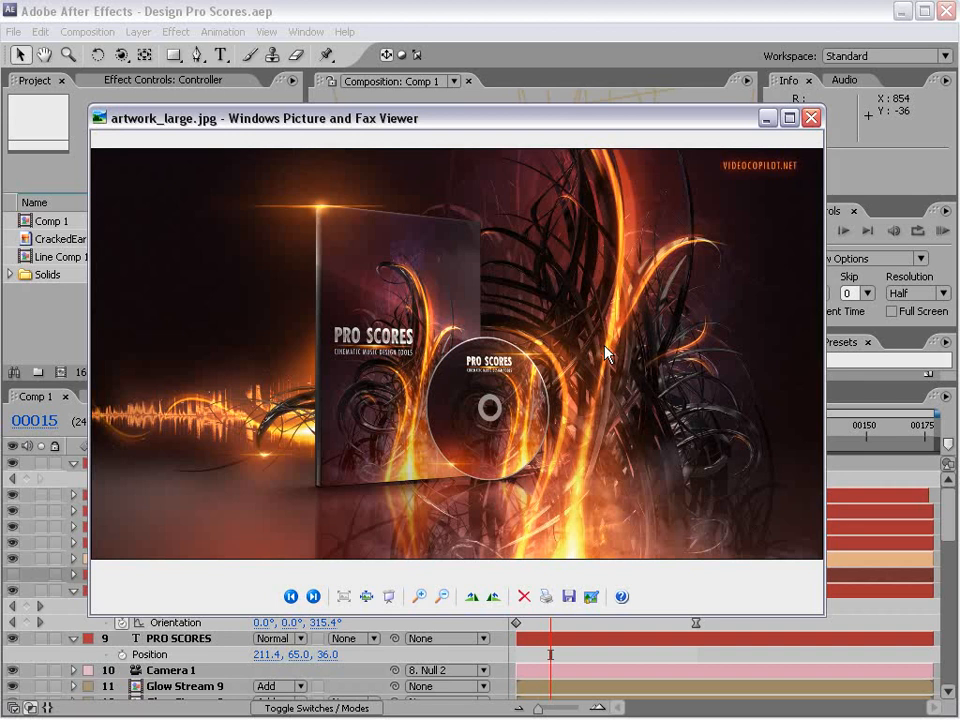
# Step: Switch to After Effects and review the Comp 1 title animation, returning the playhead to frame 0
pyautogui.click(657, 13)
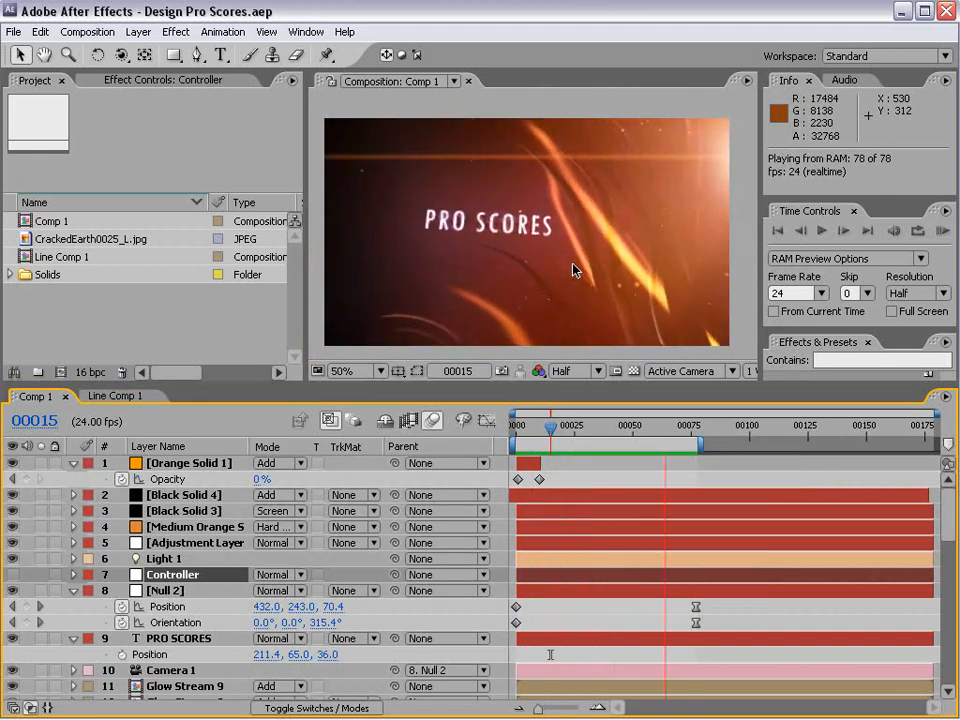
pyautogui.press('space')
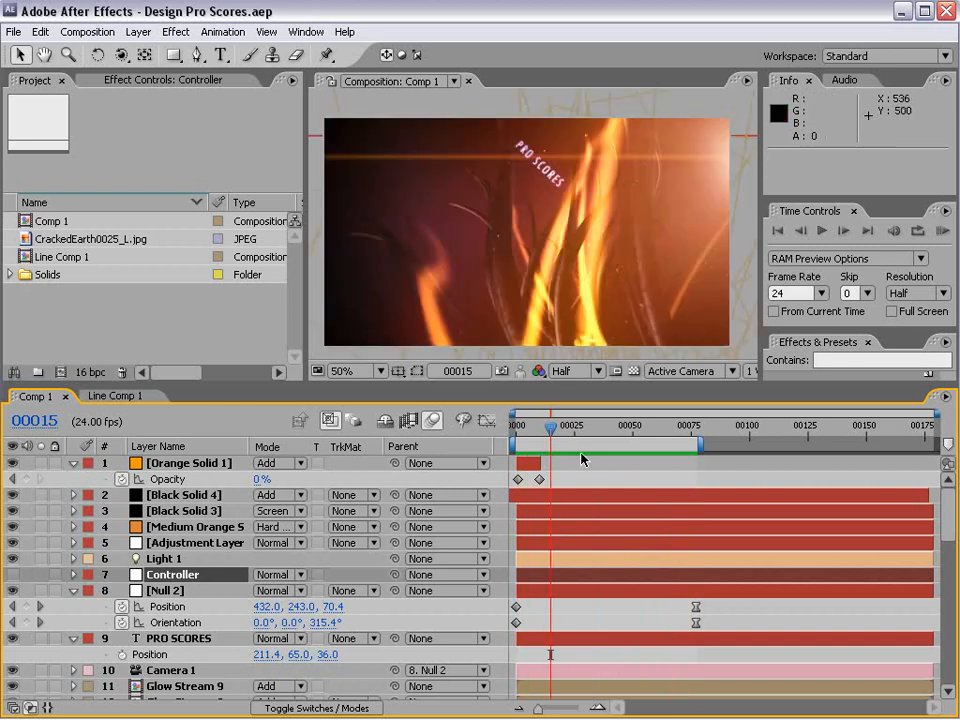
pyautogui.moveTo(560, 432); pyautogui.dragTo(410, 444)
pyautogui.moveTo(540, 428); pyautogui.dragTo(489, 452)
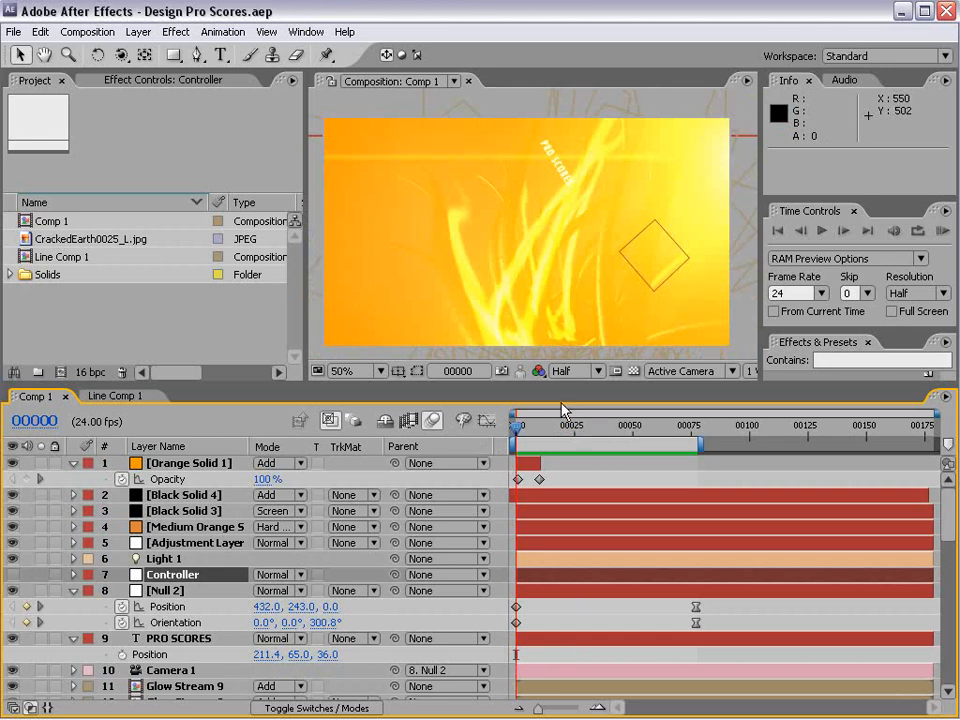
# Step: Create composition Comp 2 from the NTSC D1 Widescreen Square Pixel preset with its frame rate set to 24
pyautogui.click(94, 34)
pyautogui.click(95, 53)
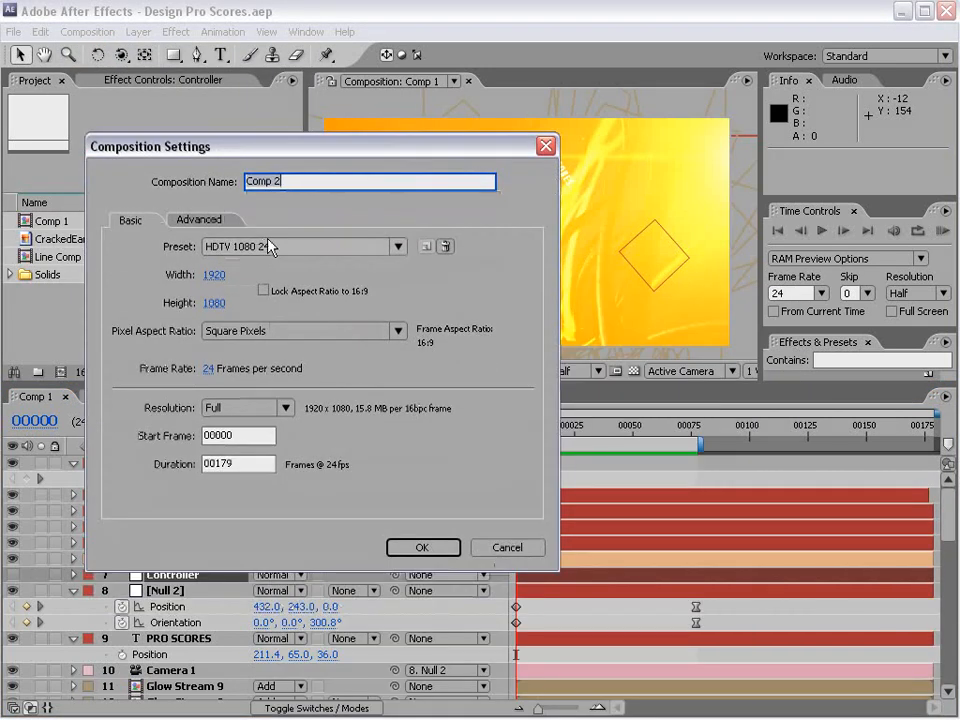
pyautogui.click(272, 247)
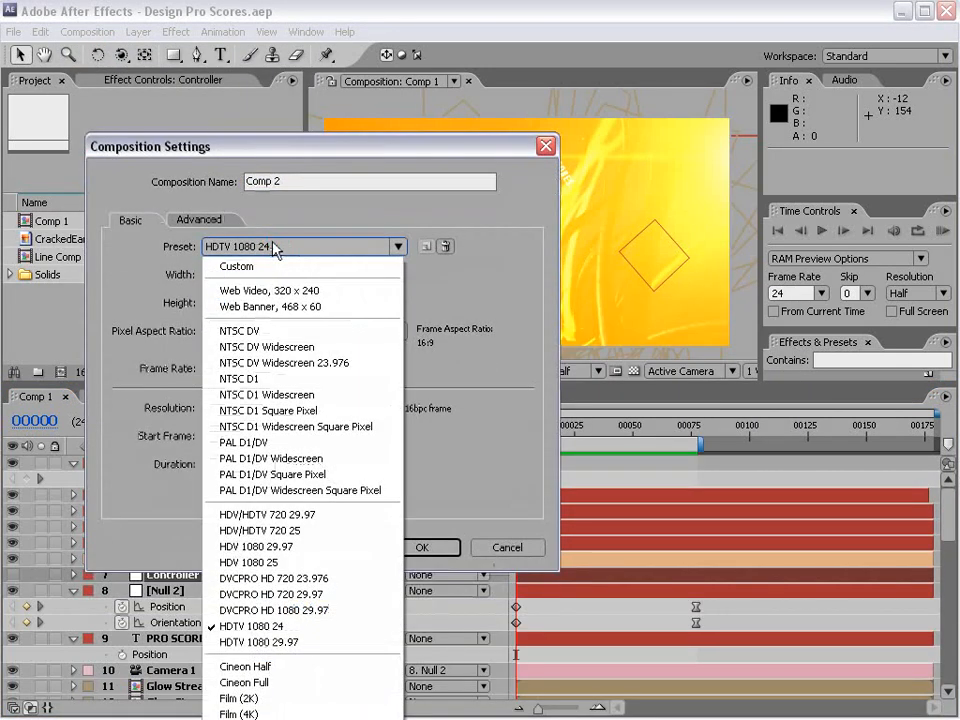
pyautogui.click(343, 427)
pyautogui.click(218, 369)
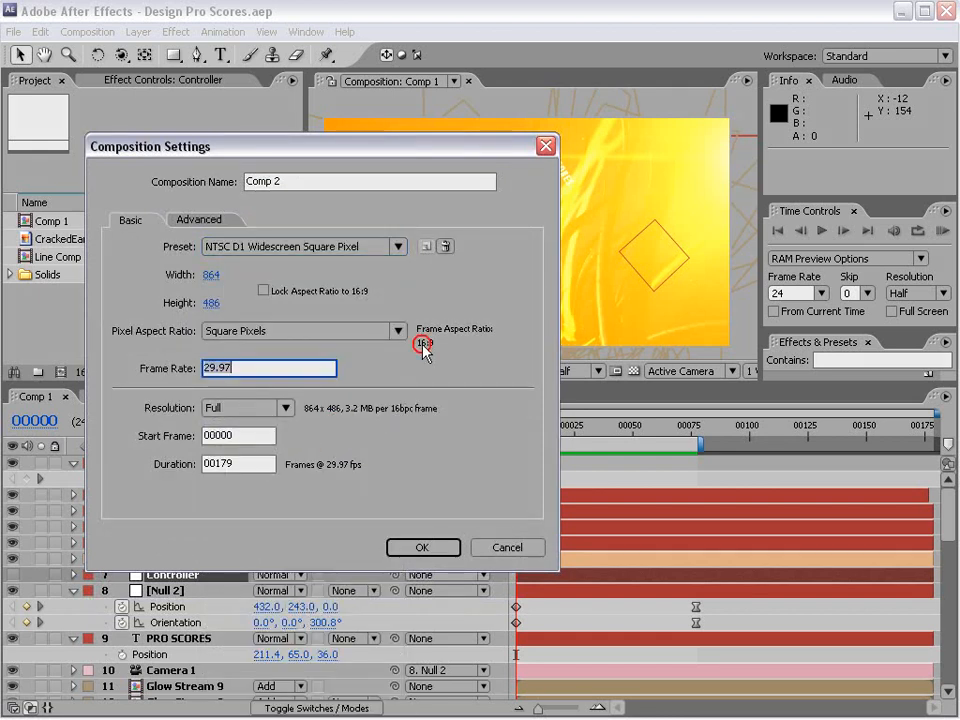
pyautogui.write('24')
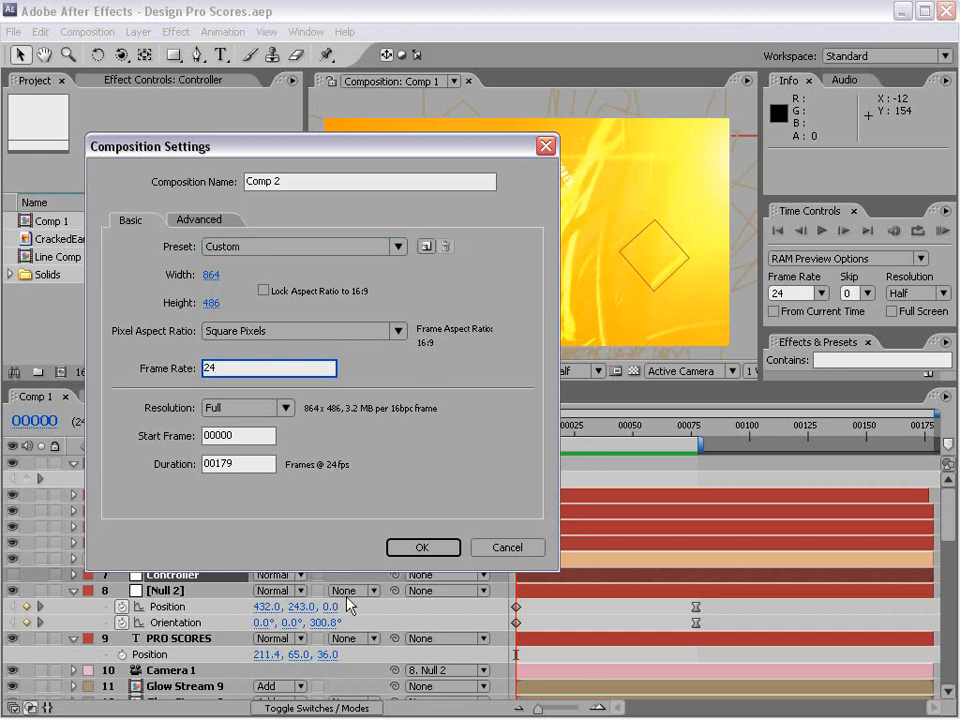
pyautogui.click(422, 547)
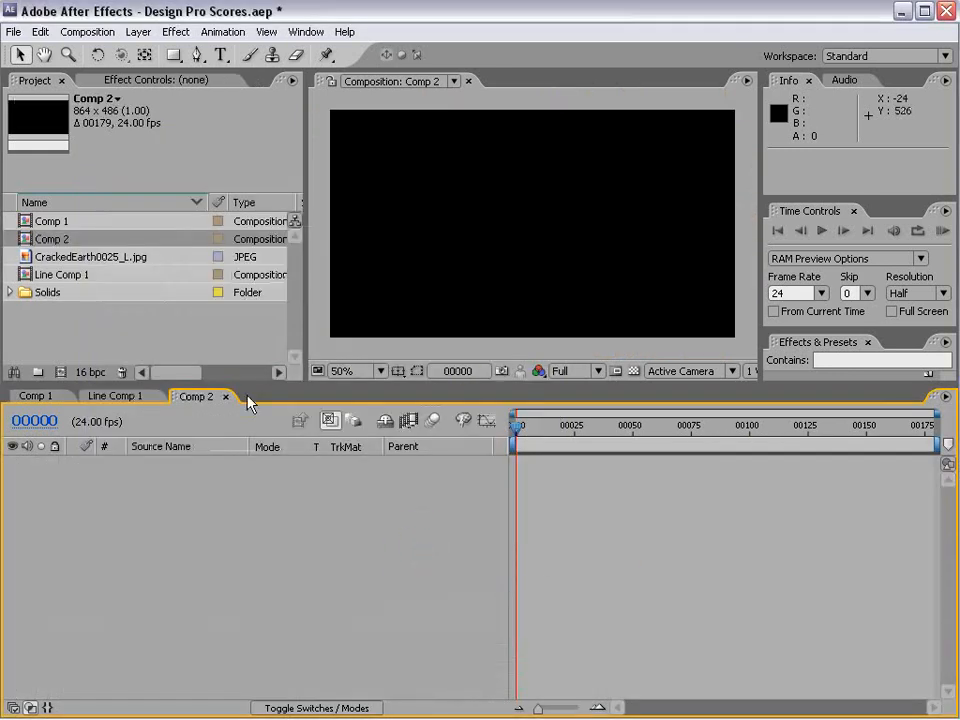
pyautogui.moveTo(287, 385); pyautogui.dragTo(302, 413)
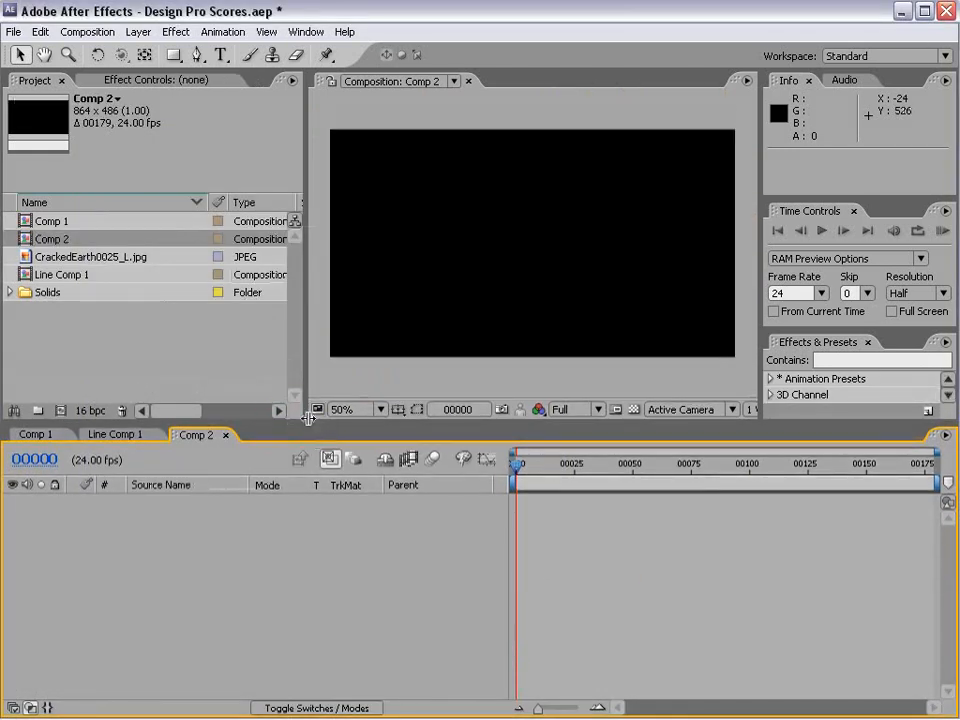
# Step: Add a comp-sized solid layer named BG, coloured black (000000), to Comp 2
pyautogui.click(138, 31)
pyautogui.moveTo(150, 51)
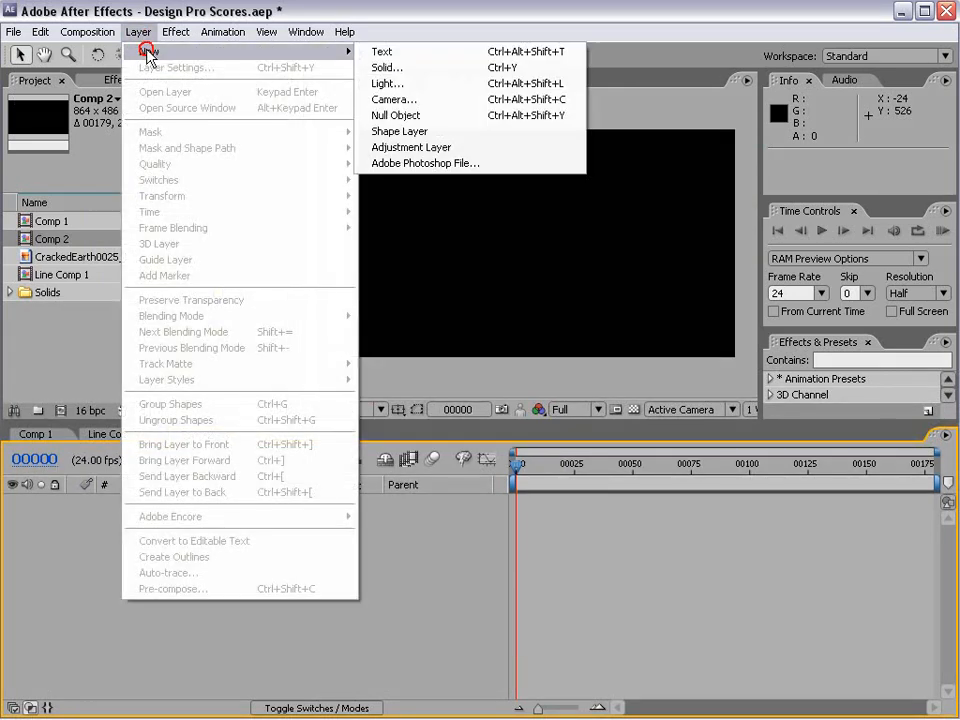
pyautogui.click(418, 75)
pyautogui.moveTo(955, 438); pyautogui.dragTo(439, 214)
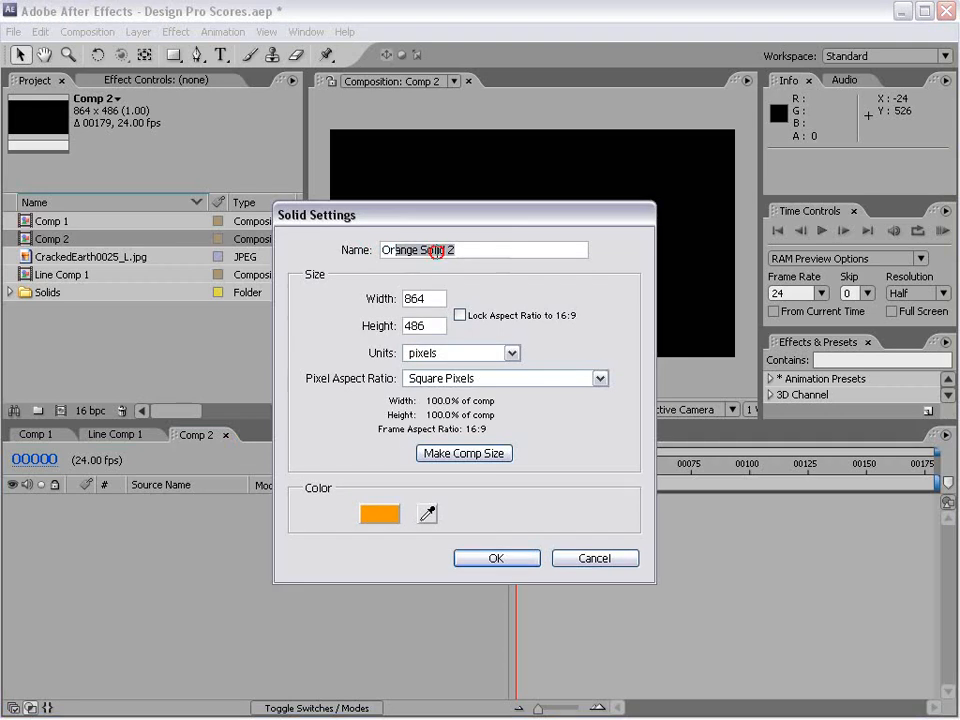
pyautogui.write('BG')
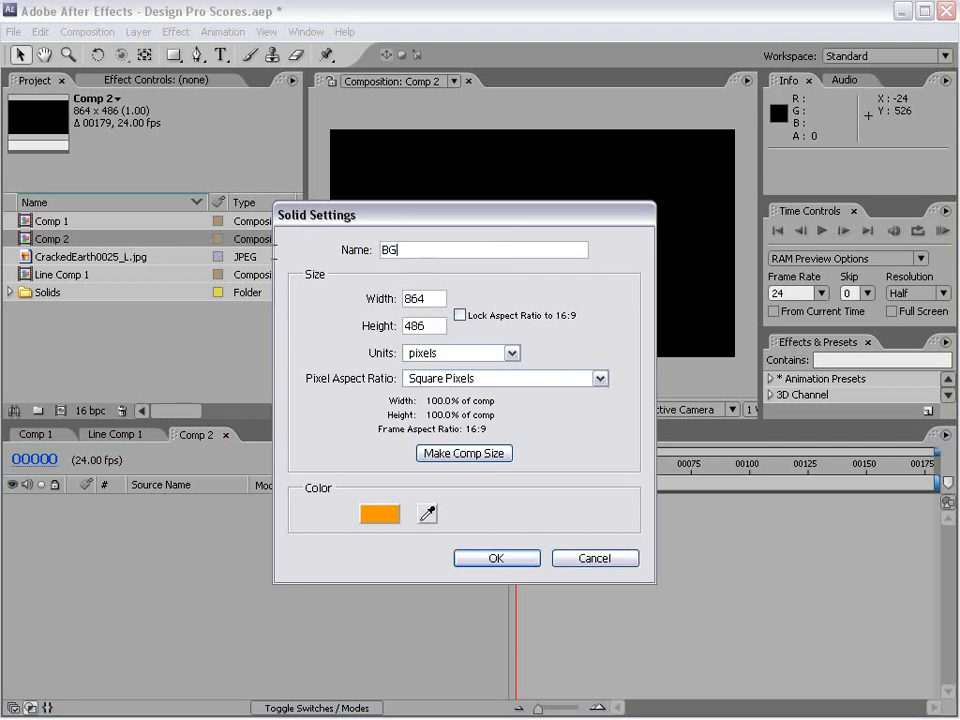
pyautogui.click(395, 515)
pyautogui.moveTo(767, 516); pyautogui.dragTo(510, 321)
pyautogui.click(639, 579)
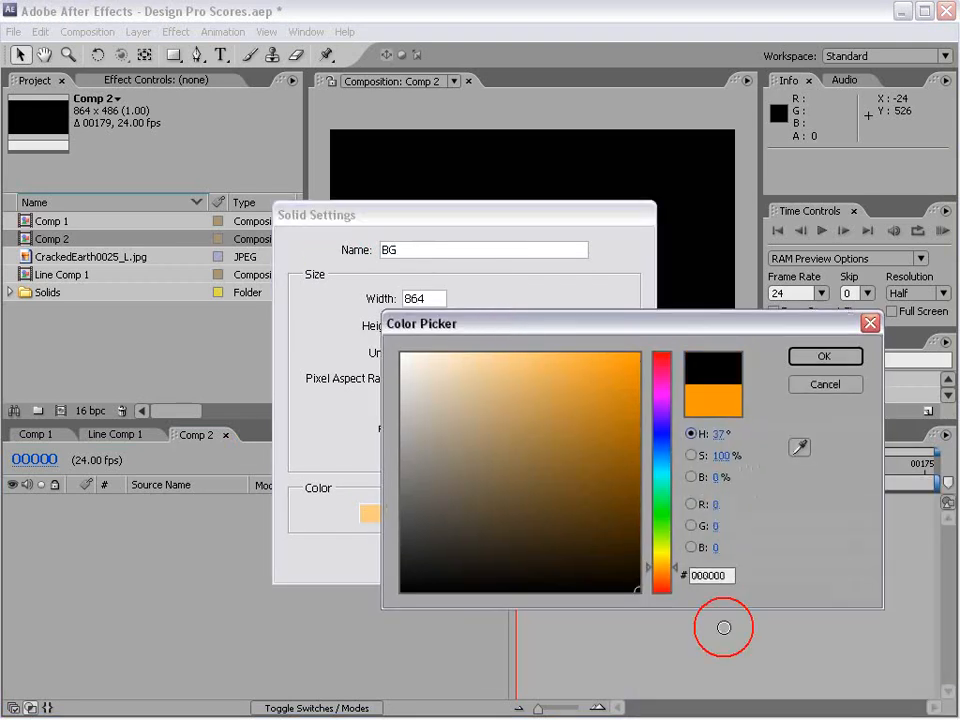
pyautogui.click(823, 357)
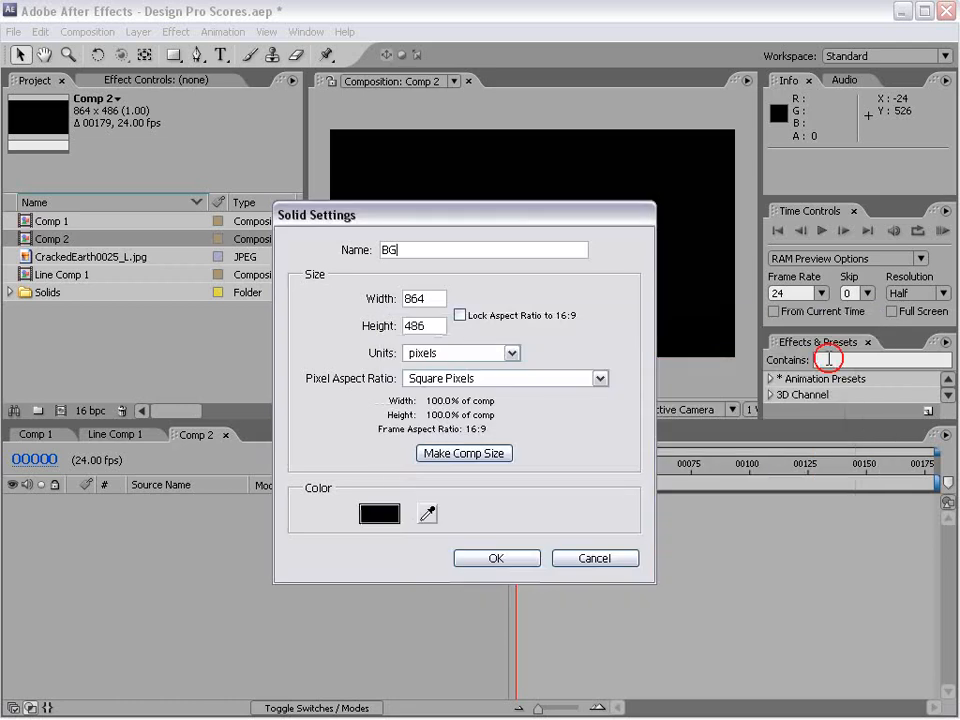
pyautogui.click(505, 566)
pyautogui.click(624, 586)
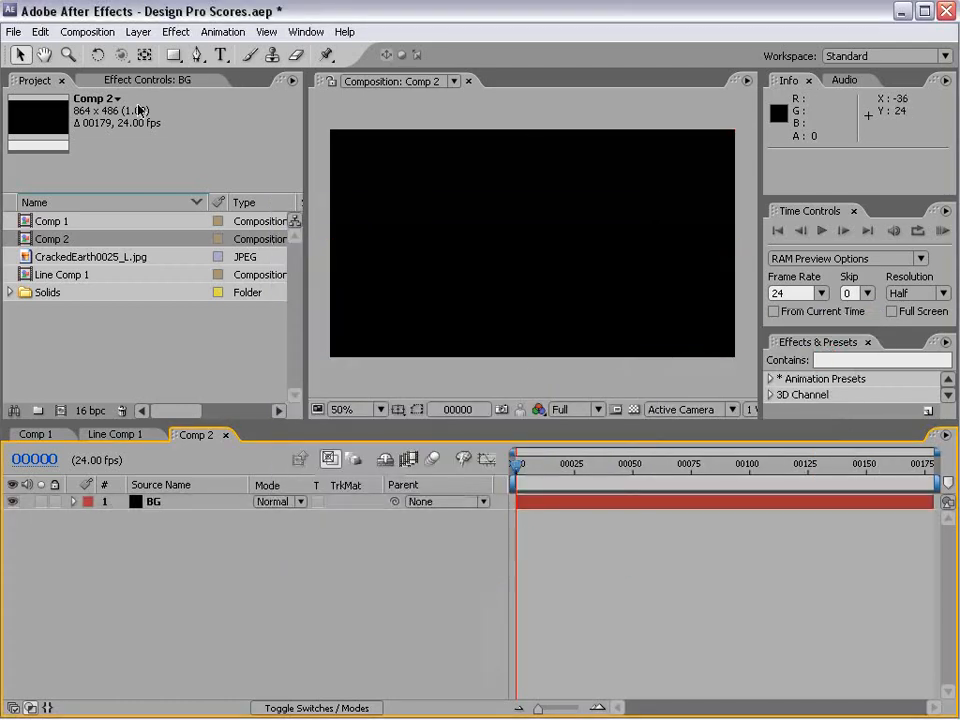
# Step: Add a comp-sized solid layer above BG in dark brownish orange (3A251C)
pyautogui.click(138, 31)
pyautogui.moveTo(193, 50)
pyautogui.click(443, 69)
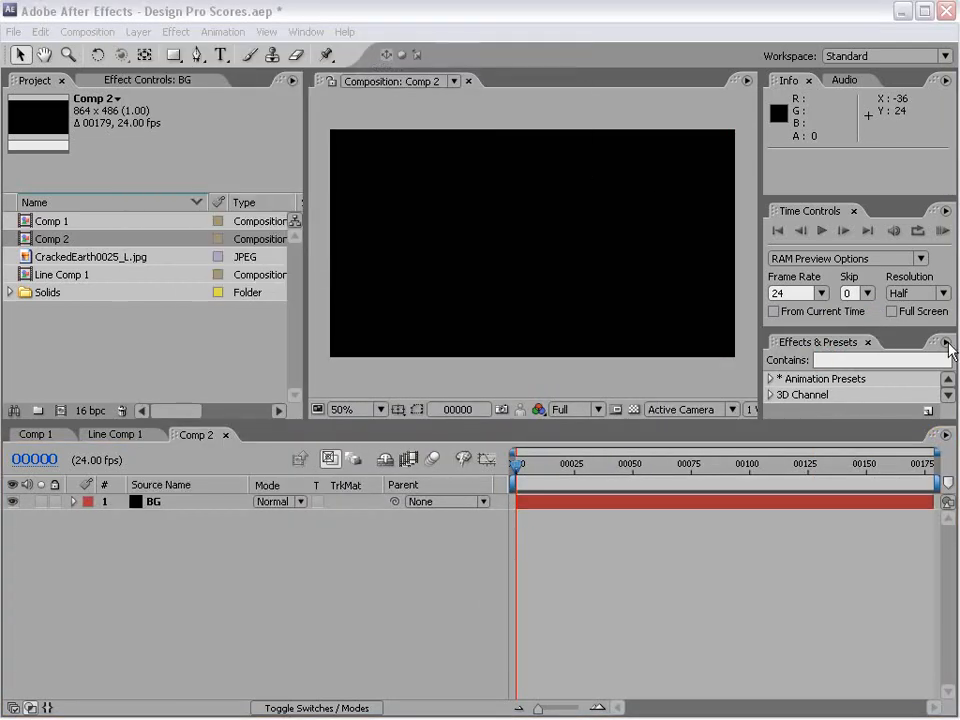
pyautogui.click(318, 426)
pyautogui.moveTo(649, 591); pyautogui.dragTo(666, 579)
pyautogui.click(534, 546)
pyautogui.moveTo(534, 546)
pyautogui.mouseDown()
pyautogui.moveTo(544, 531)
pyautogui.moveTo(523, 538)
pyautogui.mouseUp()
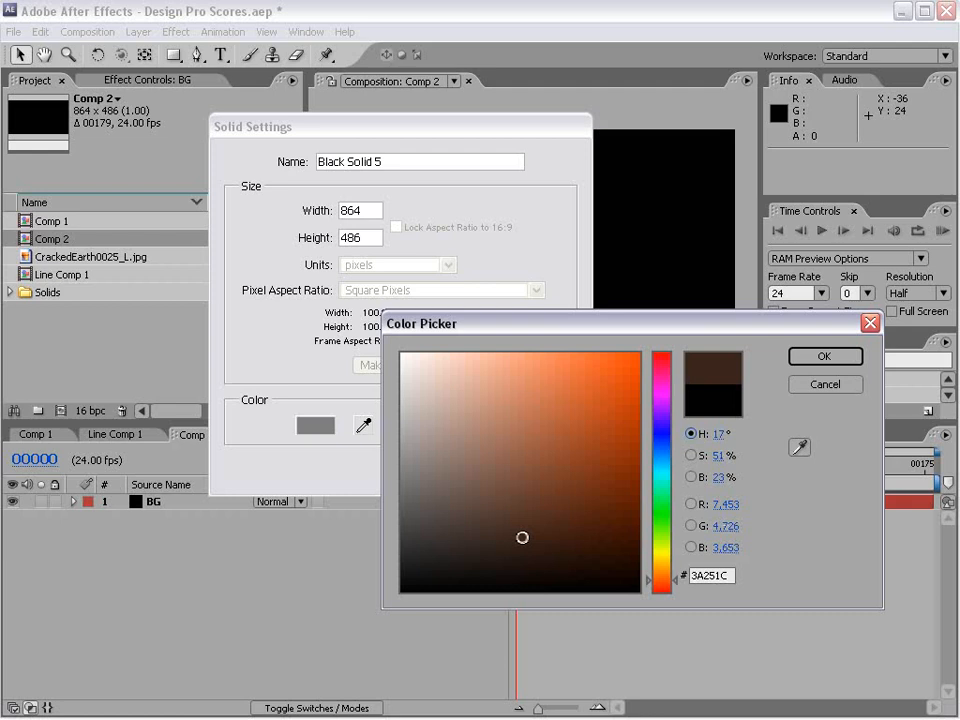
pyautogui.click(835, 357)
pyautogui.click(428, 468)
# Step: Draw a circular mask near the centre of the dark orange solid and set its Mask Feather to 231 pixels
pyautogui.moveTo(173, 55); pyautogui.dragTo(212, 97)
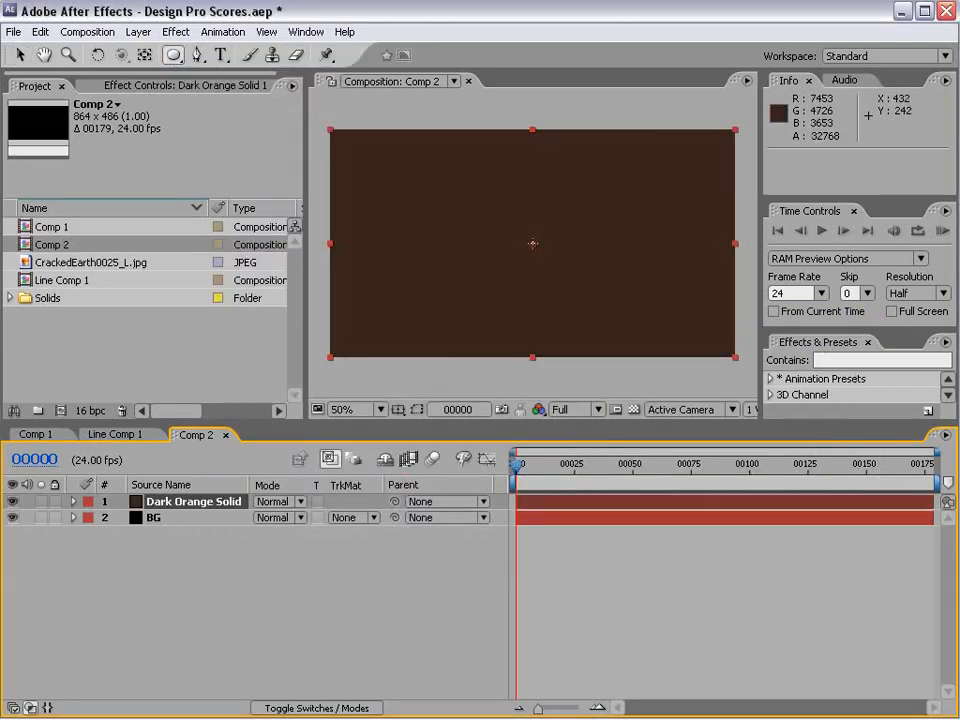
pyautogui.moveTo(521, 245); pyautogui.dragTo(615, 291)
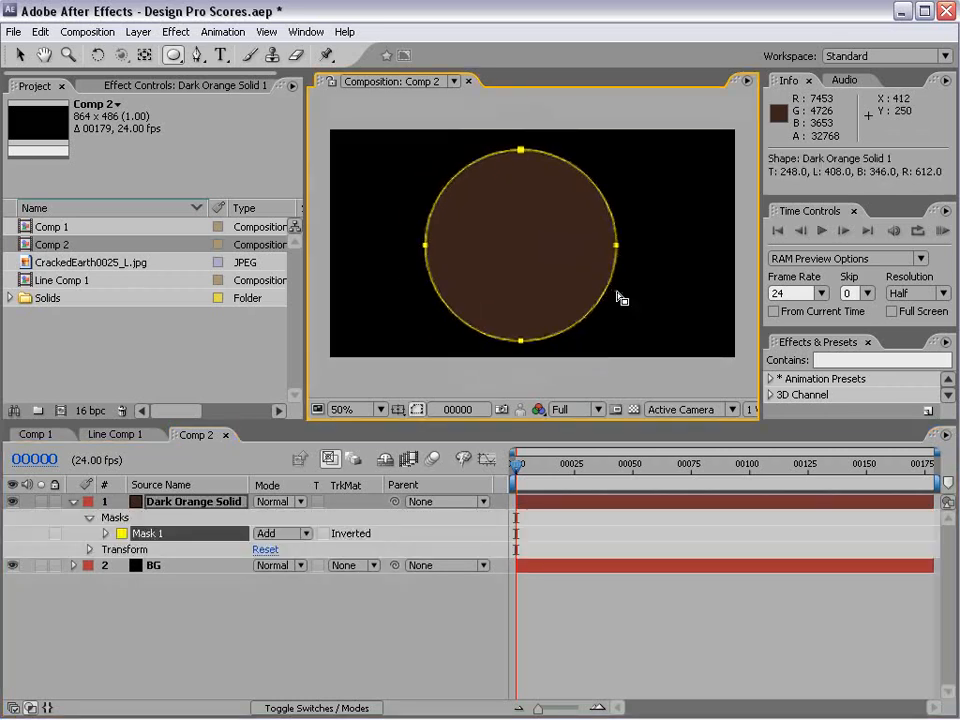
pyautogui.press('f')
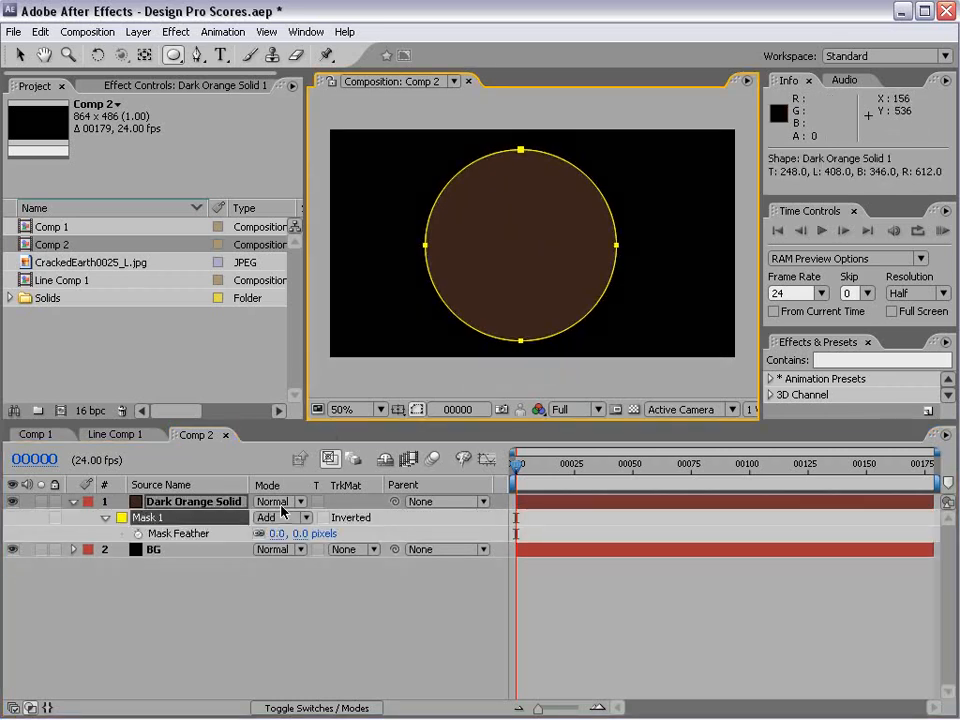
pyautogui.click(188, 503)
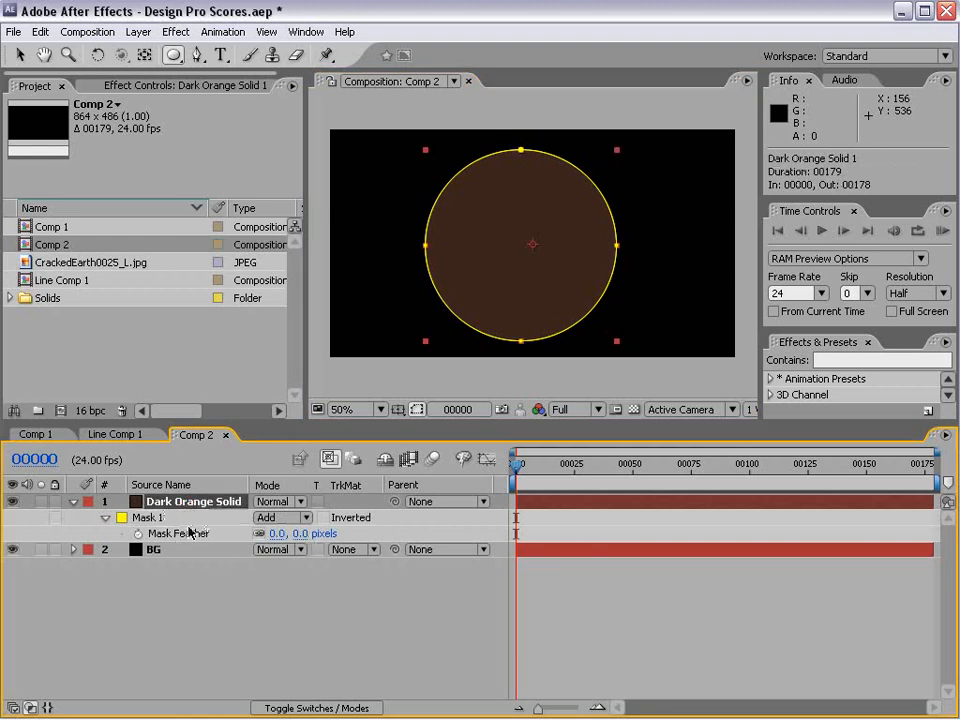
pyautogui.click(105, 517)
pyautogui.click(105, 517)
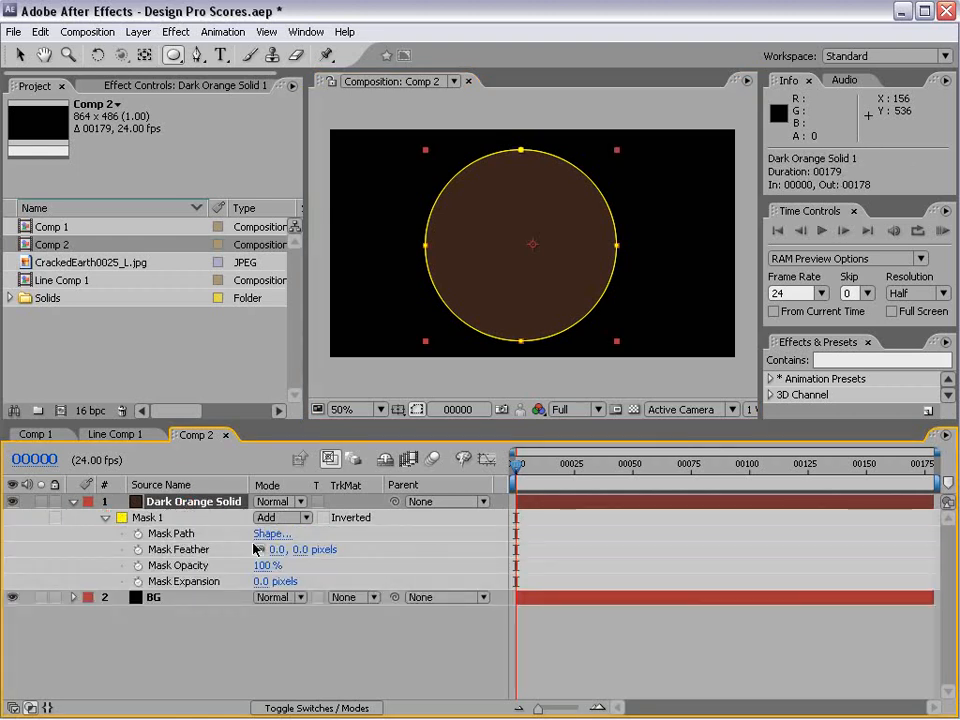
pyautogui.moveTo(272, 549); pyautogui.dragTo(520, 549)
# Step: Reshape the dark orange solid's mask into a wide, irregular oval by moving its side points outward and shifting its upper point right
pyautogui.press('v')
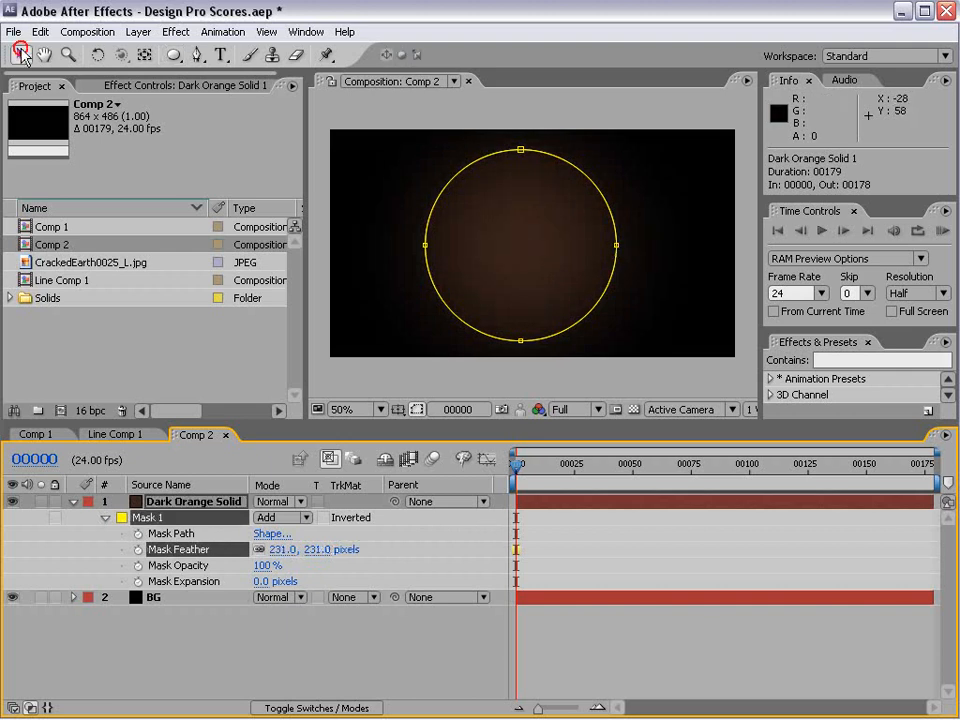
pyautogui.moveTo(616, 245); pyautogui.dragTo(683, 248)
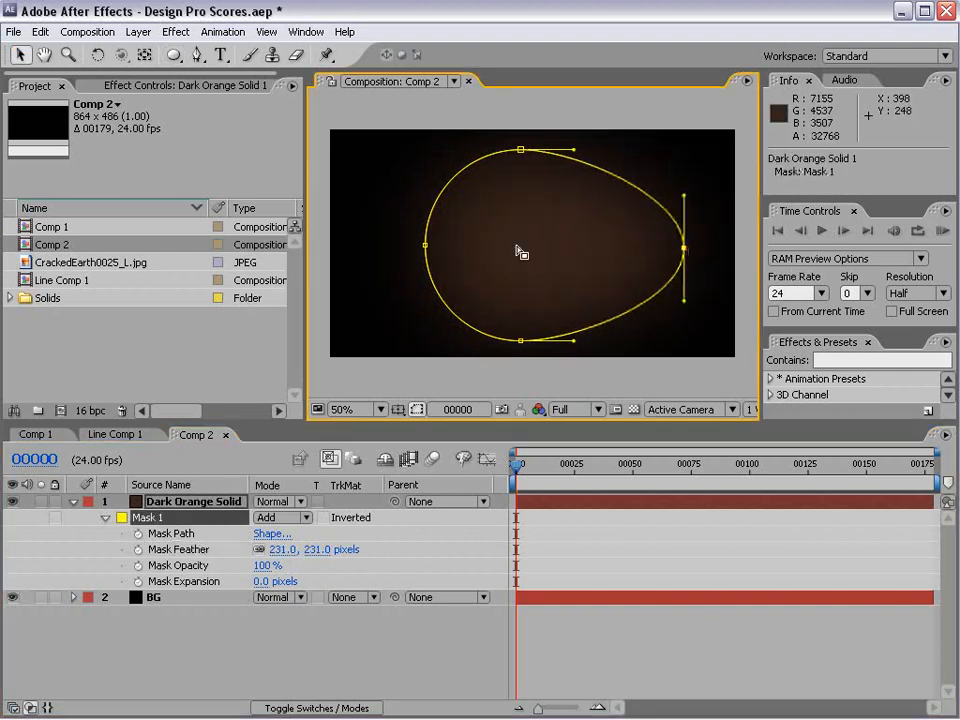
pyautogui.moveTo(424, 248); pyautogui.dragTo(350, 246)
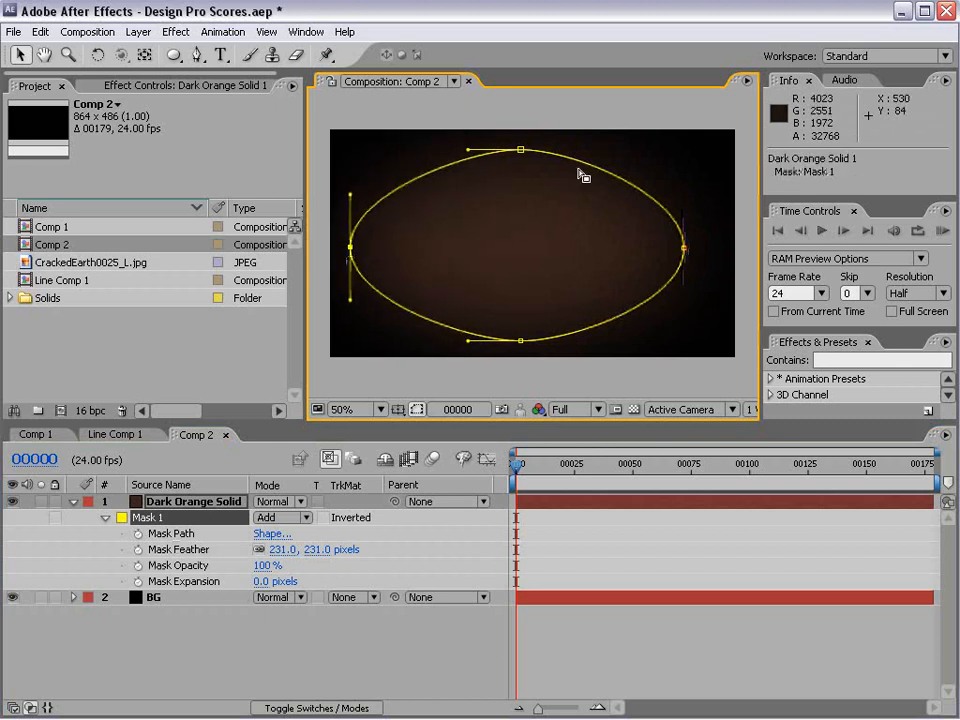
pyautogui.moveTo(685, 249); pyautogui.dragTo(698, 249)
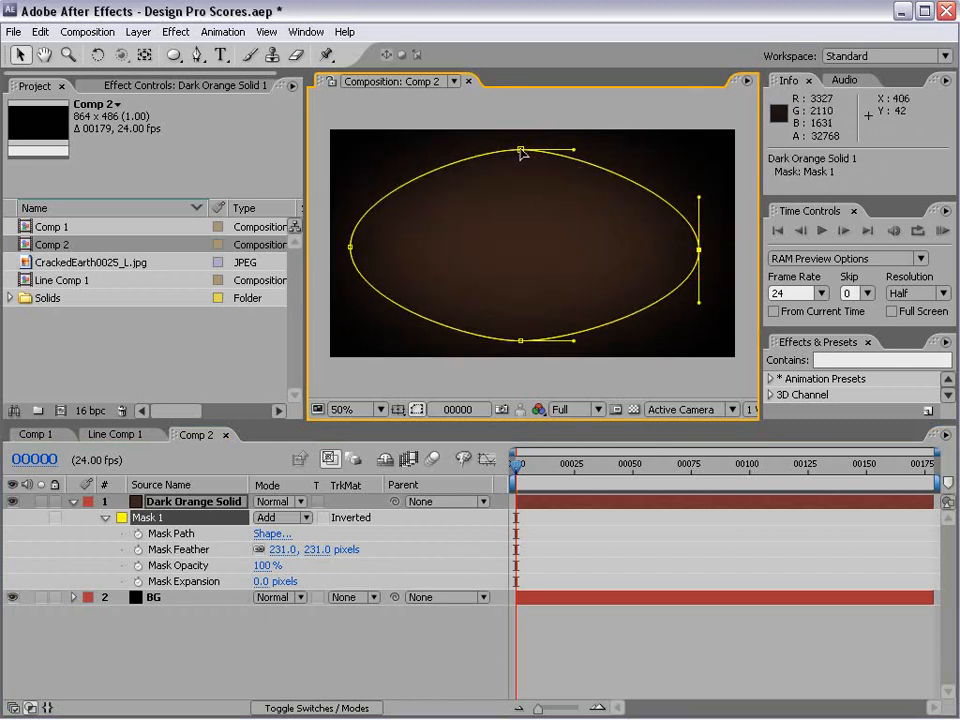
pyautogui.moveTo(521, 150); pyautogui.dragTo(578, 147)
# Step: Increase the dark orange solid's Mask Feather to 369 pixels and deselect the layer
pyautogui.moveTo(314, 562); pyautogui.dragTo(330, 549)
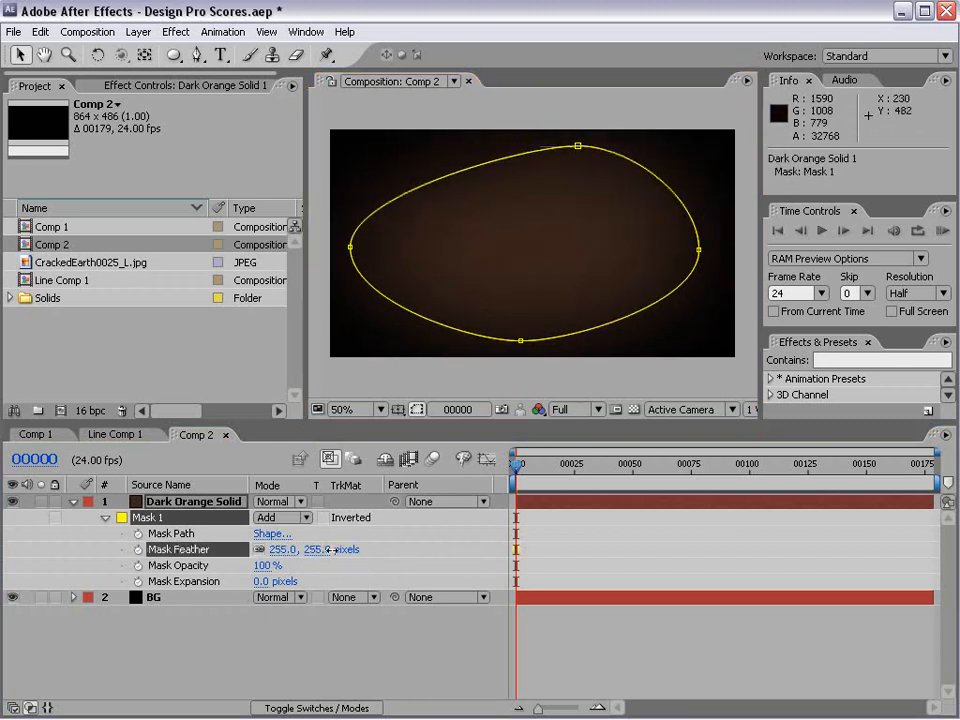
pyautogui.moveTo(459, 540)
pyautogui.mouseDown()
pyautogui.moveTo(435, 538)
pyautogui.moveTo(447, 538)
pyautogui.mouseUp()
pyautogui.click(598, 641)
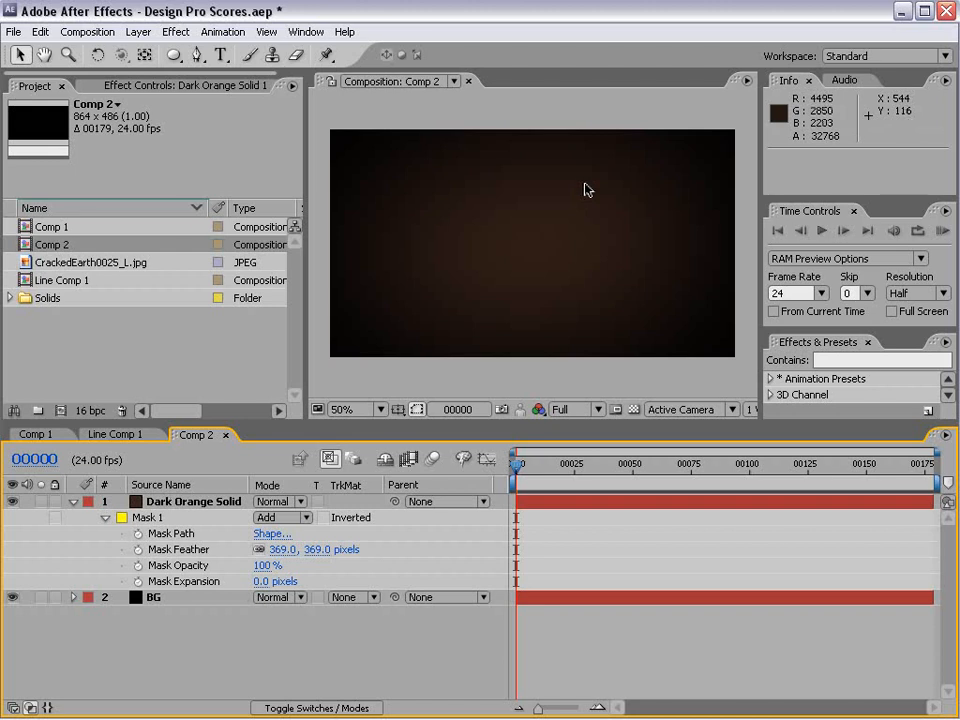
# Step: Add a black (000000) solid layer 400 pixels wide and 720 pixels high above the dark orange solid
pyautogui.click(138, 31)
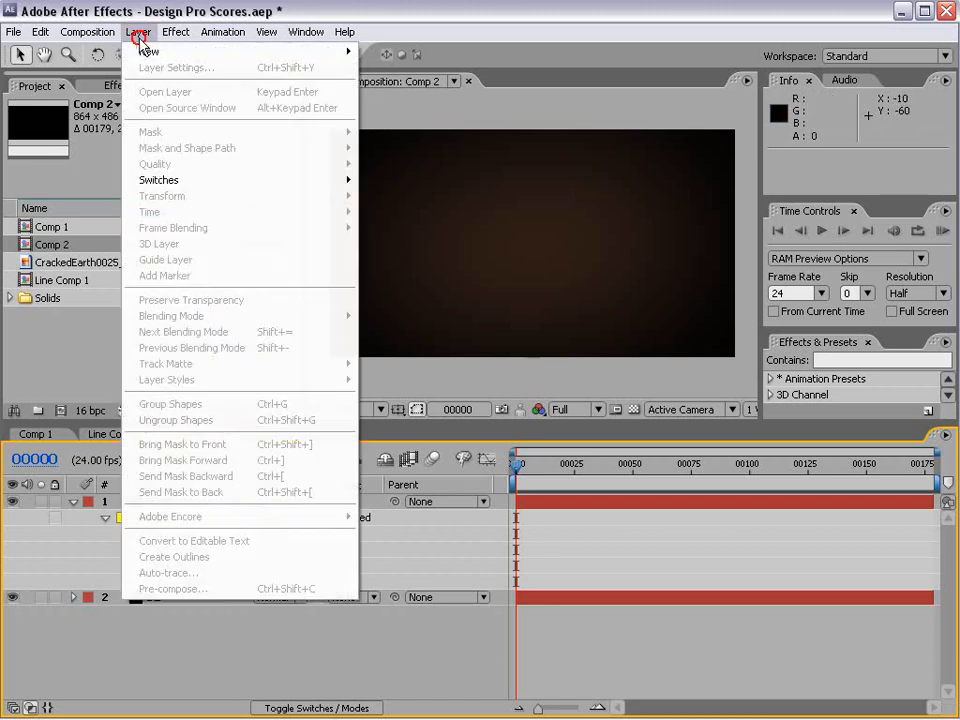
pyautogui.moveTo(148, 51)
pyautogui.click(412, 72)
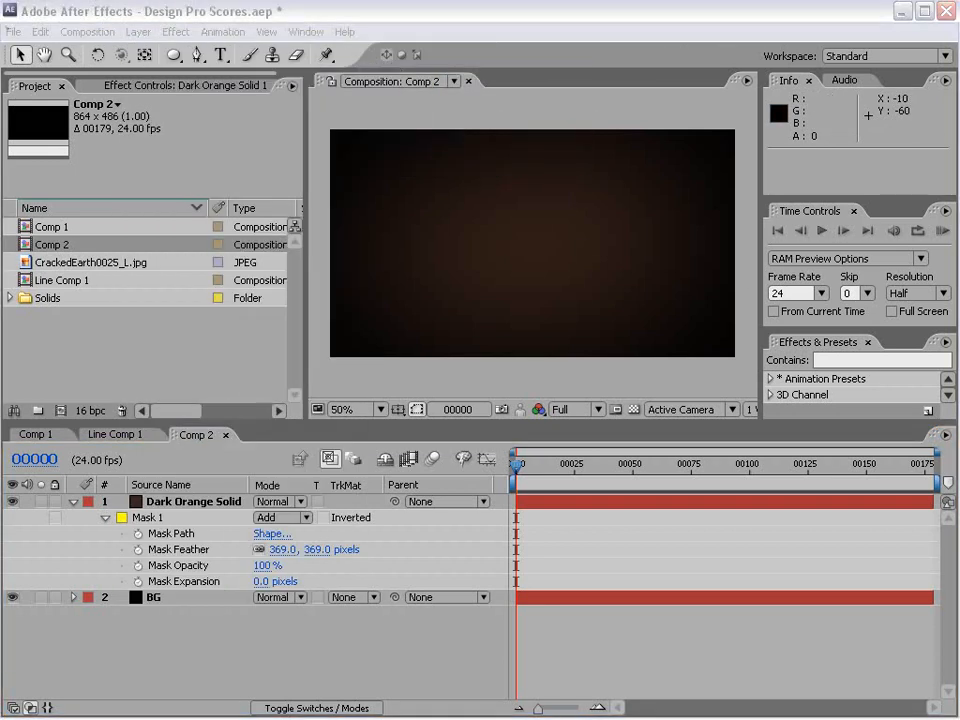
pyautogui.click(246, 316)
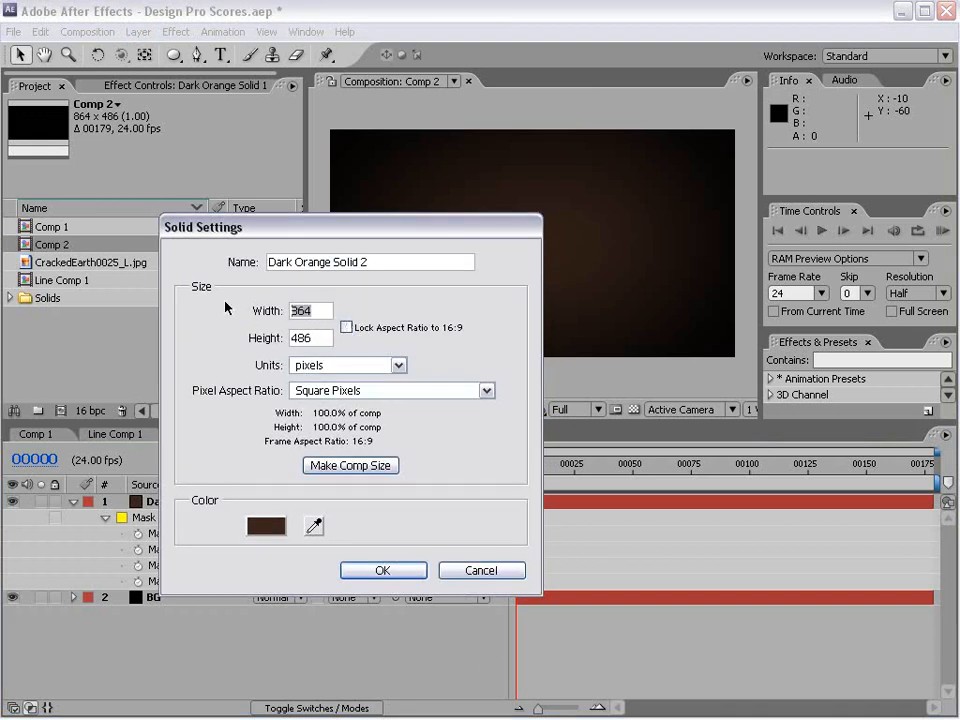
pyautogui.write('400')
pyautogui.press('Tab')
pyautogui.write('720')
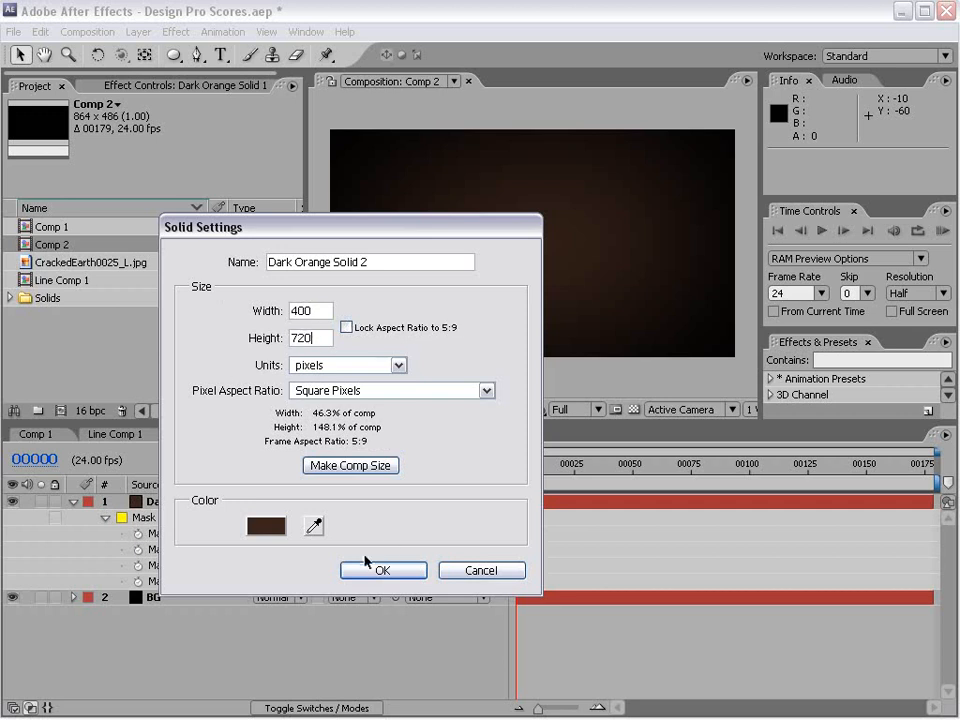
pyautogui.click(267, 526)
pyautogui.moveTo(492, 413); pyautogui.dragTo(743, 657)
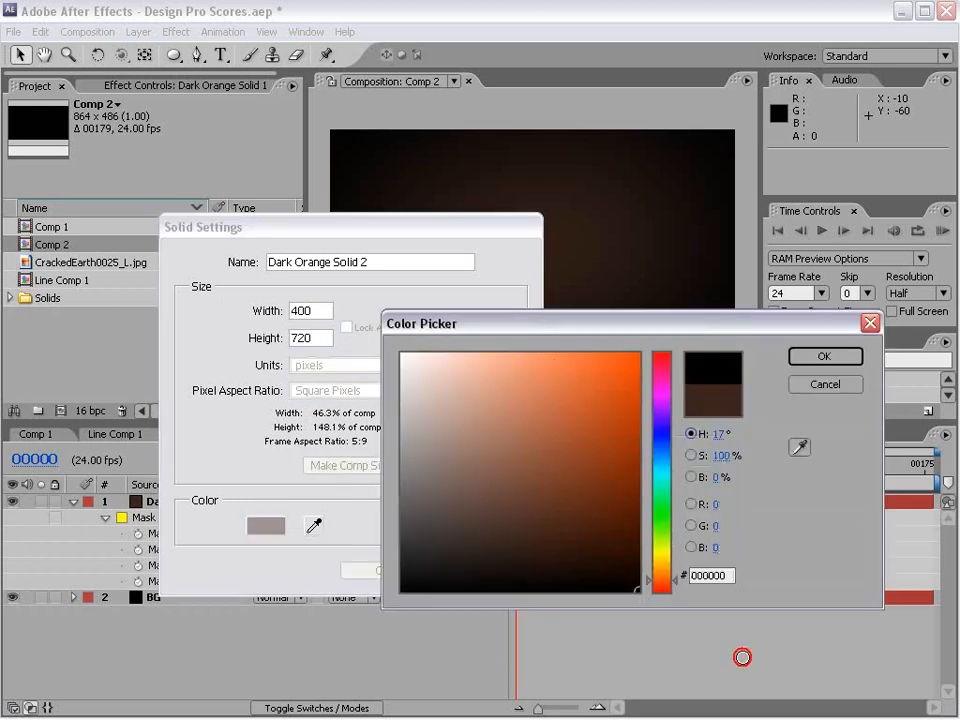
pyautogui.click(810, 358)
pyautogui.click(396, 572)
# Step: Start a Pen tool mask on the black solid, tracing an S-curved left edge from below the frame up towards its top
pyautogui.press(',')
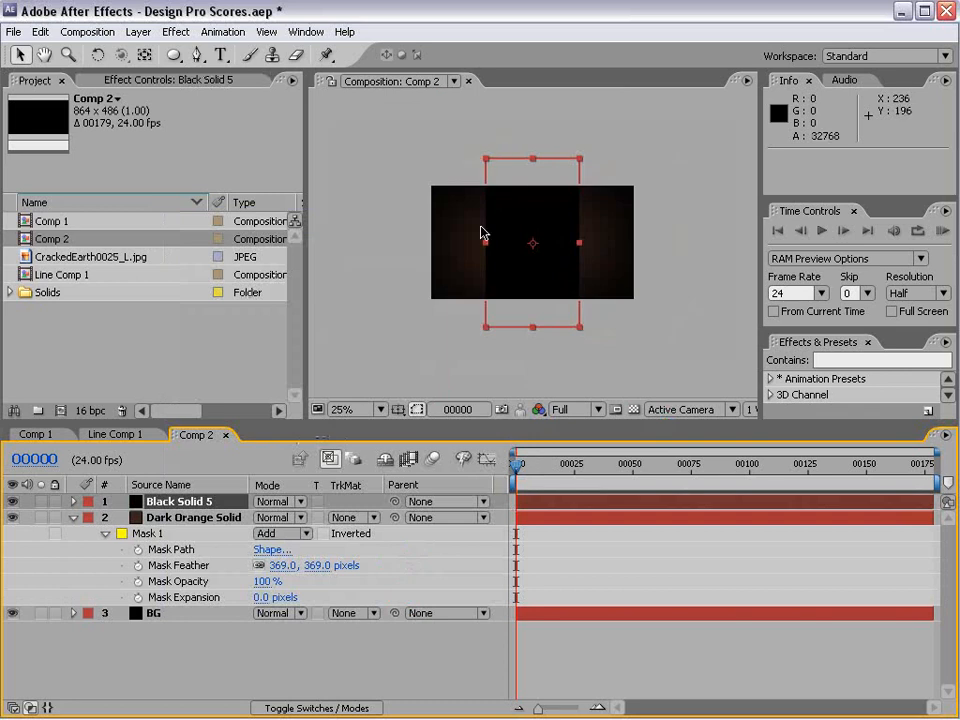
pyautogui.press('`')
pyautogui.press('.')
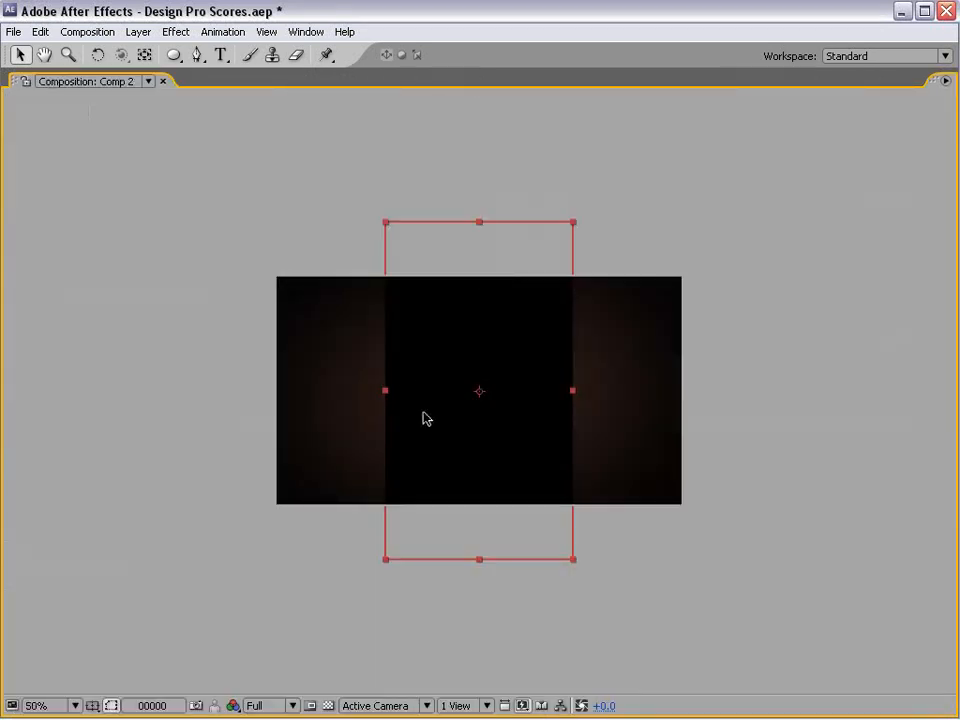
pyautogui.click(198, 55)
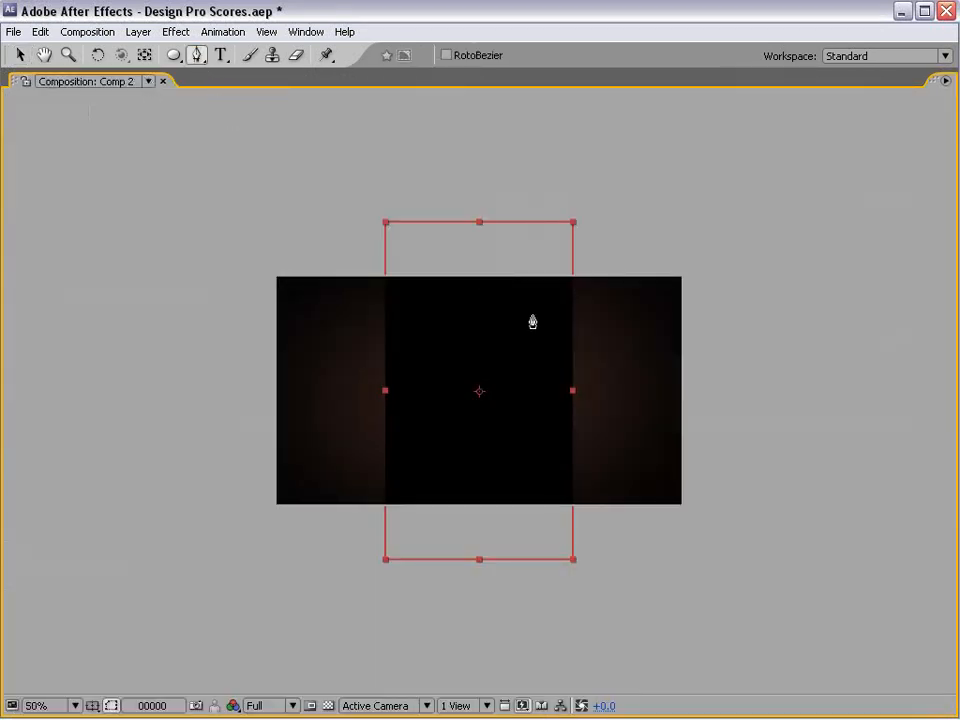
pyautogui.press('.')
pyautogui.press('`')
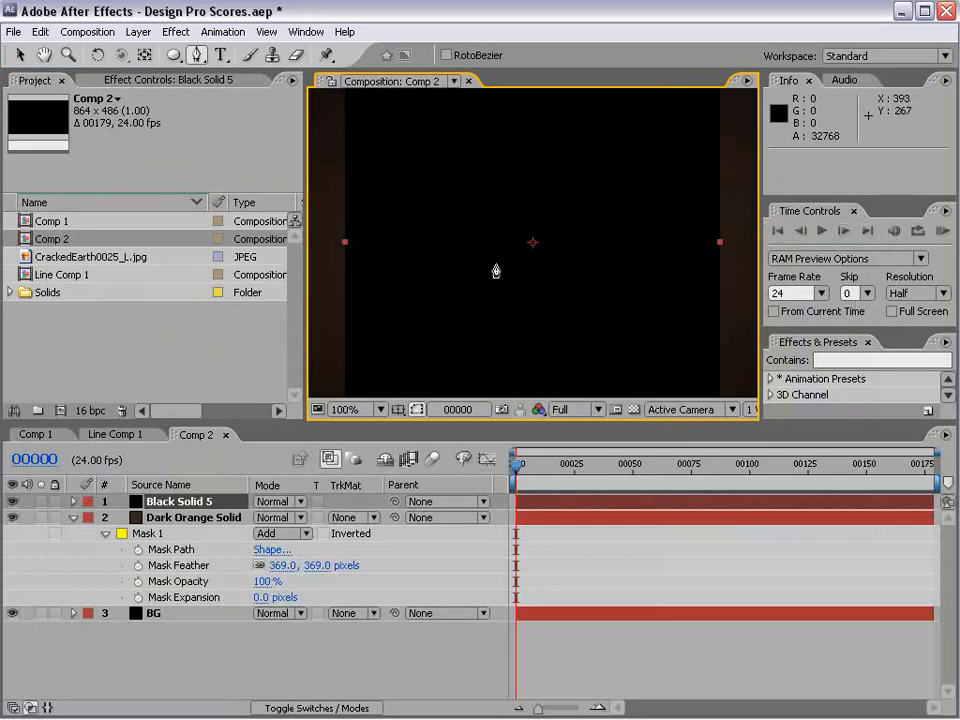
pyautogui.press(',')
pyautogui.press('`')
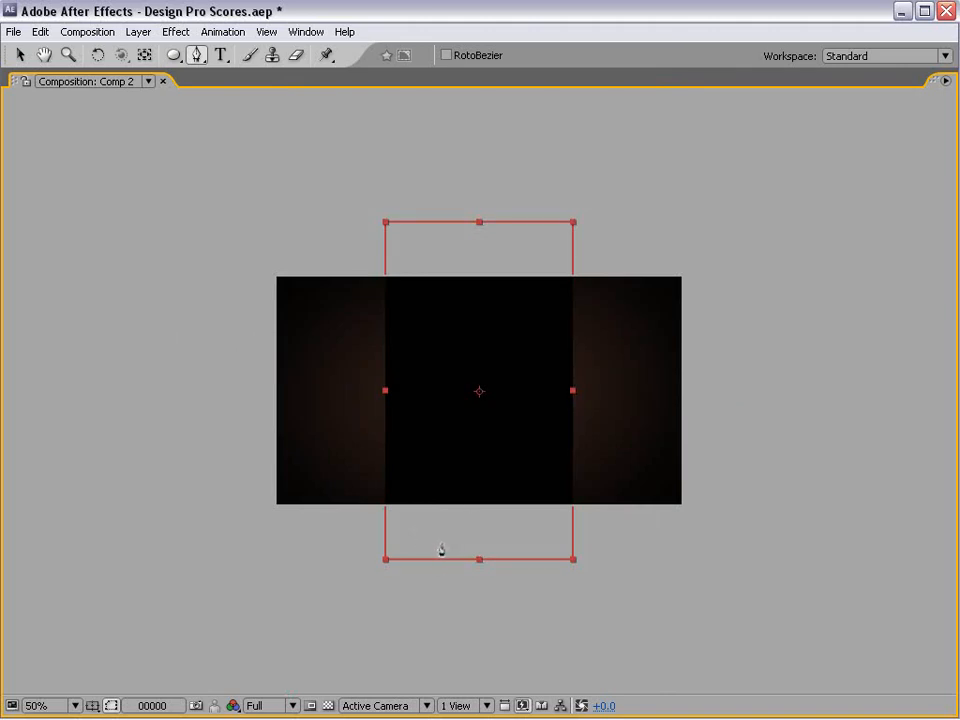
pyautogui.click(472, 546)
pyautogui.moveTo(443, 521); pyautogui.dragTo(446, 509)
pyautogui.moveTo(451, 426); pyautogui.dragTo(427, 290)
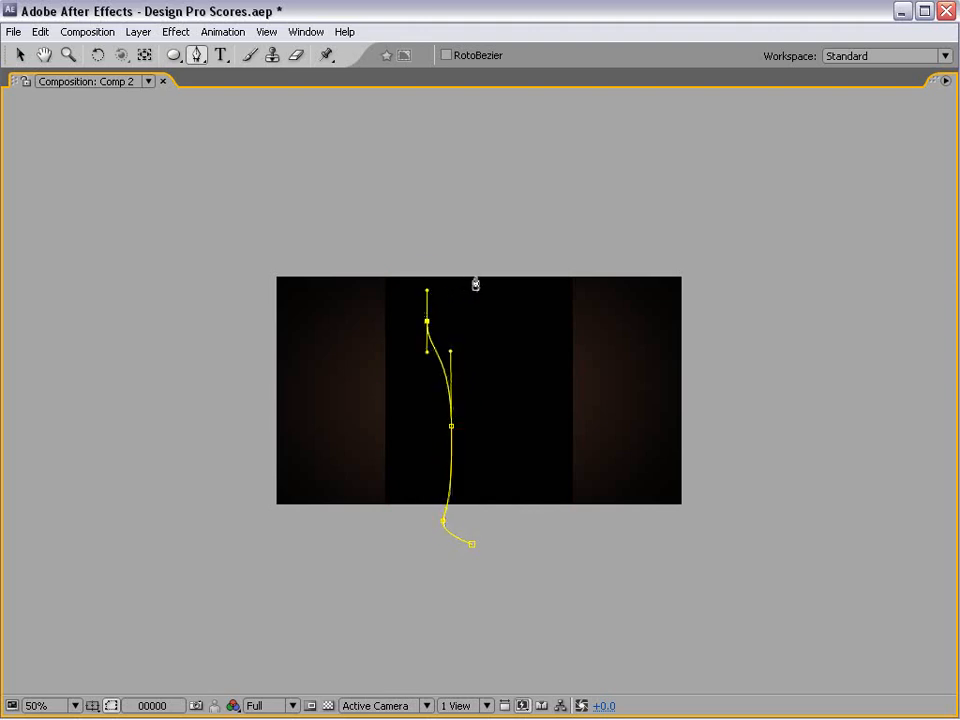
# Step: Bring the mask to a pointed tip above the frame, trace its right edge back down and close it as a narrow stem
pyautogui.click(480, 240)
pyautogui.moveTo(443, 304); pyautogui.dragTo(437, 331)
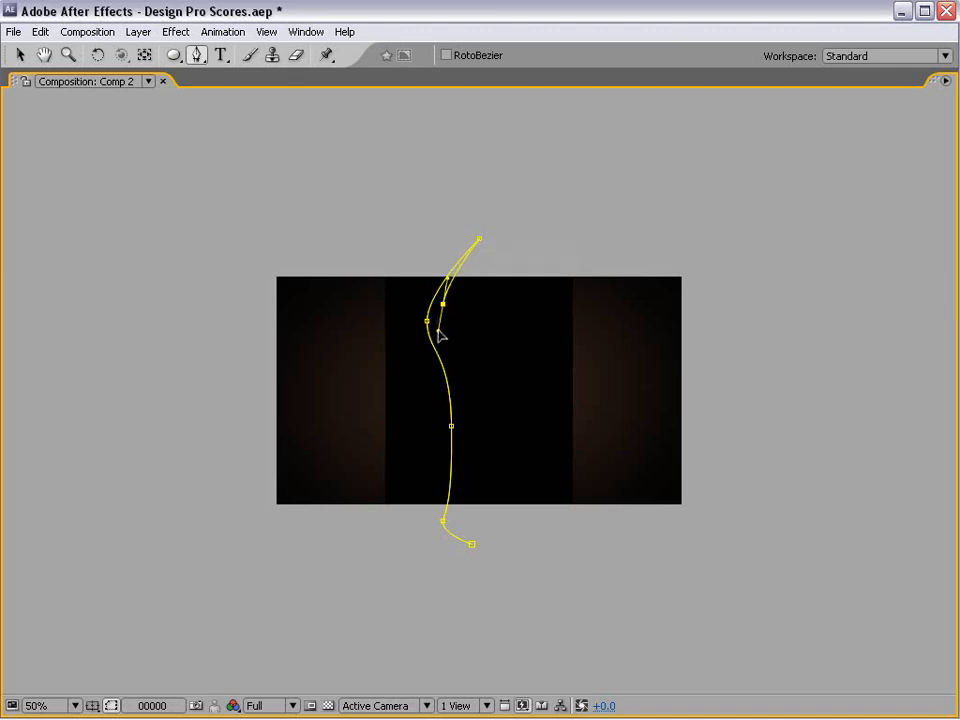
pyautogui.moveTo(466, 446); pyautogui.dragTo(467, 503)
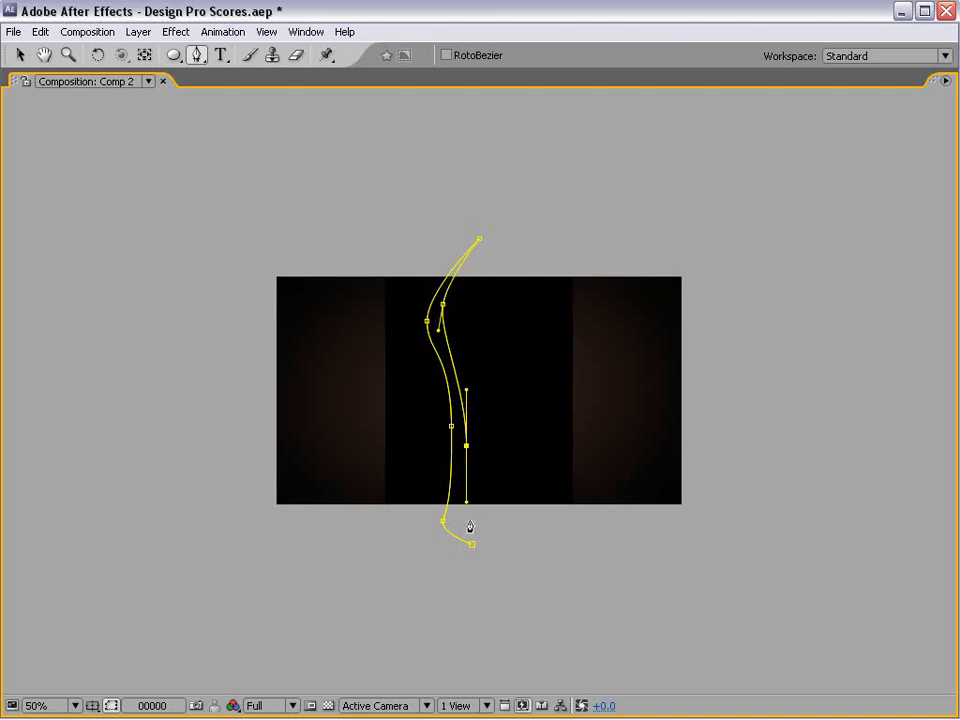
pyautogui.click(472, 545)
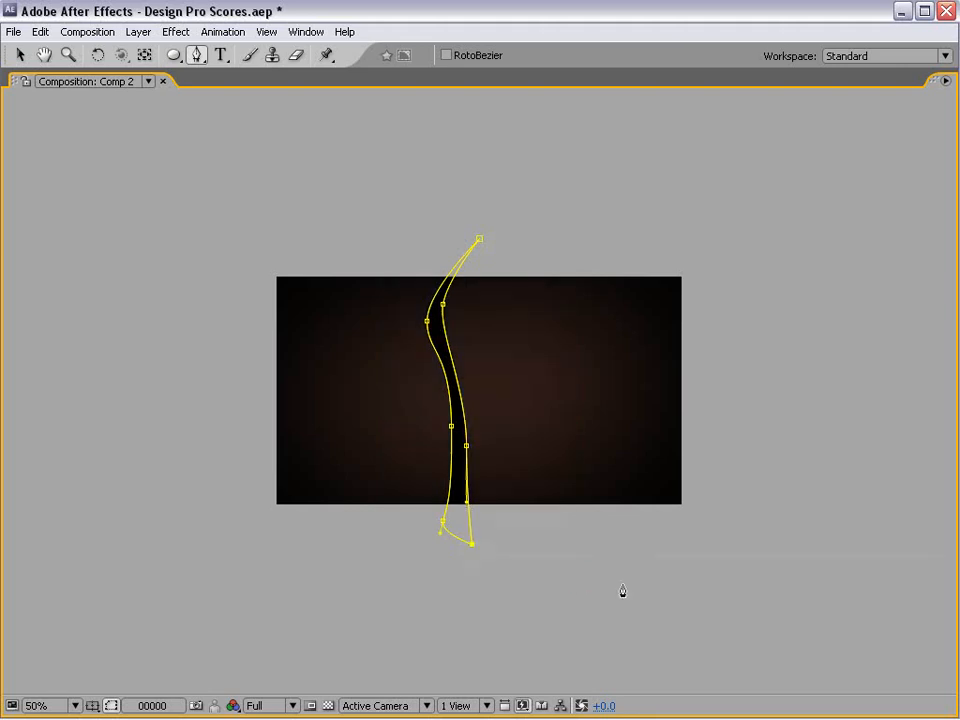
pyautogui.press('v')
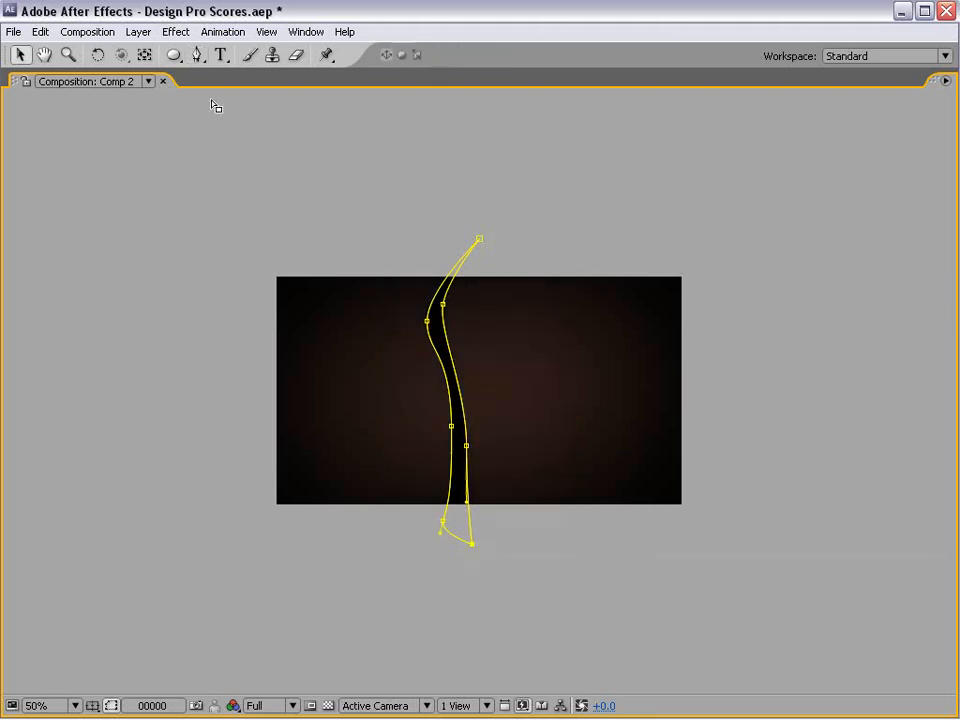
# Step: Scale the masked black stem layer down proportionally to about 57% so it fits within the frame
pyautogui.press('`')
pyautogui.press(',')
pyautogui.click(561, 517)
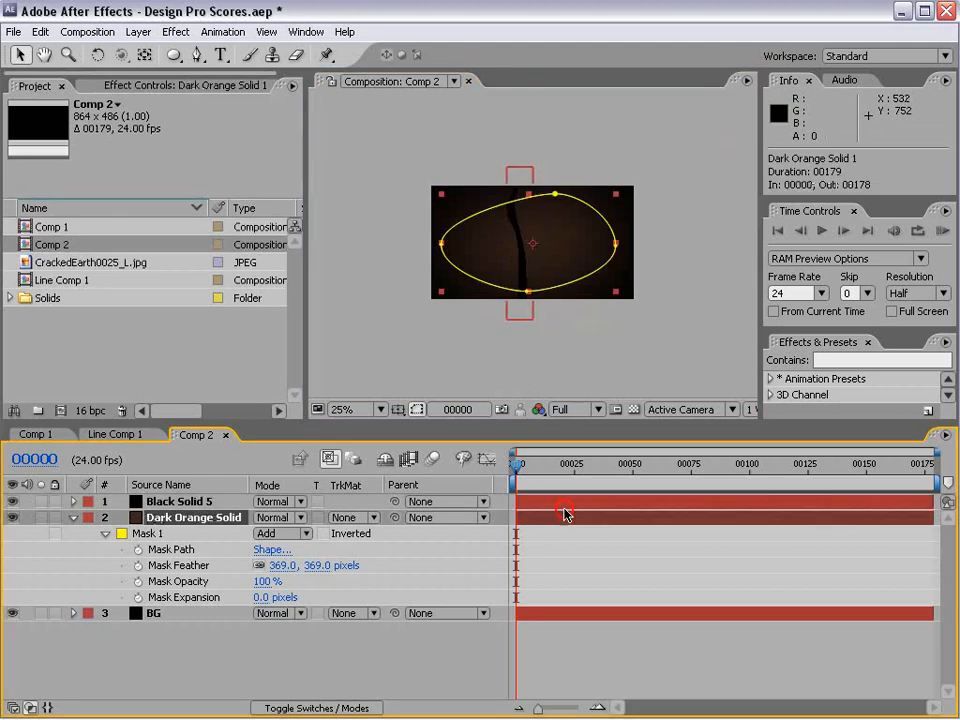
pyautogui.click(516, 317)
pyautogui.moveTo(536, 323); pyautogui.dragTo(510, 286)
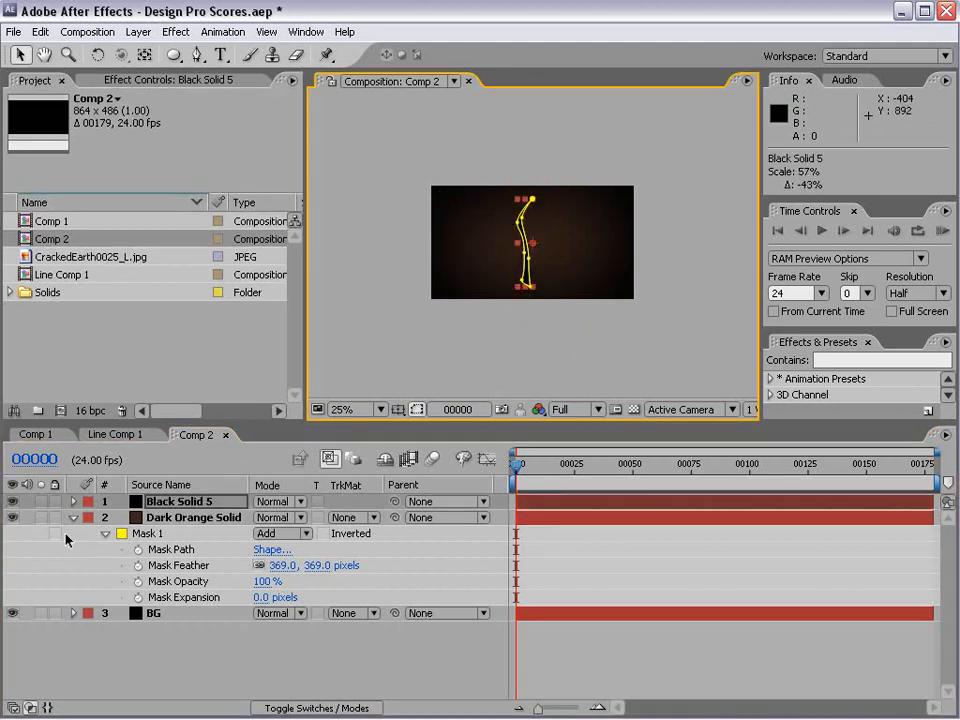
# Step: Add a pale red solid 400 pixels wide and 720 pixels high and place it beneath the black stem layer
pyautogui.click(135, 32)
pyautogui.moveTo(129, 51)
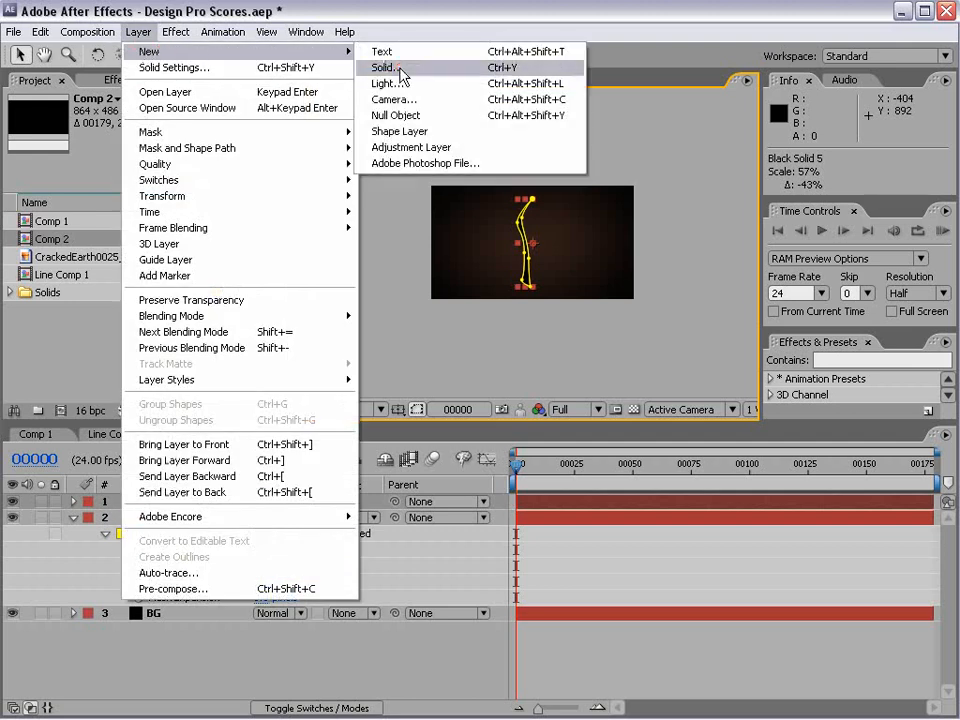
pyautogui.click(400, 67)
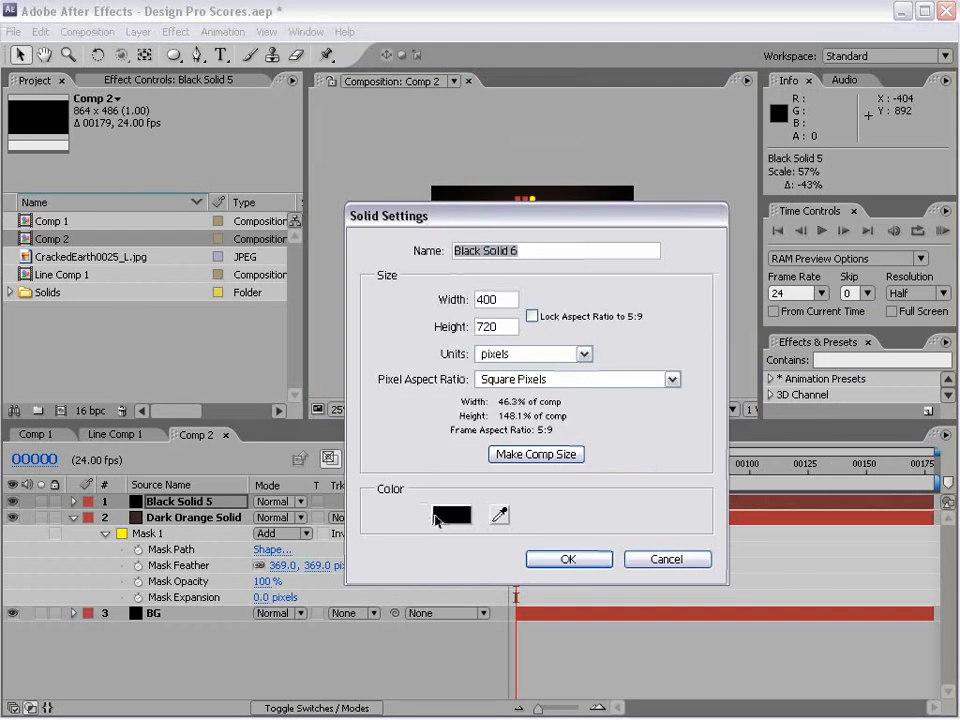
pyautogui.click(433, 515)
pyautogui.click(422, 405)
pyautogui.click(818, 356)
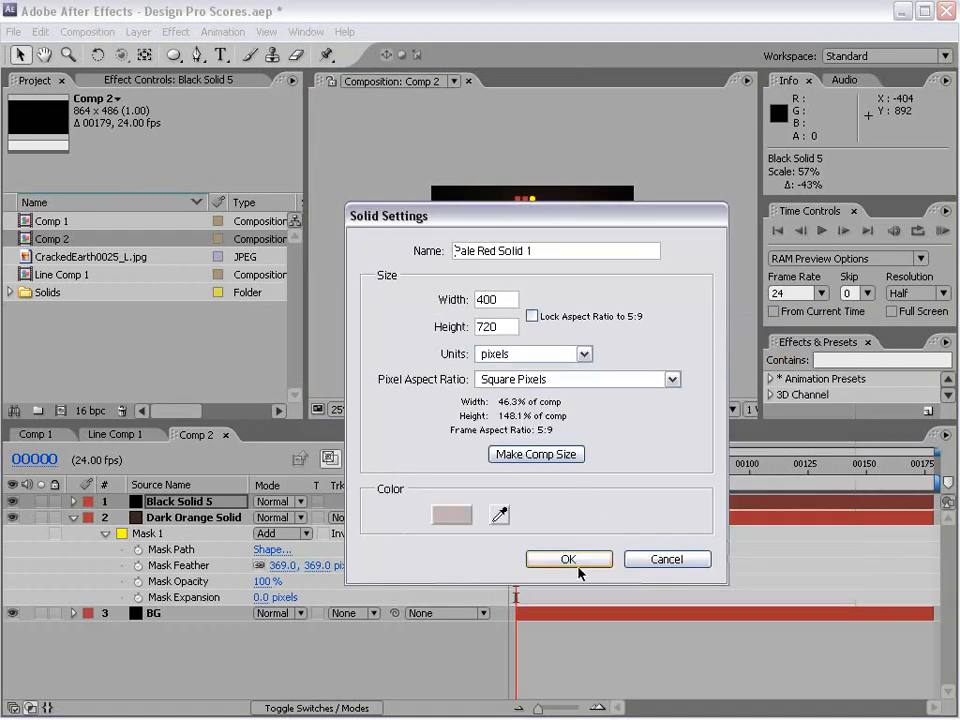
pyautogui.click(568, 559)
pyautogui.moveTo(189, 500); pyautogui.dragTo(189, 518)
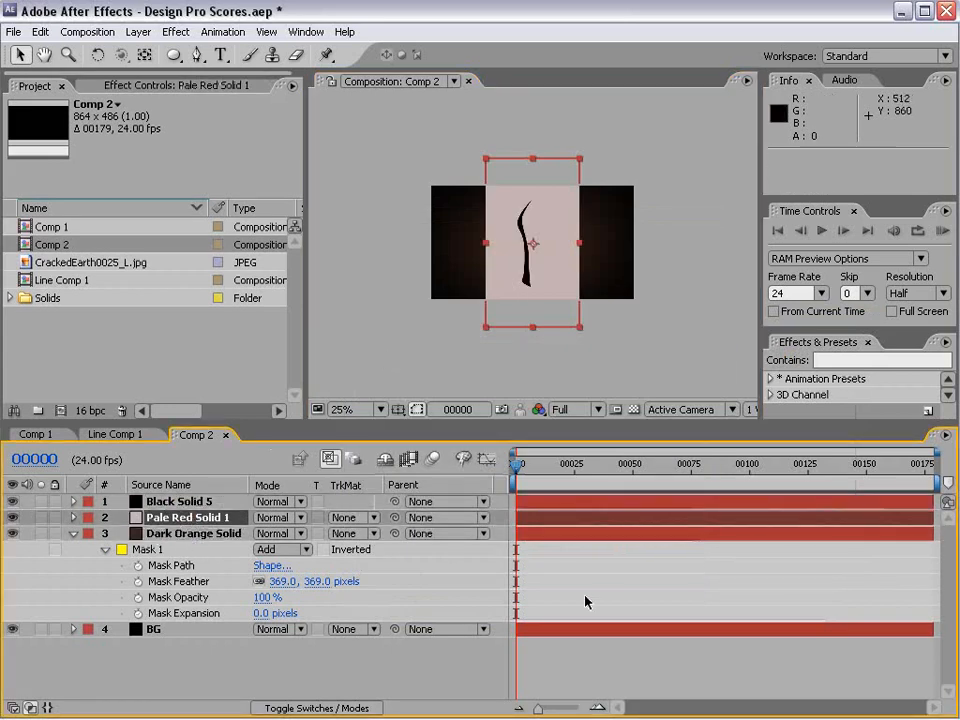
# Step: Reshape the black stem's mask by moving its tip up and left, its base point down, and its middle points to thicken the body
pyautogui.click(561, 504)
pyautogui.scroll(1, 564, 242)
pyautogui.moveTo(532, 156)
pyautogui.mouseDown()
pyautogui.moveTo(538, 100)
pyautogui.moveTo(523, 149)
pyautogui.mouseUp()
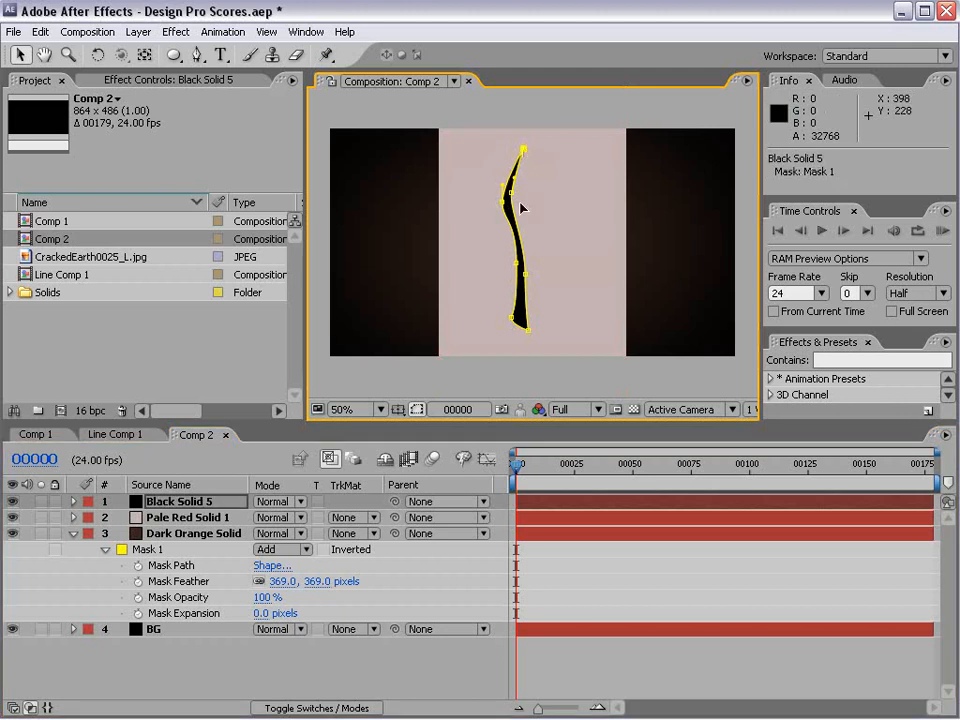
pyautogui.moveTo(528, 331)
pyautogui.mouseDown()
pyautogui.moveTo(536, 364)
pyautogui.moveTo(533, 340)
pyautogui.mouseUp()
pyautogui.scroll(1, 527, 270)
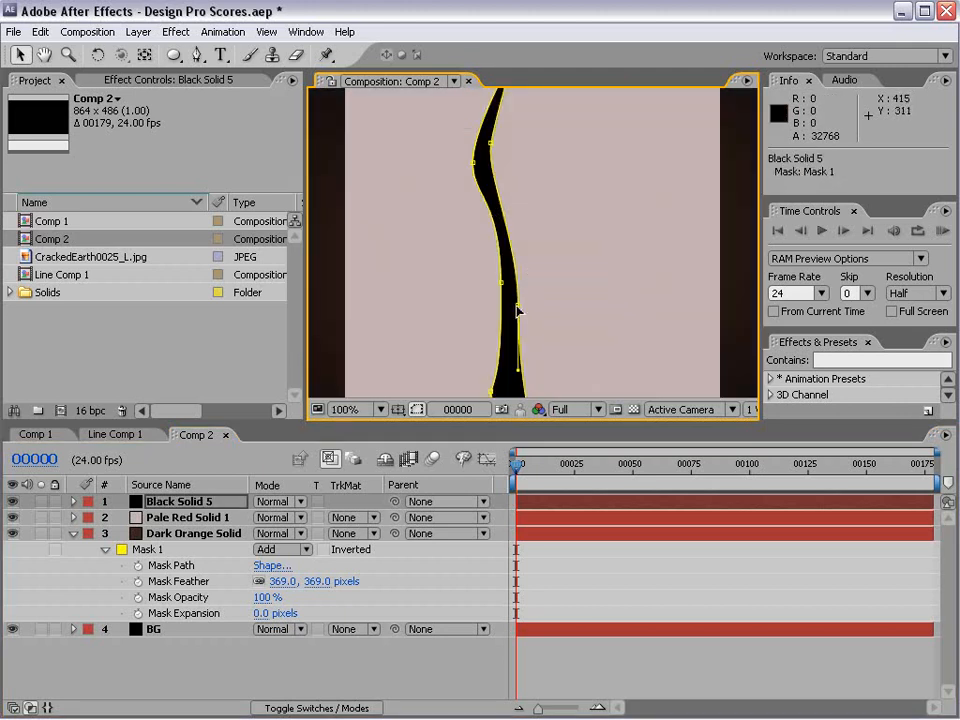
pyautogui.moveTo(517, 308)
pyautogui.mouseDown()
pyautogui.moveTo(528, 292)
pyautogui.moveTo(501, 290)
pyautogui.moveTo(503, 303)
pyautogui.mouseUp()
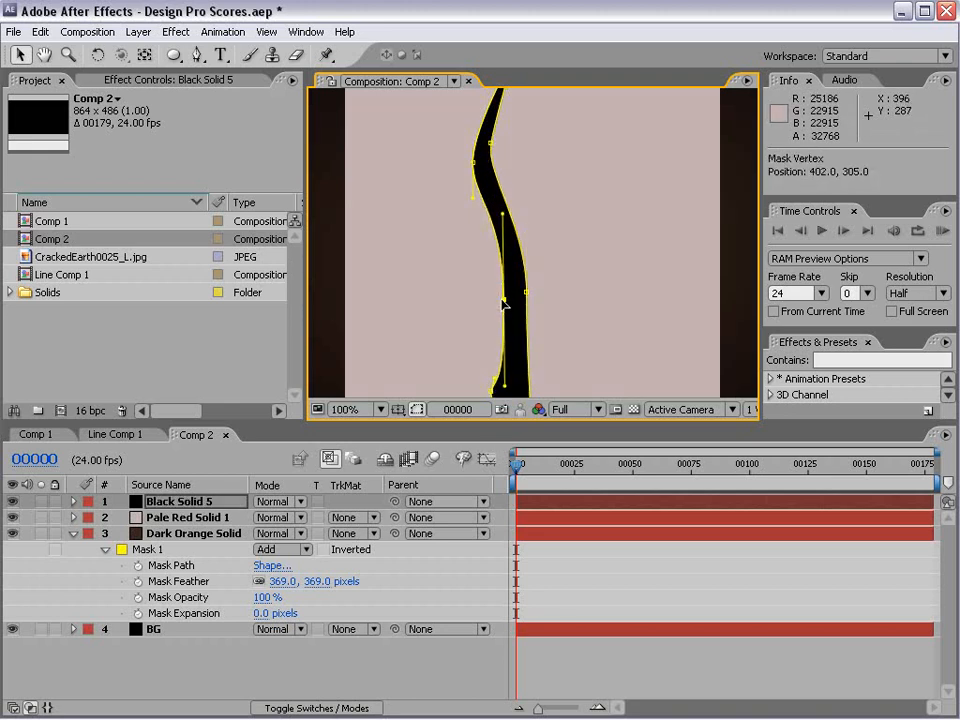
# Step: Reposition the stem mask's upper tip point down and to the right, then deselect the layer
pyautogui.press('space')
pyautogui.moveTo(527, 157); pyautogui.dragTo(510, 253)
pyautogui.click(497, 152)
pyautogui.moveTo(497, 152); pyautogui.dragTo(512, 170)
pyautogui.click(510, 215)
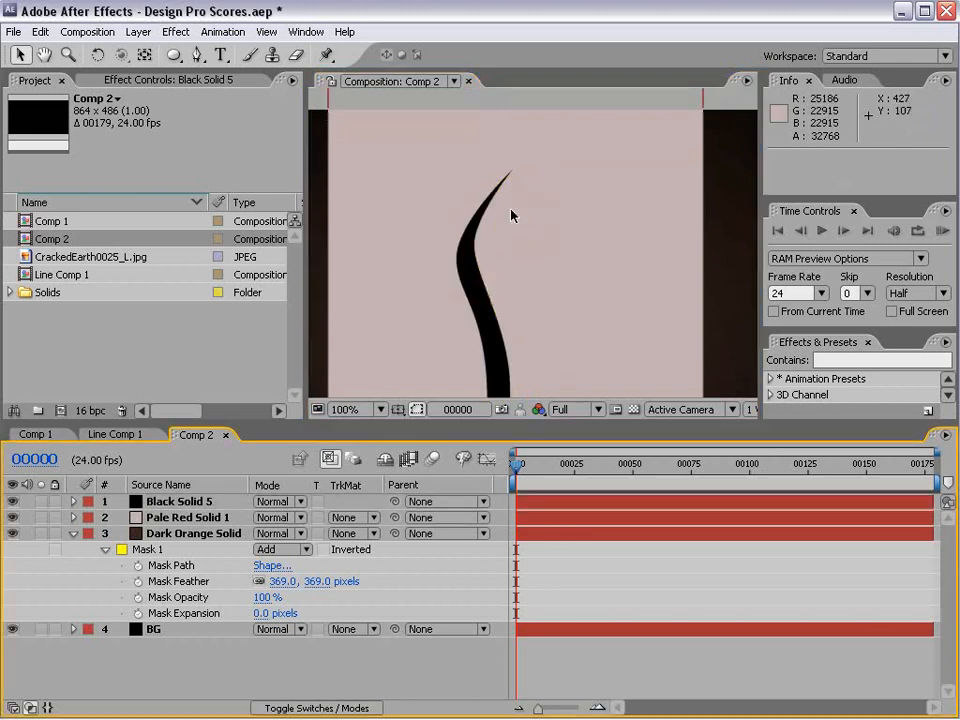
# Step: Refine the stem mask's upper bend and middle points and round its base so the shape widens smoothly from tip to bottom
pyautogui.press('space')
pyautogui.moveTo(537, 340); pyautogui.dragTo(510, 230)
pyautogui.click(541, 502)
pyautogui.click(447, 131)
pyautogui.moveTo(447, 131); pyautogui.dragTo(437, 153)
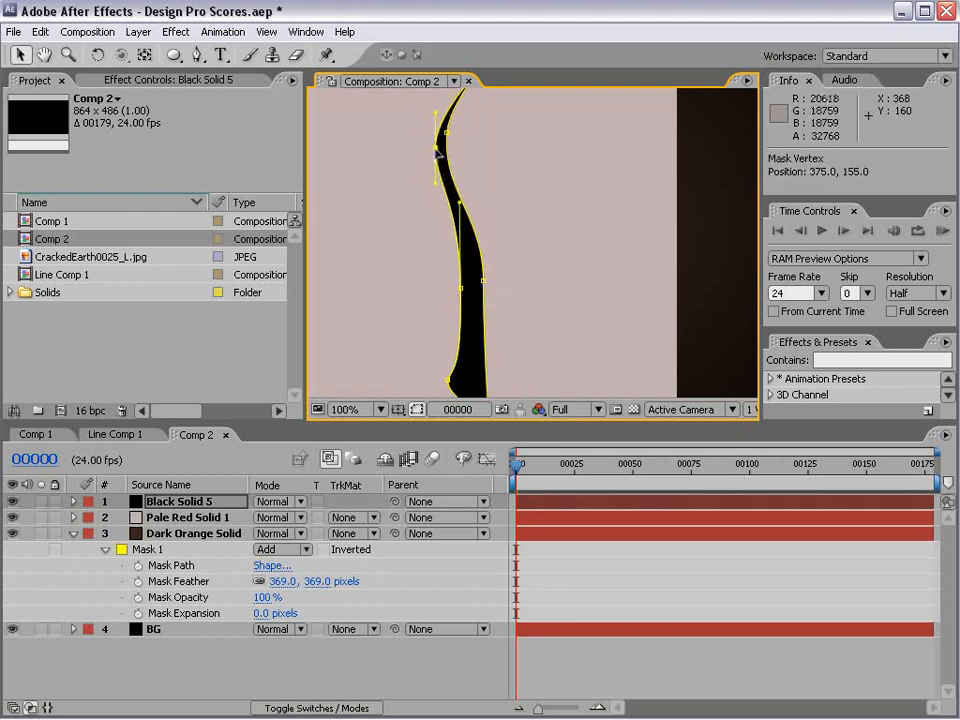
pyautogui.click(452, 200)
pyautogui.moveTo(460, 288); pyautogui.dragTo(467, 270)
pyautogui.moveTo(461, 183); pyautogui.dragTo(454, 213)
pyautogui.moveTo(484, 281); pyautogui.dragTo(488, 305)
pyautogui.press('`')
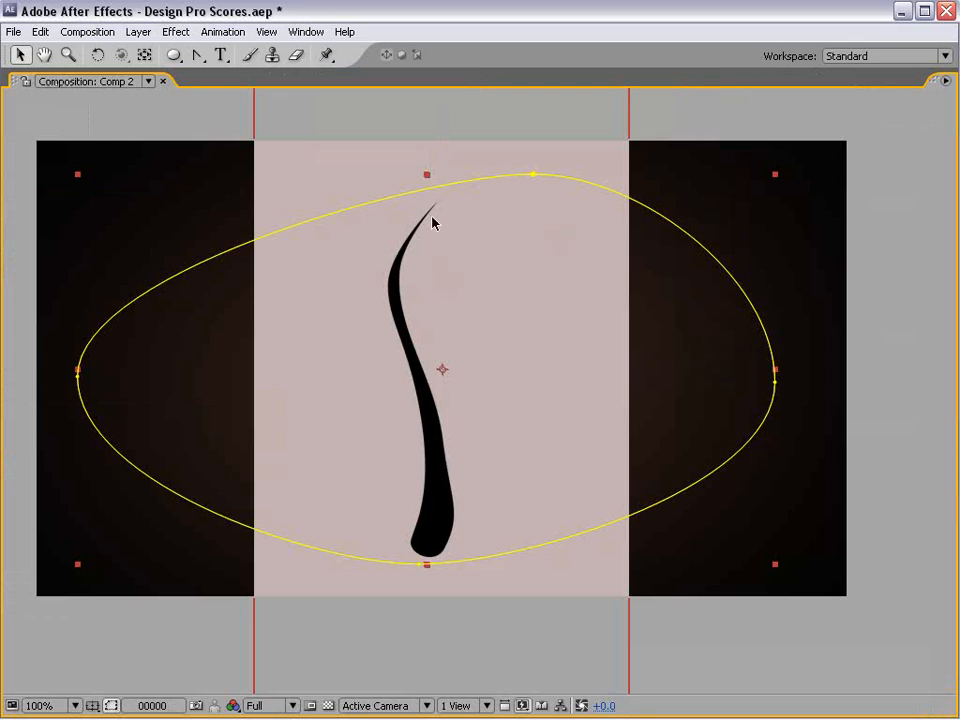
pyautogui.press('`')
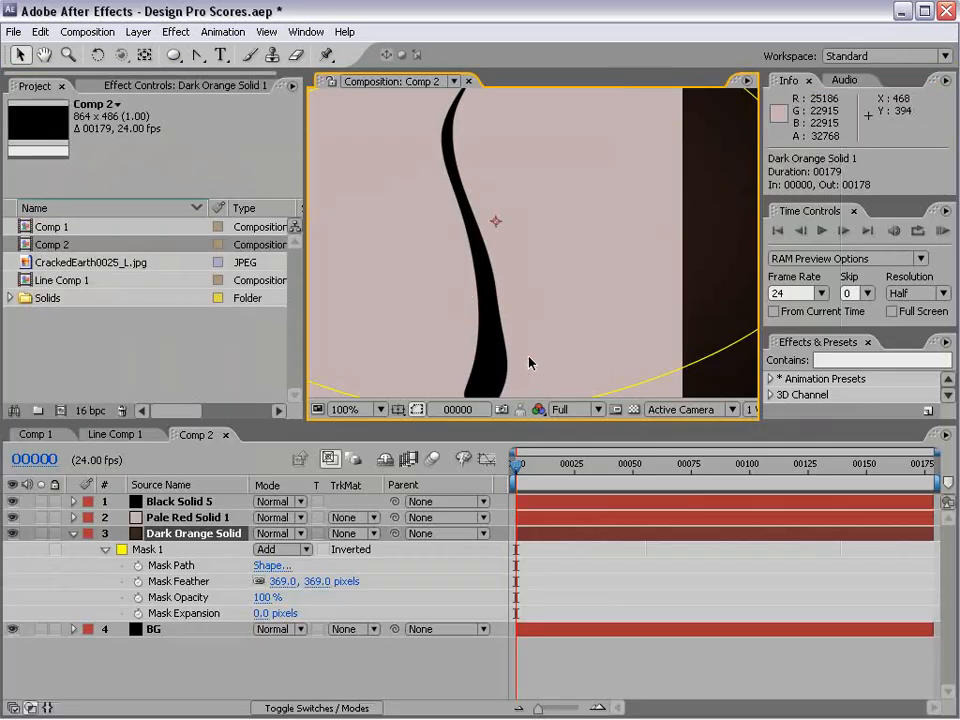
# Step: Hide the mask outline in the composition view and apply the Ramp effect to the black stem layer
pyautogui.click(168, 501)
pyautogui.press(',')
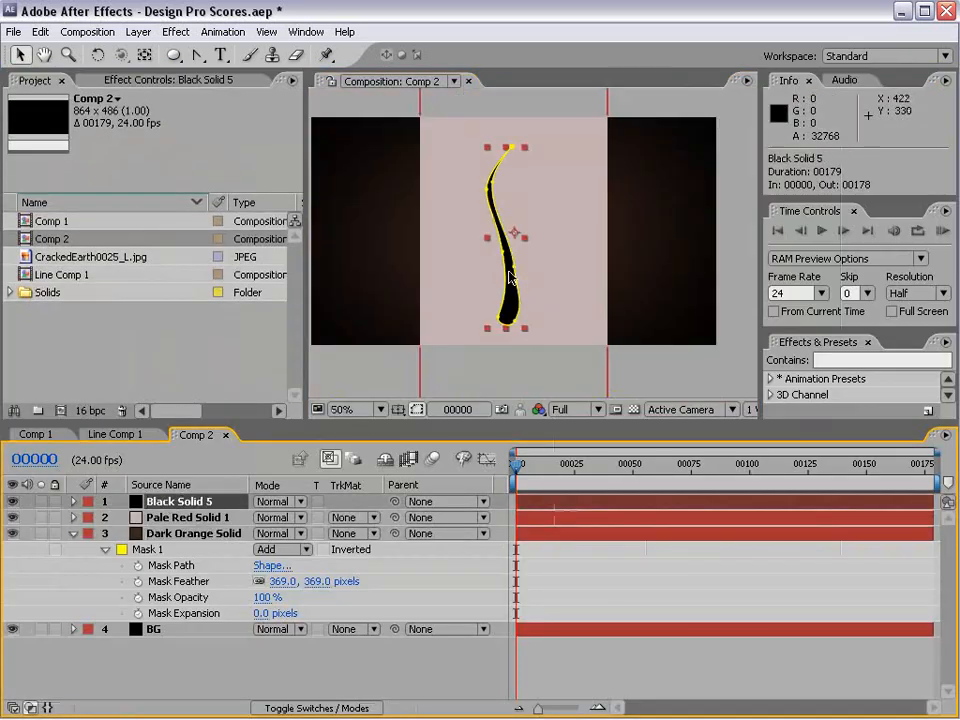
pyautogui.click(418, 409)
pyautogui.click(176, 31)
pyautogui.moveTo(215, 302)
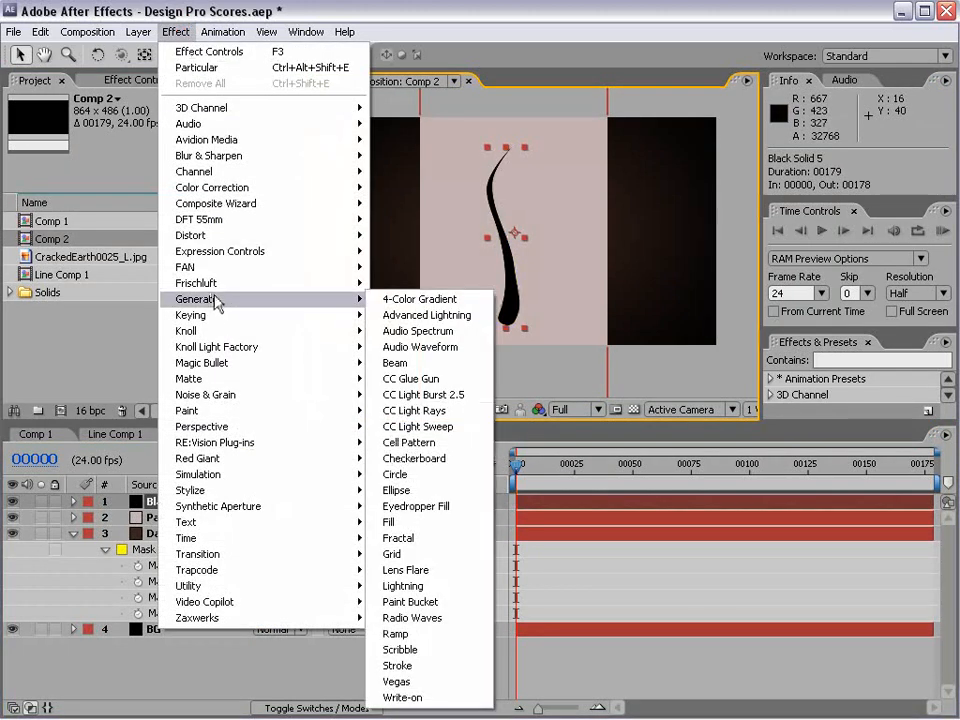
pyautogui.click(435, 633)
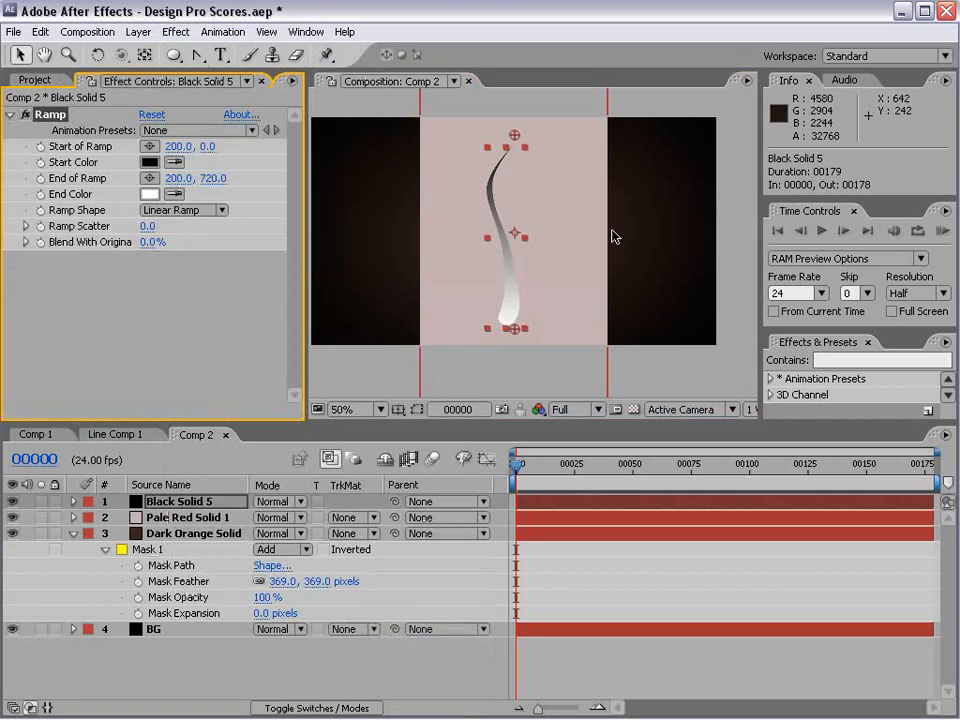
# Step: Set the Ramp's Start Color to dark red-brown 321414 and its End Color to near-black red 150000
pyautogui.click(149, 162)
pyautogui.moveTo(630, 548); pyautogui.dragTo(659, 530)
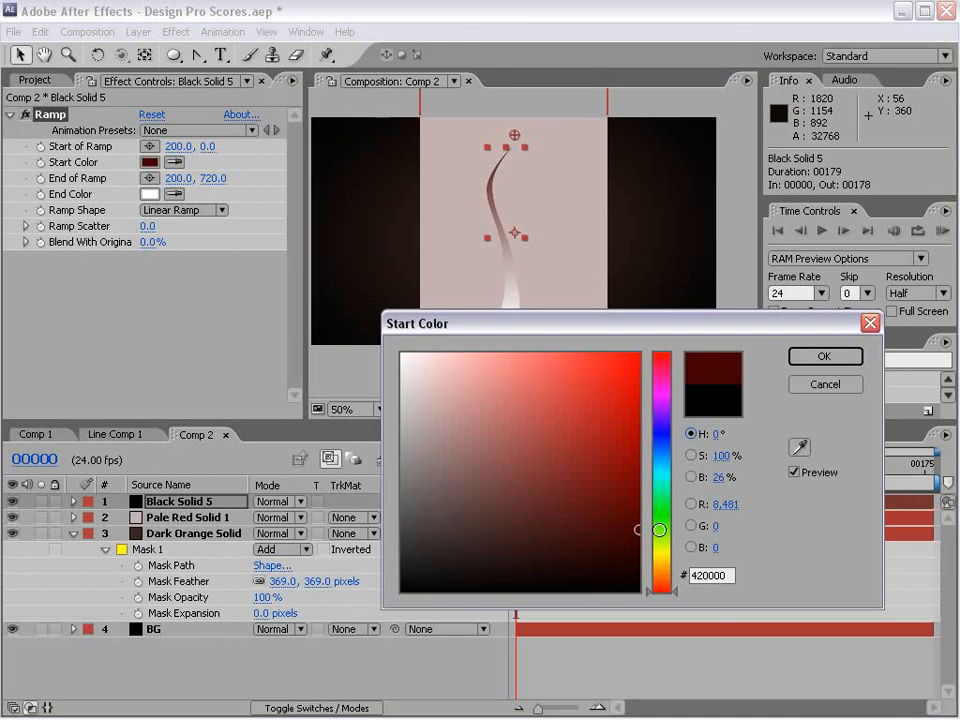
pyautogui.click(546, 544)
pyautogui.click(815, 358)
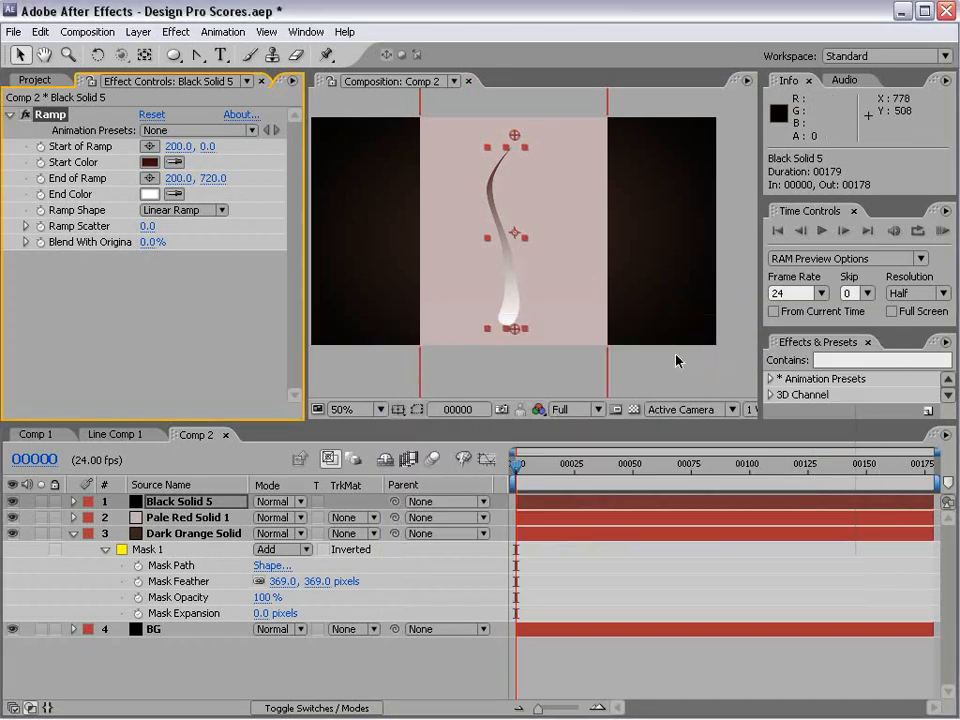
pyautogui.click(149, 194)
pyautogui.moveTo(480, 472); pyautogui.dragTo(838, 634)
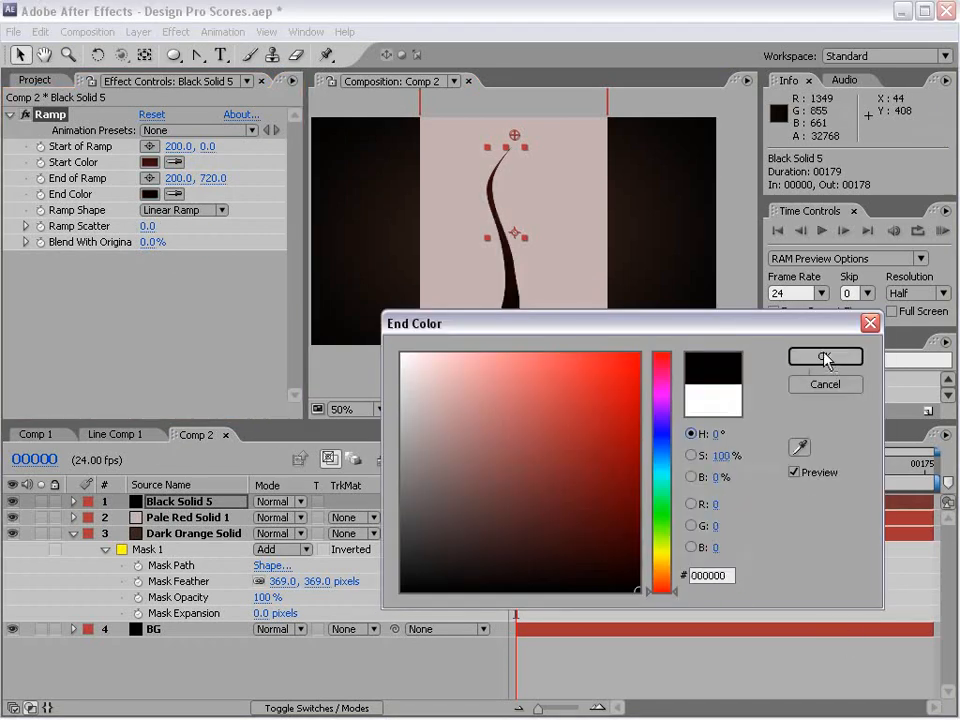
pyautogui.click(638, 572)
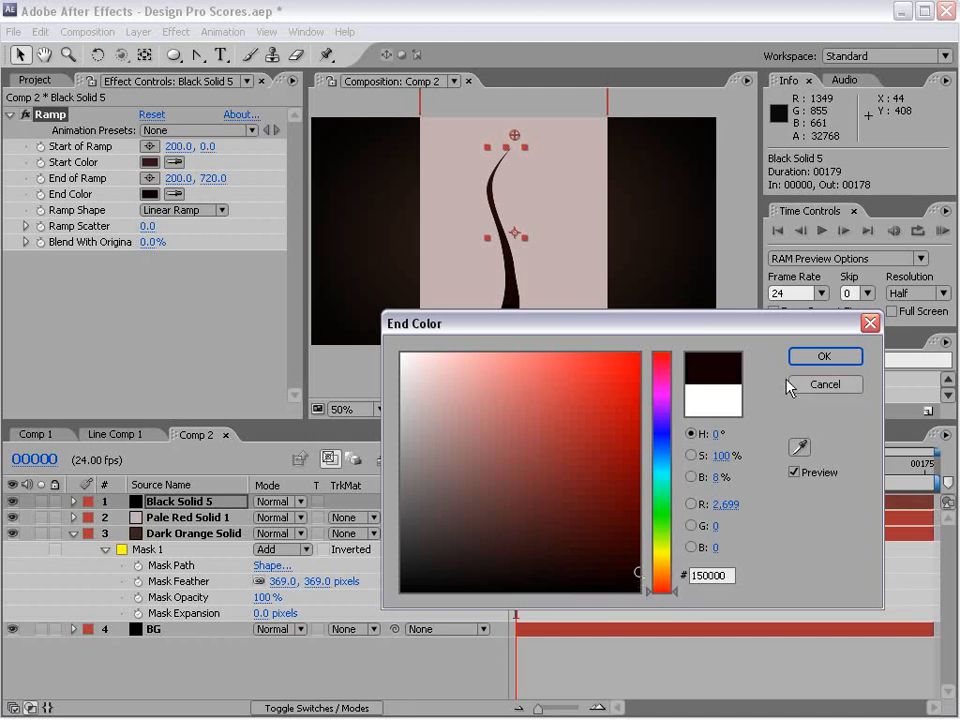
pyautogui.click(824, 356)
# Step: Change the Ramp's Start Color to a slightly lighter, less saturated red-brown
pyautogui.click(149, 162)
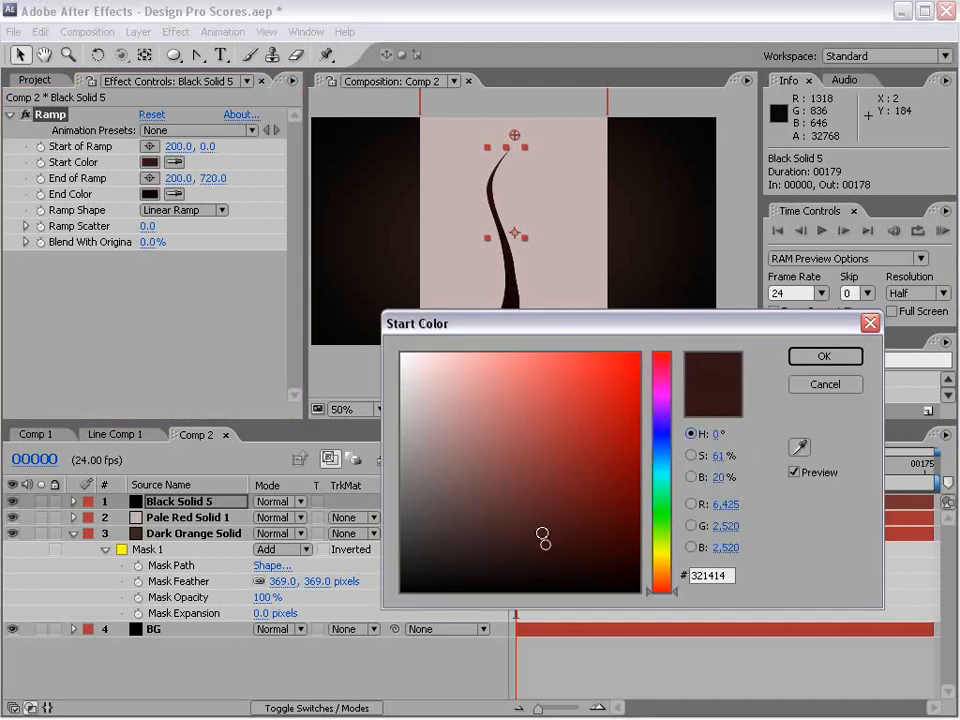
pyautogui.moveTo(526, 511); pyautogui.dragTo(527, 523)
pyautogui.click(812, 361)
pyautogui.press('.')
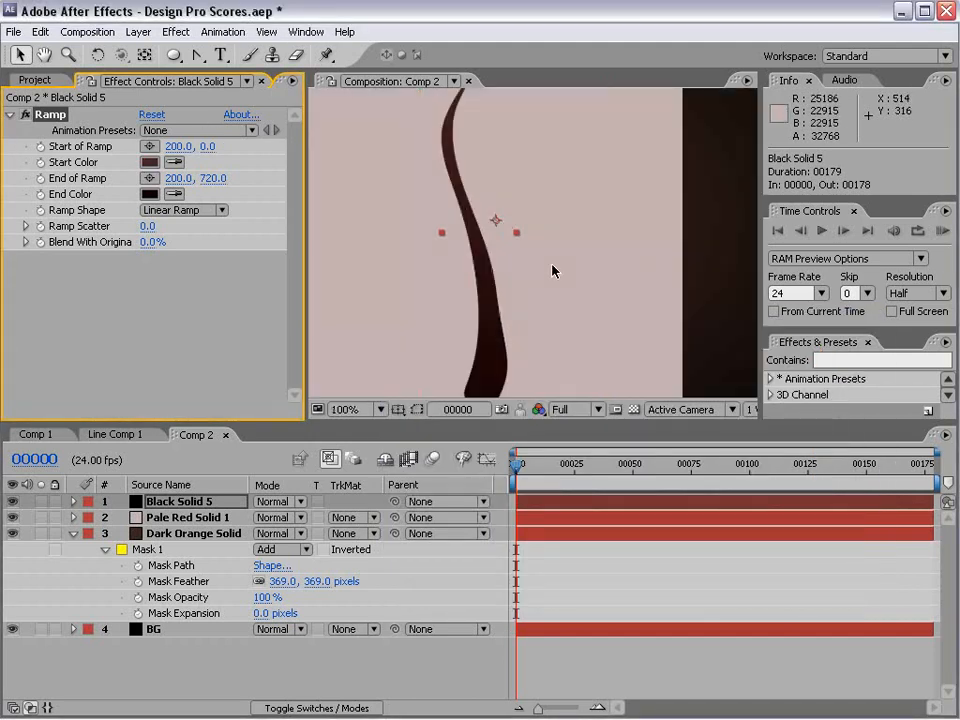
# Step: Delete the pale red solid, check the stem against the dark background at full size and deselect all layers
pyautogui.click(172, 519)
pyautogui.press('Delete')
pyautogui.press('`')
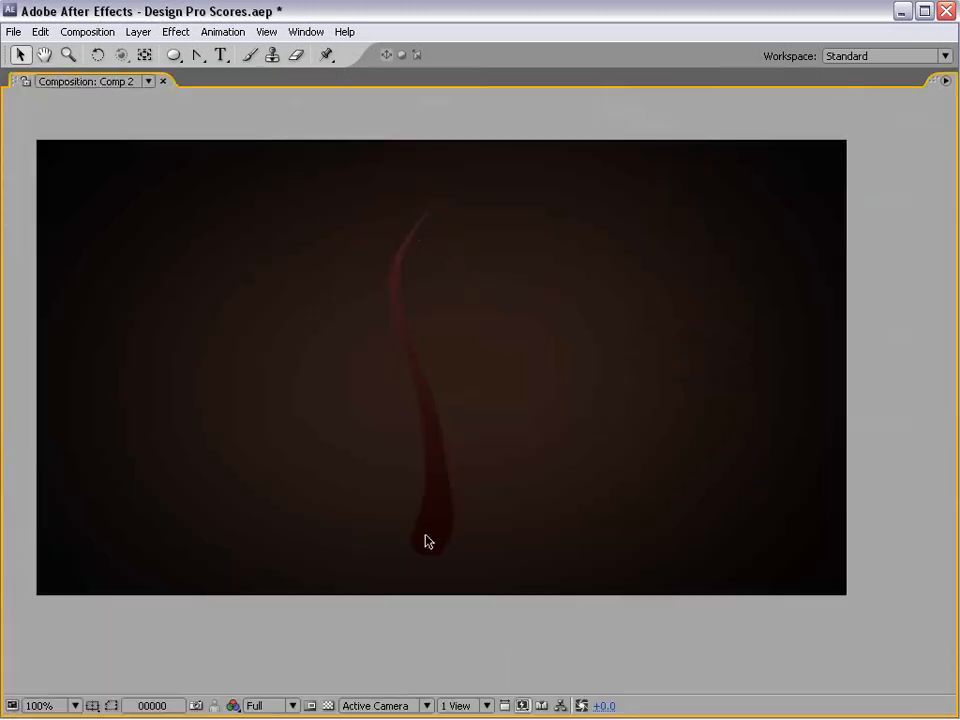
pyautogui.press('`')
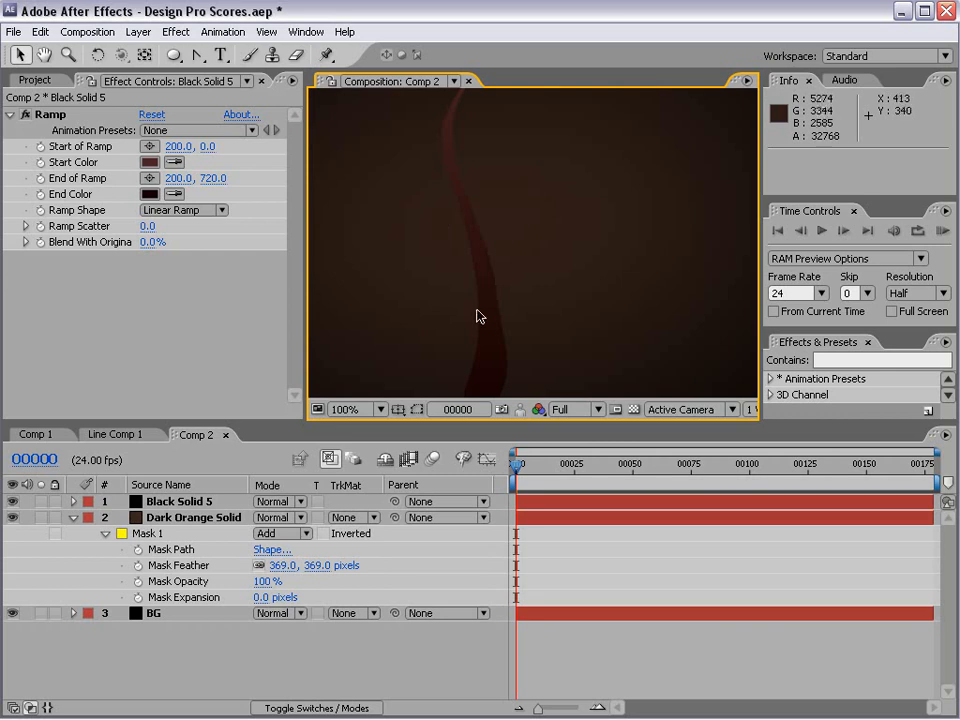
pyautogui.click(558, 590)
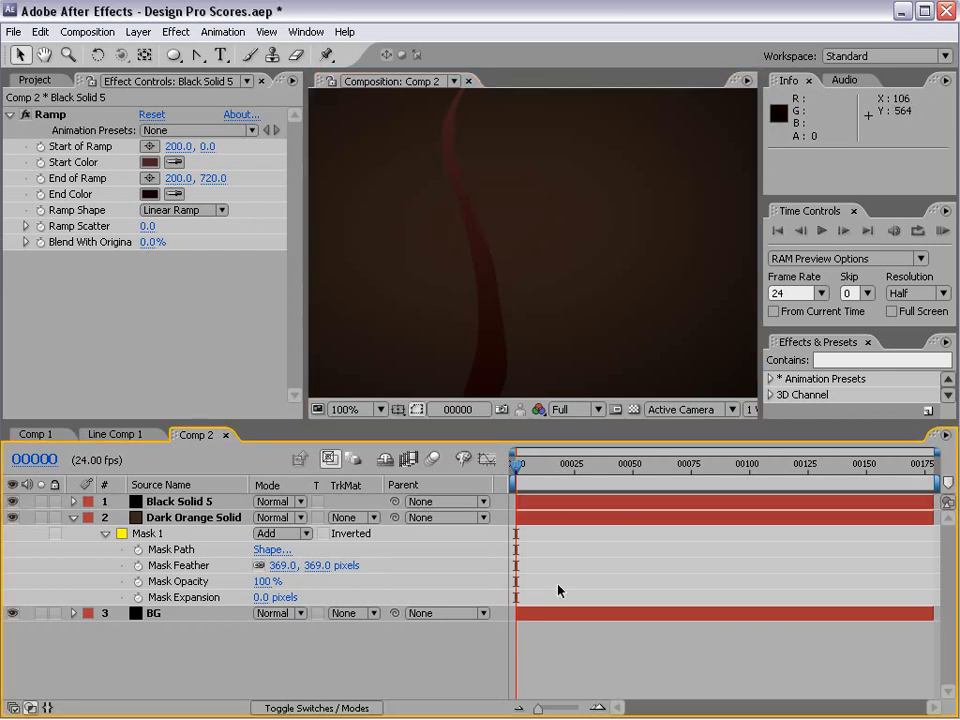
# Step: Apply the Bevel Alpha effect to the black stem layer, hide the mask outline and check the stem at full size
pyautogui.click(542, 504)
pyautogui.click(175, 32)
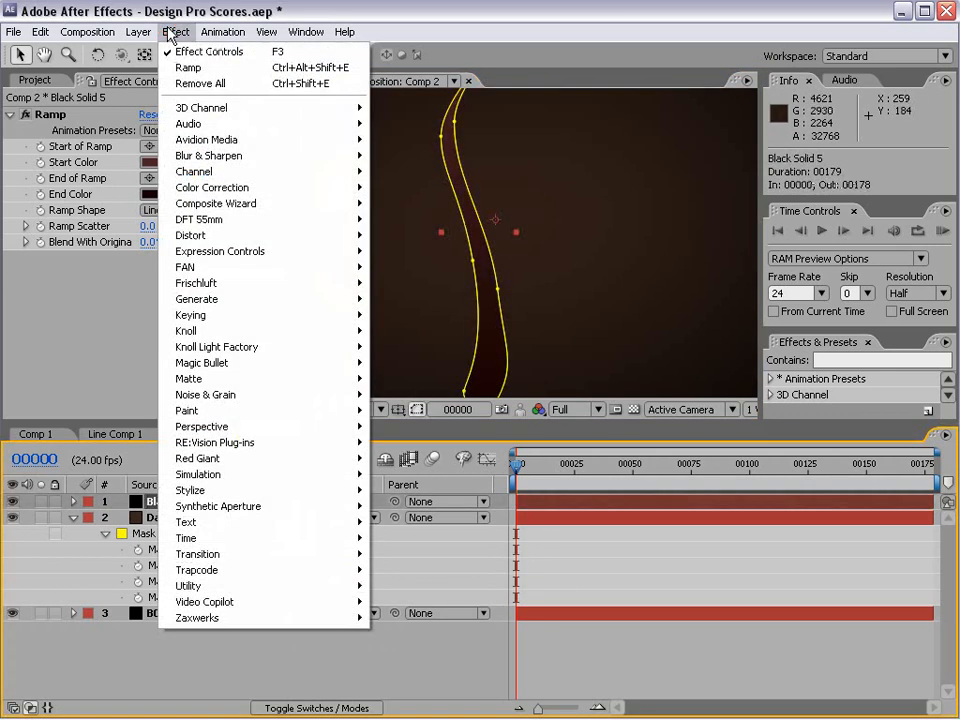
pyautogui.moveTo(345, 426)
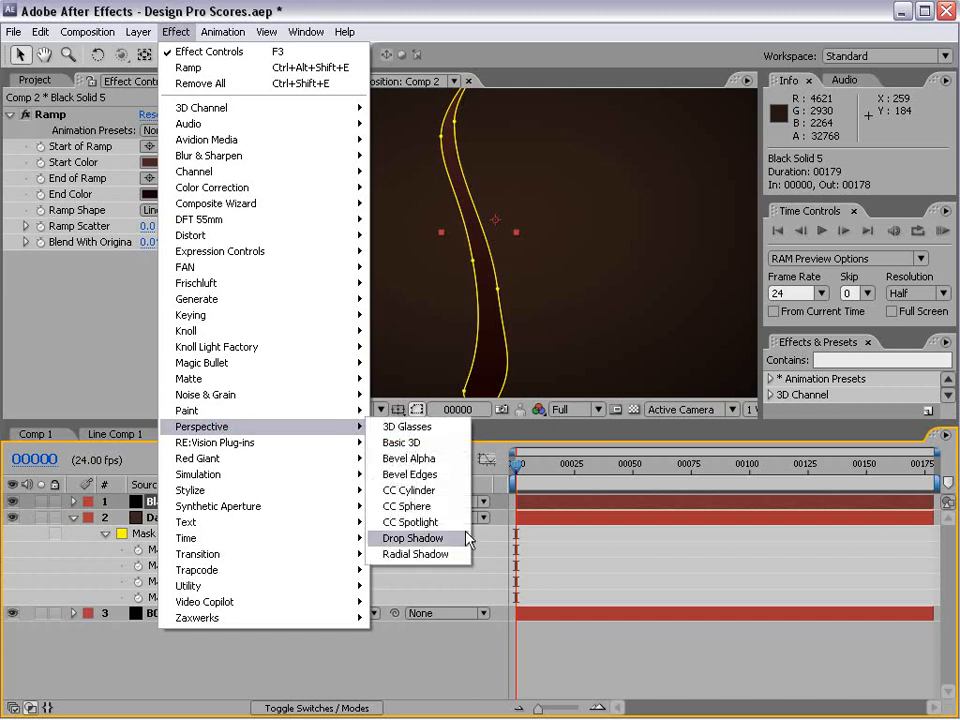
pyautogui.click(440, 458)
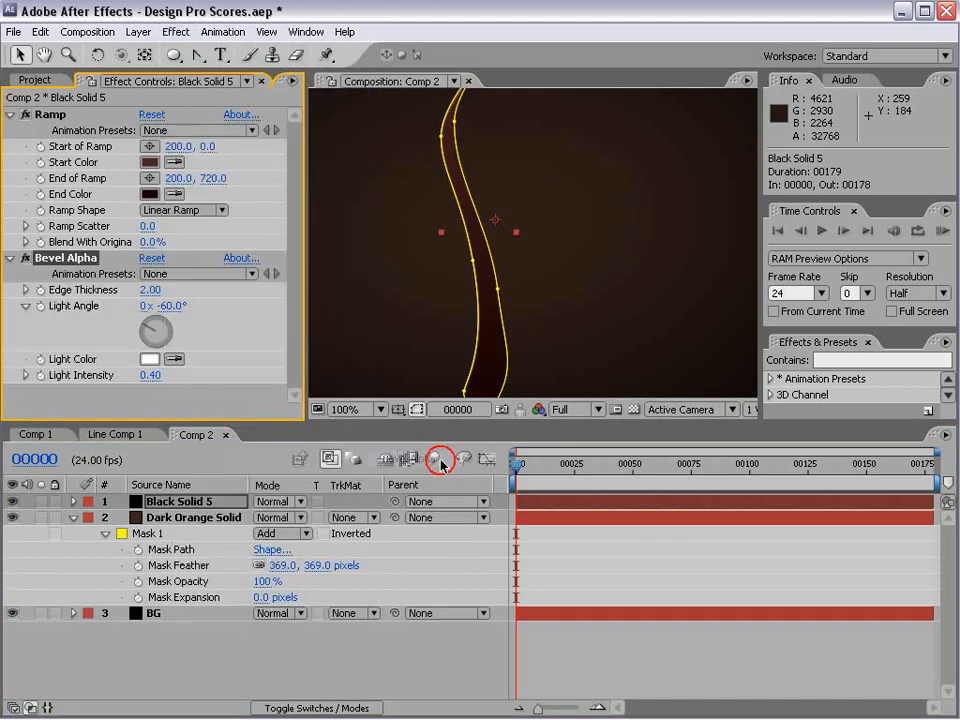
pyautogui.click(417, 410)
pyautogui.scroll(-1, 519, 180)
pyautogui.scroll(1, 516, 176)
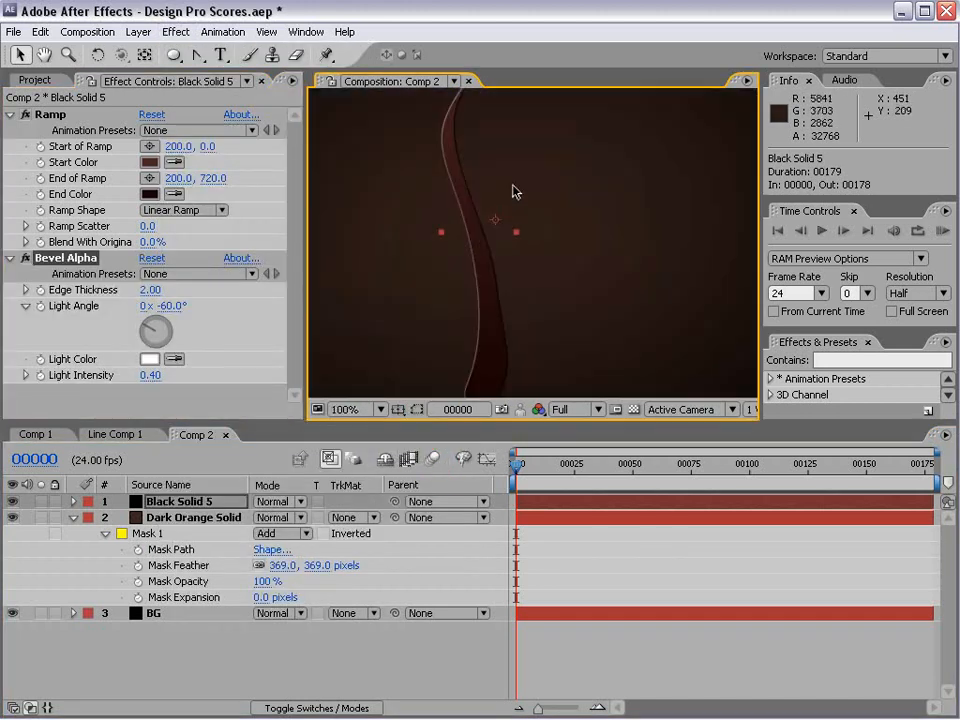
pyautogui.press('`')
pyautogui.press('`')
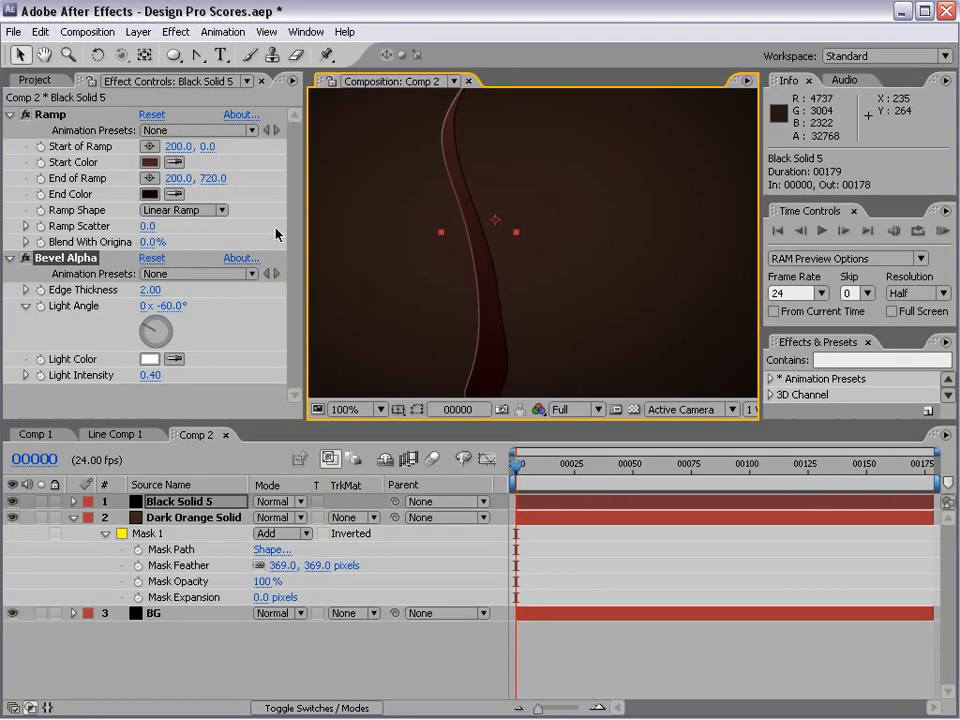
# Step: Set the Bevel Alpha's Edge Thickness to 17.80 and its Light Angle to -8°, and check the stem at full size
pyautogui.moveTo(150, 290); pyautogui.dragTo(236, 289)
pyautogui.moveTo(173, 307); pyautogui.dragTo(205, 320)
pyautogui.moveTo(153, 291); pyautogui.dragTo(213, 277)
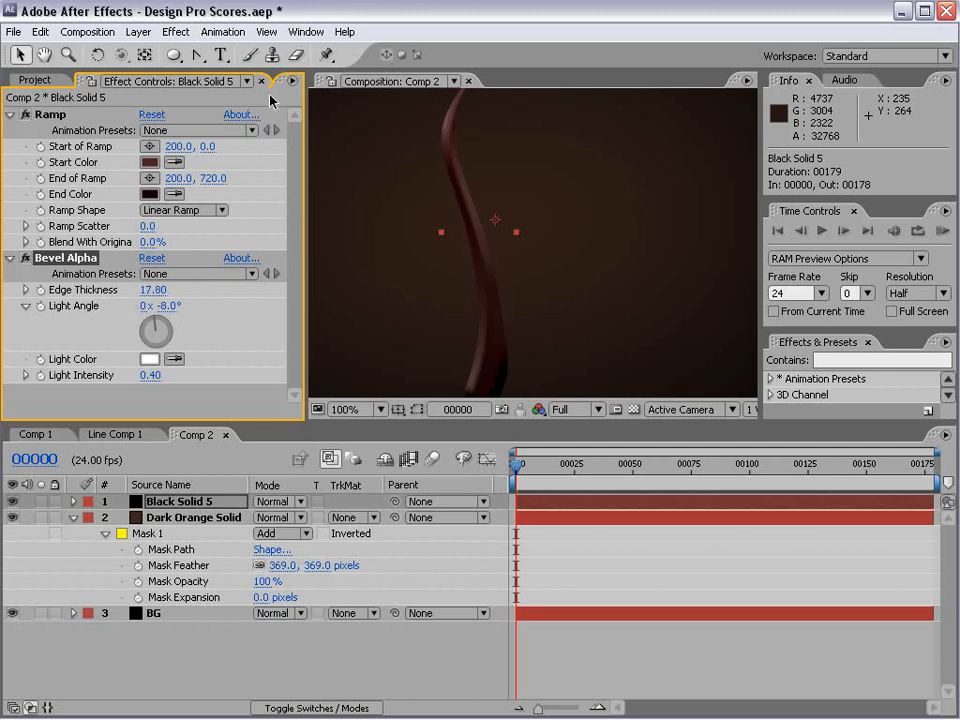
pyautogui.press('`')
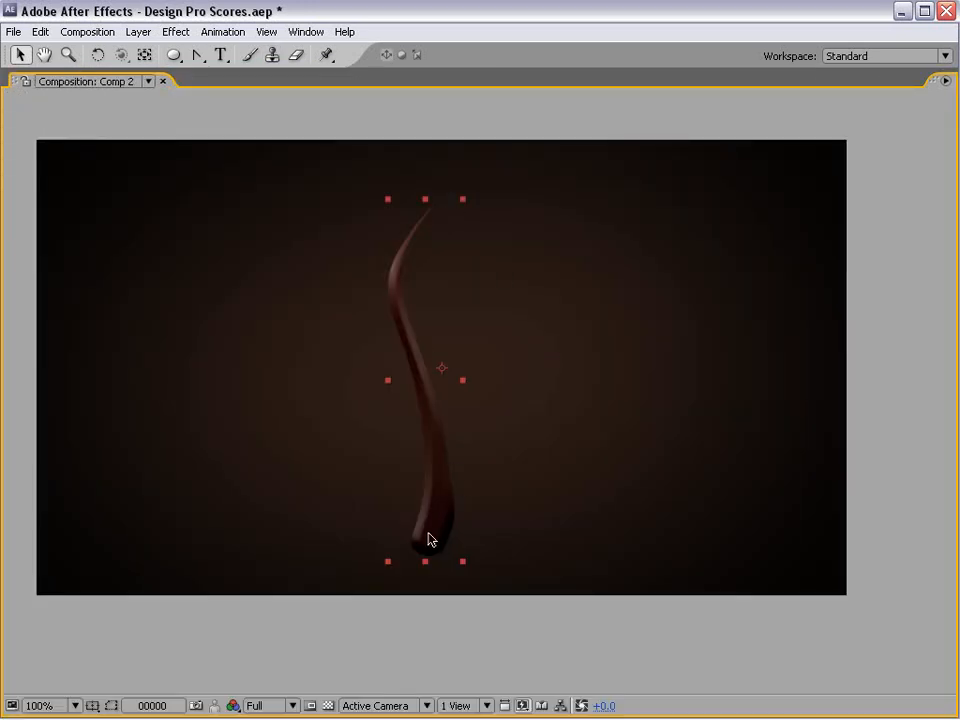
pyautogui.press('`')
pyautogui.scroll(-1, 544, 275)
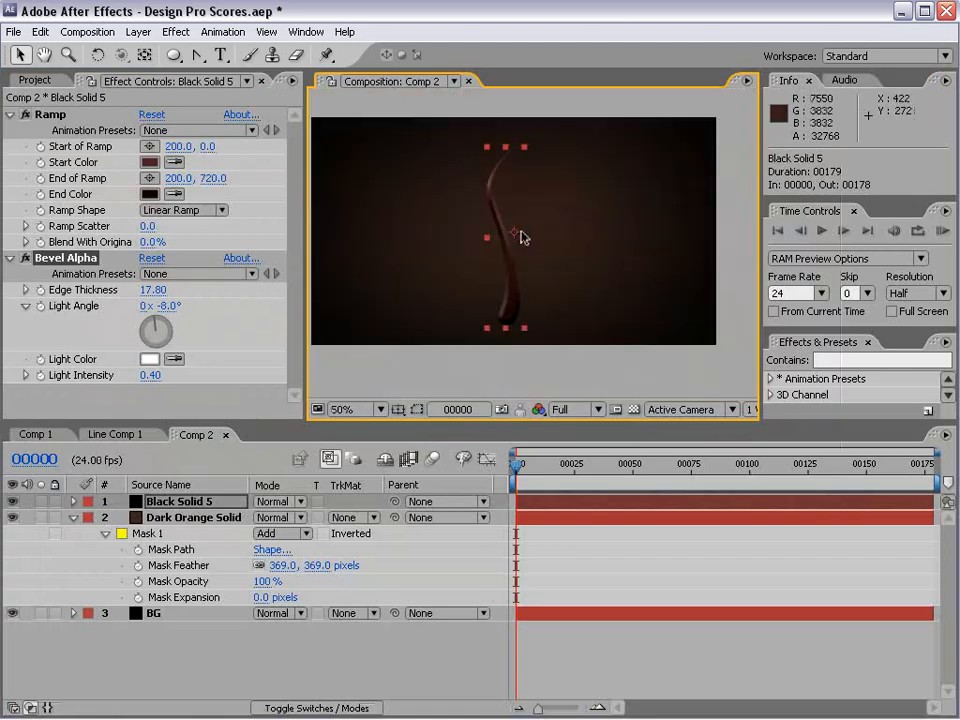
# Step: Rename the black stem layer as GRAPHICS
pyautogui.click(212, 503)
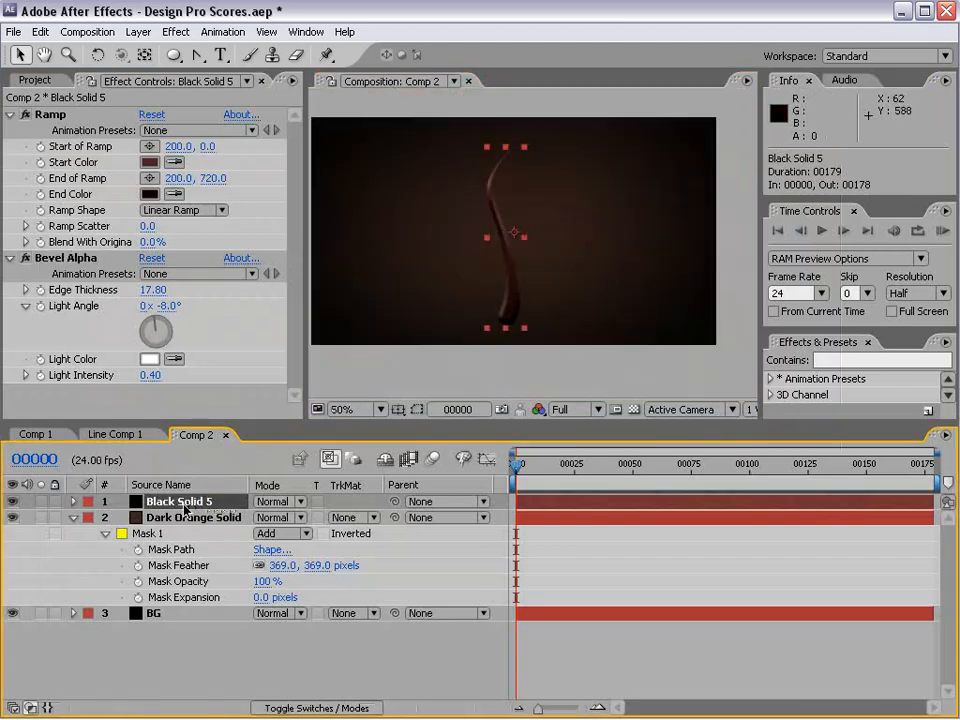
pyautogui.press('Return')
pyautogui.write('G')
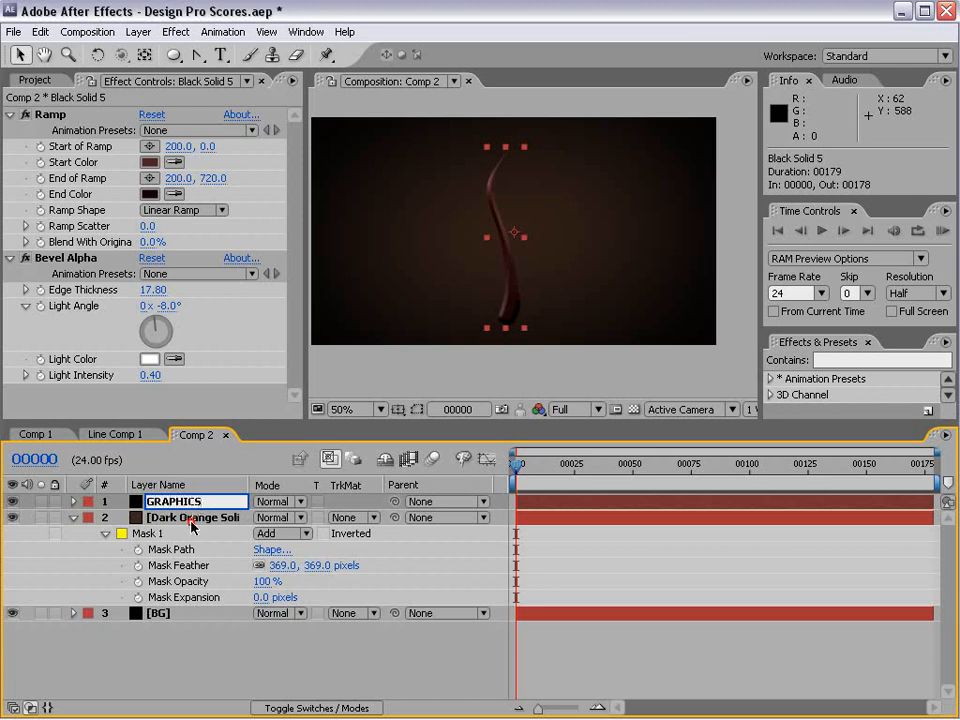
pyautogui.write('RAPHICS')
pyautogui.press('Return')
pyautogui.click(130, 31)
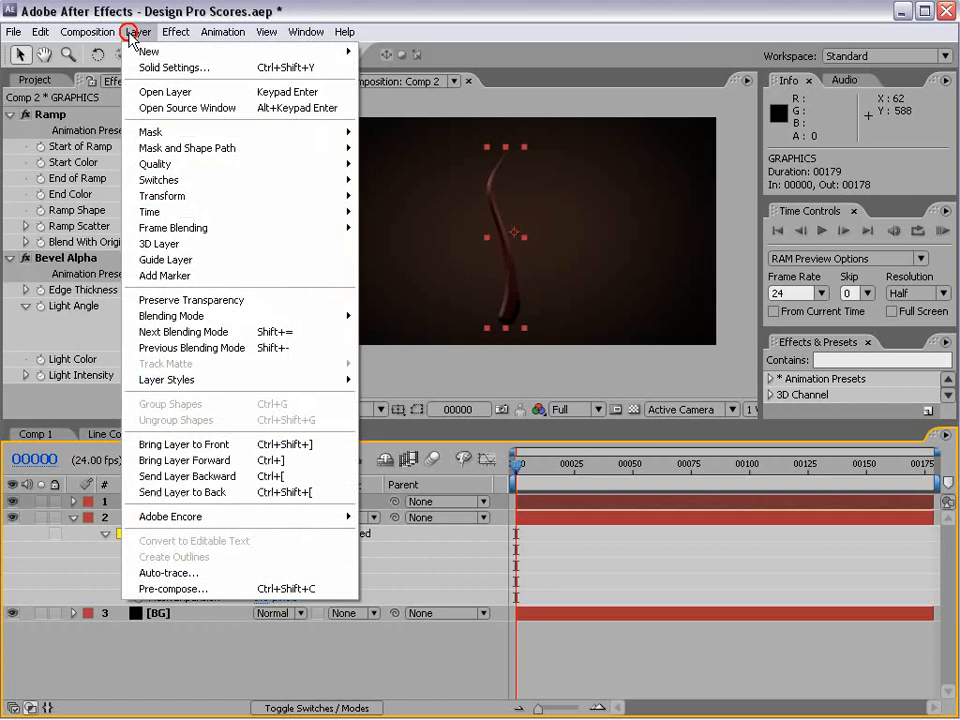
pyautogui.click(185, 587)
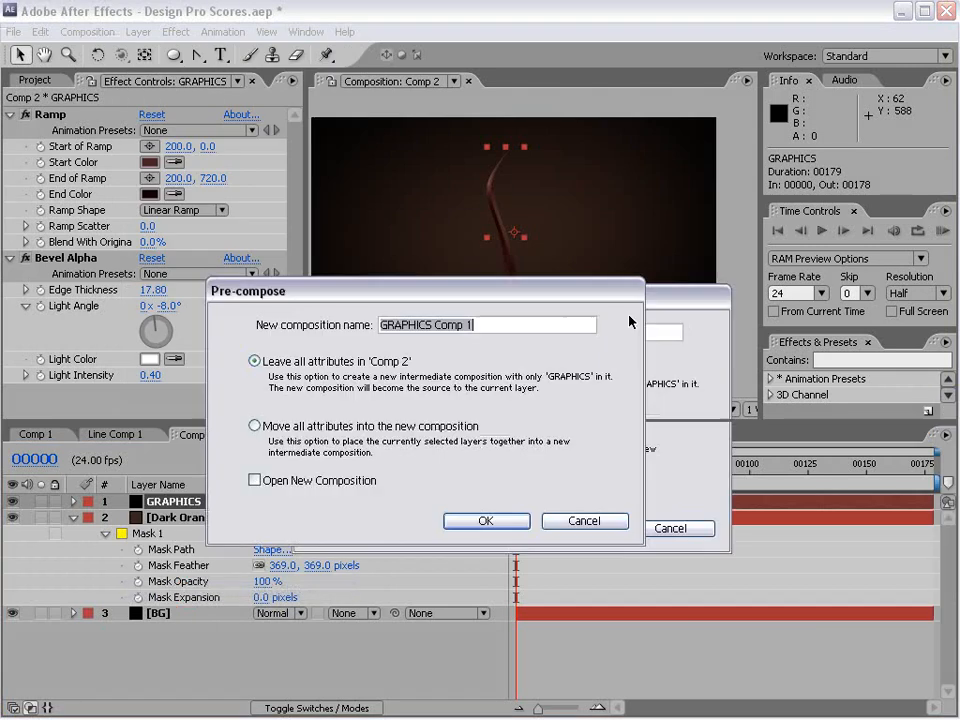
pyautogui.click(506, 513)
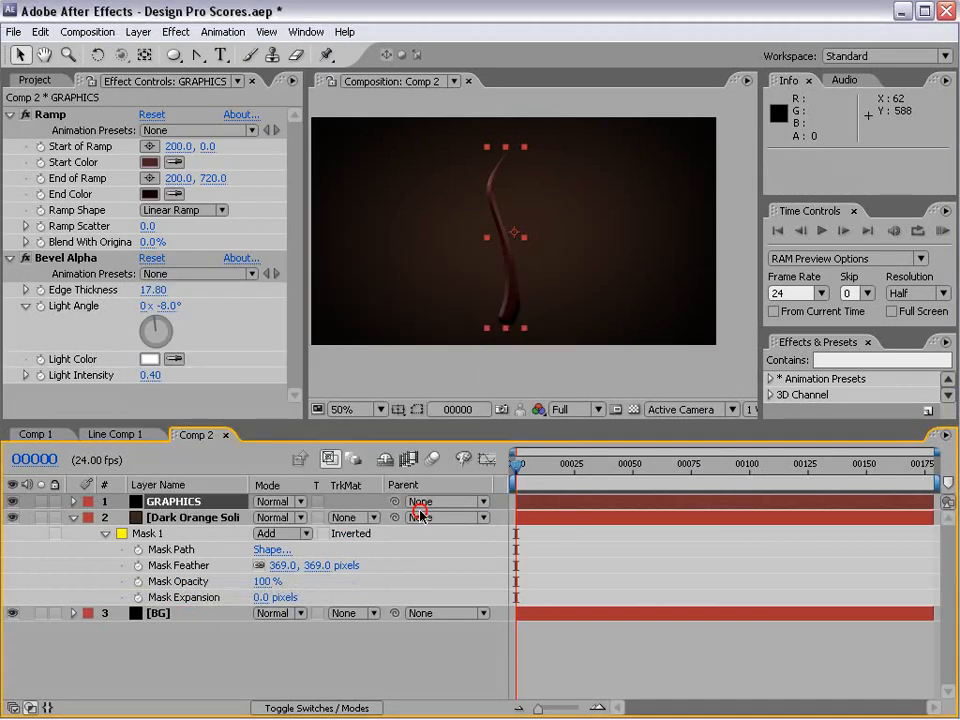
# Step: Reset the GRAPHICS layer's Transform properties to their defaults
pyautogui.click(170, 504)
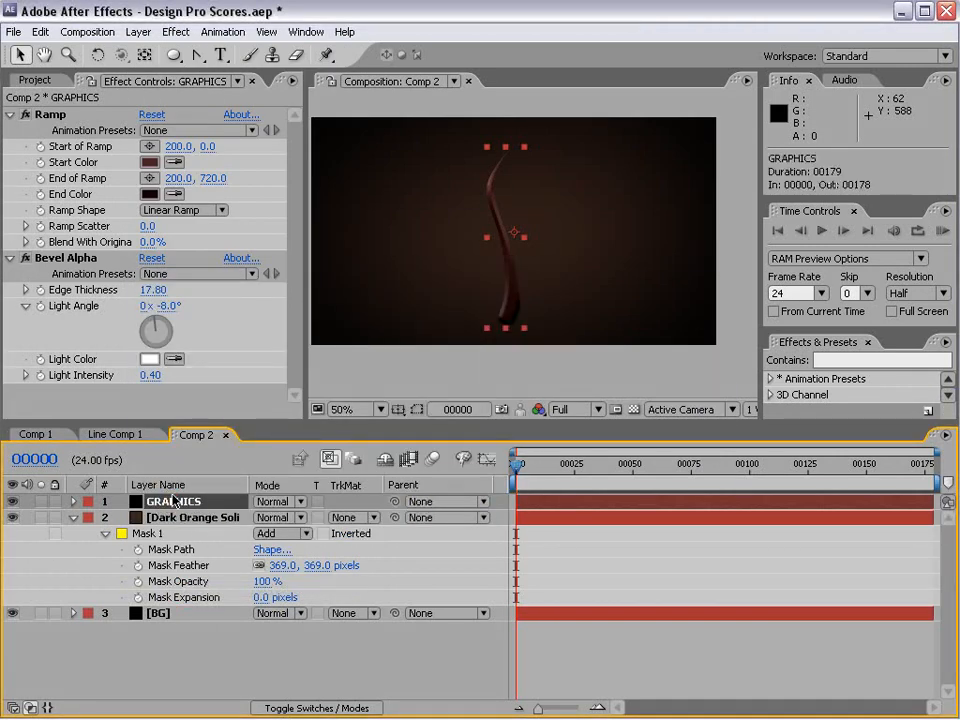
pyautogui.click(74, 502)
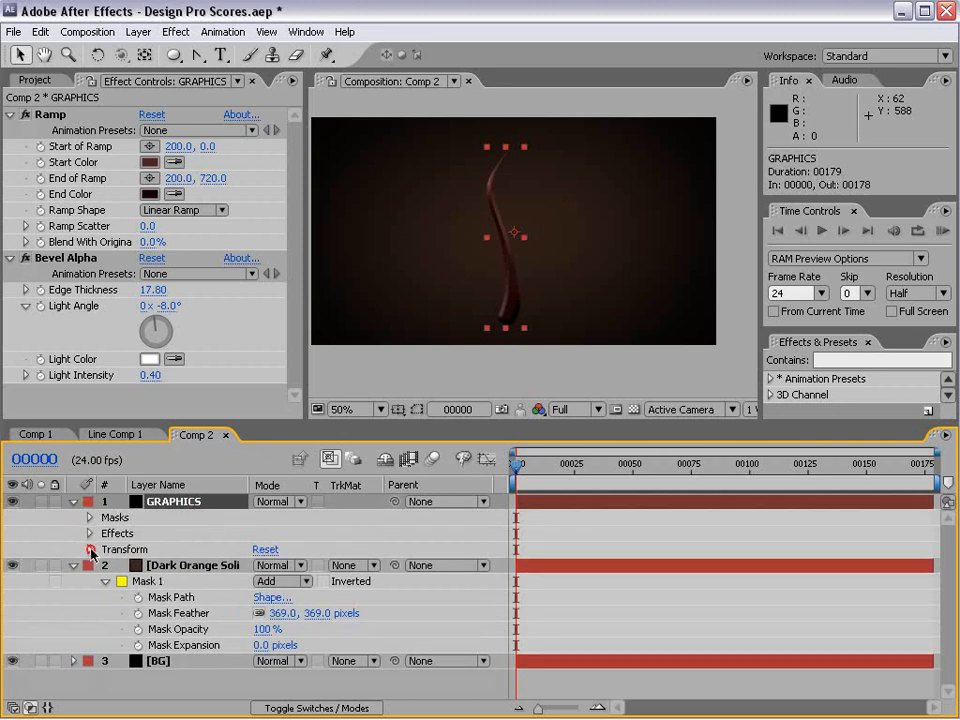
pyautogui.click(90, 550)
pyautogui.click(264, 550)
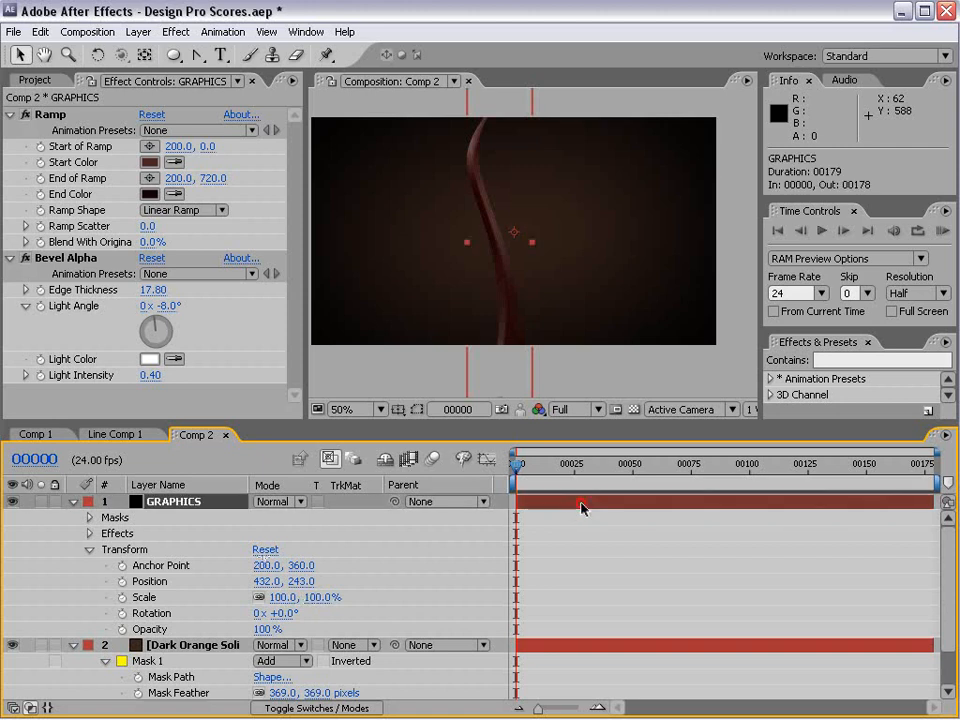
# Step: Pre-compose the GRAPHICS layer, moving all attributes into the new composition
pyautogui.click(138, 32)
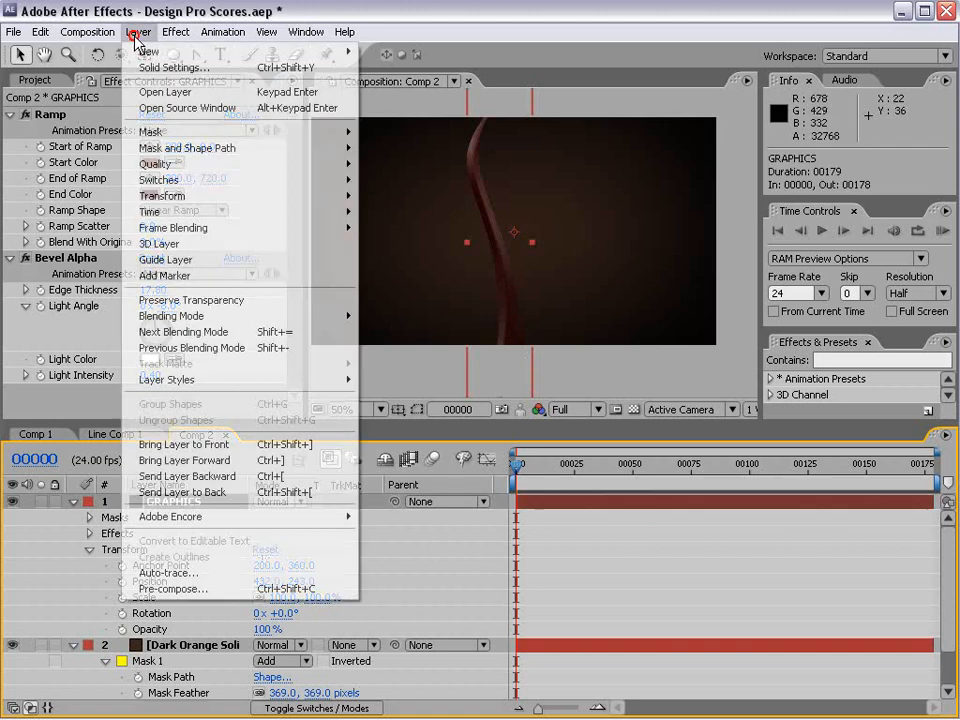
pyautogui.click(185, 588)
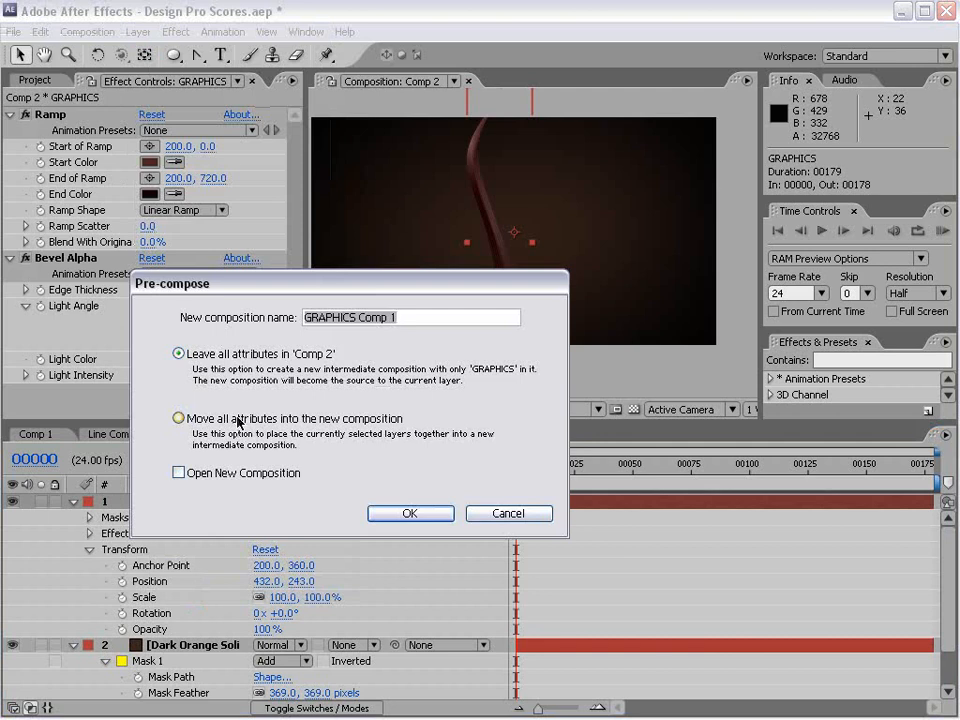
pyautogui.click(238, 421)
pyautogui.click(411, 514)
pyautogui.click(565, 515)
pyautogui.click(566, 505)
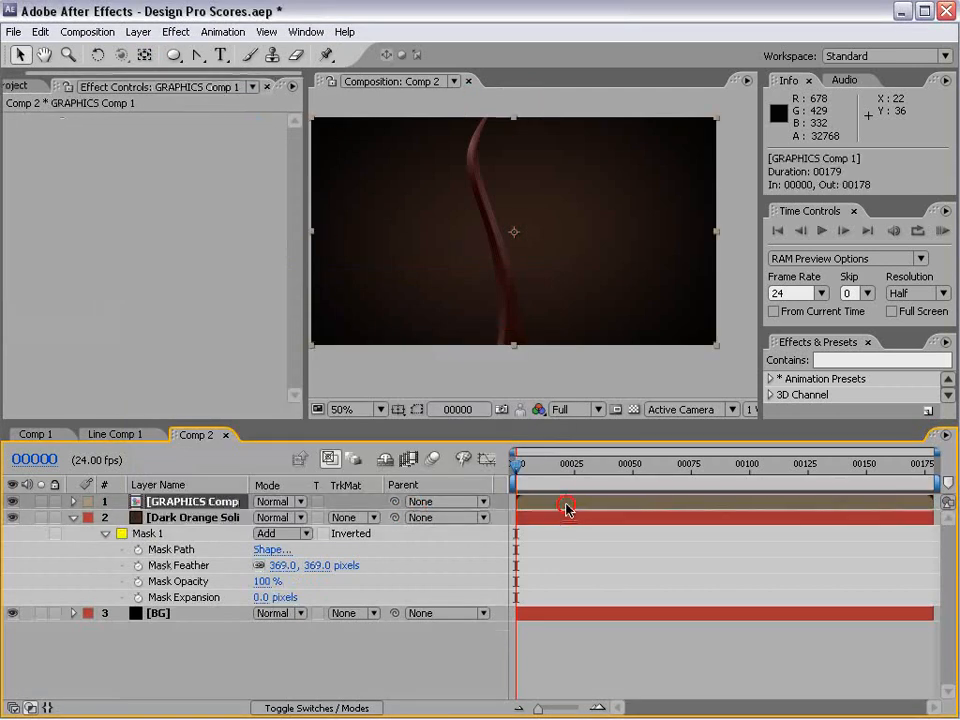
# Step: Open the GRAPHICS Comp 1 precomposition and set its frame size to 300 wide by 720 high
pyautogui.doubleClick(204, 506)
pyautogui.press(',')
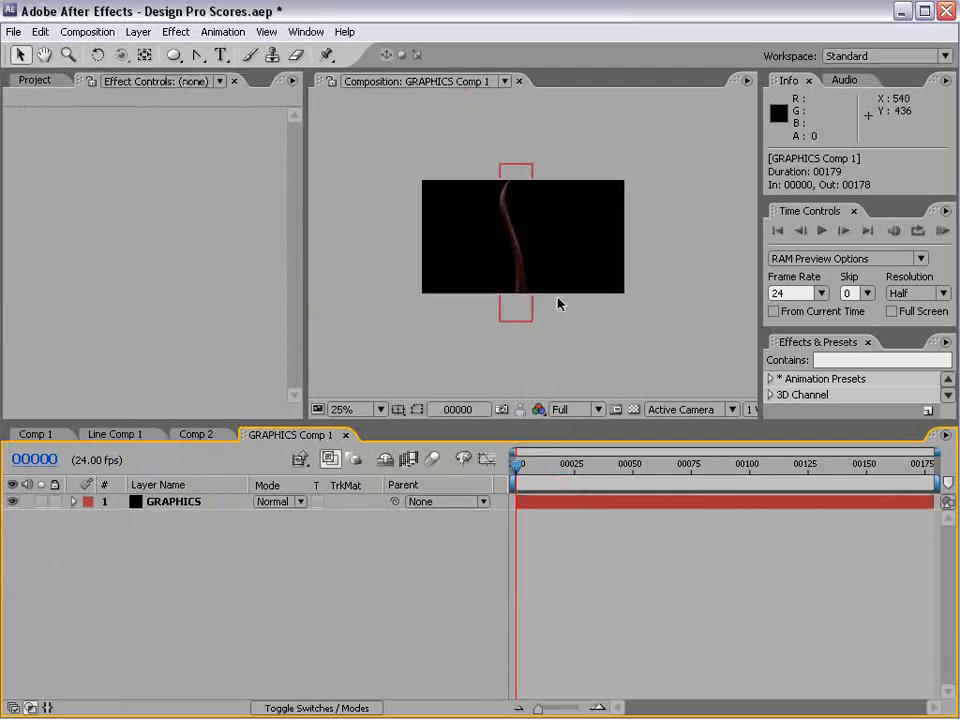
pyautogui.click(520, 186)
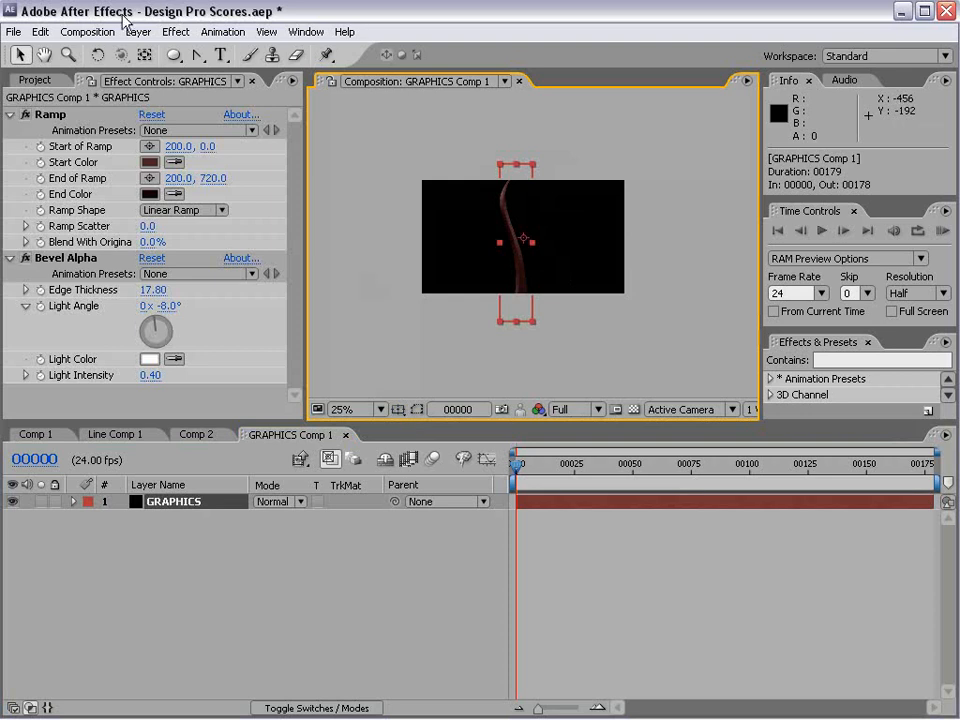
pyautogui.click(87, 31)
pyautogui.click(110, 76)
pyautogui.moveTo(265, 152); pyautogui.dragTo(343, 381)
pyautogui.click(268, 510)
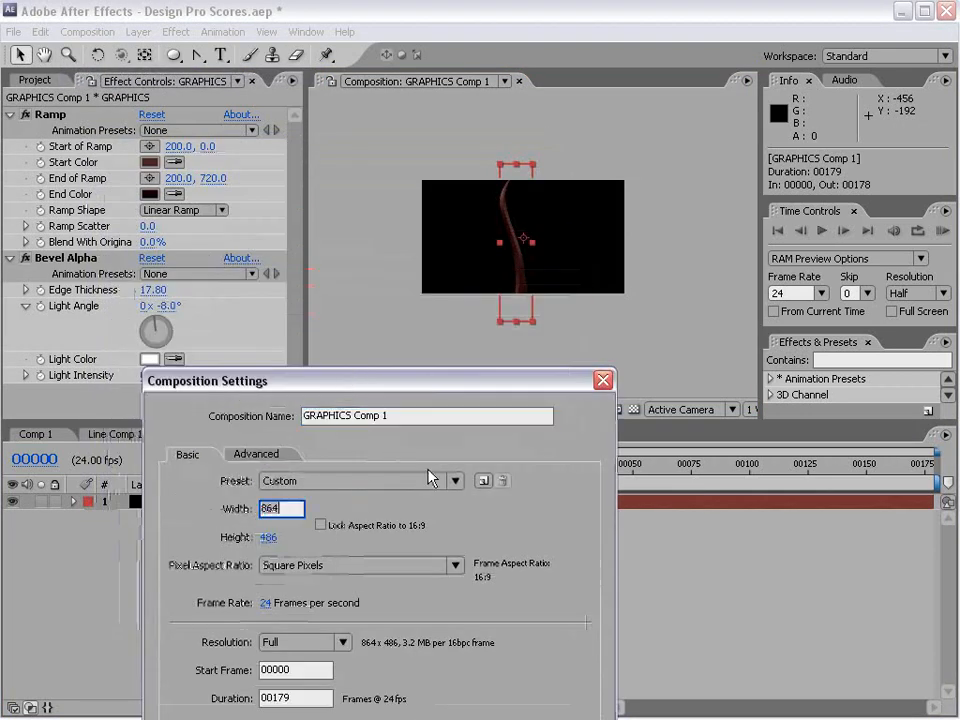
pyautogui.write('300')
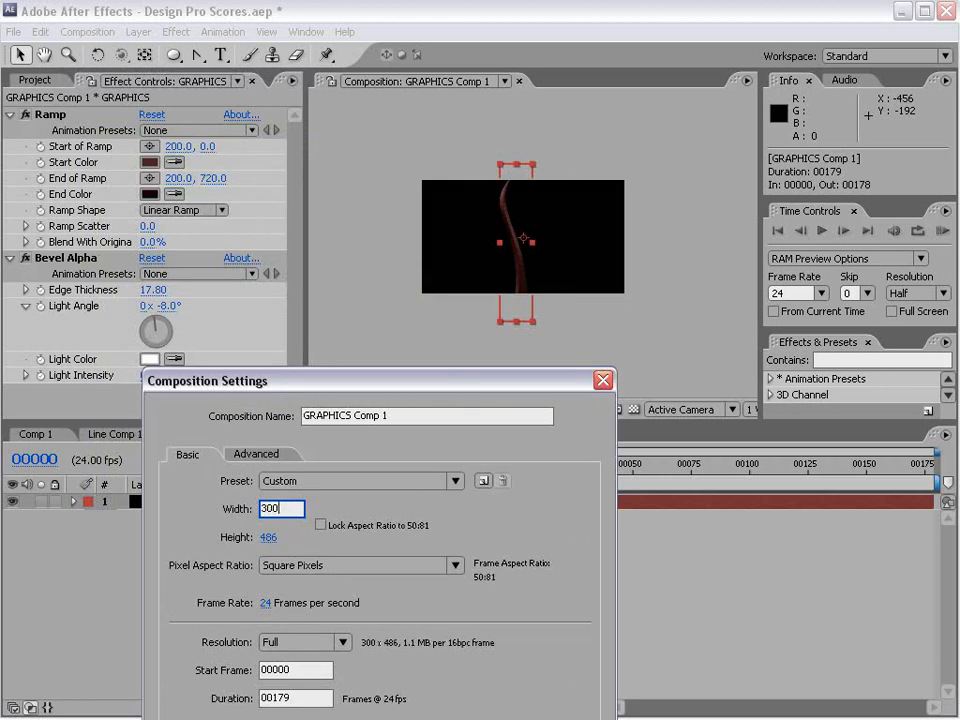
pyautogui.press('Tab')
pyautogui.write('720')
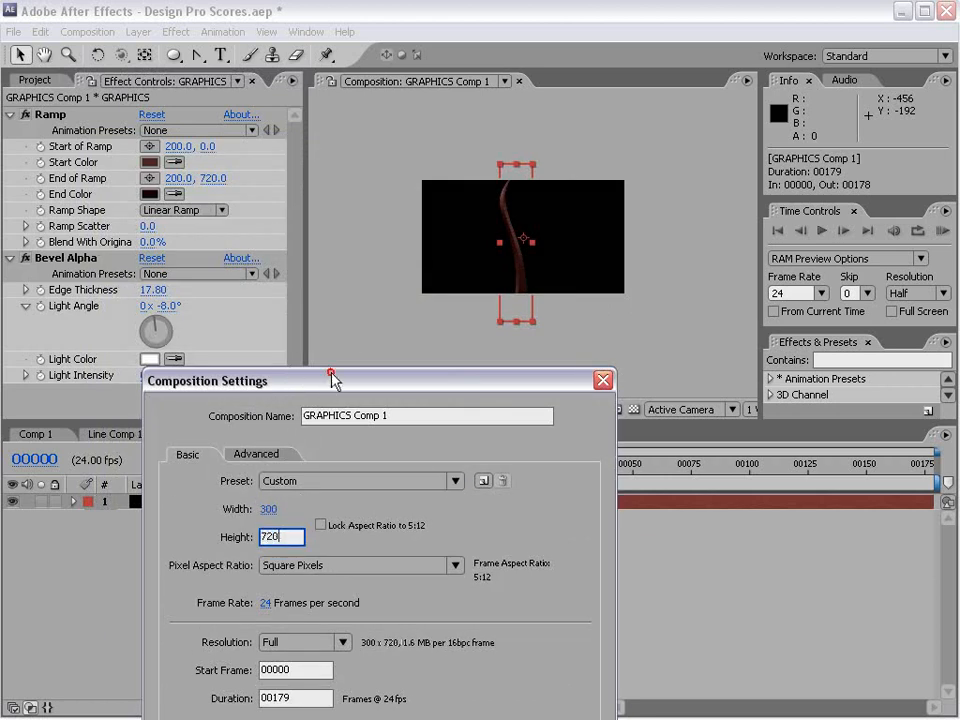
pyautogui.moveTo(332, 379); pyautogui.dragTo(268, 313)
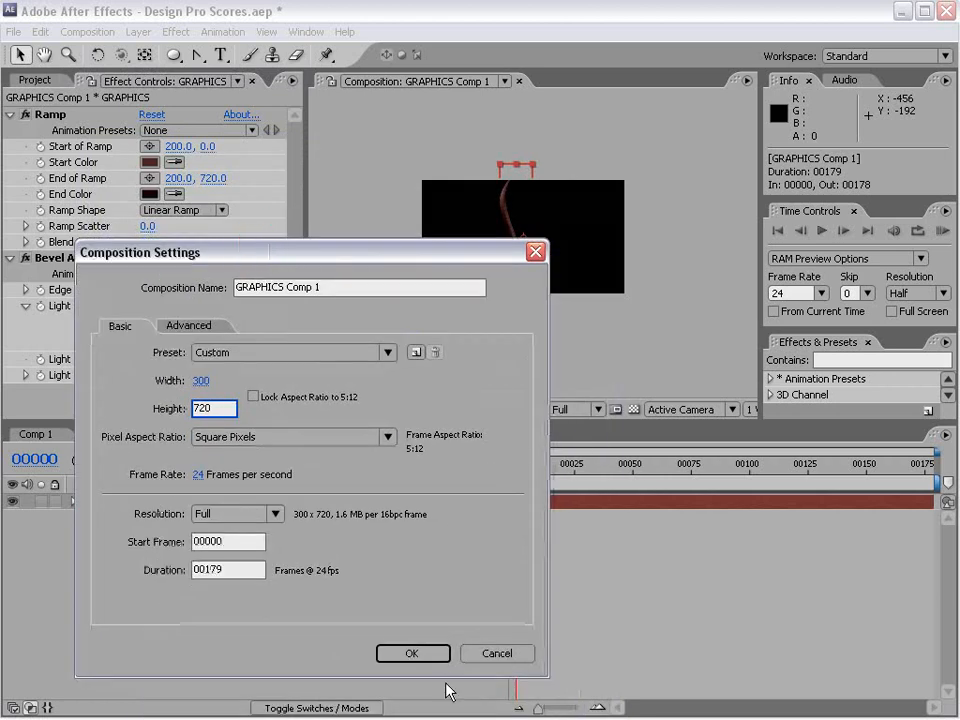
pyautogui.click(433, 654)
# Step: Enlarge the composition viewer and reposition the stem within the tall frame to about 180, 346
pyautogui.scroll(1, 564, 328)
pyautogui.moveTo(530, 310); pyautogui.dragTo(539, 318)
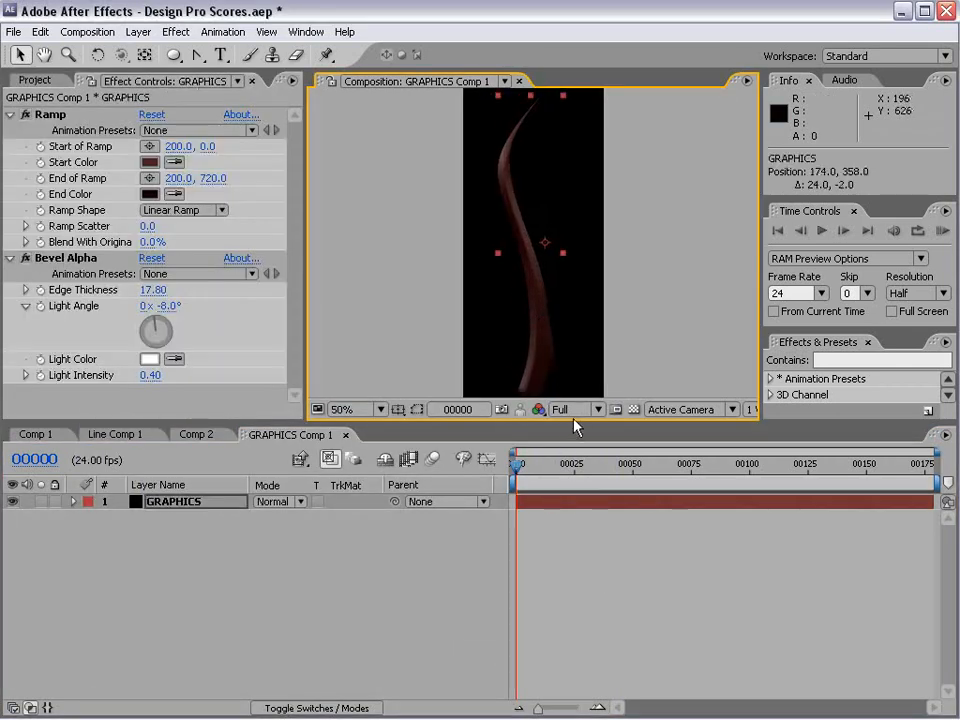
pyautogui.moveTo(572, 418); pyautogui.dragTo(571, 496)
pyautogui.moveTo(545, 419); pyautogui.dragTo(548, 413)
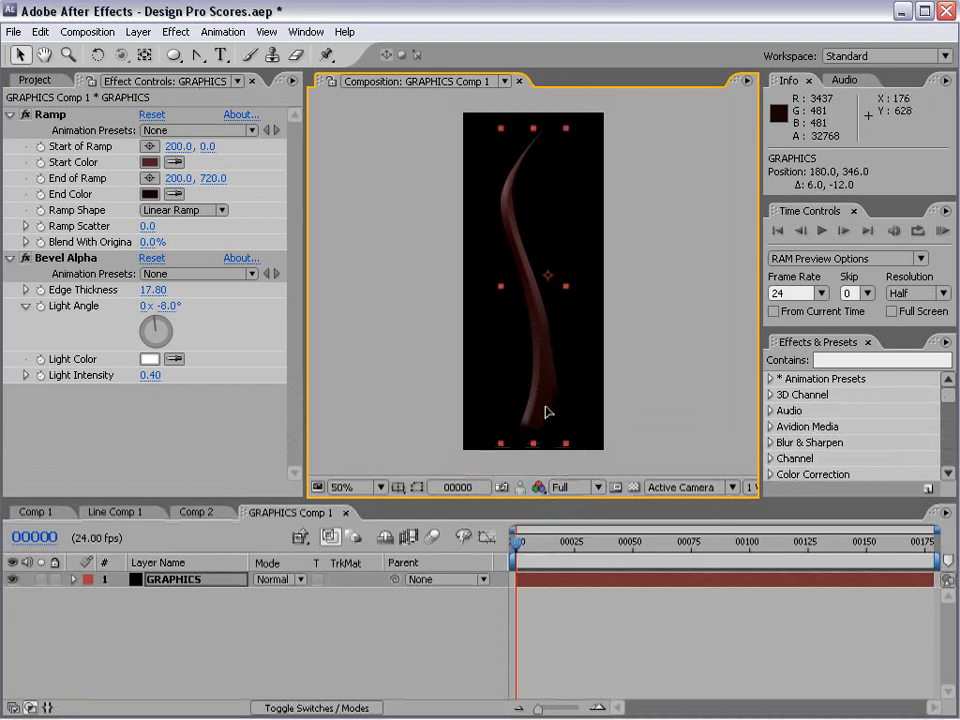
# Step: Duplicate the GRAPHICS layer and rename the copy as Hilight
pyautogui.hotkey('ctrl', 'd')
pyautogui.click(180, 580)
pyautogui.press('Return')
pyautogui.write('Hilight')
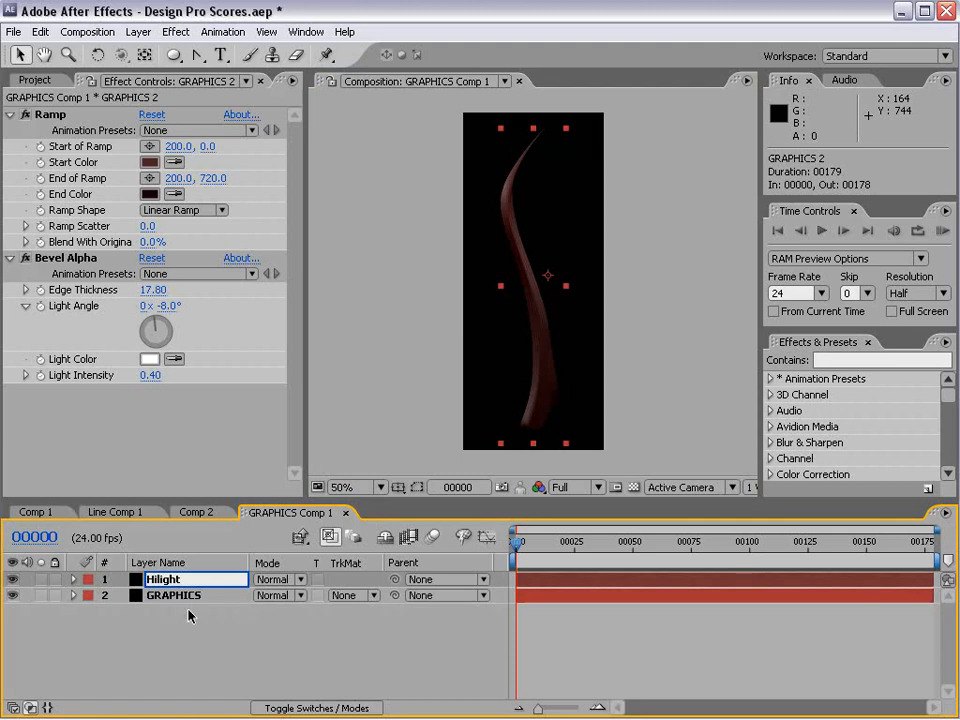
pyautogui.press('Return')
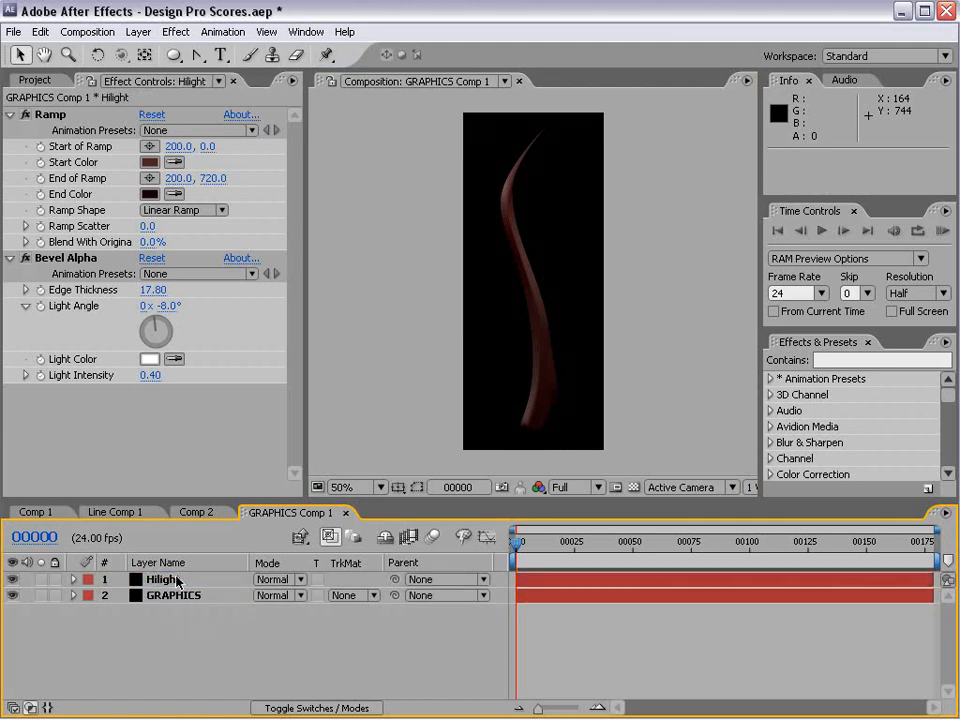
# Step: Apply the Fill effect to the Hilight layer and set its color to a pale cream
pyautogui.press('m')
pyautogui.click(178, 31)
pyautogui.moveTo(242, 300)
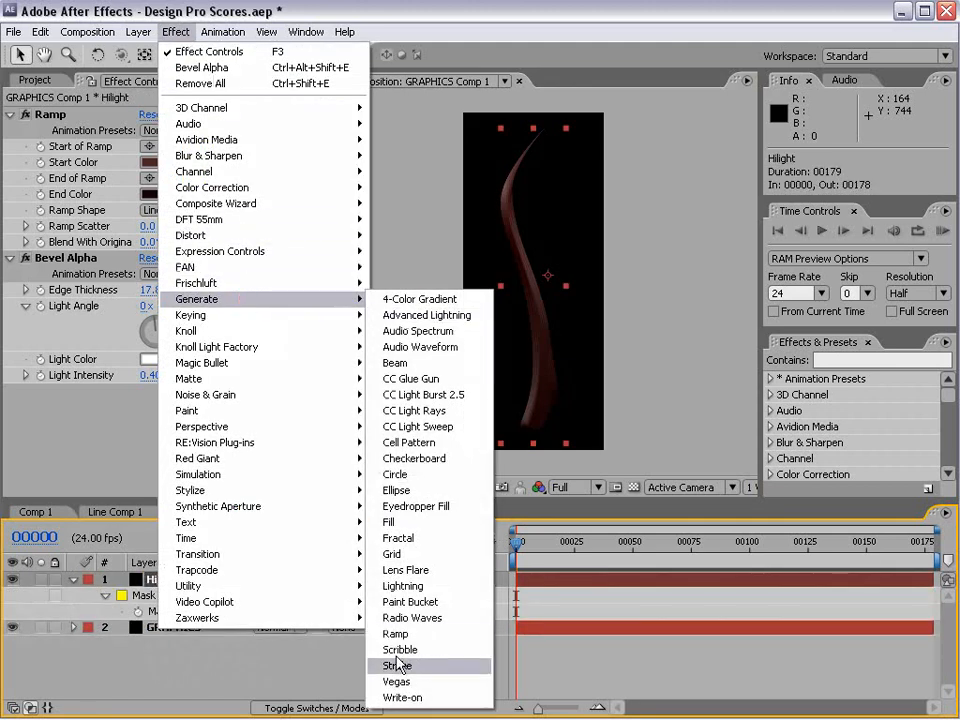
pyautogui.click(416, 530)
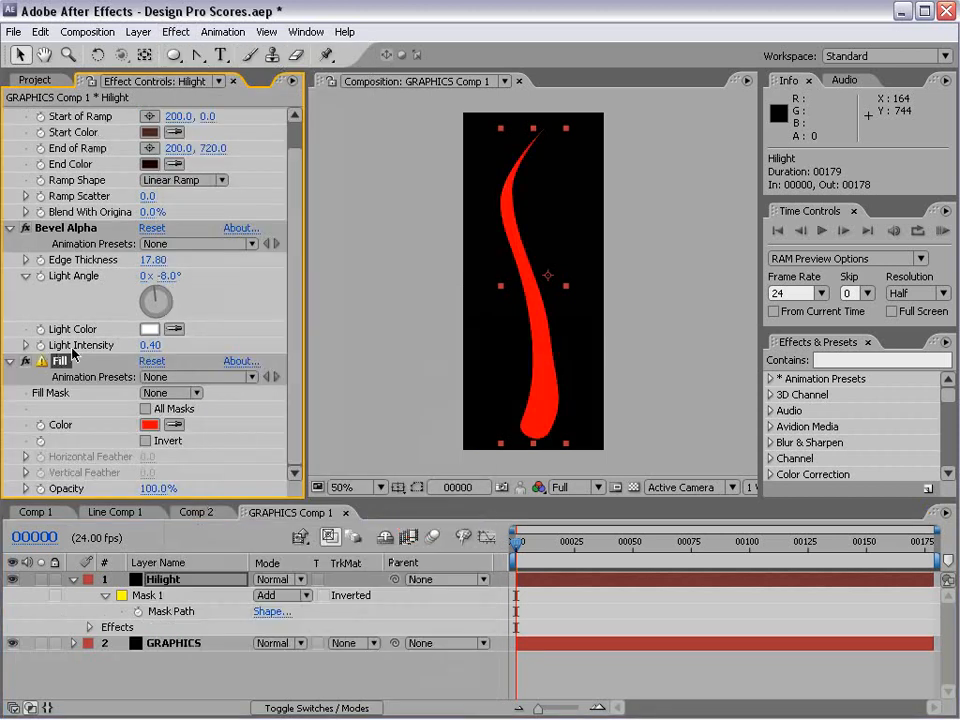
pyautogui.click(149, 424)
pyautogui.moveTo(486, 381); pyautogui.dragTo(442, 354)
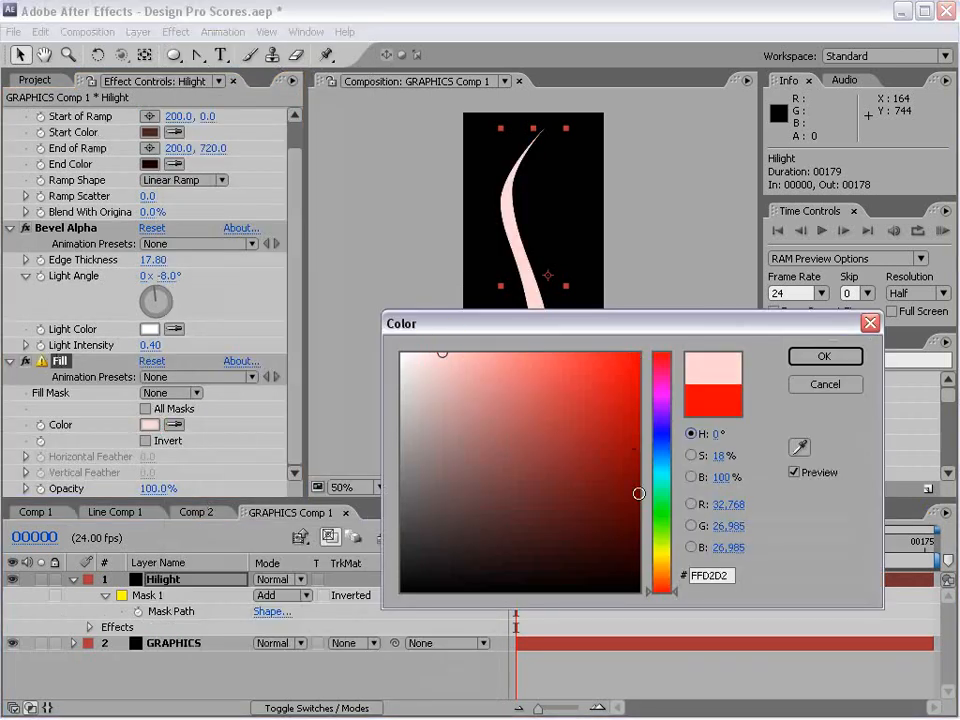
pyautogui.moveTo(670, 577); pyautogui.dragTo(666, 570)
pyautogui.click(838, 357)
# Step: Delete the Bevel Alpha and Ramp effects from the Hilight layer
pyautogui.click(66, 228)
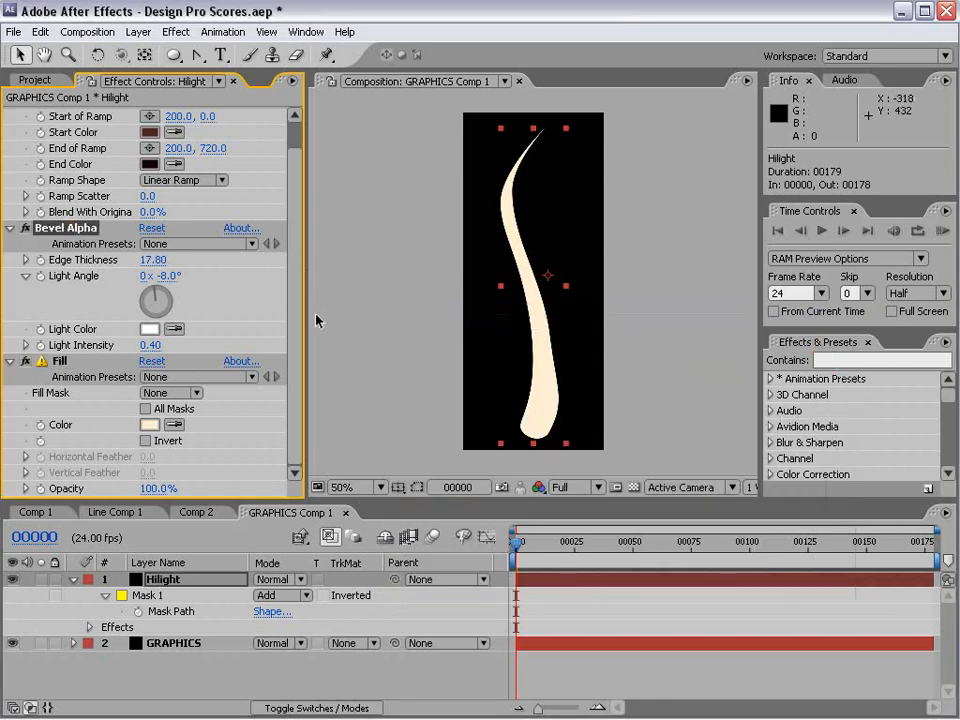
pyautogui.press('Delete')
pyautogui.click(42, 115)
pyautogui.press('Delete')
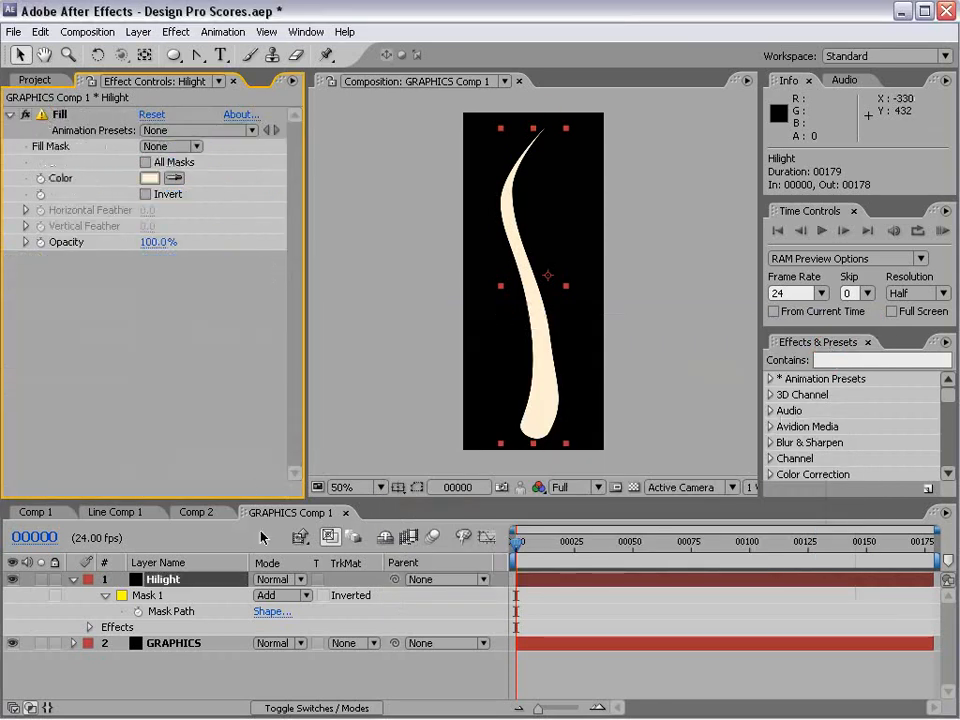
# Step: Duplicate the Hilight layer's mask and set the copy, Mask 2, to Subtract
pyautogui.click(150, 596)
pyautogui.click(105, 595)
pyautogui.click(105, 595)
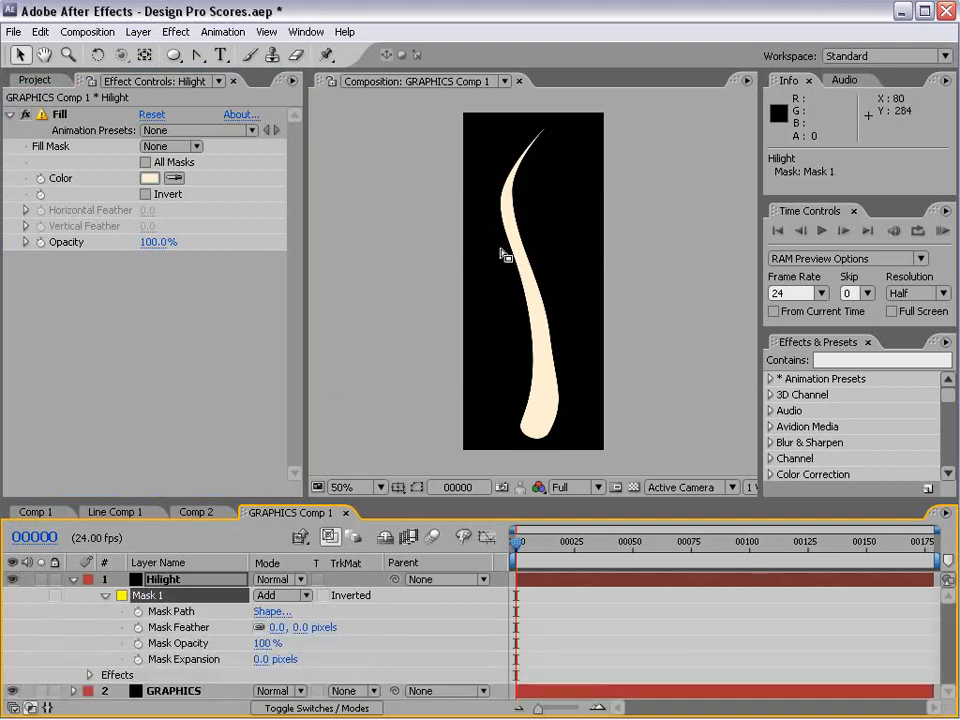
pyautogui.click(417, 488)
pyautogui.click(152, 596)
pyautogui.click(38, 32)
pyautogui.click(82, 197)
pyautogui.moveTo(216, 496); pyautogui.dragTo(195, 415)
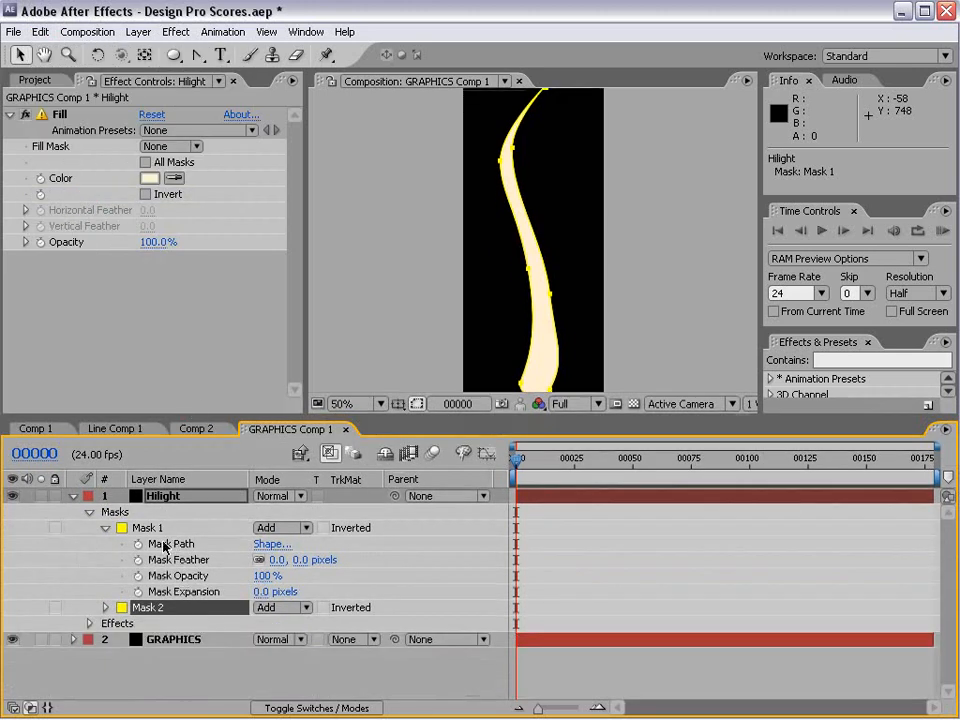
pyautogui.click(282, 607)
pyautogui.click(287, 624)
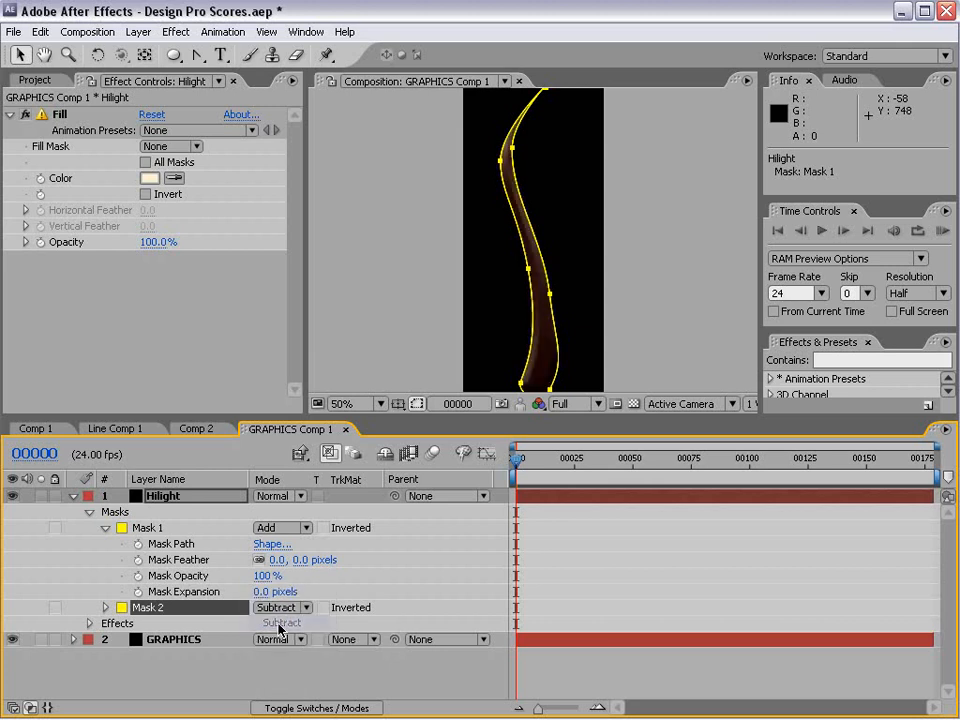
# Step: Shift Mask 1 about 4 px to the right to form a thin cream highlight along the stem's edge
pyautogui.click(150, 528)
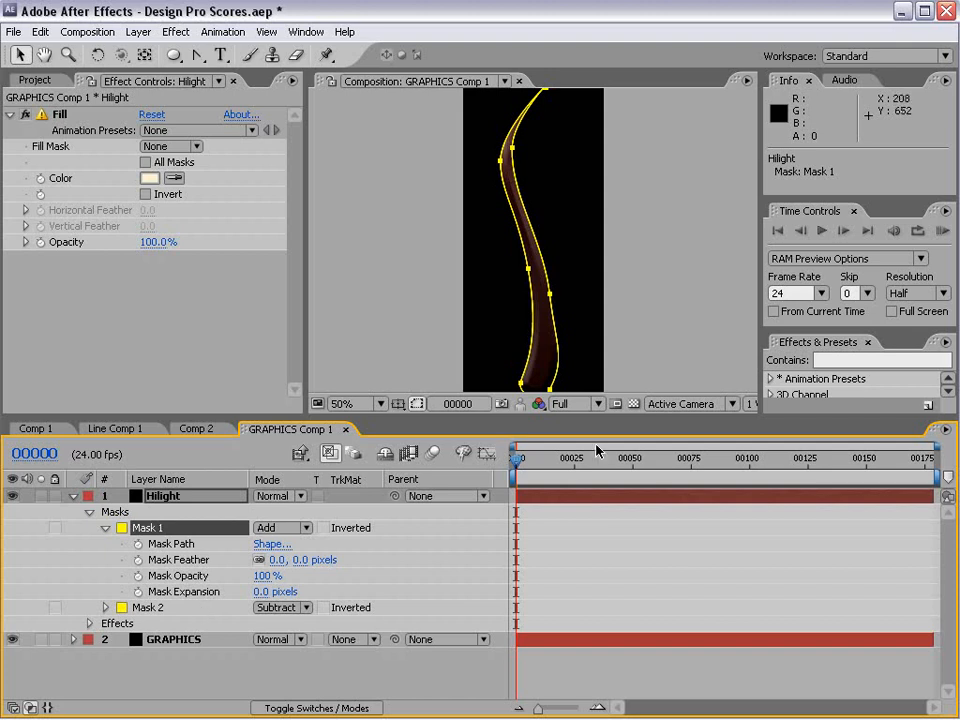
pyautogui.click(170, 607)
pyautogui.click(637, 292)
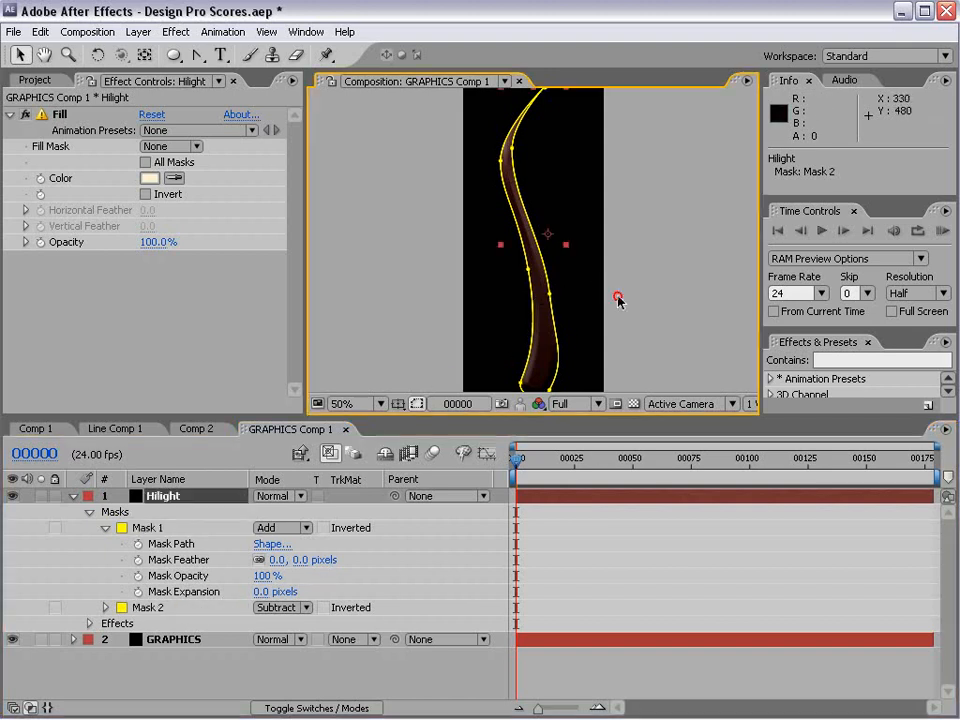
pyautogui.doubleClick(550, 294)
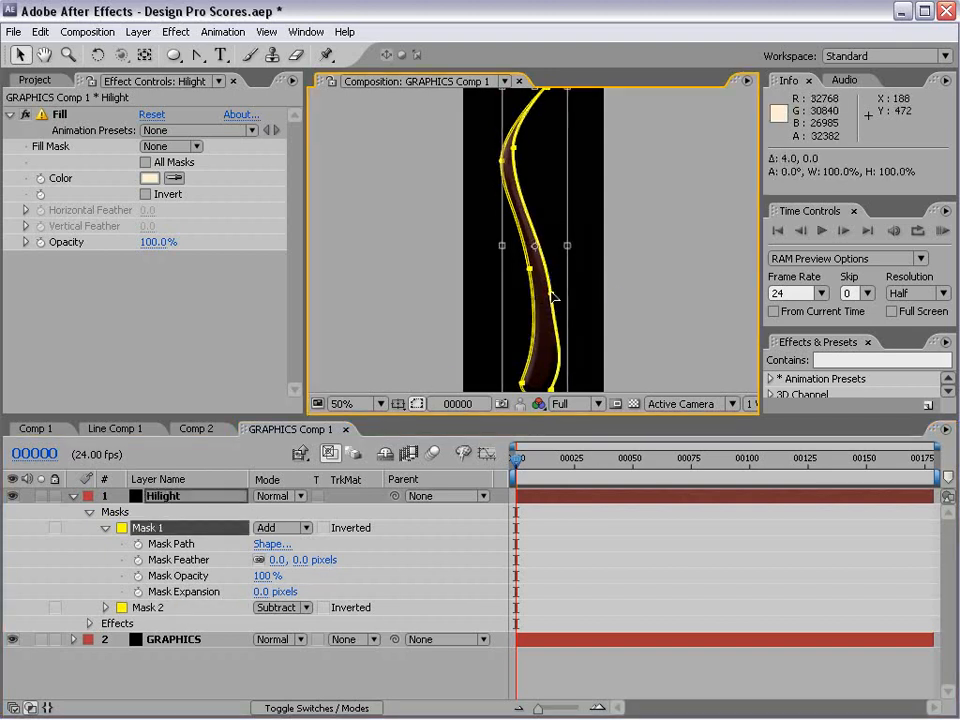
pyautogui.click(418, 403)
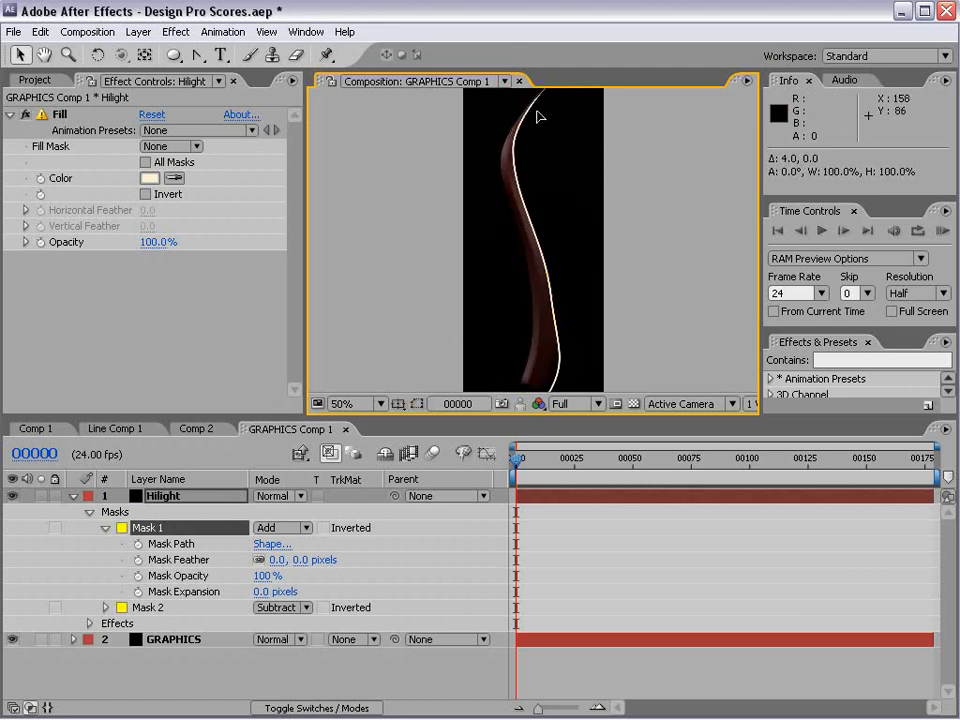
pyautogui.press('`')
pyautogui.press('.')
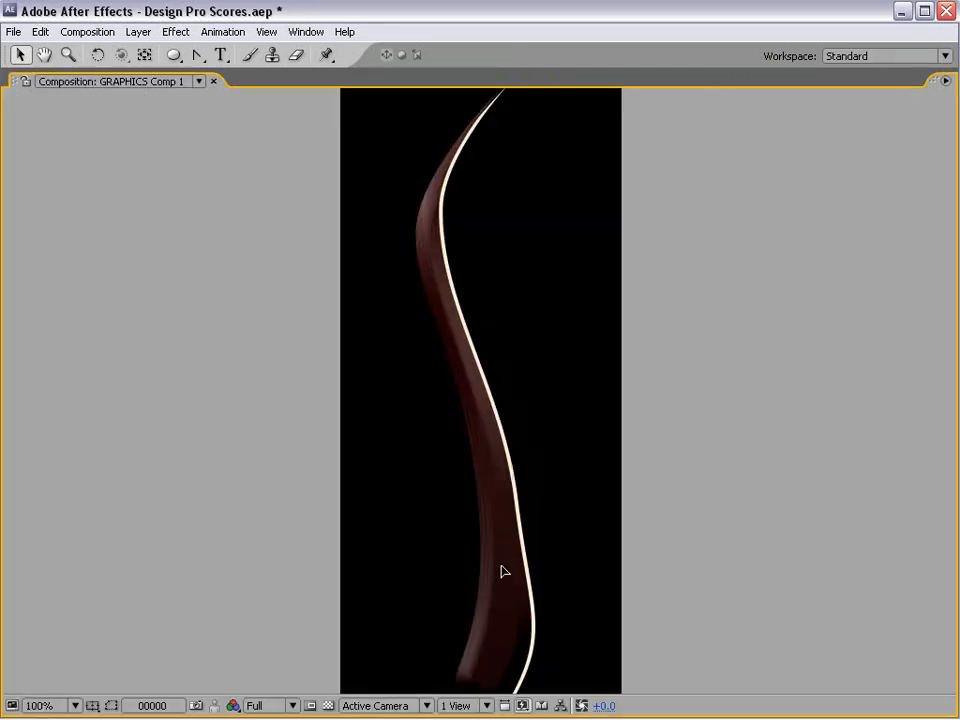
pyautogui.press('`')
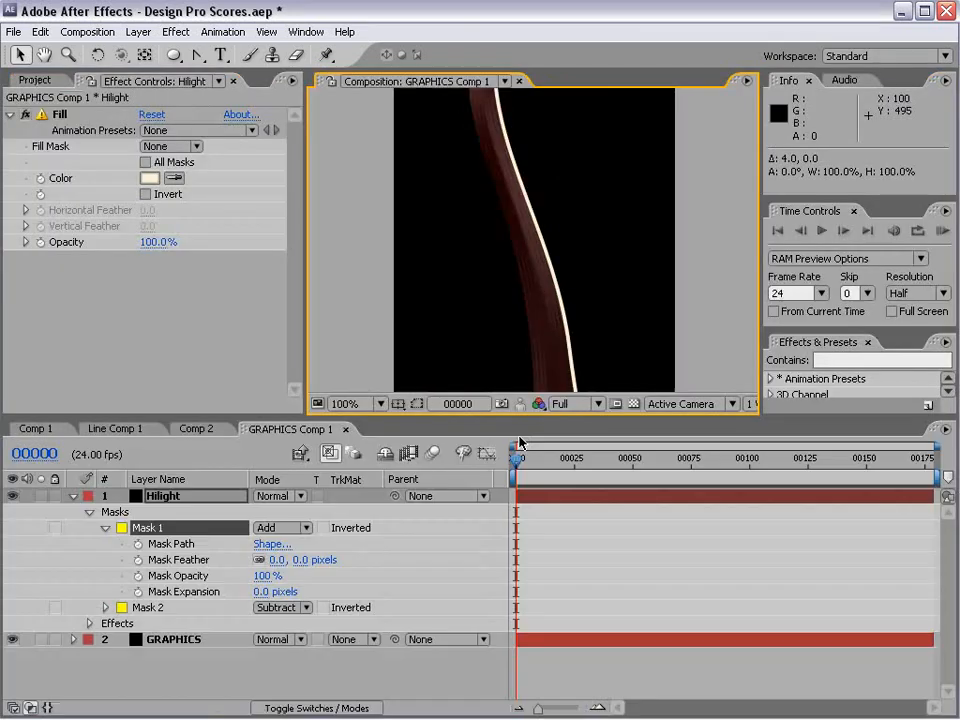
# Step: Nudge Mask 1 back to the left so it sits slightly left of Mask 2's outline
pyautogui.click(161, 525)
pyautogui.click(165, 496)
pyautogui.click(155, 527)
pyautogui.press('Left')
pyautogui.press('Left')
pyautogui.press('Left')
pyautogui.press('Left')
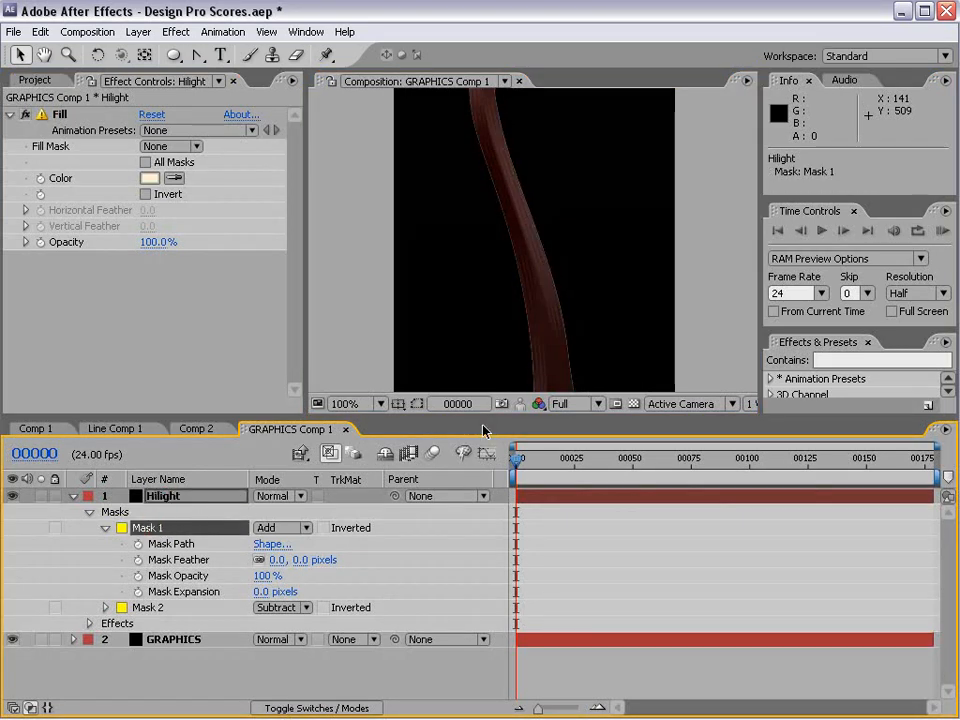
pyautogui.doubleClick(473, 337)
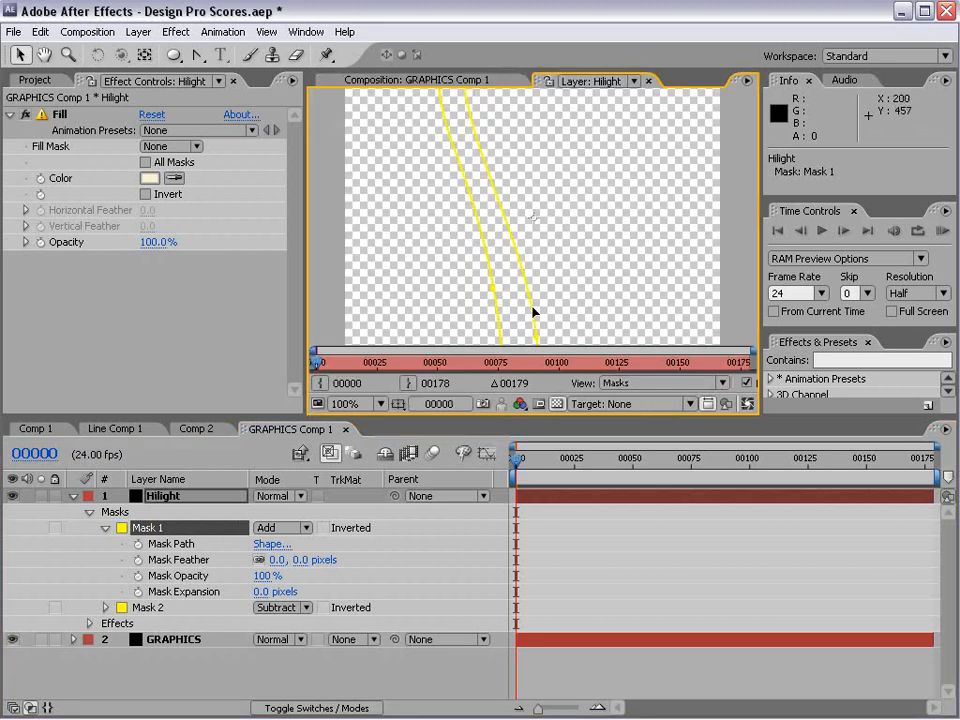
pyautogui.click(418, 80)
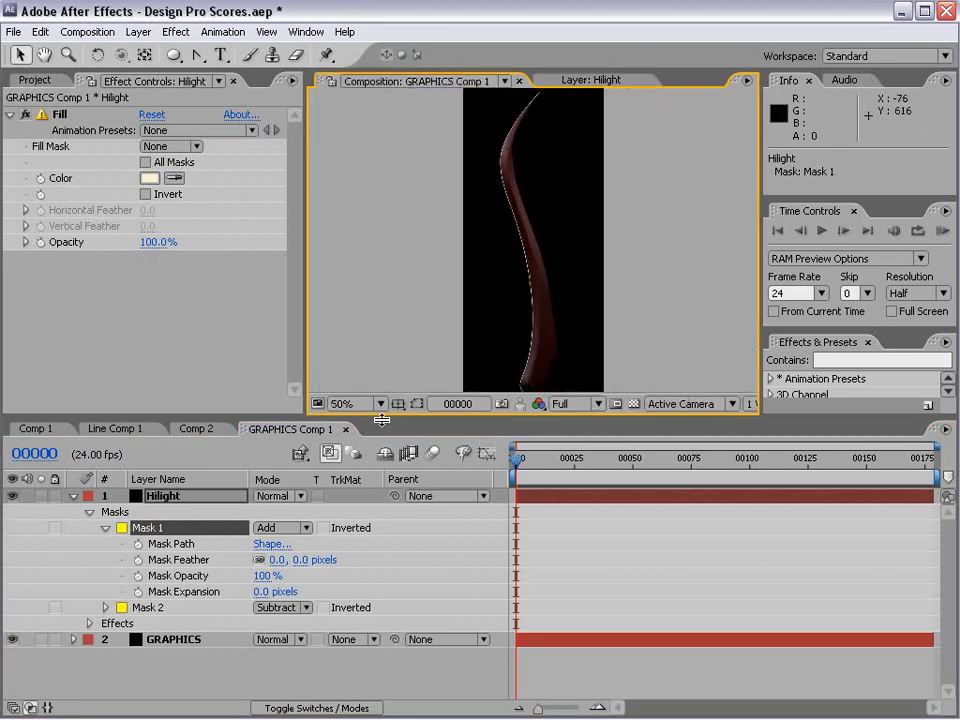
# Step: Rotate Mask 1 by about -0.9° so the highlight crosses from the stem's upper left edge to its lower right edge
pyautogui.doubleClick(548, 296)
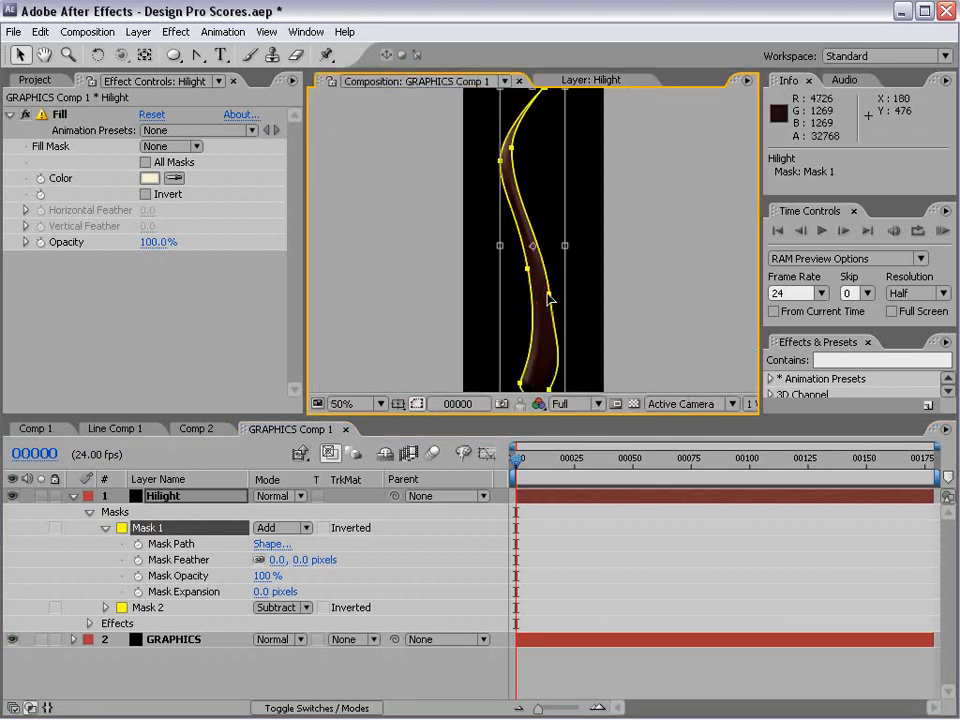
pyautogui.moveTo(583, 339); pyautogui.dragTo(586, 345)
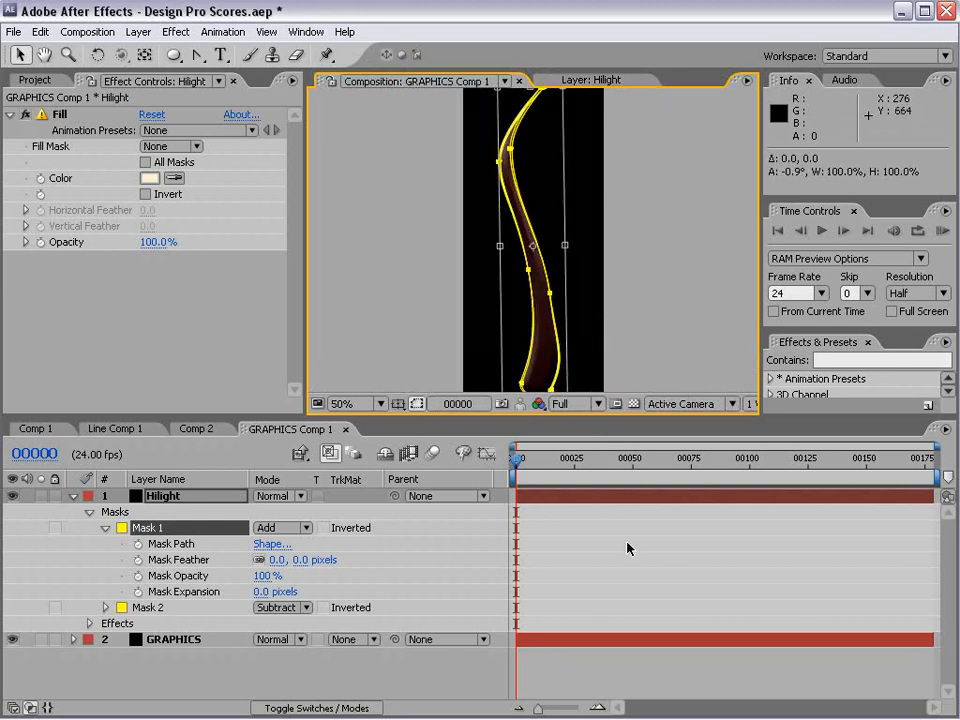
pyautogui.click(605, 517)
pyautogui.press('`')
pyautogui.press('.')
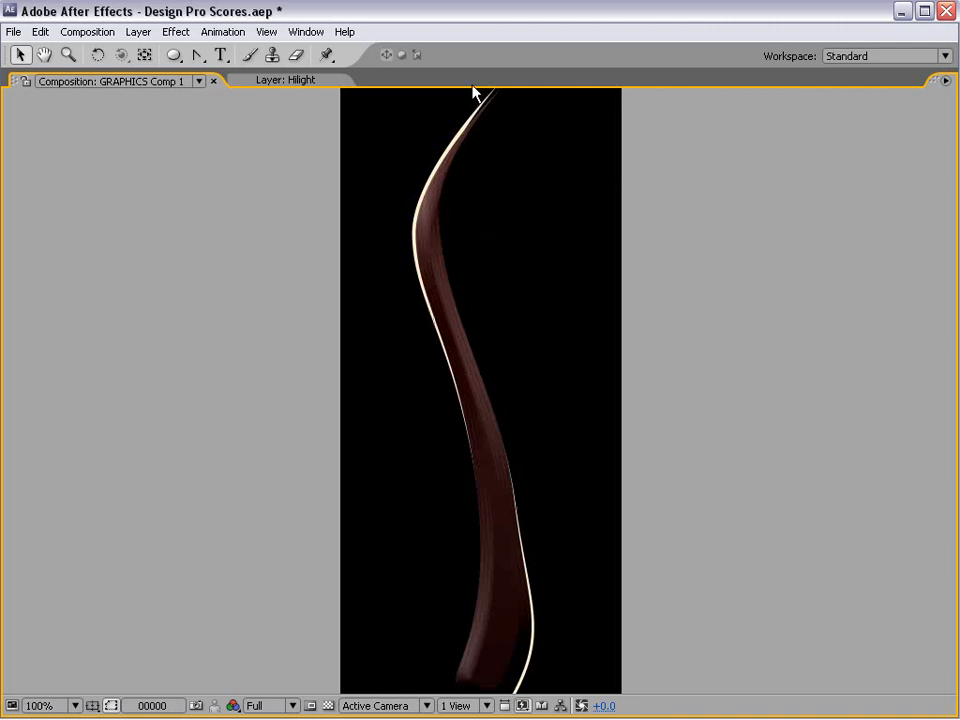
pyautogui.press(',')
pyautogui.press('`')
pyautogui.click(531, 495)
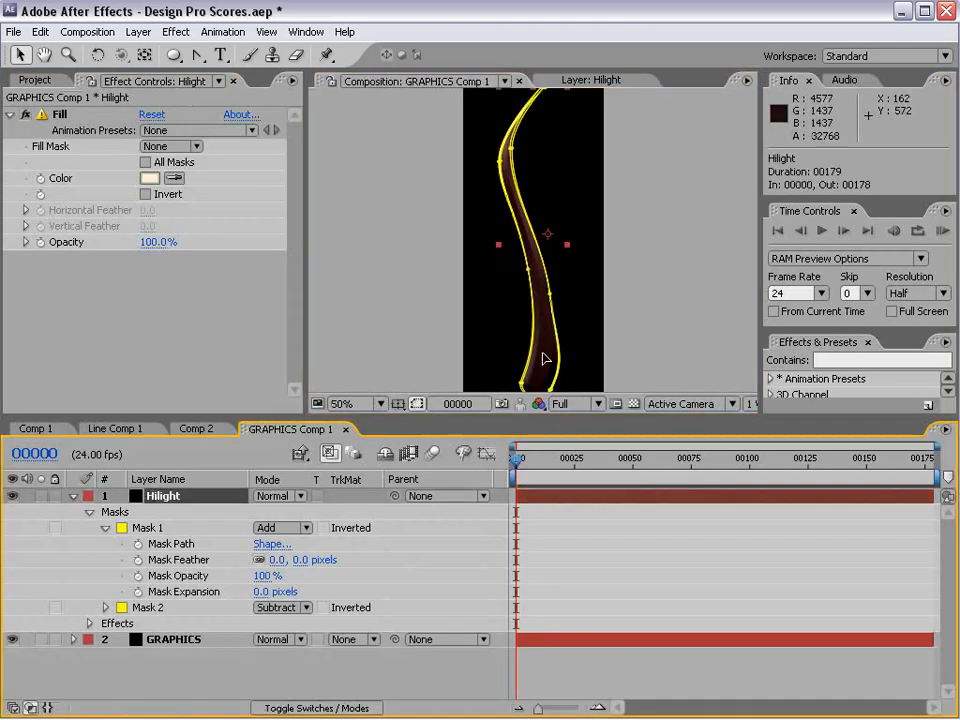
# Step: Try a mask expansion of 1 pixel on Mask 1 of the Hilight layer
pyautogui.click(168, 527)
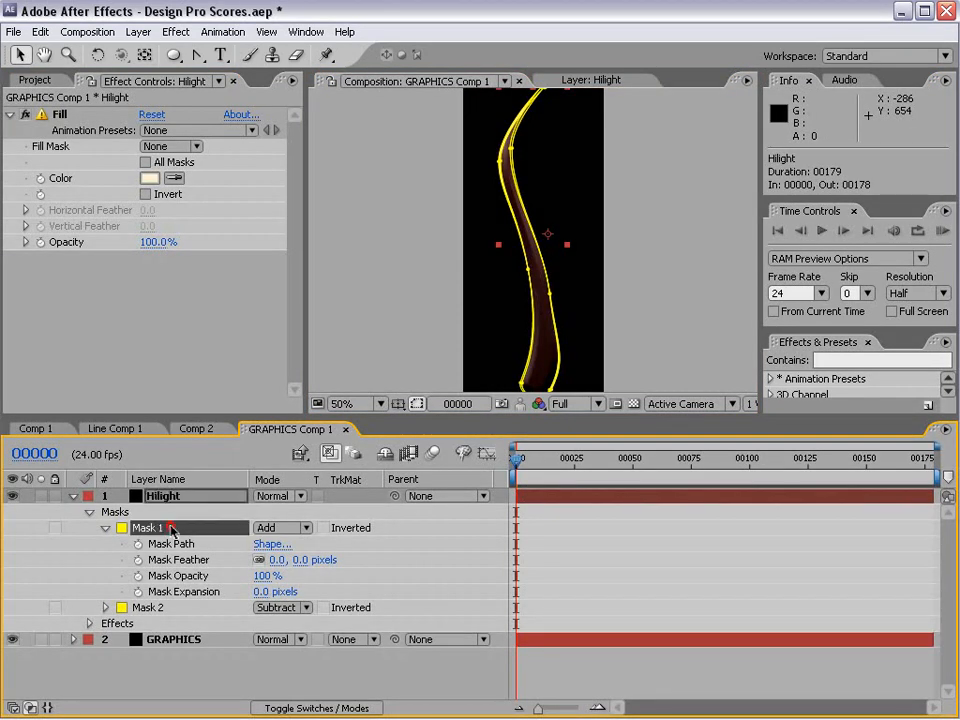
pyautogui.click(262, 592)
pyautogui.press('Return')
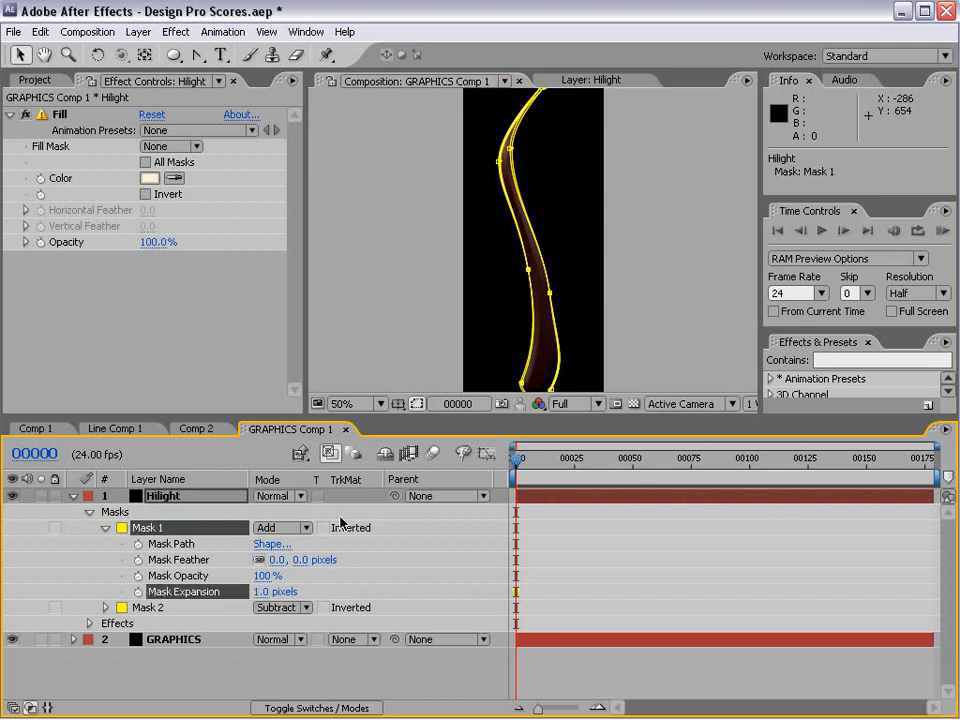
pyautogui.click(418, 404)
pyautogui.press('.')
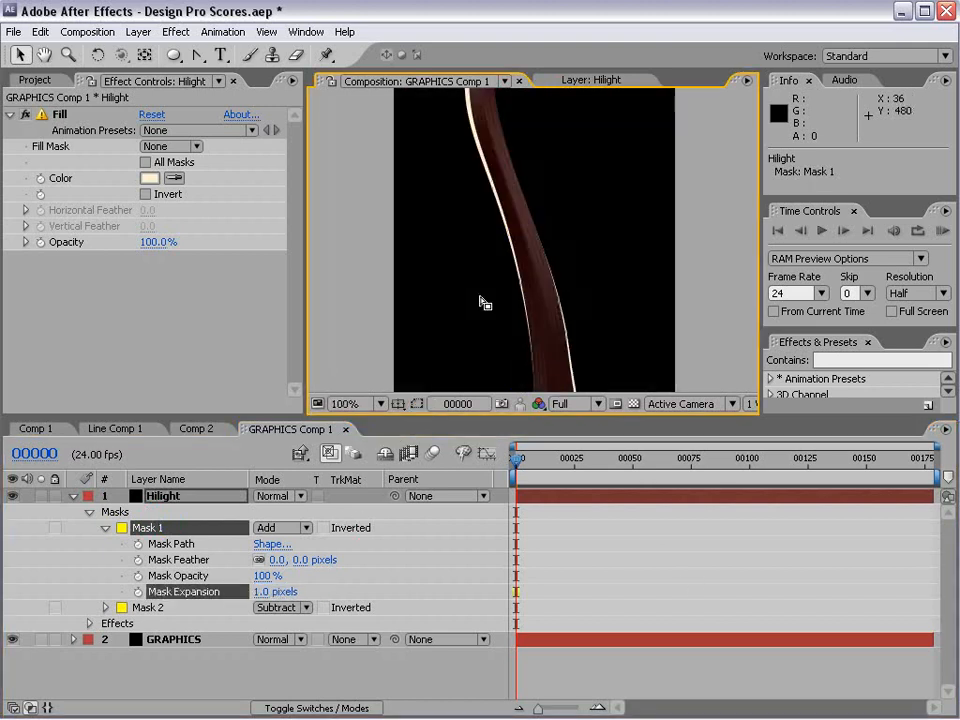
pyautogui.click(615, 404)
pyautogui.click(615, 404)
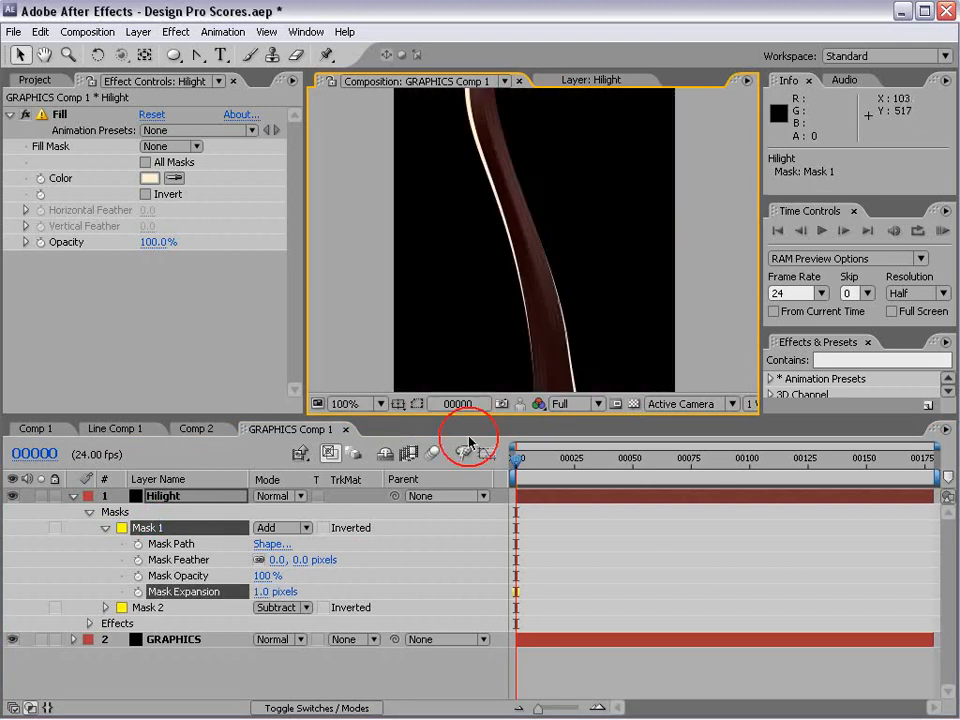
# Step: Try Mask 1 expansion values of -1 and 2 pixels to compare the highlight's thickness
pyautogui.click(262, 592)
pyautogui.write('-')
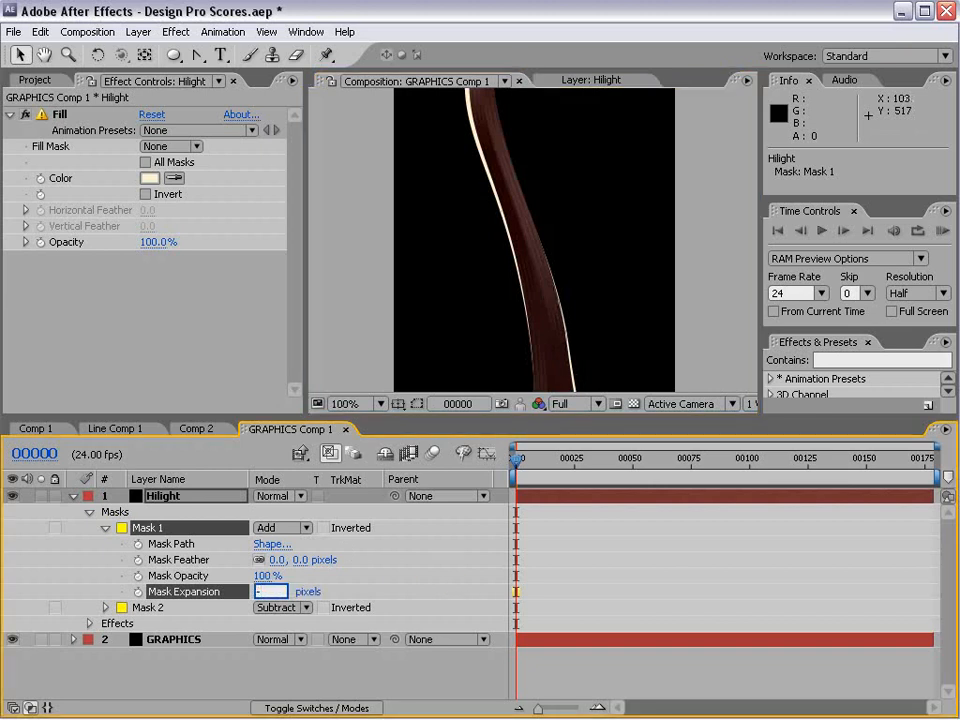
pyautogui.write('1')
pyautogui.press('Return')
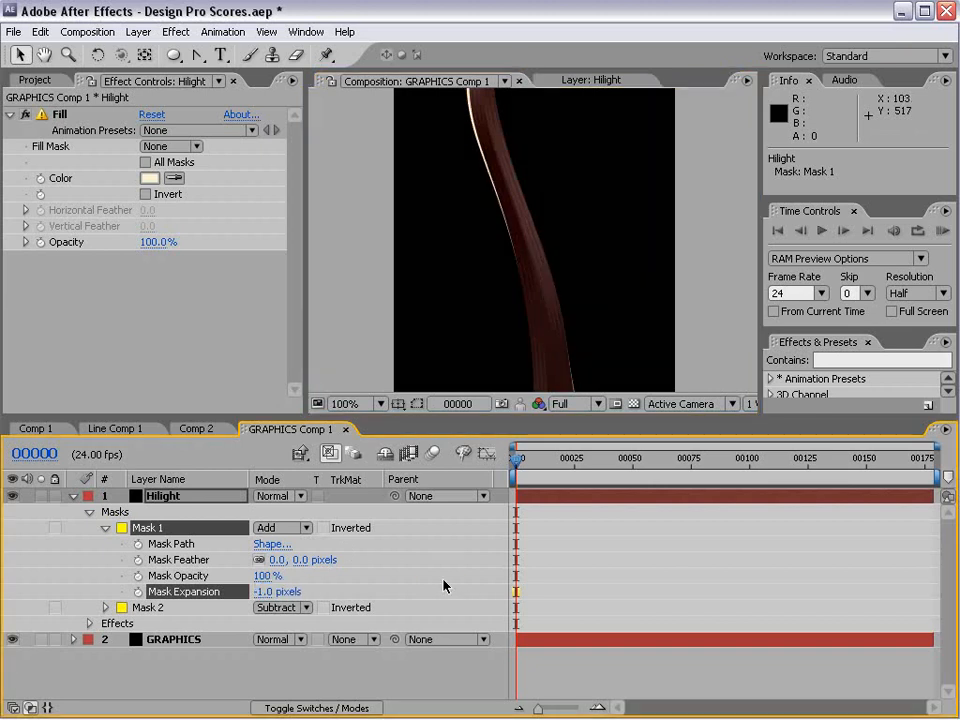
pyautogui.click(41, 640)
pyautogui.moveTo(279, 598); pyautogui.dragTo(260, 591)
# Step: Set the mask expansion to -1 pixel on Mask 2 and -2 pixels on Mask 1
pyautogui.click(107, 607)
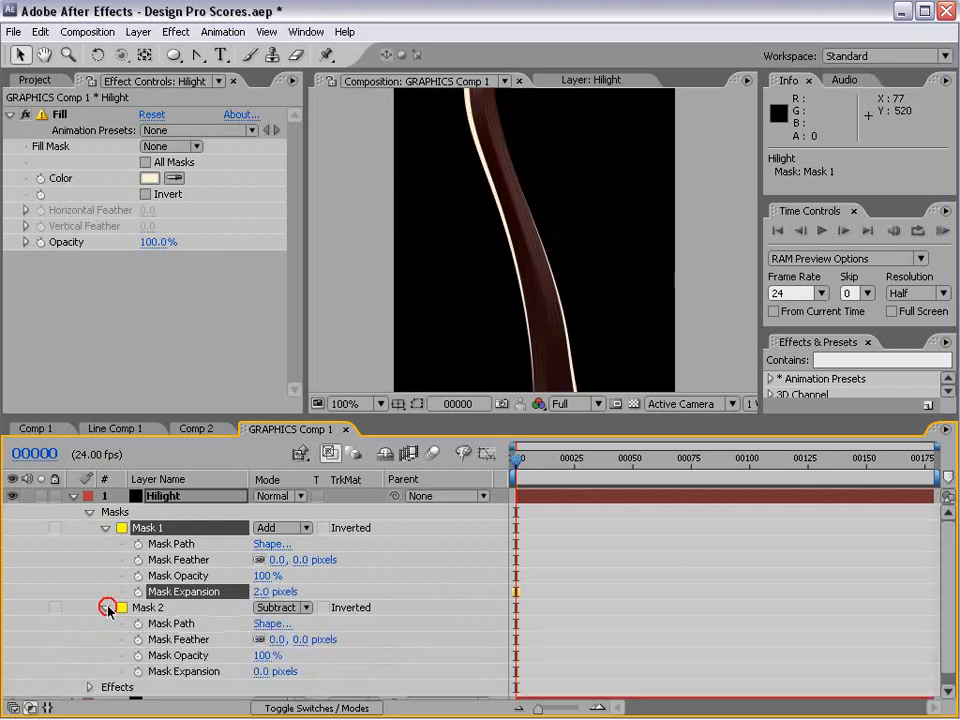
pyautogui.scroll(-1, 302, 596)
pyautogui.moveTo(255, 660); pyautogui.dragTo(256, 658)
pyautogui.moveTo(260, 579)
pyautogui.mouseDown()
pyautogui.moveTo(268, 579)
pyautogui.moveTo(256, 579)
pyautogui.mouseUp()
pyautogui.press('`')
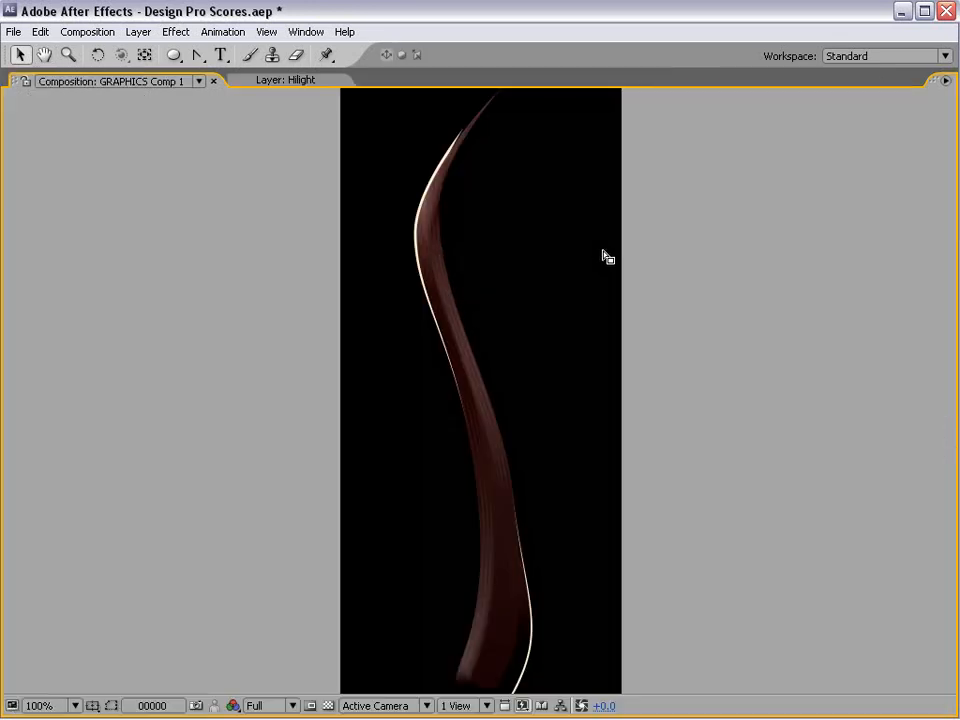
pyautogui.moveTo(546, 486); pyautogui.dragTo(570, 469)
pyautogui.press('`')
pyautogui.scroll(-1, 570, 225)
pyautogui.moveTo(569, 135); pyautogui.dragTo(553, 184)
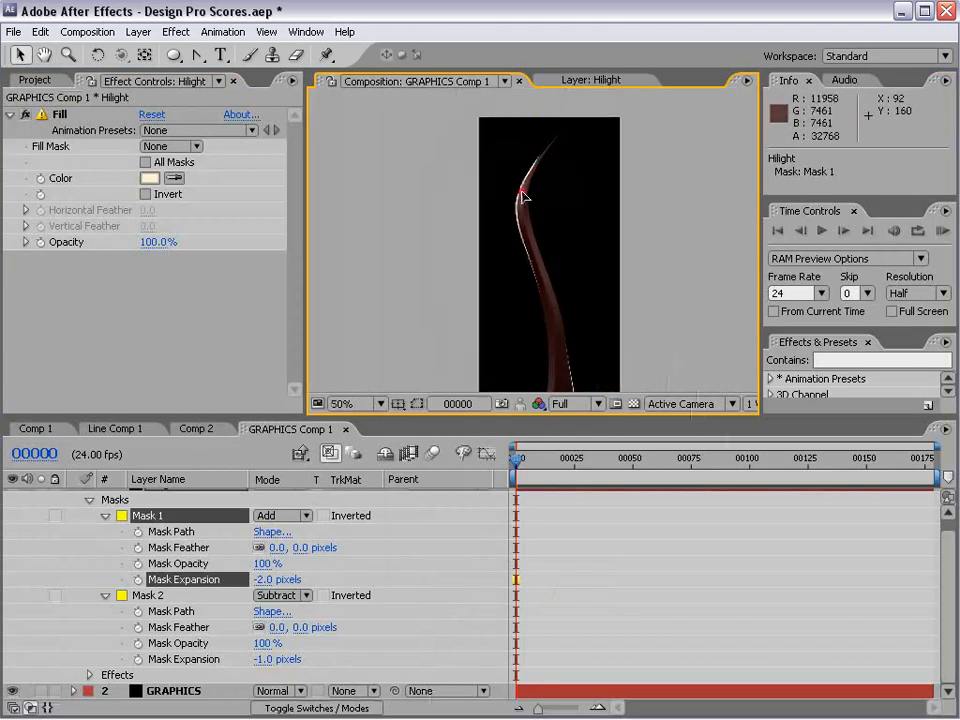
# Step: Examine the highlight along the whole stem up close, against both the transparency grid and the black background
pyautogui.click(563, 501)
pyautogui.scroll(1, 561, 506)
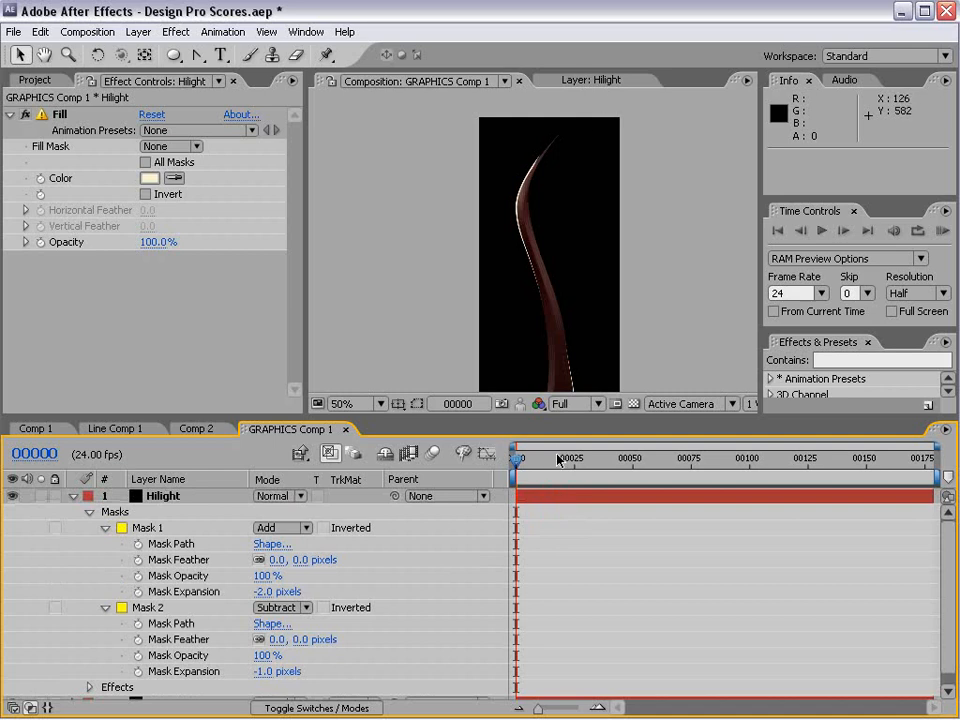
pyautogui.press('w')
pyautogui.moveTo(556, 143); pyautogui.dragTo(559, 141)
pyautogui.moveTo(582, 306); pyautogui.dragTo(557, 221)
pyautogui.click(616, 550)
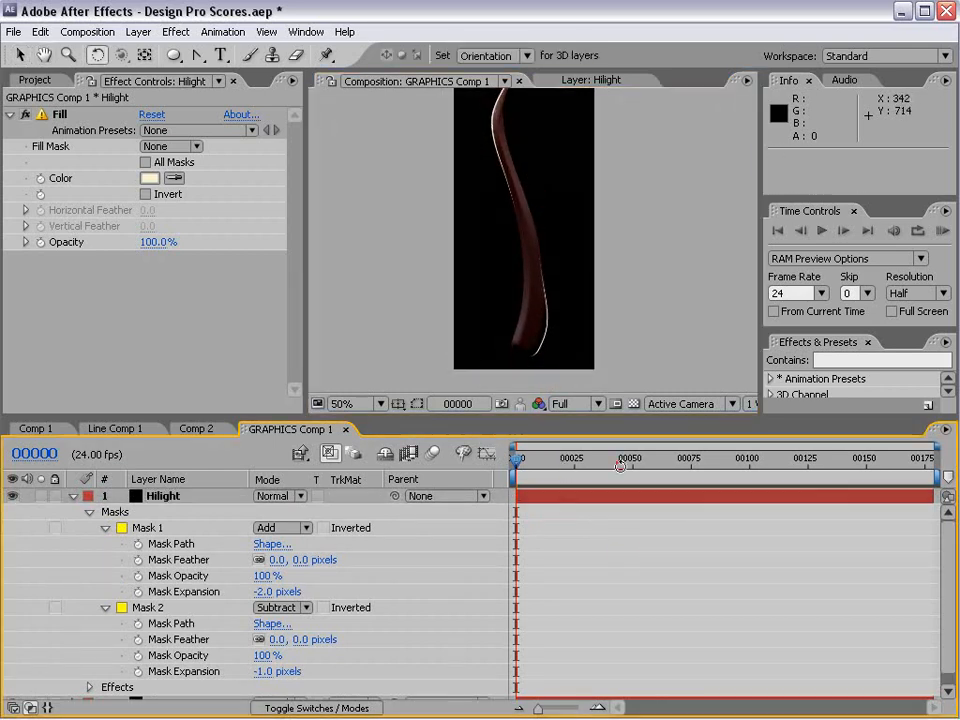
pyautogui.press('`')
pyautogui.scroll(1, 580, 188)
pyautogui.press('space')
pyautogui.moveTo(485, 254); pyautogui.dragTo(551, 304)
pyautogui.moveTo(567, 427); pyautogui.dragTo(566, 327)
pyautogui.click(327, 705)
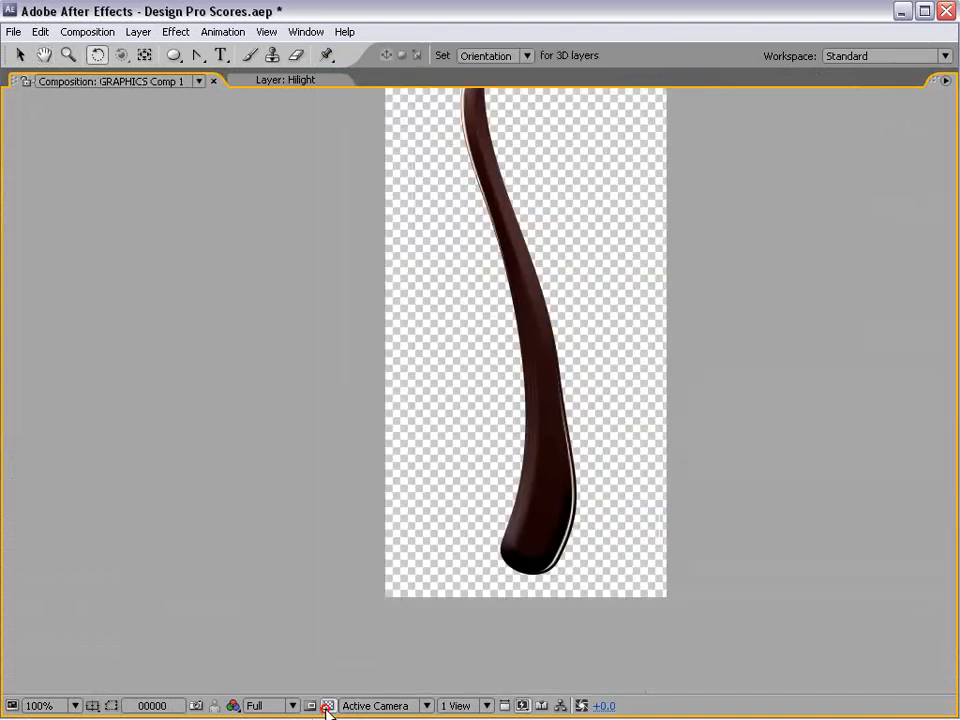
pyautogui.press('space')
pyautogui.moveTo(546, 204); pyautogui.dragTo(541, 255)
pyautogui.click(327, 706)
pyautogui.scroll(-1, 565, 313)
pyautogui.press('`')
pyautogui.click(556, 567)
# Step: Collapse the Hilight layer's properties and save the project
pyautogui.click(73, 496)
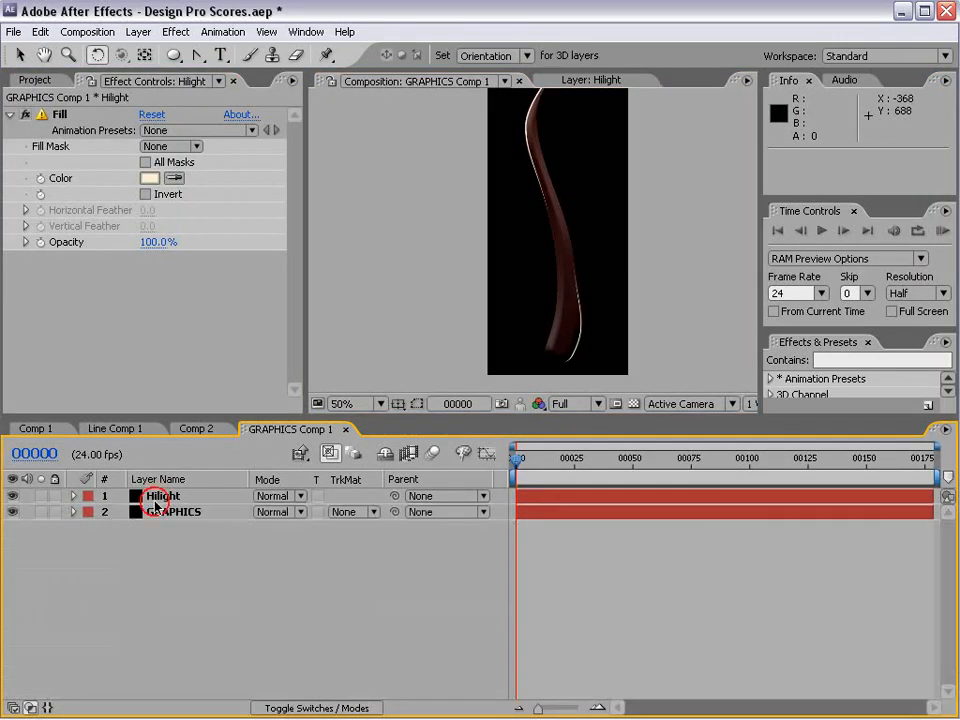
pyautogui.press('`')
pyautogui.scroll(1, 648, 220)
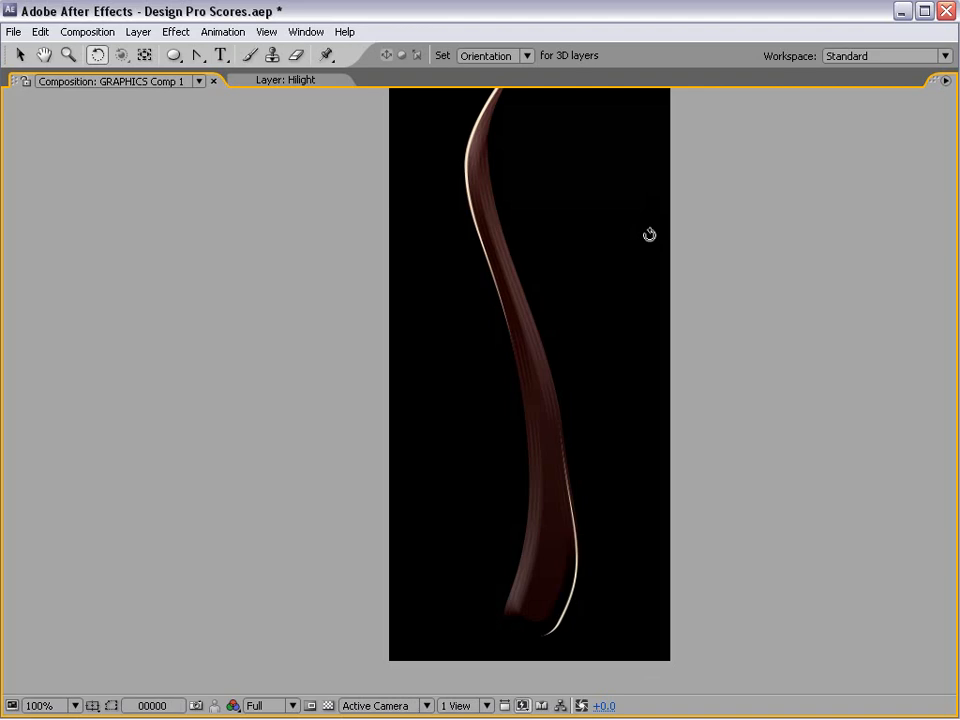
pyautogui.moveTo(566, 197); pyautogui.dragTo(534, 197)
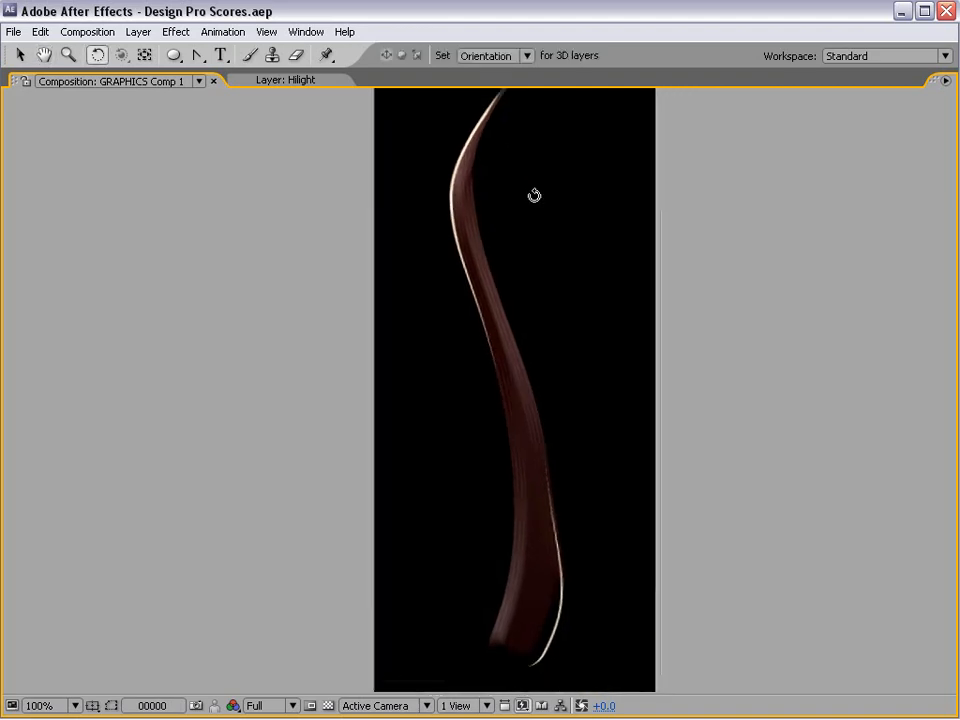
pyautogui.press('`')
pyautogui.press('v')
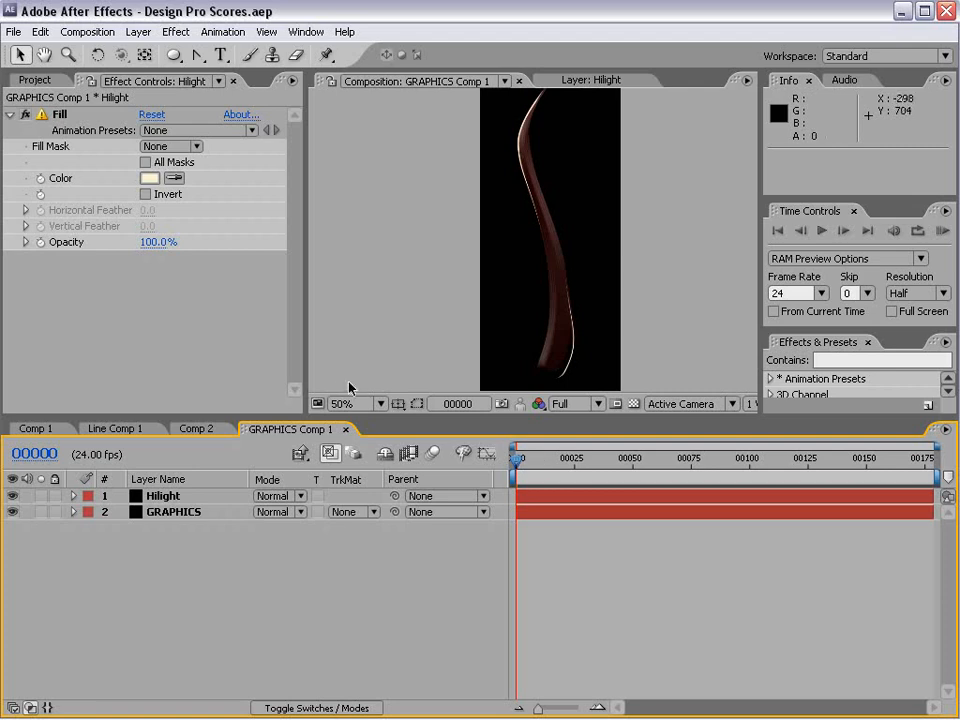
# Step: Close the GRAPHICS Comp 1 timeline and scale the stem layer down in Comp 2 so the whole stem fits the frame
pyautogui.click(346, 430)
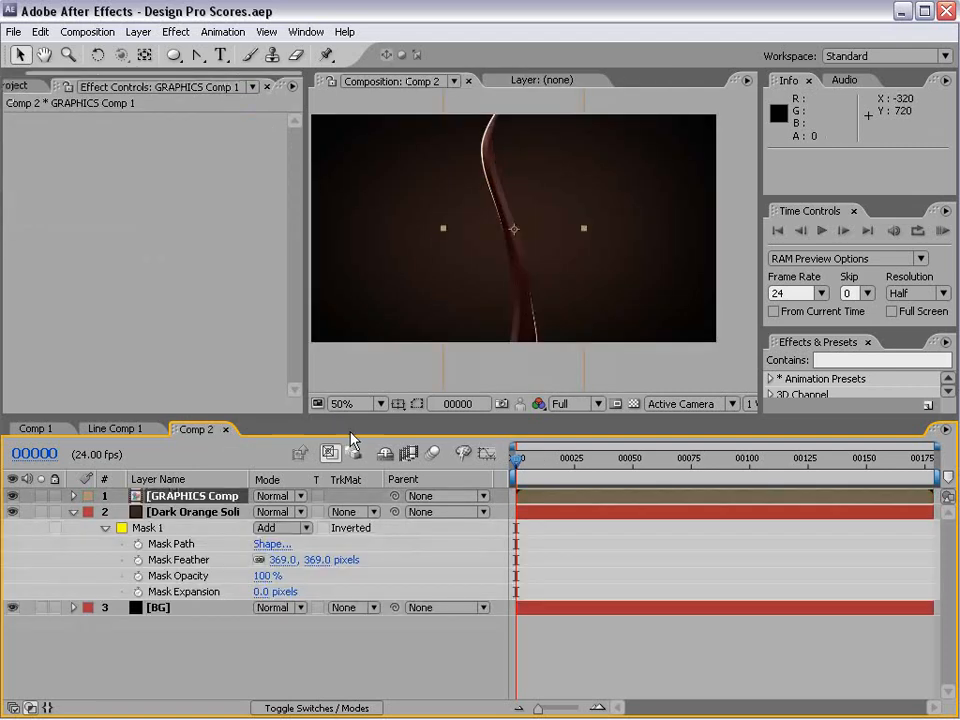
pyautogui.click(560, 352)
pyautogui.press(',')
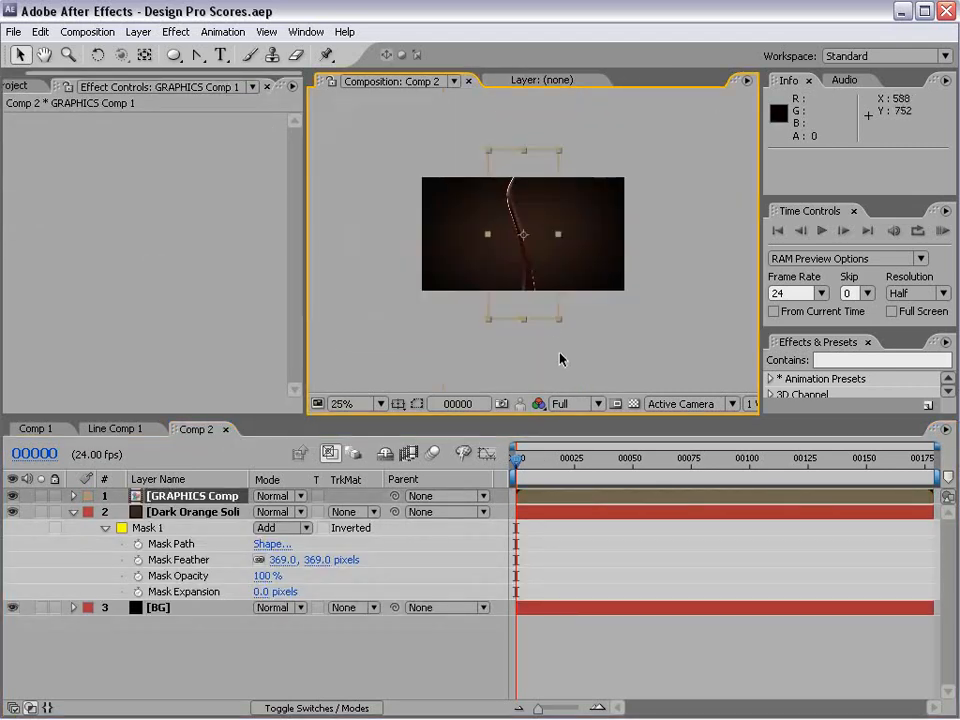
pyautogui.moveTo(558, 318); pyautogui.dragTo(540, 298)
pyautogui.click(553, 351)
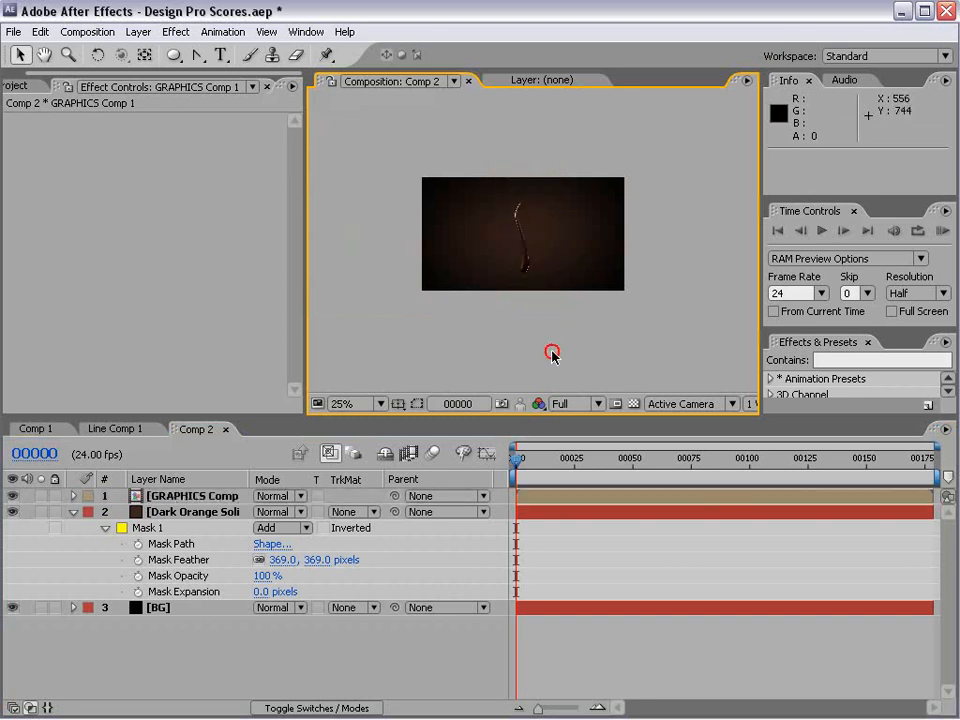
# Step: Move the stem layer's anchor point from its centre to the base of the stem
pyautogui.press('.')
pyautogui.click(518, 300)
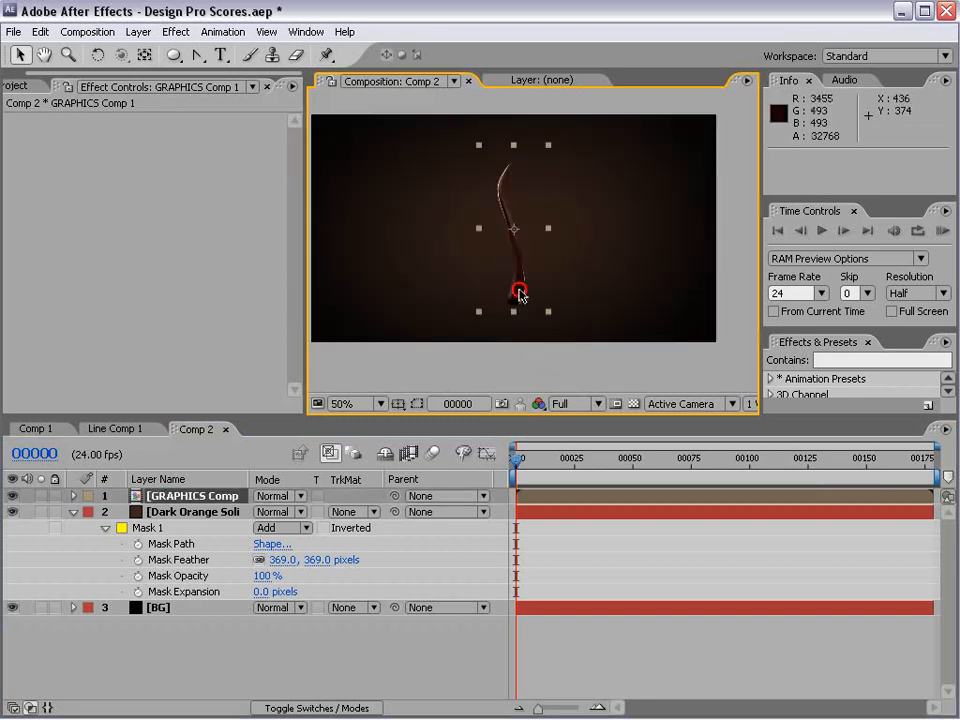
pyautogui.click(146, 57)
pyautogui.moveTo(513, 229); pyautogui.dragTo(517, 306)
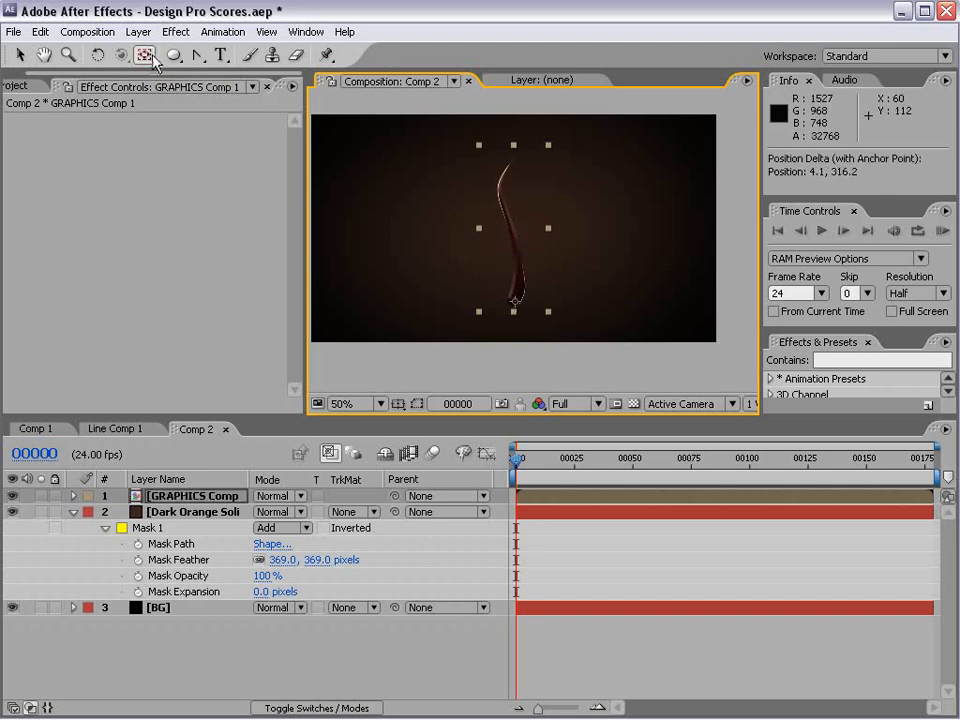
pyautogui.press('.')
pyautogui.moveTo(500, 364)
pyautogui.mouseDown()
pyautogui.moveTo(495, 229)
pyautogui.moveTo(504, 371)
pyautogui.mouseUp()
# Step: Try rotating the stem layer about its anchor point at the base
pyautogui.click(552, 514)
pyautogui.click(553, 497)
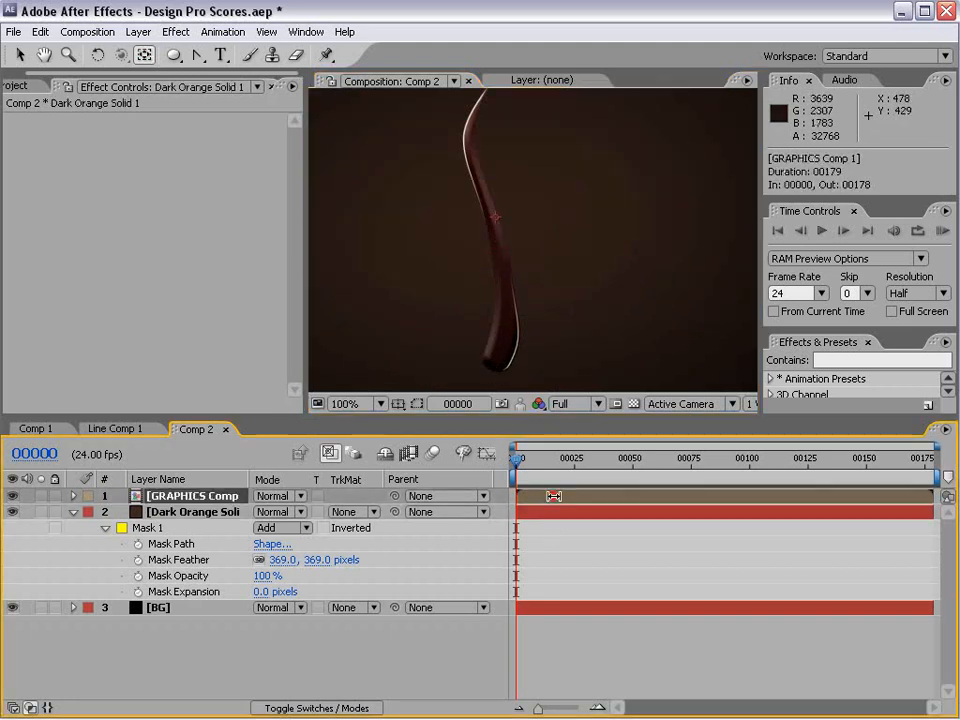
pyautogui.press('w')
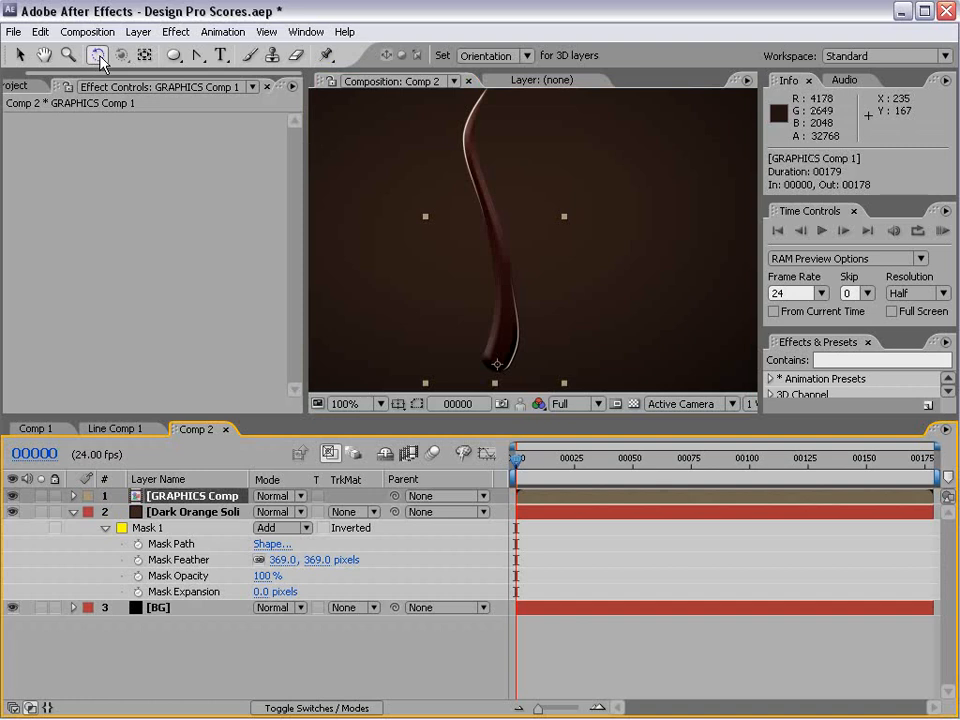
pyautogui.moveTo(505, 133); pyautogui.dragTo(516, 182)
pyautogui.click(540, 527)
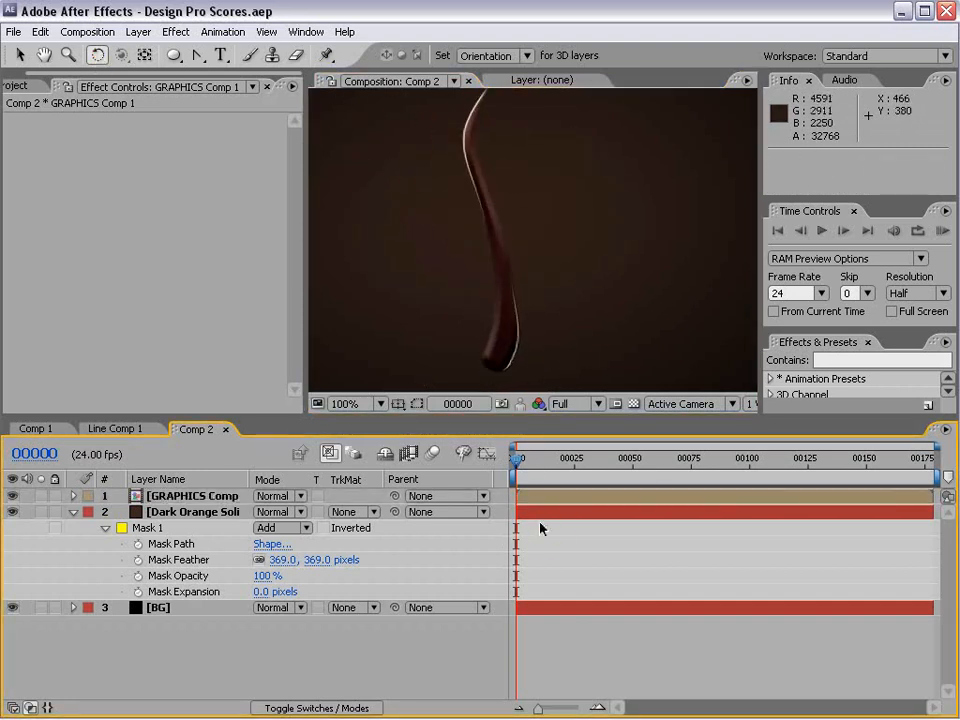
pyautogui.scroll(1, 527, 280)
pyautogui.scroll(-2, 527, 280)
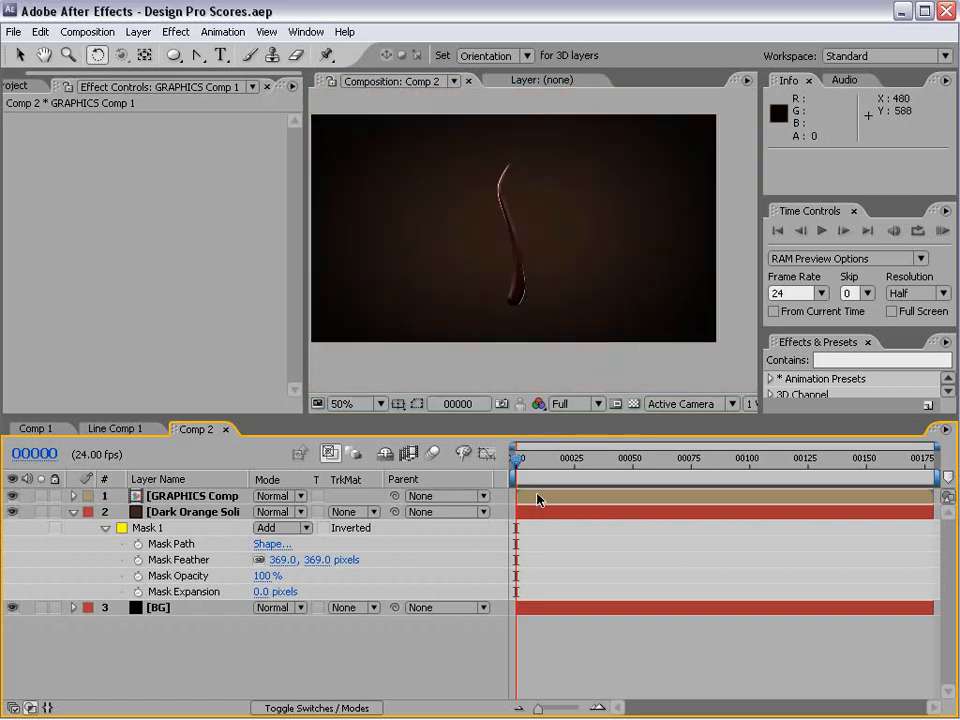
# Step: Make the GRAPHICS Comp 1 stem layer a 3D layer in Comp 2
pyautogui.click(538, 496)
pyautogui.click(17, 85)
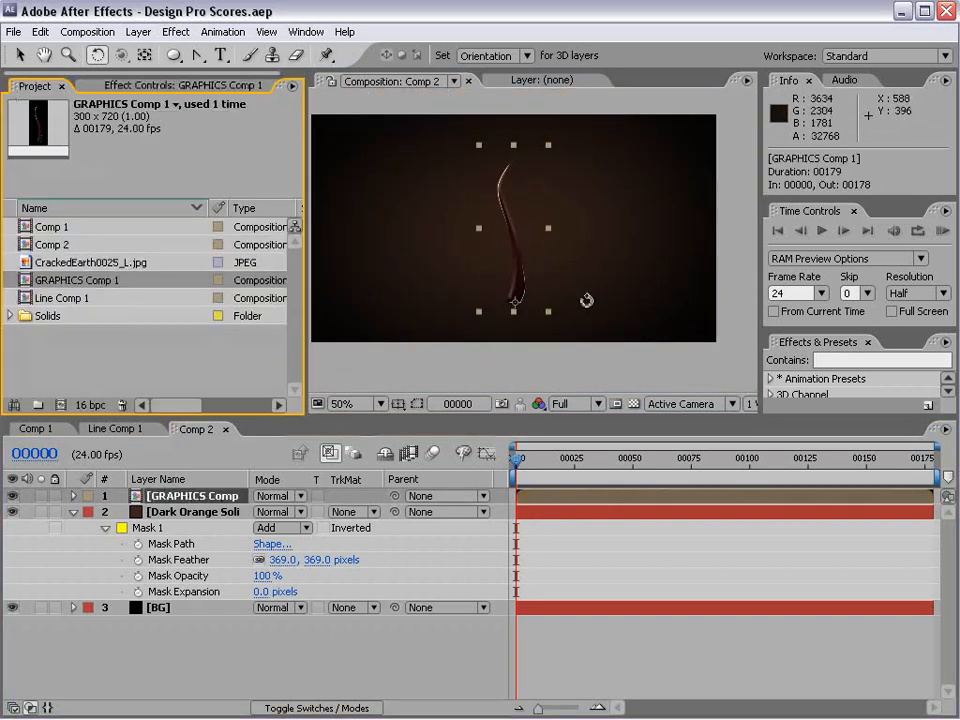
pyautogui.scroll(1, 529, 240)
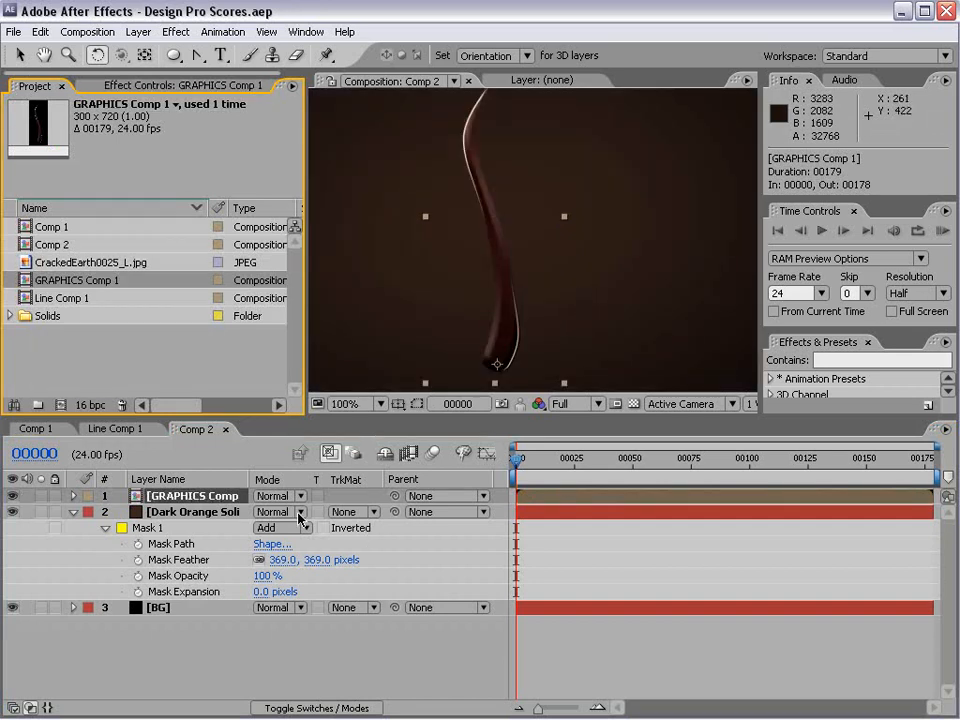
pyautogui.click(313, 707)
pyautogui.click(359, 496)
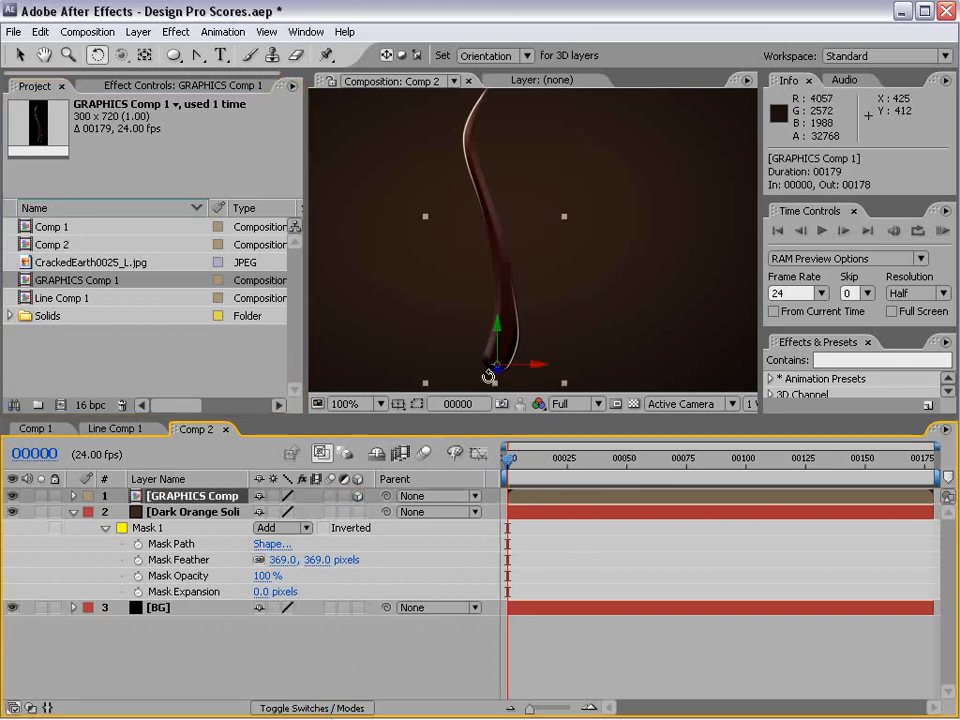
# Step: Try moving the 3D stem layer 300 pixels back along the Z axis and undo the move
pyautogui.moveTo(496, 372); pyautogui.dragTo(482, 343)
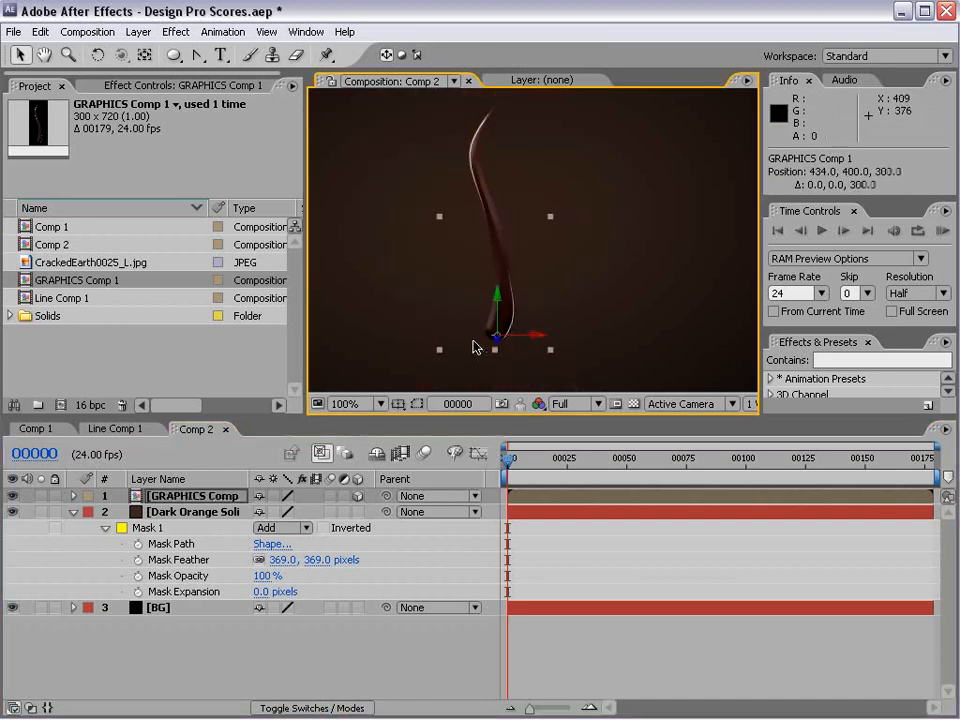
pyautogui.hotkey('ctrl', 'z')
# Step: Save the project and collapse the Dark Orange Solid layer's mask properties
pyautogui.hotkey('ctrl', 's')
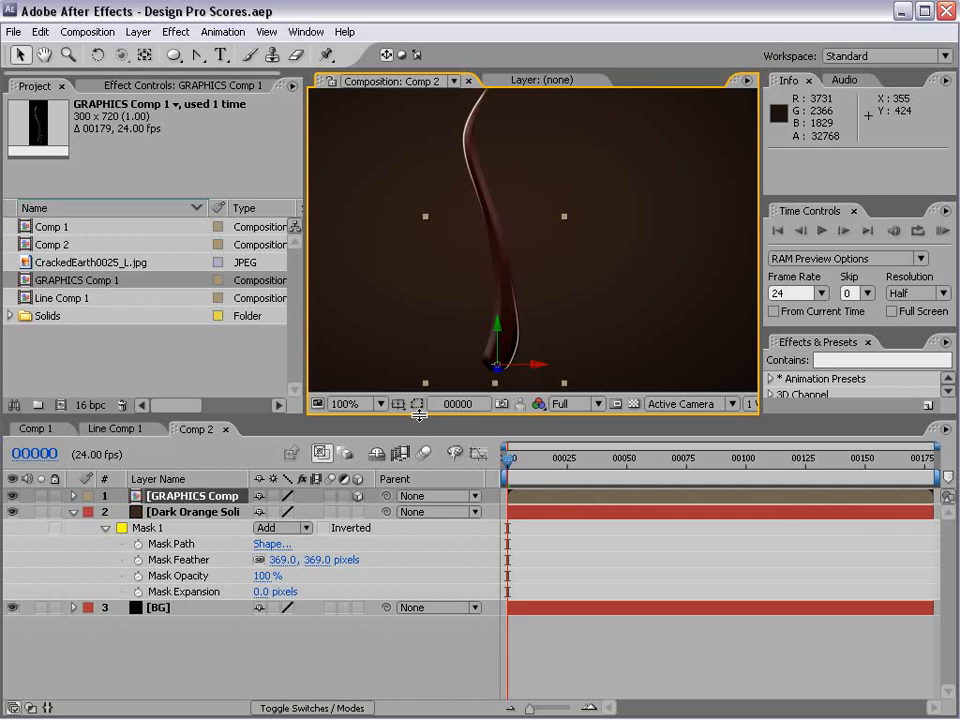
pyautogui.click(74, 514)
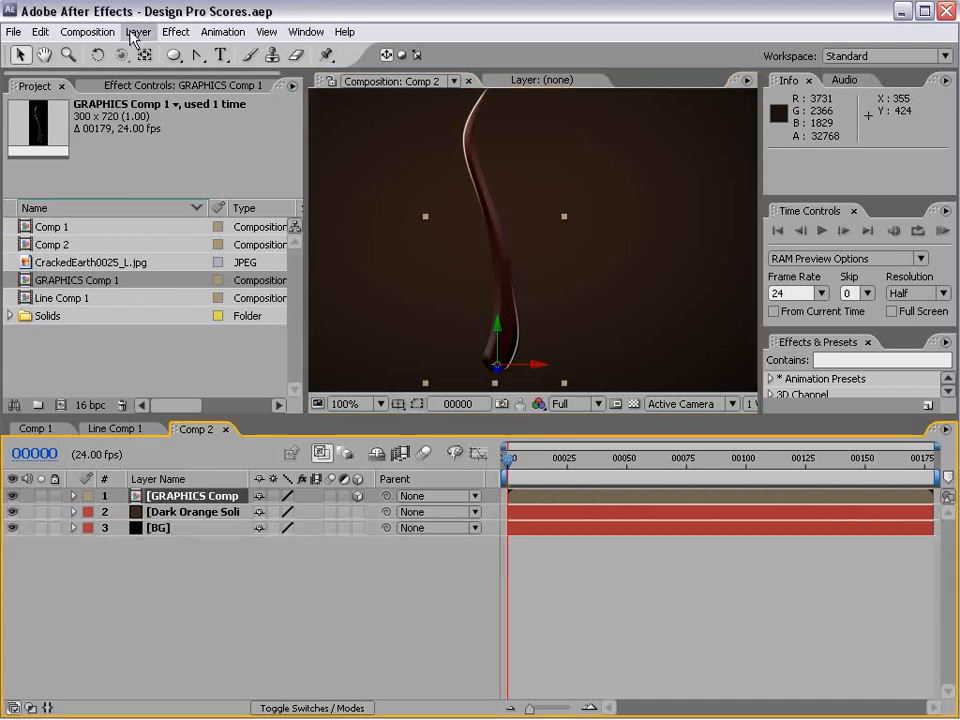
# Step: Add a new camera to Comp 2, choosing a lens preset in the camera settings
pyautogui.click(138, 32)
pyautogui.moveTo(150, 51)
pyautogui.click(452, 99)
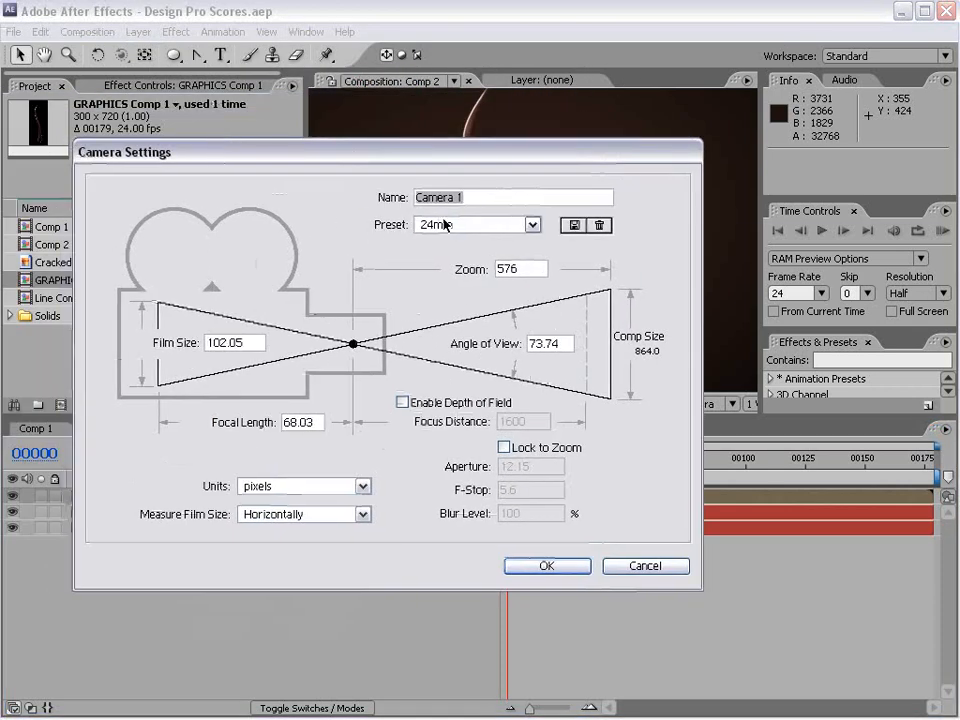
pyautogui.click(519, 229)
pyautogui.click(429, 286)
pyautogui.click(547, 566)
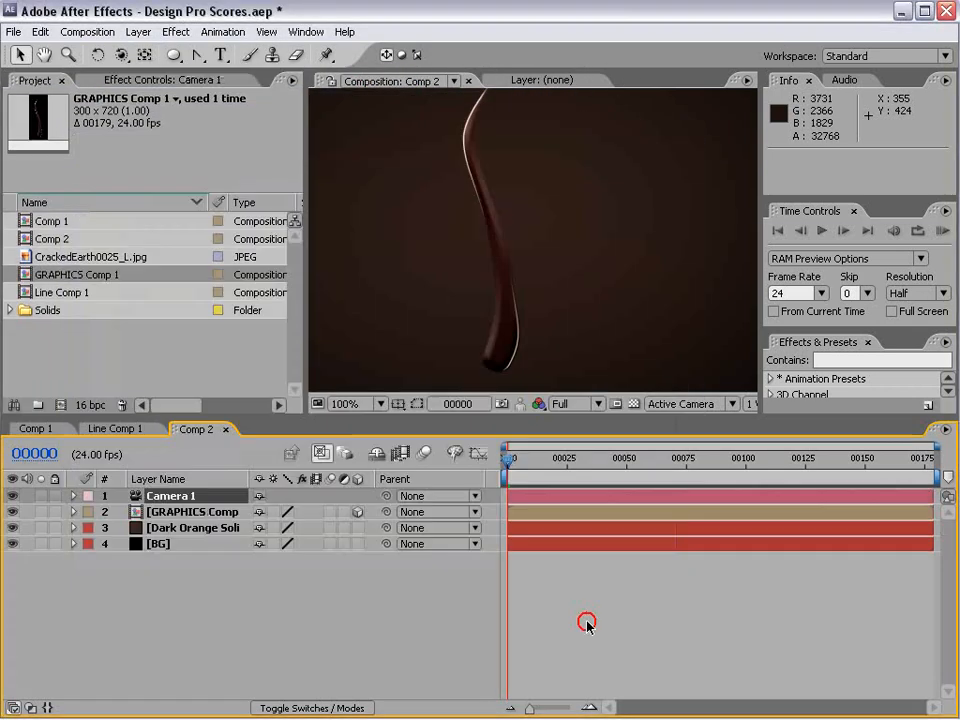
# Step: Move the 3D stem layer 30 pixels right and 3 pixels down, to position 464, 403, 0
pyautogui.scroll(-1, 511, 235)
pyautogui.scroll(2, 511, 235)
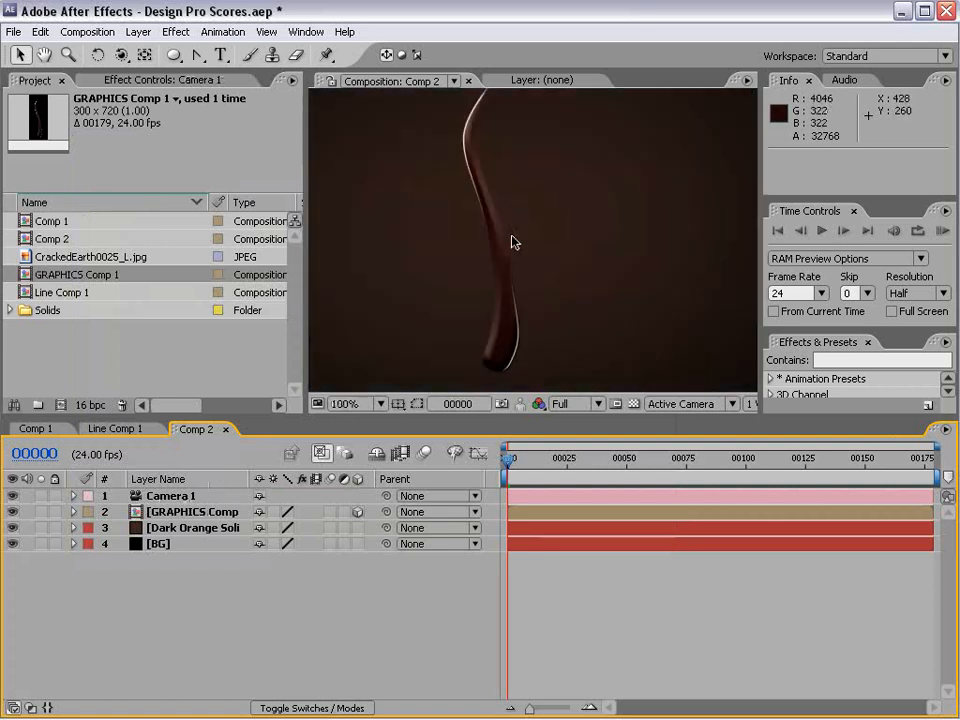
pyautogui.press('`')
pyautogui.scroll(-2, 513, 267)
pyautogui.press('`')
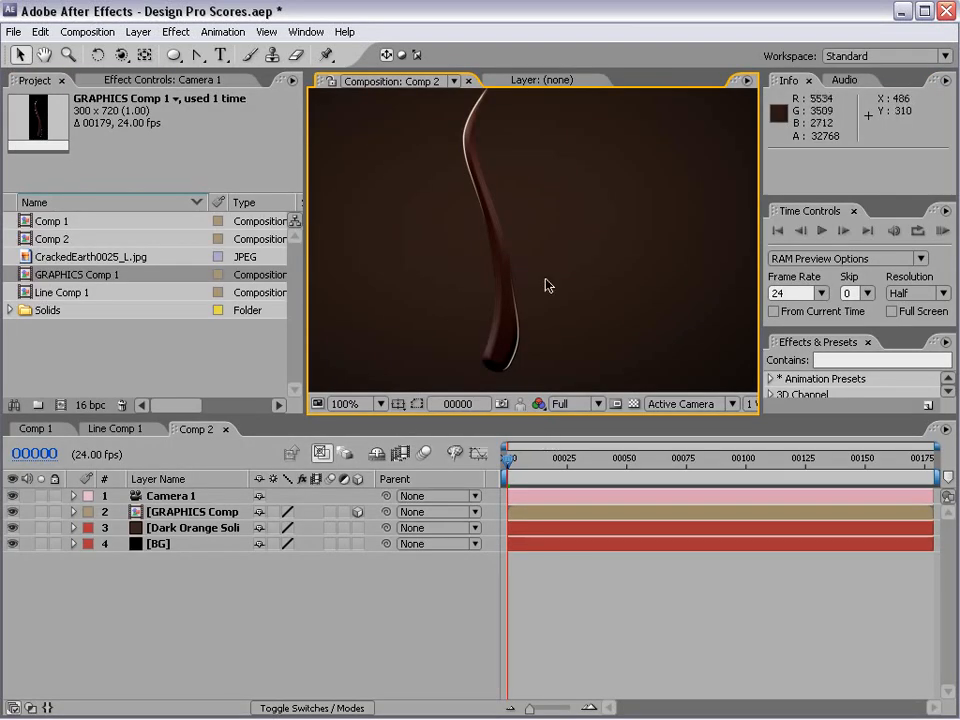
pyautogui.click(171, 512)
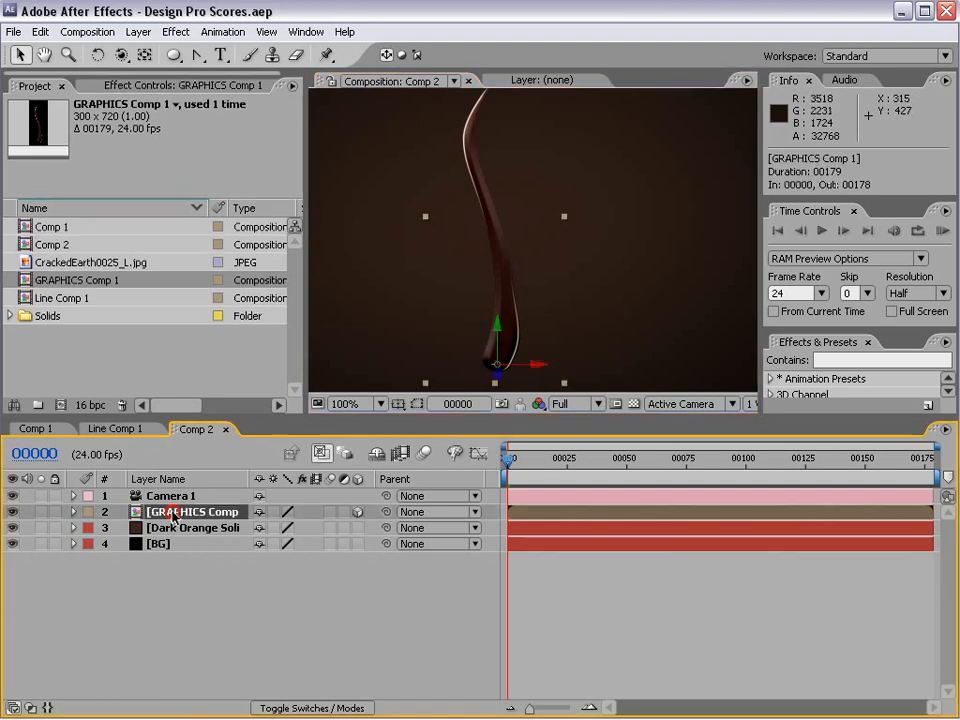
pyautogui.moveTo(504, 283); pyautogui.dragTo(530, 290)
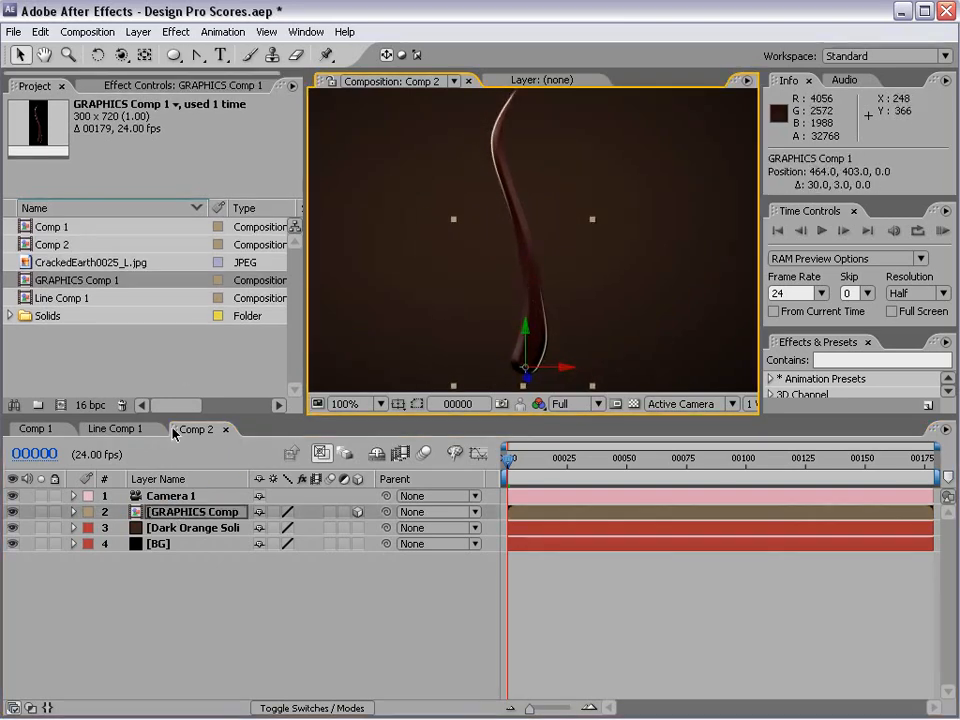
# Step: Add an adjustment layer at the top of Comp 2 and rename it Controller
pyautogui.click(137, 31)
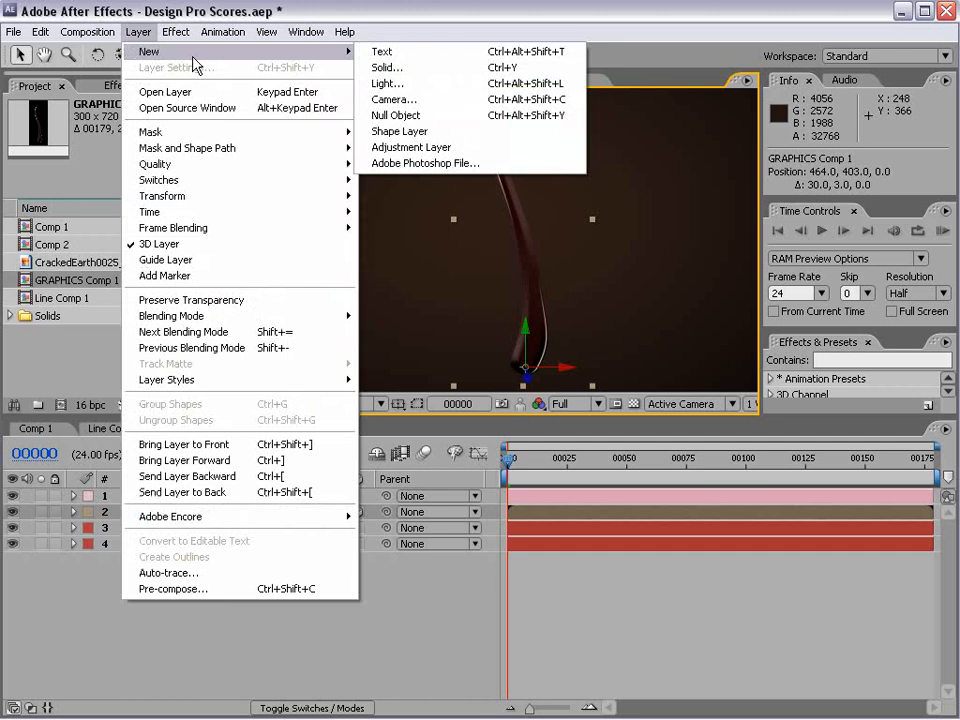
pyautogui.click(428, 147)
pyautogui.click(199, 503)
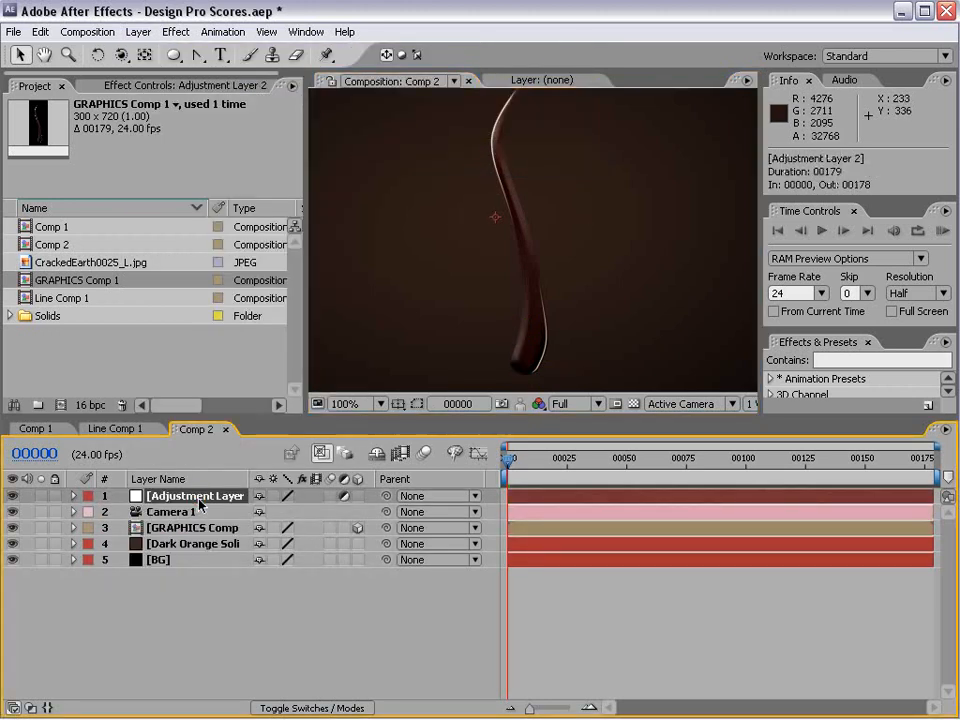
pyautogui.press('Return')
pyautogui.write('Controlle')
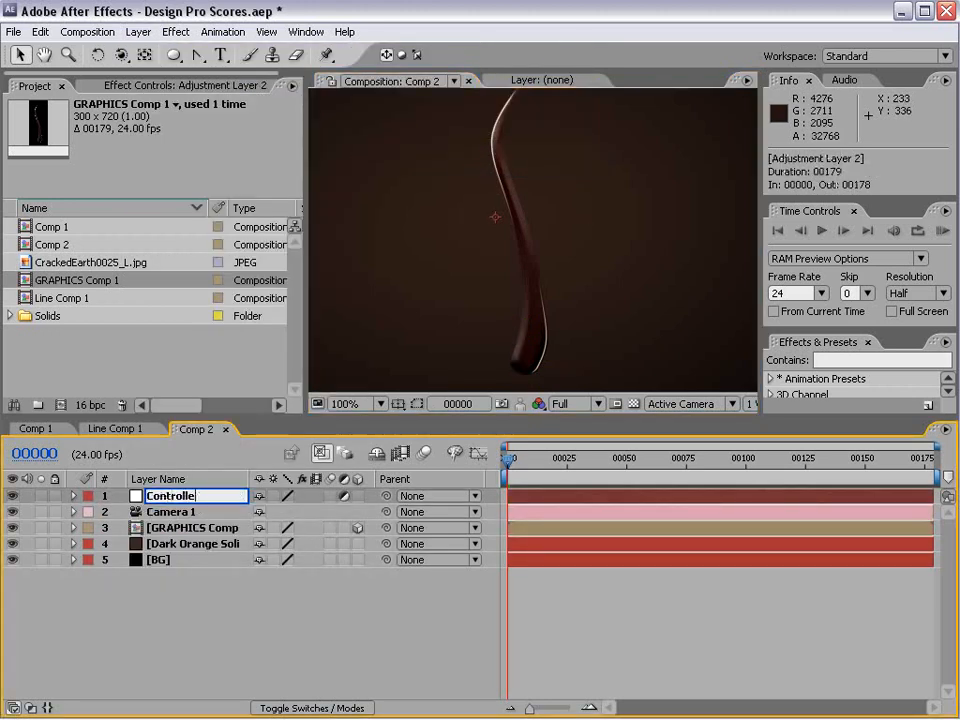
pyautogui.write('r')
pyautogui.press('Return')
# Step: Apply a Slider Control expression effect to the Controller layer
pyautogui.click(122, 80)
pyautogui.click(175, 32)
pyautogui.moveTo(322, 252)
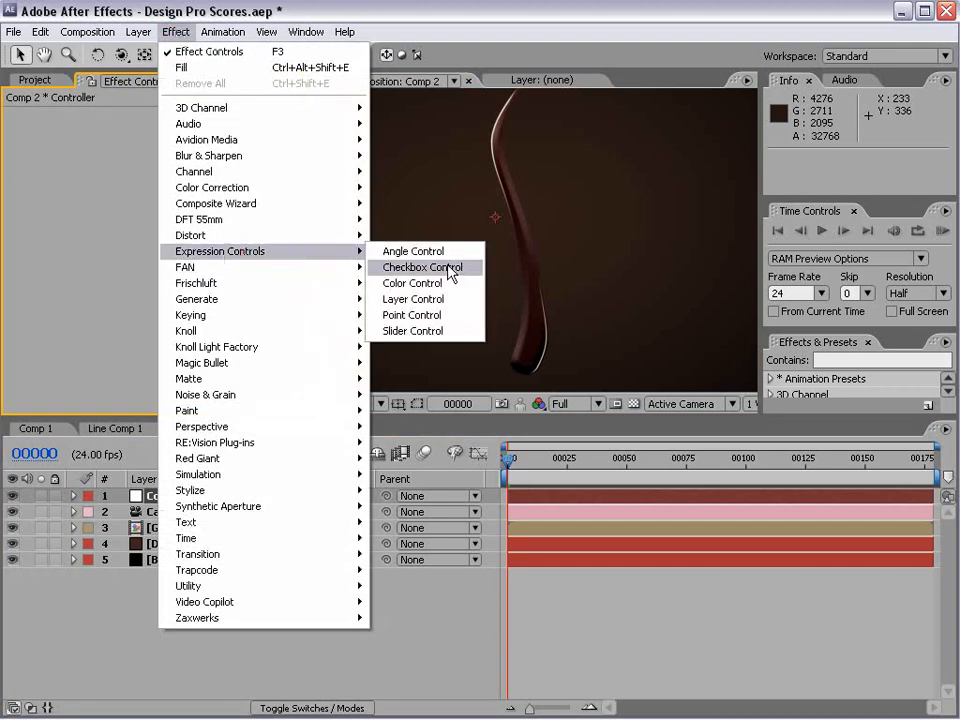
pyautogui.click(428, 334)
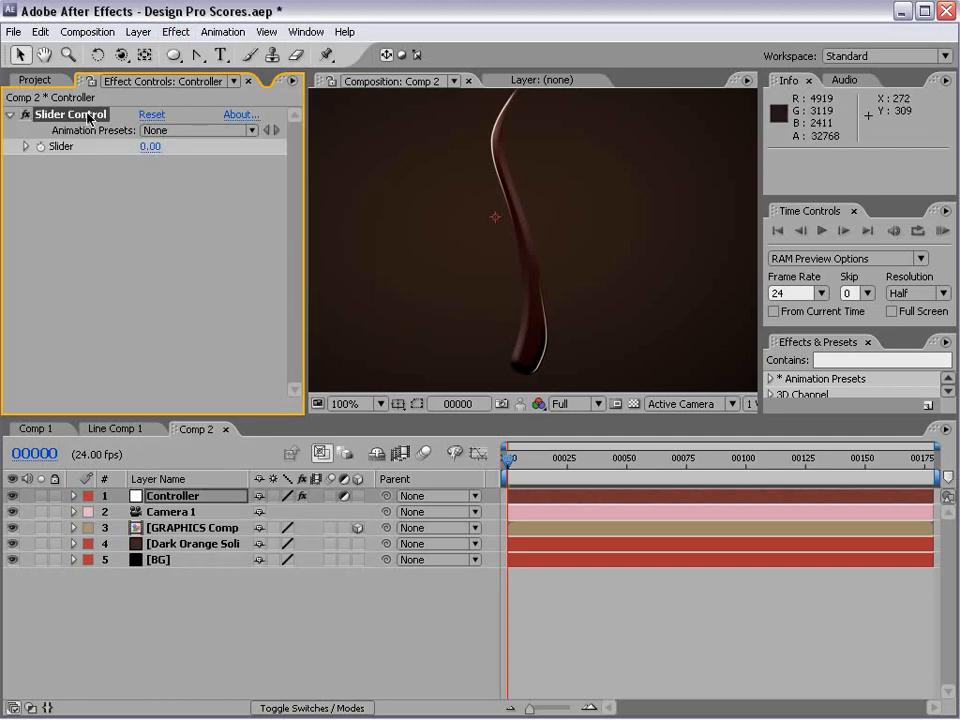
# Step: Open Comp 1 at frame 38, turn on Draft 3D and examine its Glow Stream and Line layers
pyautogui.click(36, 428)
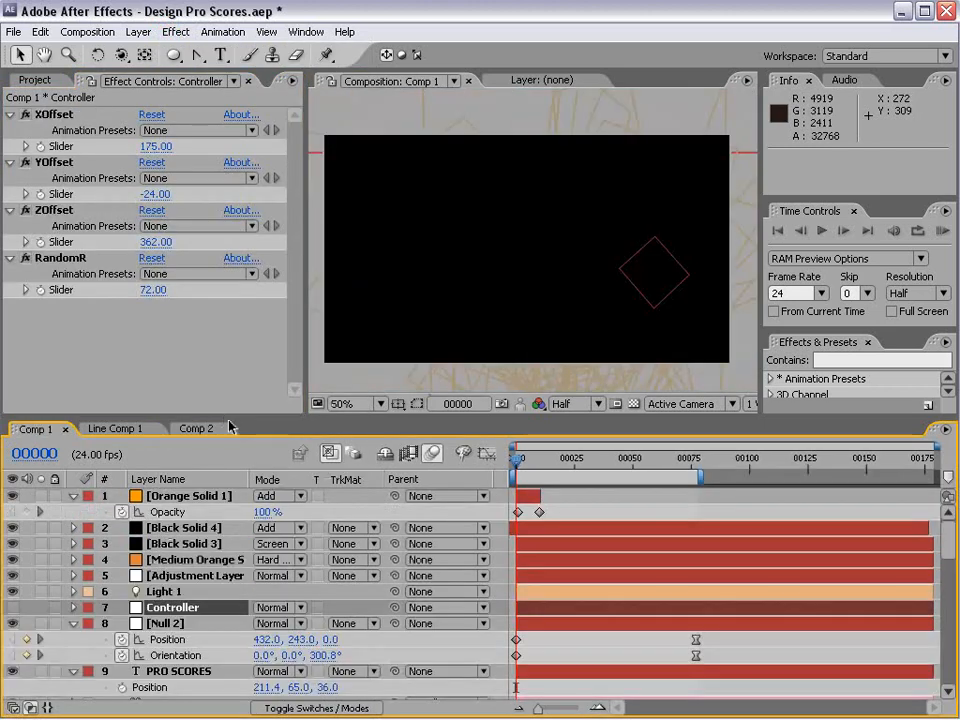
pyautogui.click(604, 470)
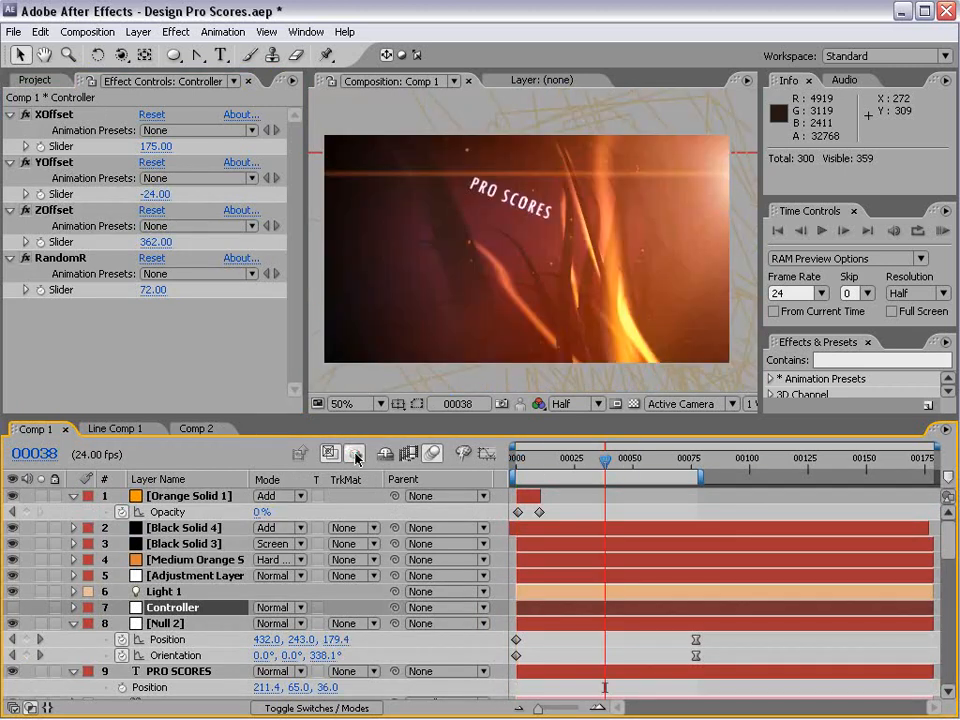
pyautogui.click(355, 454)
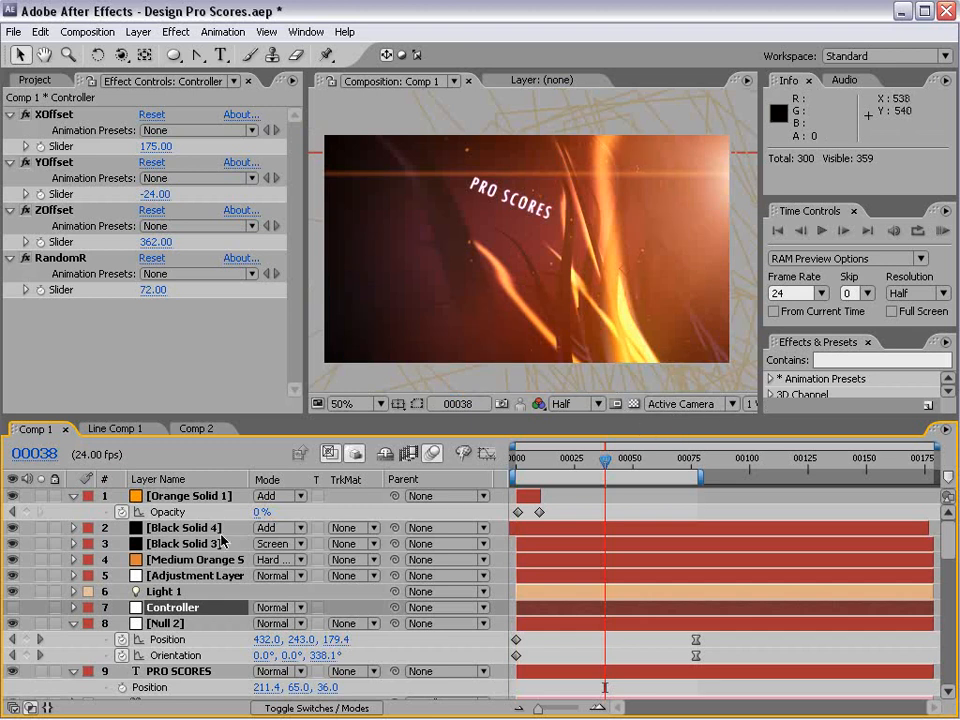
pyautogui.moveTo(948, 540); pyautogui.dragTo(948, 578)
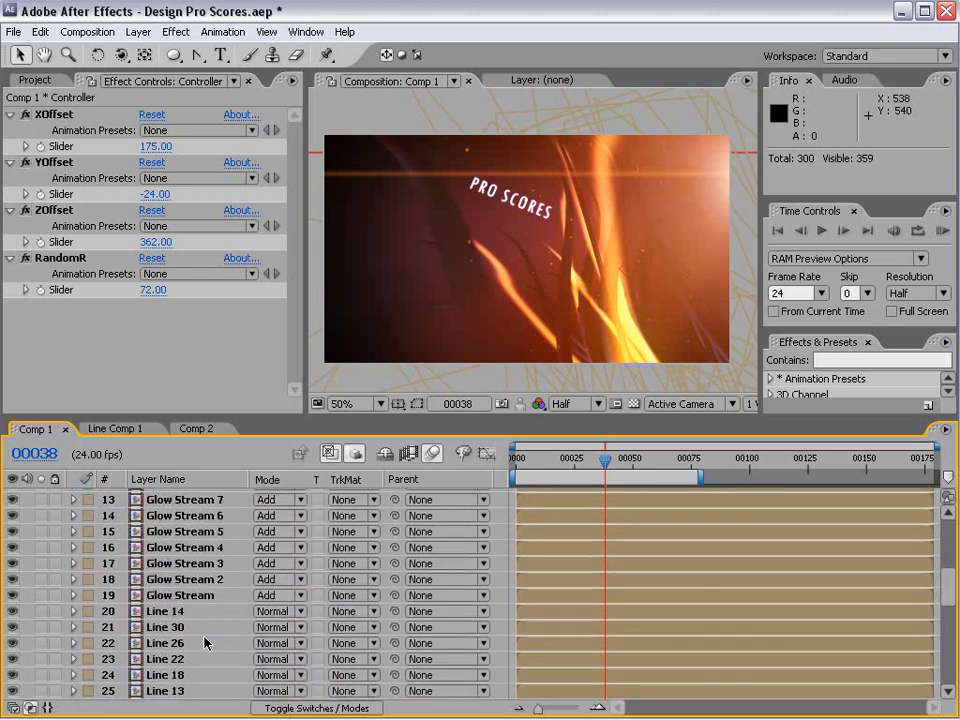
pyautogui.moveTo(951, 583)
pyautogui.mouseDown()
pyautogui.moveTo(951, 636)
pyautogui.moveTo(946, 560)
pyautogui.mouseUp()
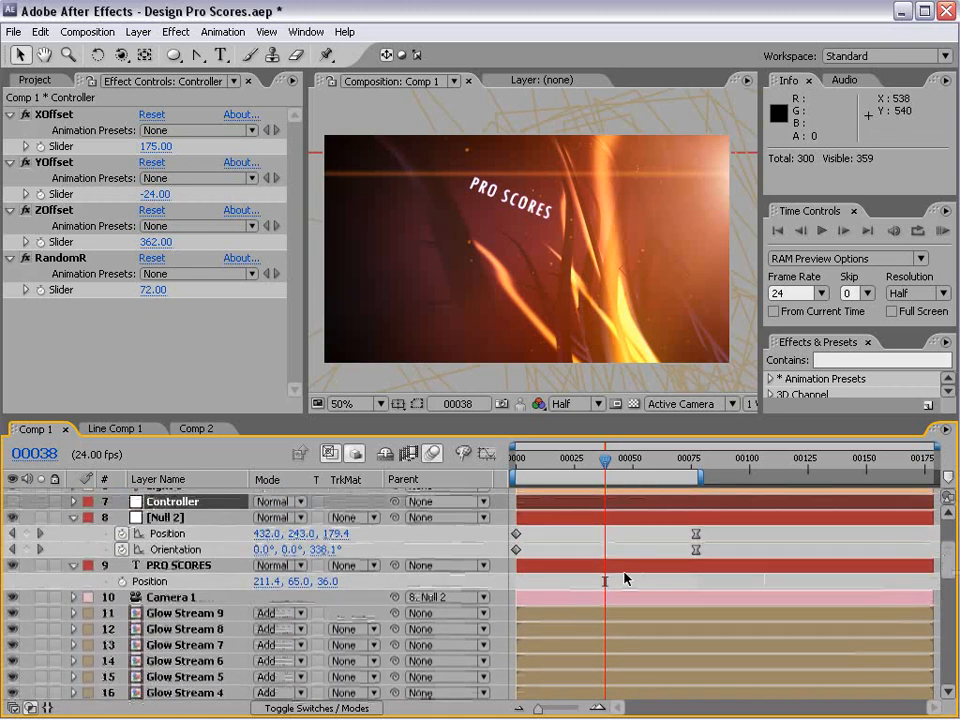
pyautogui.click(601, 614)
pyautogui.click(614, 660)
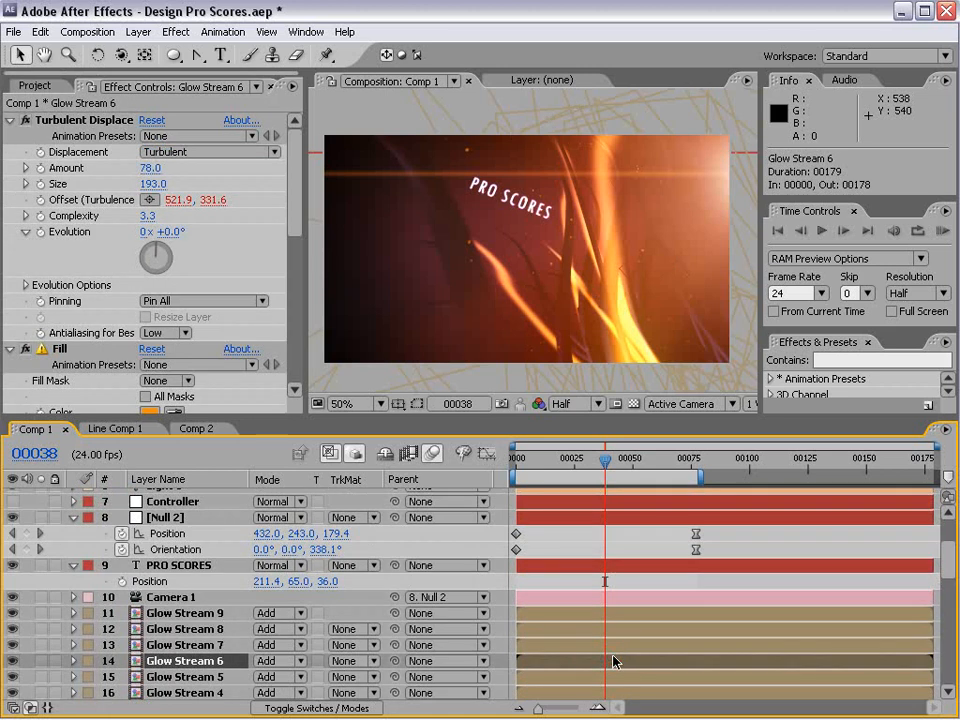
# Step: Test Comp 1's Controller layer by raising its XOffset slider to 350, and undo the change
pyautogui.click(173, 503)
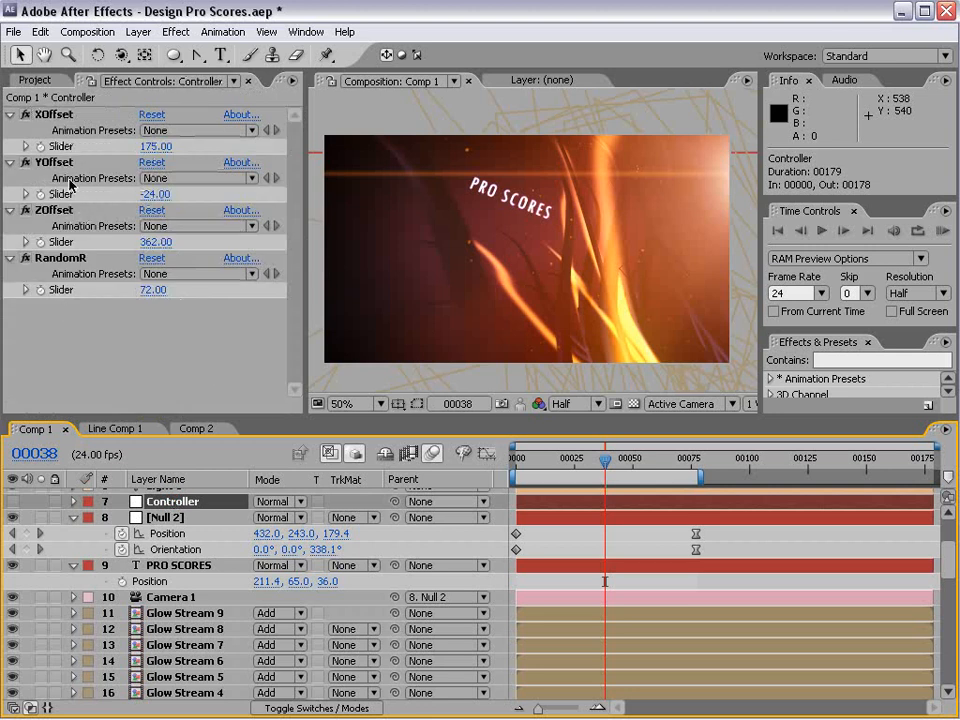
pyautogui.moveTo(155, 146); pyautogui.dragTo(214, 131)
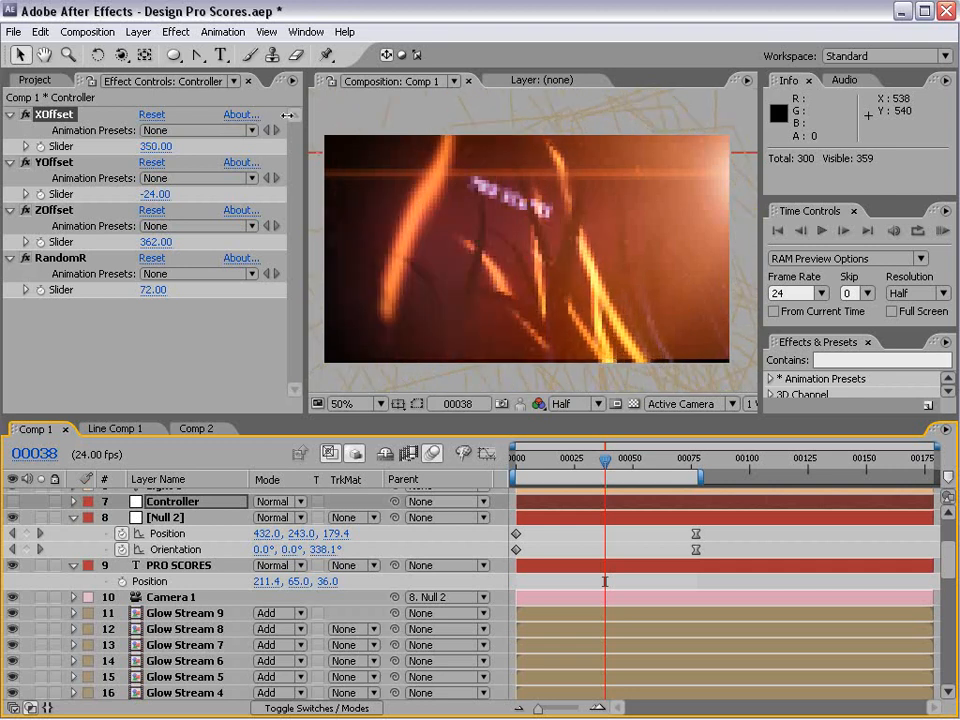
pyautogui.hotkey('ctrl', 'z')
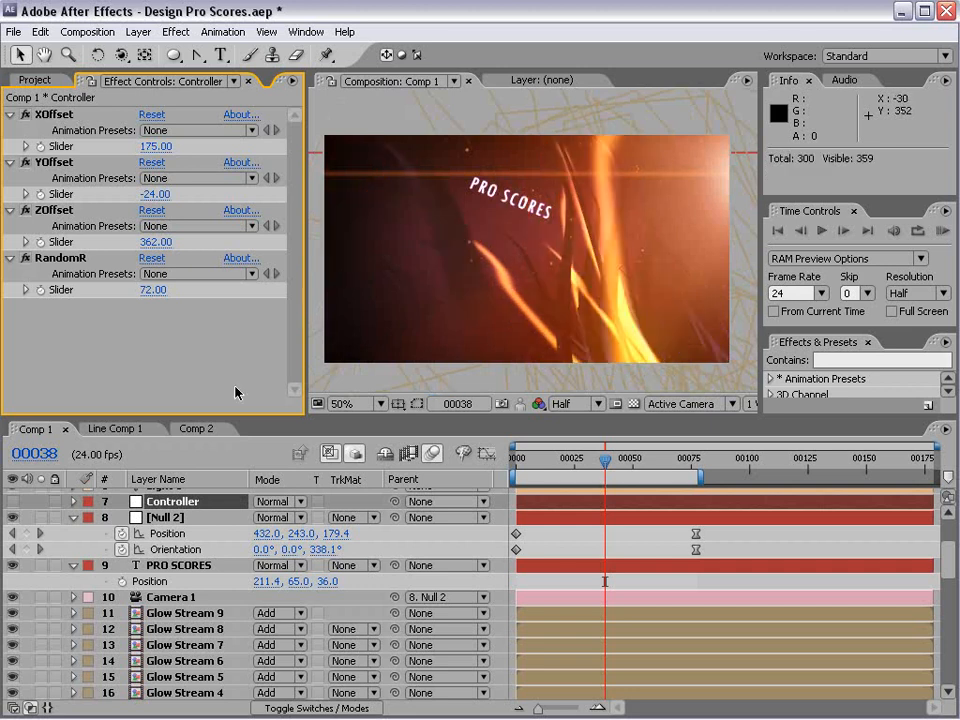
# Step: Return to Comp 2 and rename the Controller layer's Slider Control effect to X
pyautogui.click(190, 430)
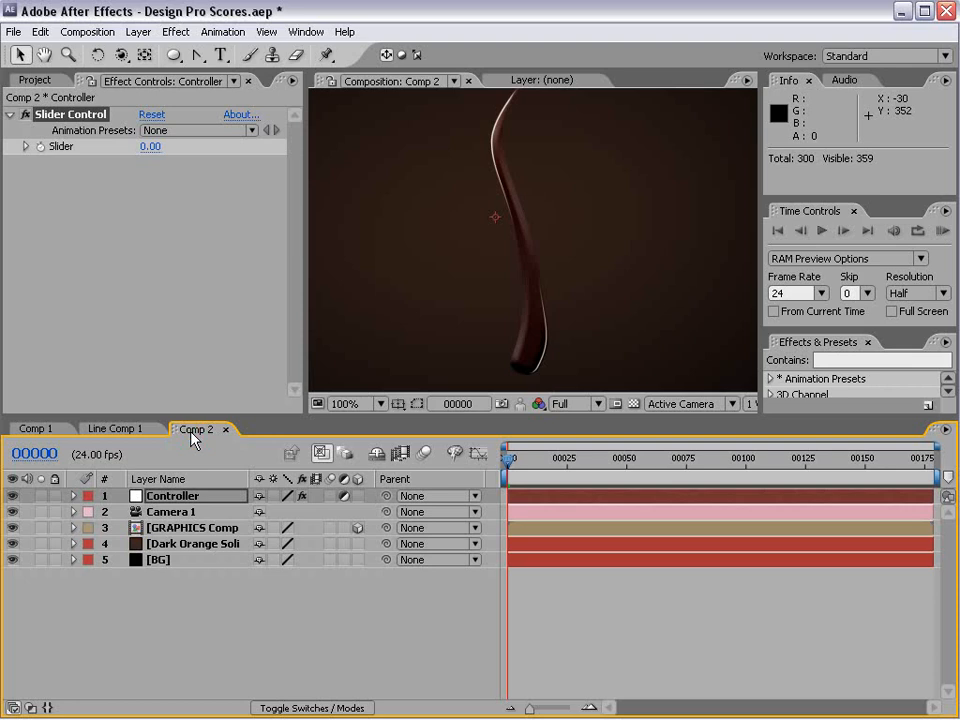
pyautogui.click(56, 128)
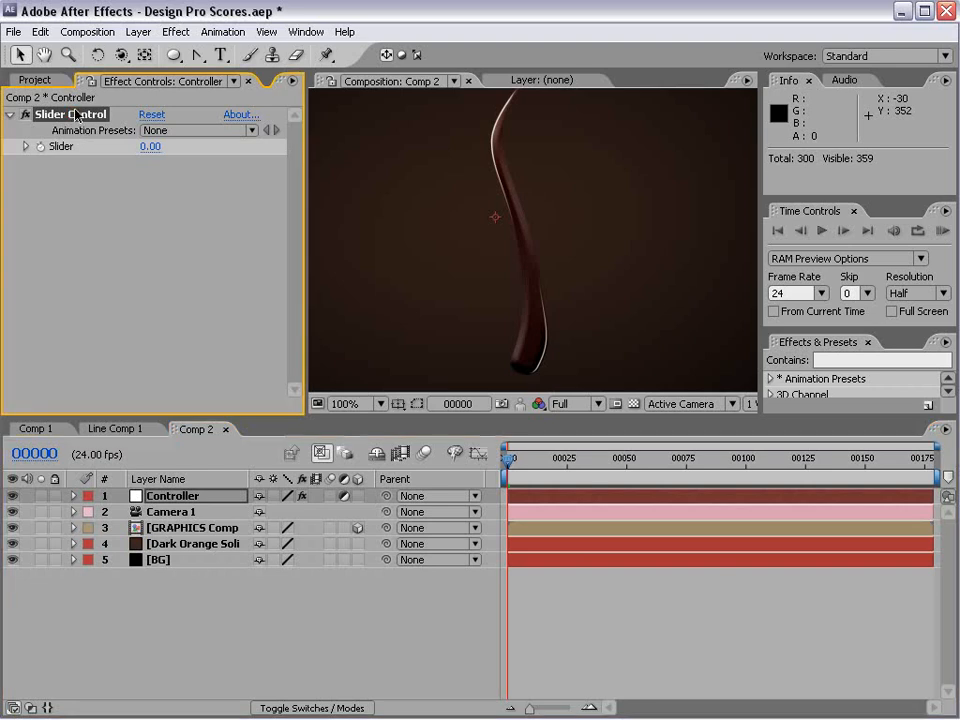
pyautogui.press('Return')
pyautogui.write('X')
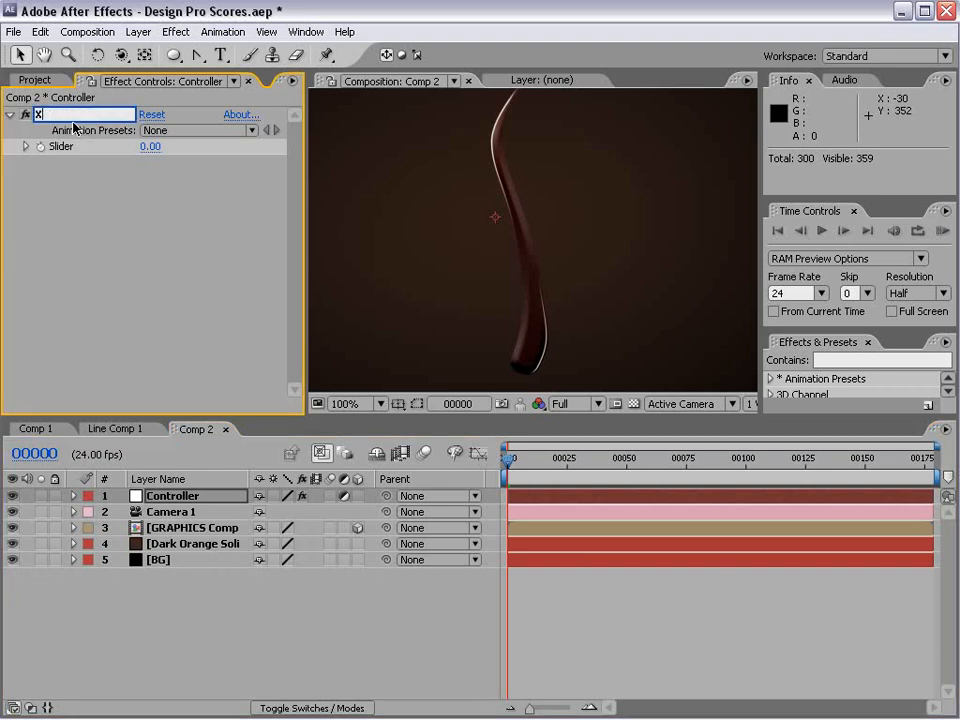
pyautogui.press('Return')
# Step: Duplicate the X slider effect twice and rename the copies Y and Z
pyautogui.hotkey('ctrl', 'd')
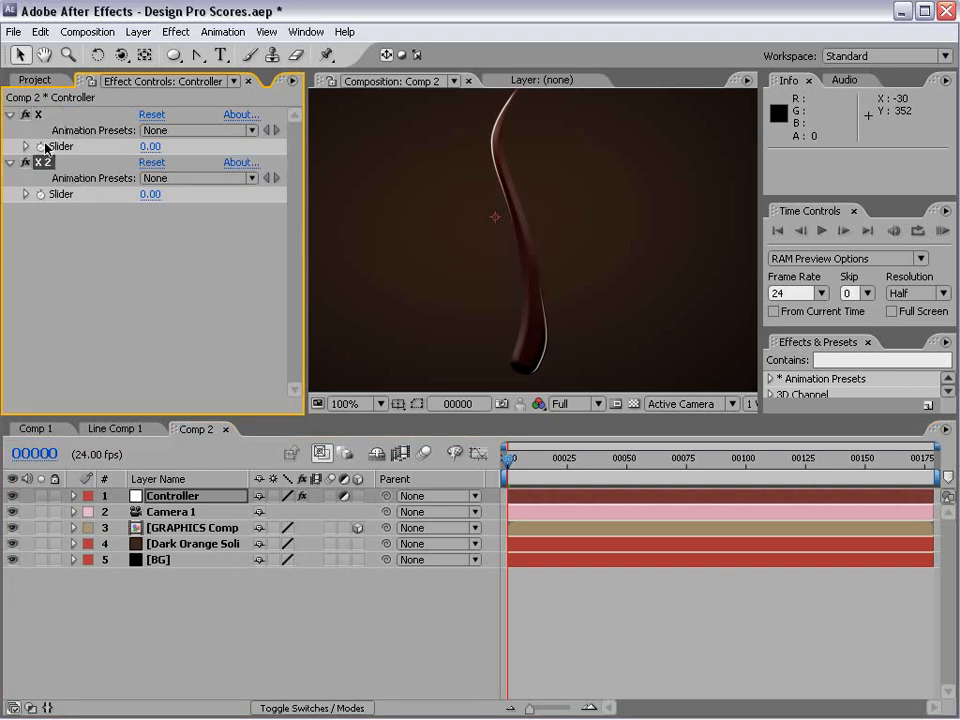
pyautogui.press('Return')
pyautogui.write('Y')
pyautogui.press('Return')
pyautogui.hotkey('ctrl', 'd')
pyautogui.press('Return')
pyautogui.write('Z')
pyautogui.press('Return')
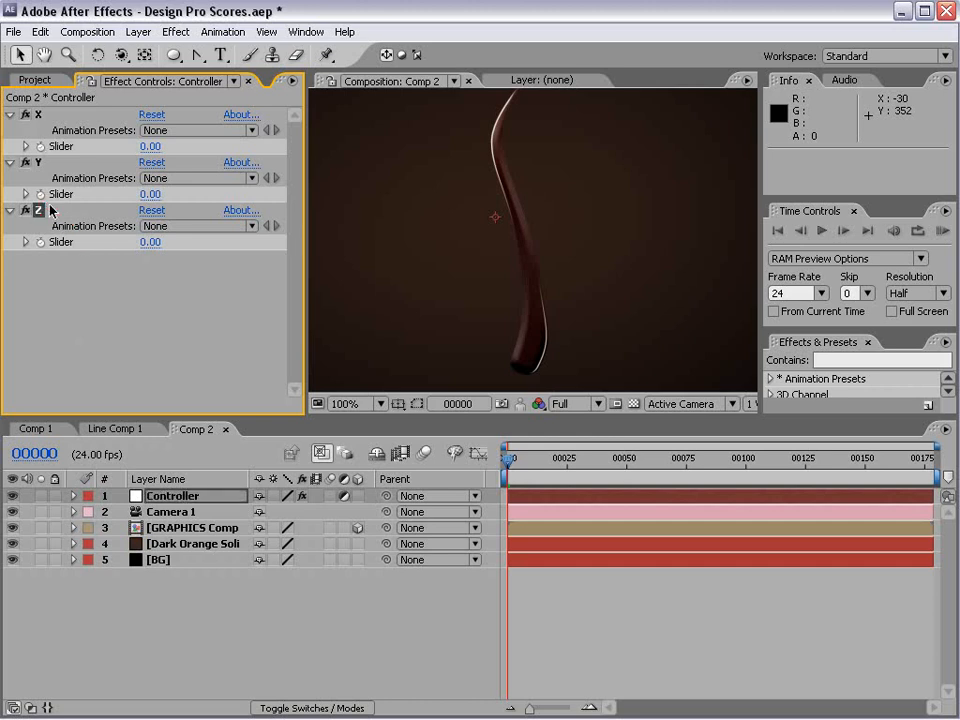
# Step: Show the GRAPHICS Comp 1 layer's Position and the Controller layer's X, Y and Z sliders together in an enlarged timeline
pyautogui.click(185, 527)
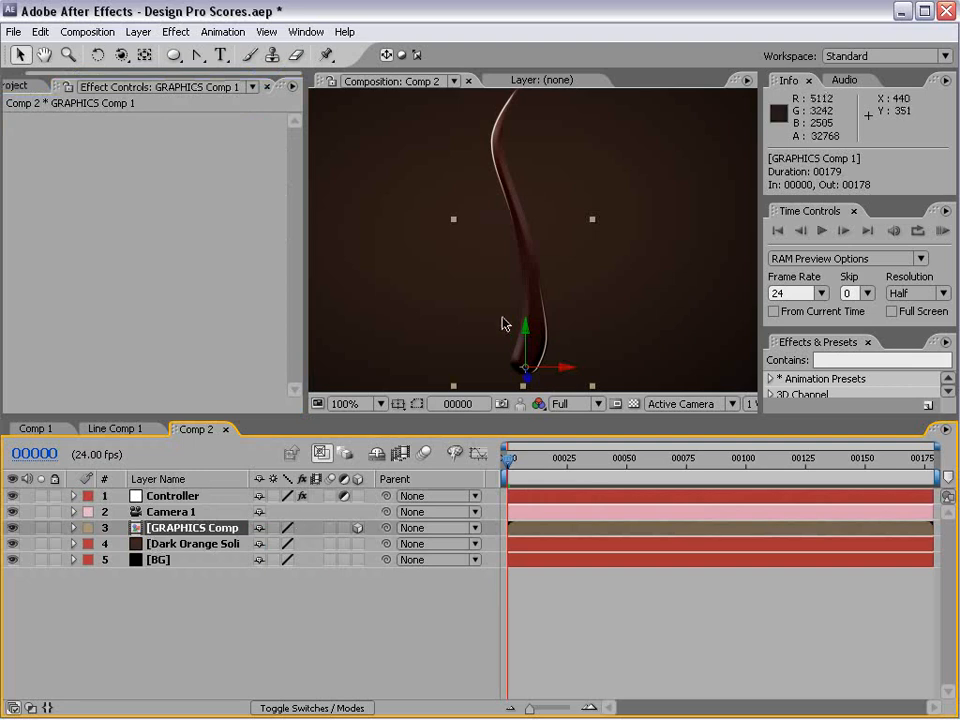
pyautogui.press('p')
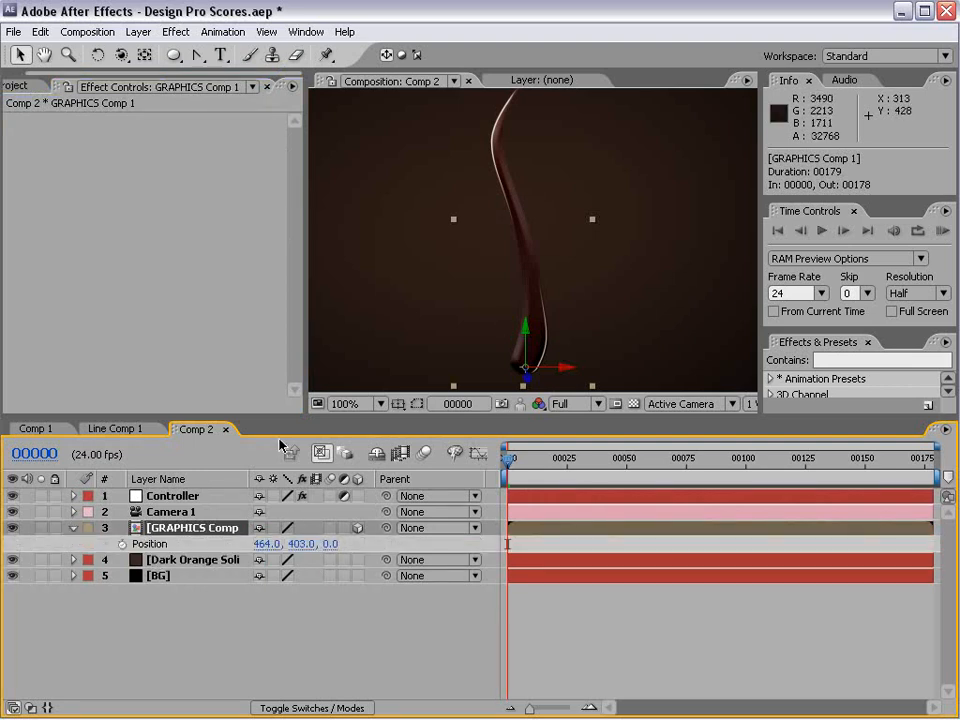
pyautogui.click(73, 495)
pyautogui.click(91, 512)
pyautogui.click(104, 557)
pyautogui.click(104, 545)
pyautogui.click(105, 527)
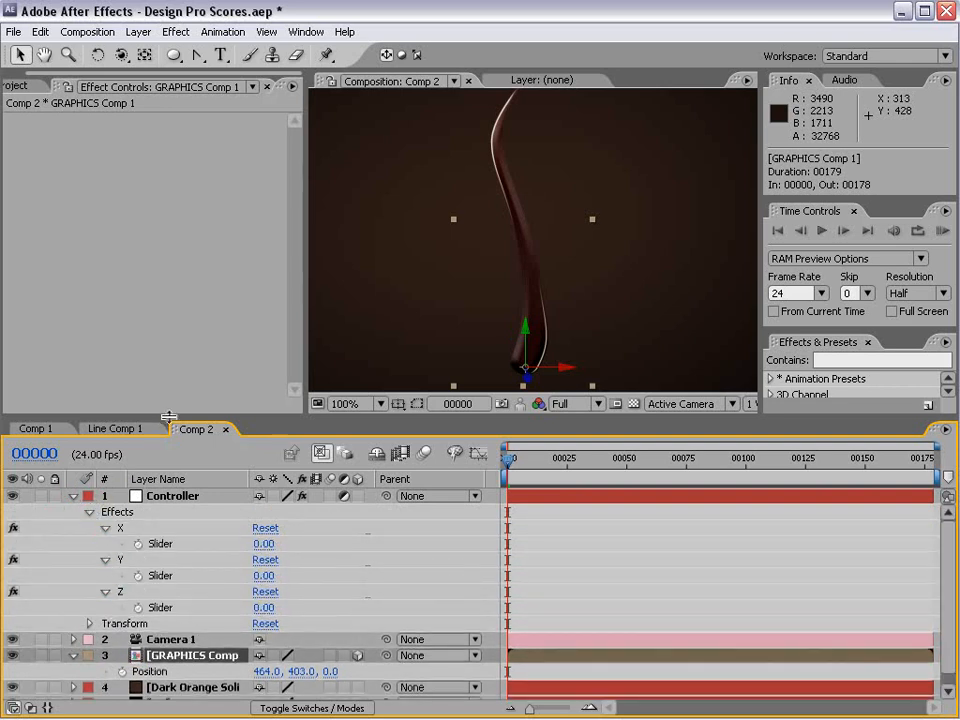
pyautogui.moveTo(155, 414); pyautogui.dragTo(155, 300)
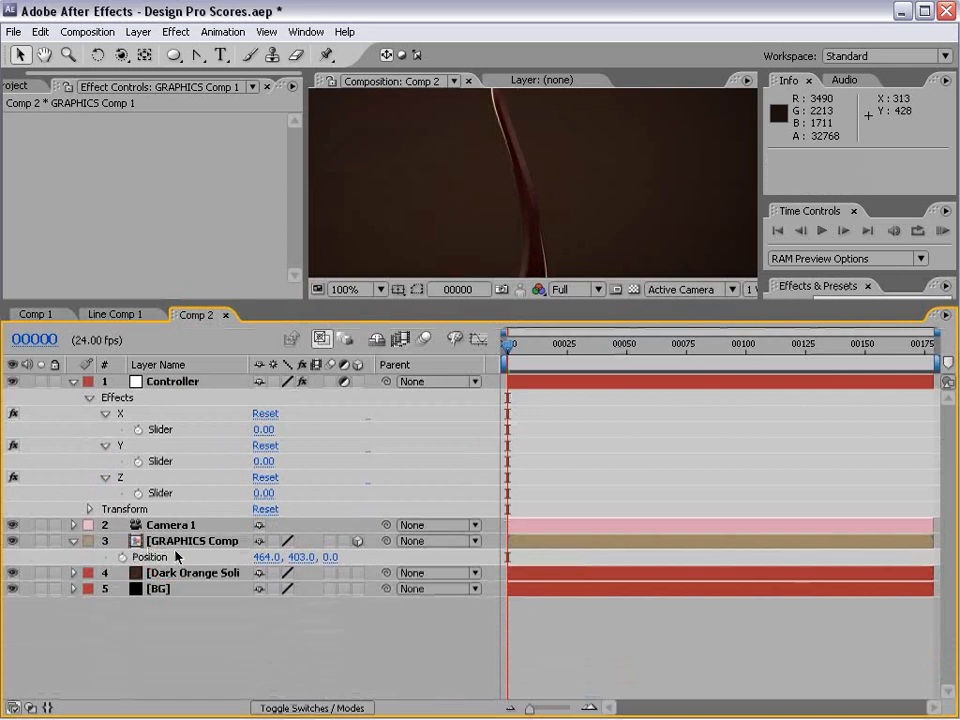
# Step: Replace GRAPHICS Comp 1's default Position expression with x=wiggle(0, followed by a link to the Controller's X slider
pyautogui.keyDown('alt'); pyautogui.click(122, 557); pyautogui.keyUp('alt')
pyautogui.moveTo(539, 581); pyautogui.dragTo(538, 606)
pyautogui.moveTo(594, 573); pyautogui.dragTo(500, 567)
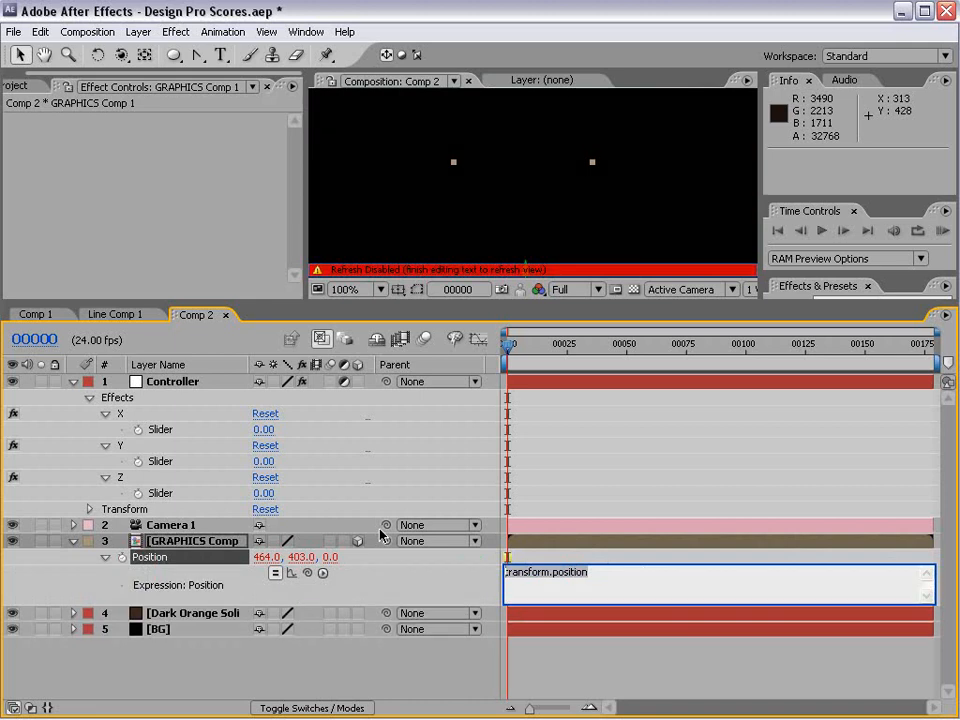
pyautogui.write('x')
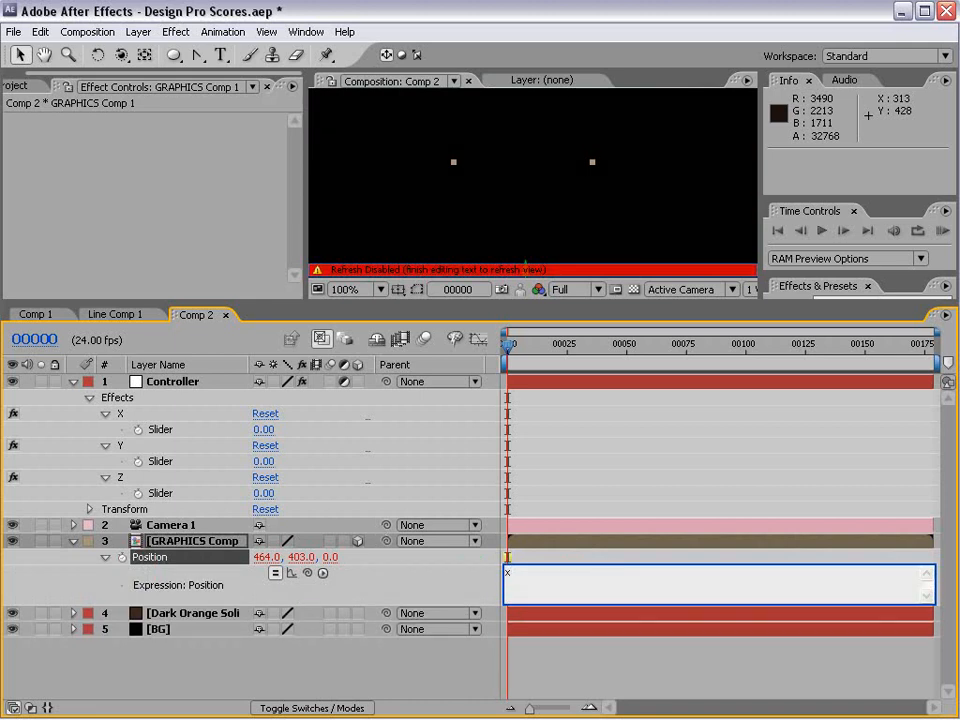
pyautogui.write('=wiggle')
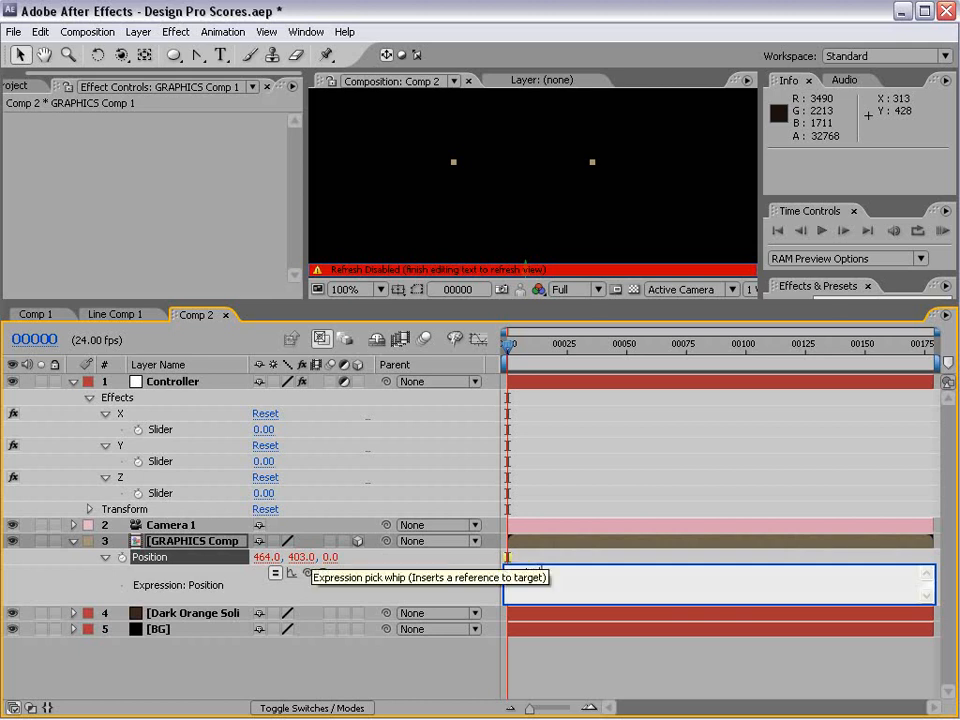
pyautogui.write('(0,')
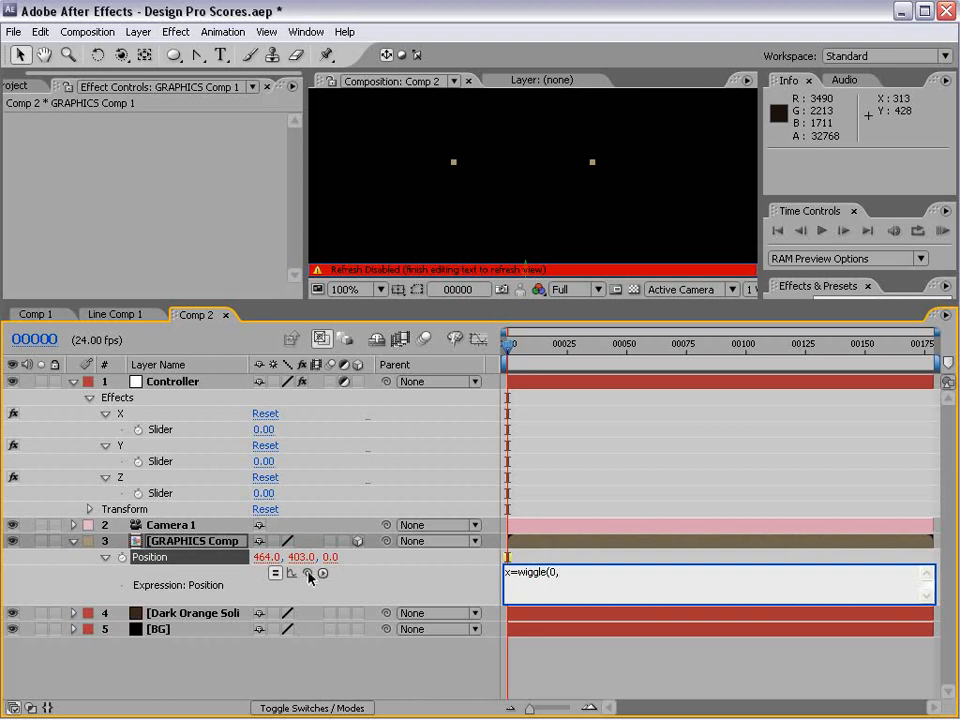
pyautogui.moveTo(307, 573); pyautogui.dragTo(172, 430)
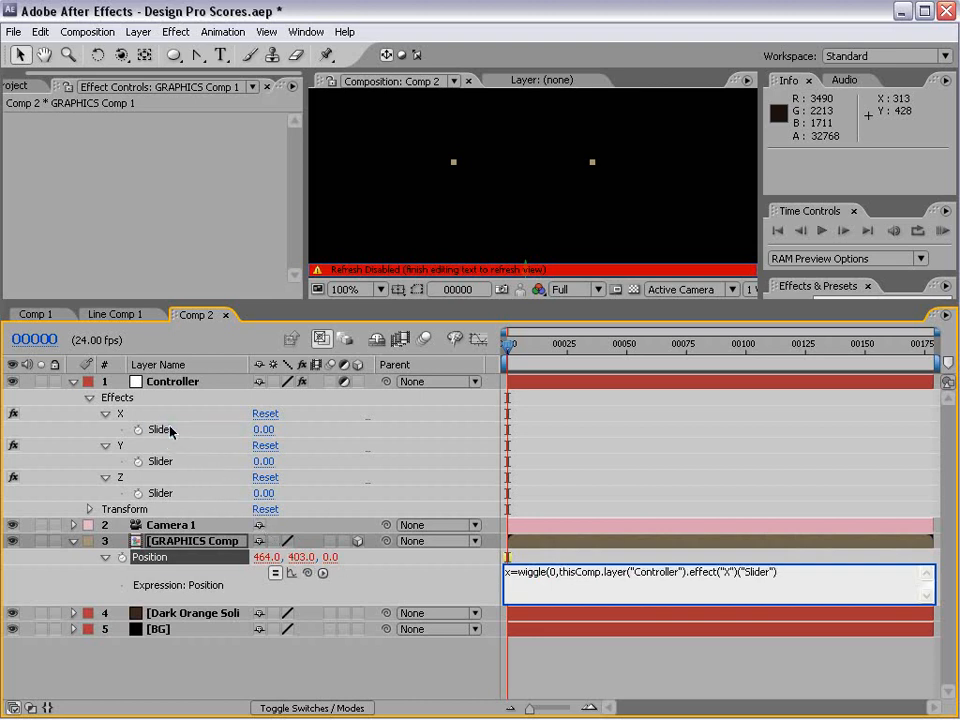
# Step: Try a fixed wiggle amount of 50 in the x line, and link it back to the Controller's X slider
pyautogui.moveTo(779, 572); pyautogui.dragTo(558, 570)
pyautogui.write('50')
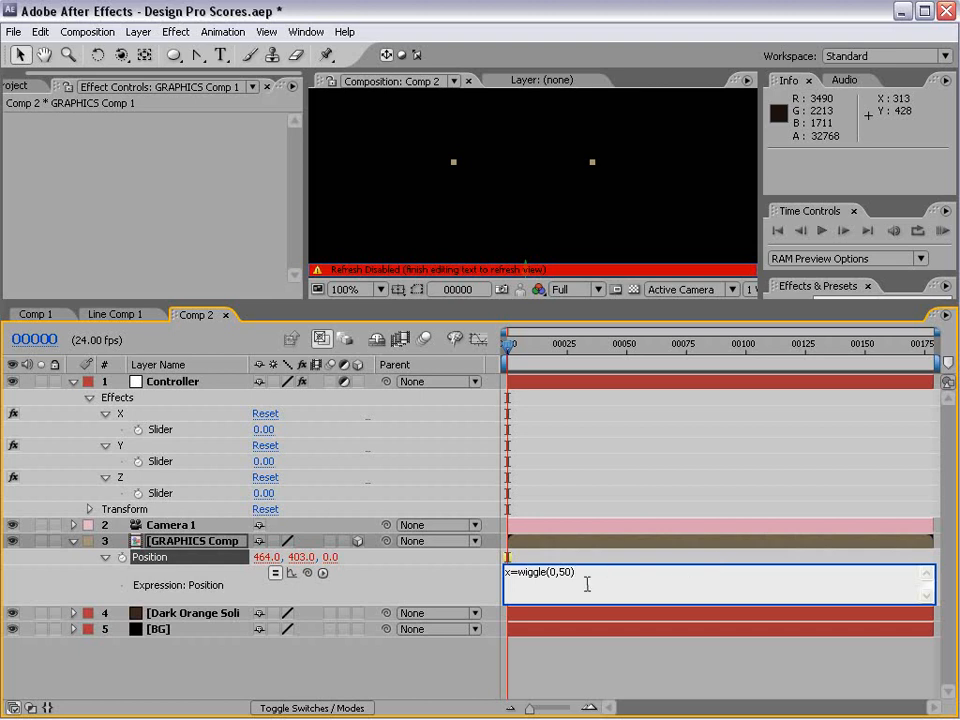
pyautogui.click(552, 573)
pyautogui.doubleClick(566, 573)
pyautogui.press('BackSpace')
pyautogui.moveTo(307, 573); pyautogui.dragTo(145, 433)
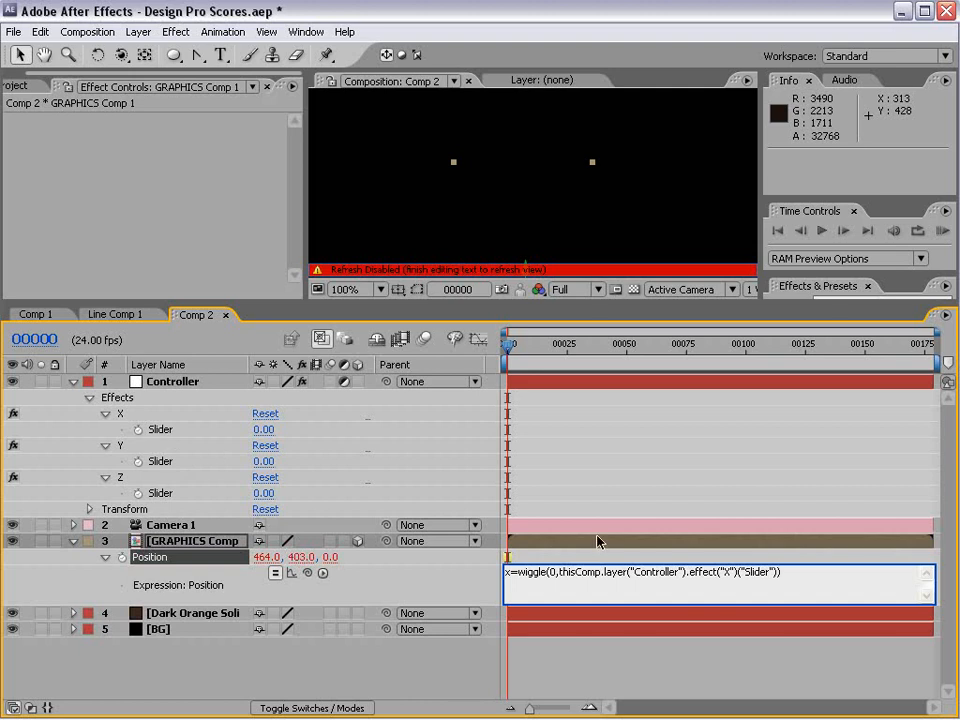
# Step: Complete the x line of the Position expression with the index [0] and a semicolon, and start a new line
pyautogui.write(')')
pyautogui.write(')[0]')
pyautogui.moveTo(836, 569); pyautogui.dragTo(447, 568)
pyautogui.click(621, 578)
pyautogui.doubleClick(802, 573)
pyautogui.click(845, 572)
pyautogui.write(';')
pyautogui.press('Return')
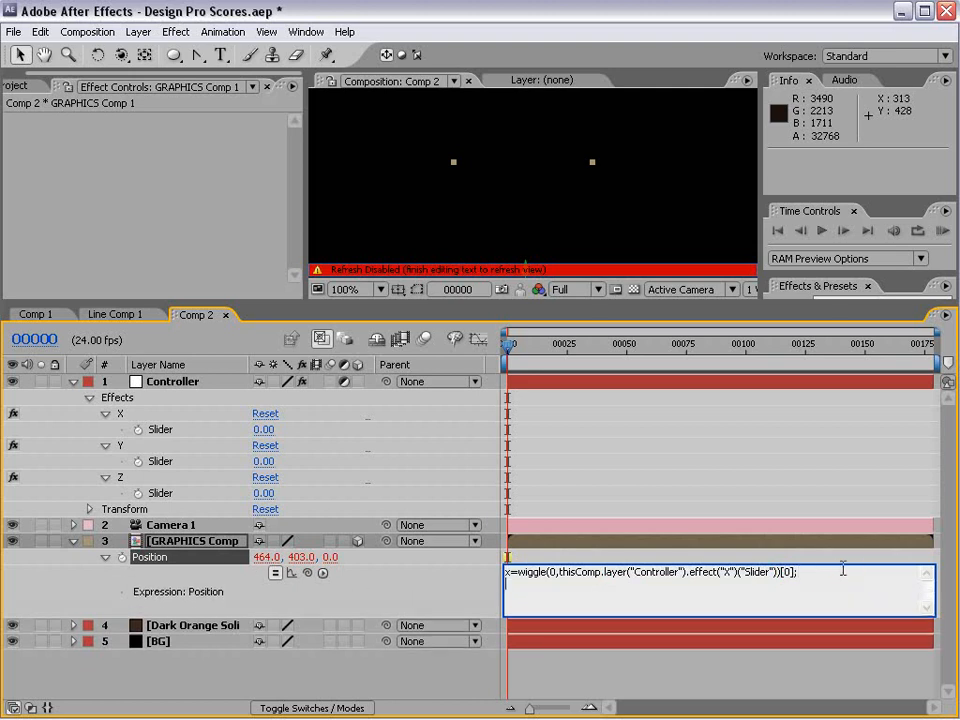
# Step: Add a y line to the Position expression: y=wiggle(0, Controller's Y slider)[1], ending in a semicolon
pyautogui.write('y=wiggle(0,')
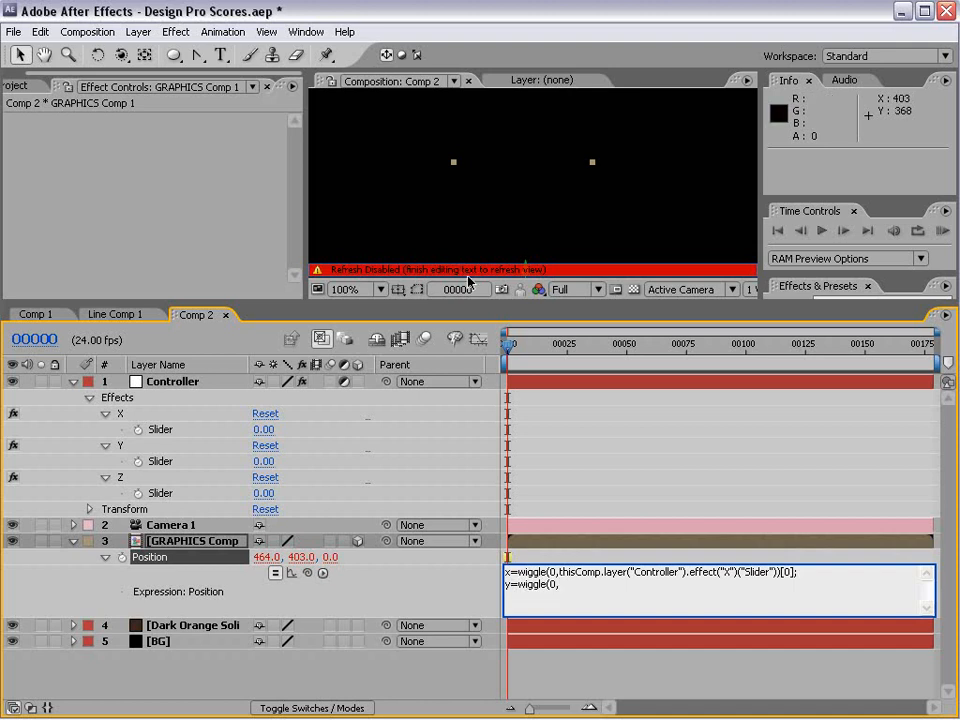
pyautogui.moveTo(307, 572); pyautogui.dragTo(175, 466)
pyautogui.write(').effect("Y")("Slider"))')
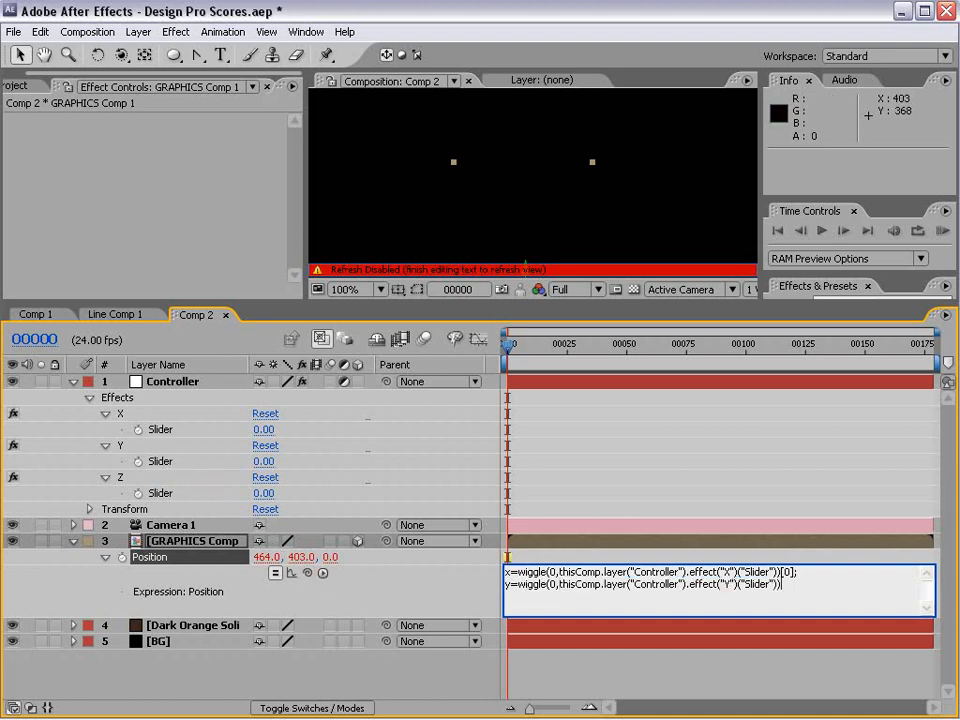
pyautogui.click(795, 580)
pyautogui.write(';')
pyautogui.write('1')
pyautogui.write(']')
pyautogui.write(';')
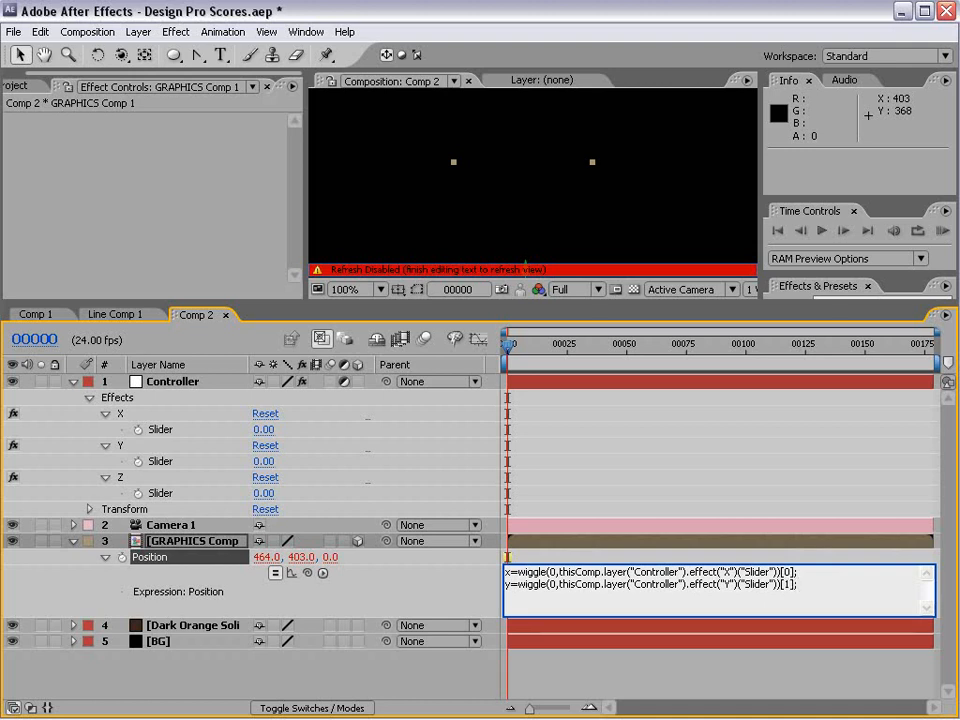
# Step: Add a z line to the Position expression: z=wiggle(0, Controller's Z slider)[2], ending in a semicolon
pyautogui.press('Return')
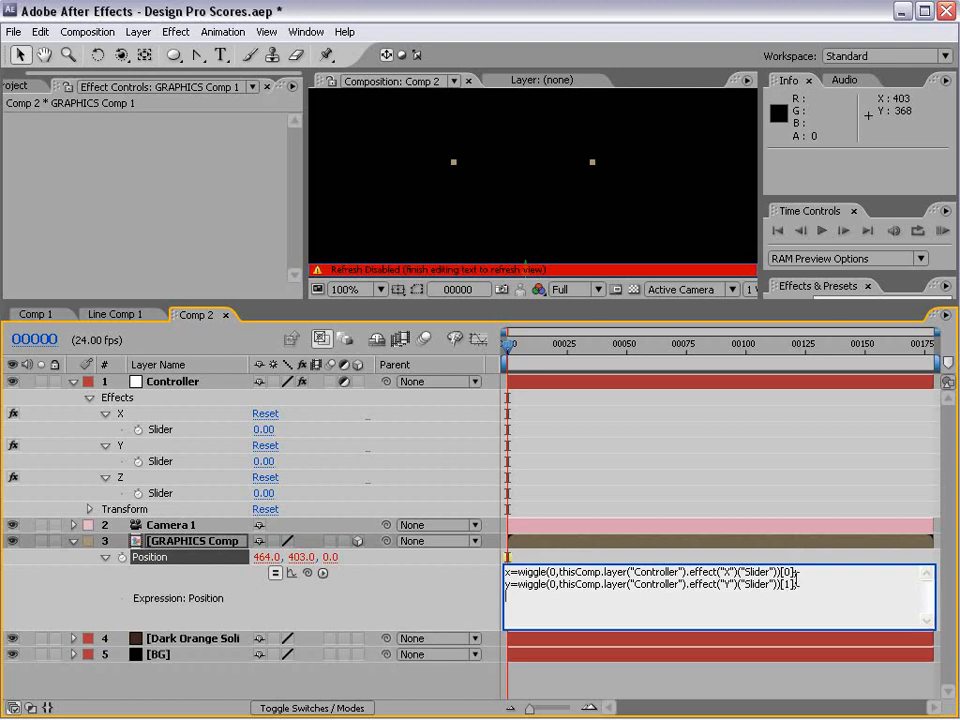
pyautogui.write('z=wiggle(0,')
pyautogui.moveTo(307, 573); pyautogui.dragTo(175, 497)
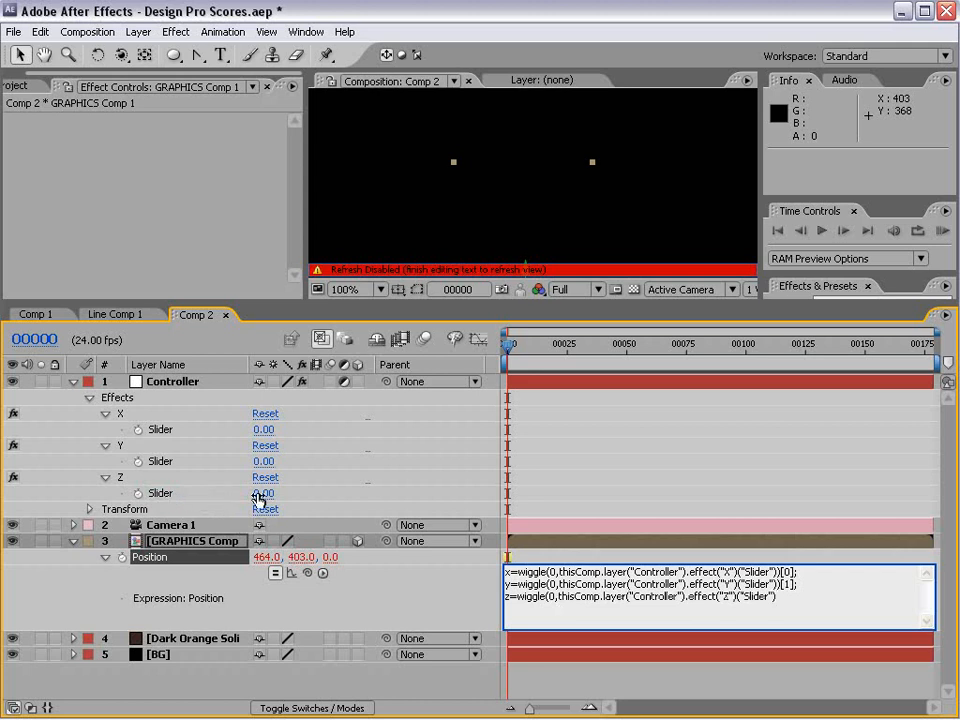
pyautogui.write(')[')
pyautogui.press('Return')
# Step: Finish the Position expression with the array [x,y,z] and apply it to the GRAPHICS Comp 1 layer
pyautogui.write('[')
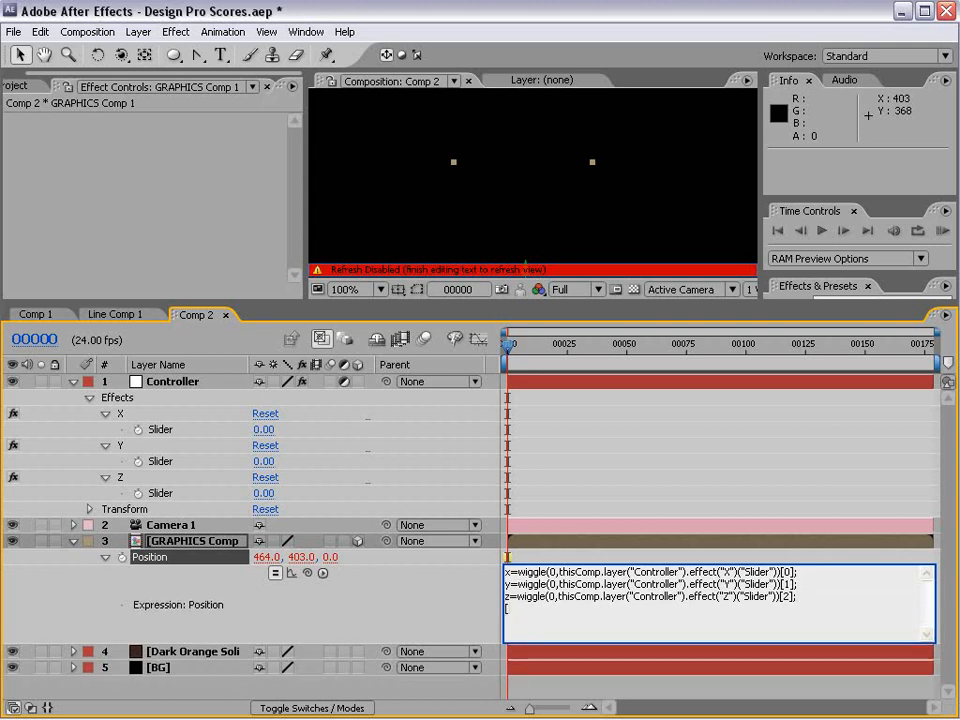
pyautogui.write('x,y,z')
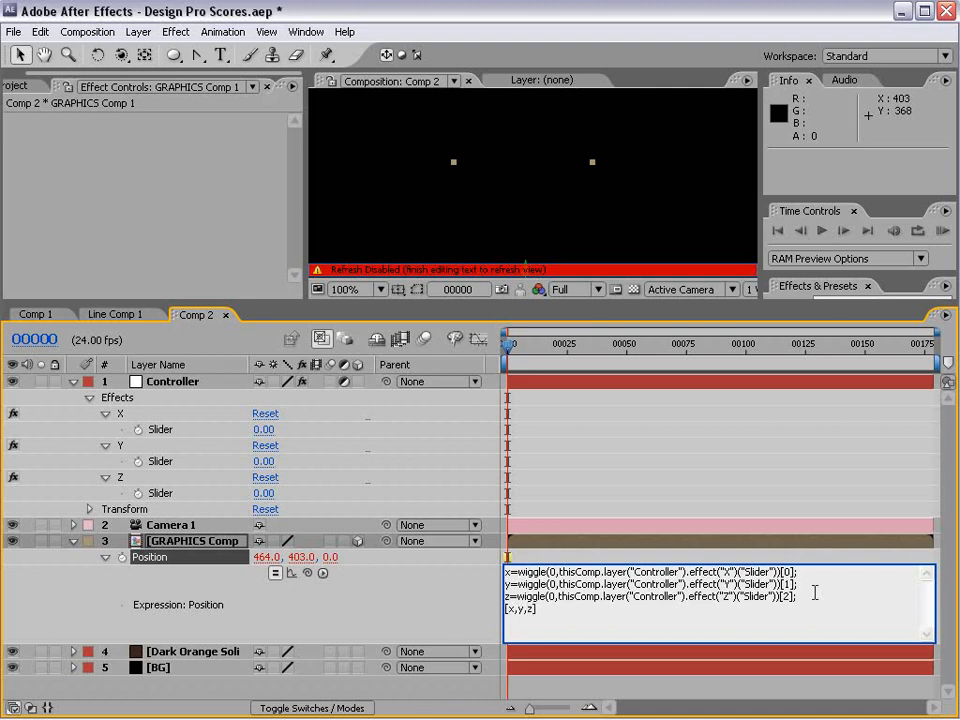
pyautogui.moveTo(830, 596); pyautogui.dragTo(505, 571)
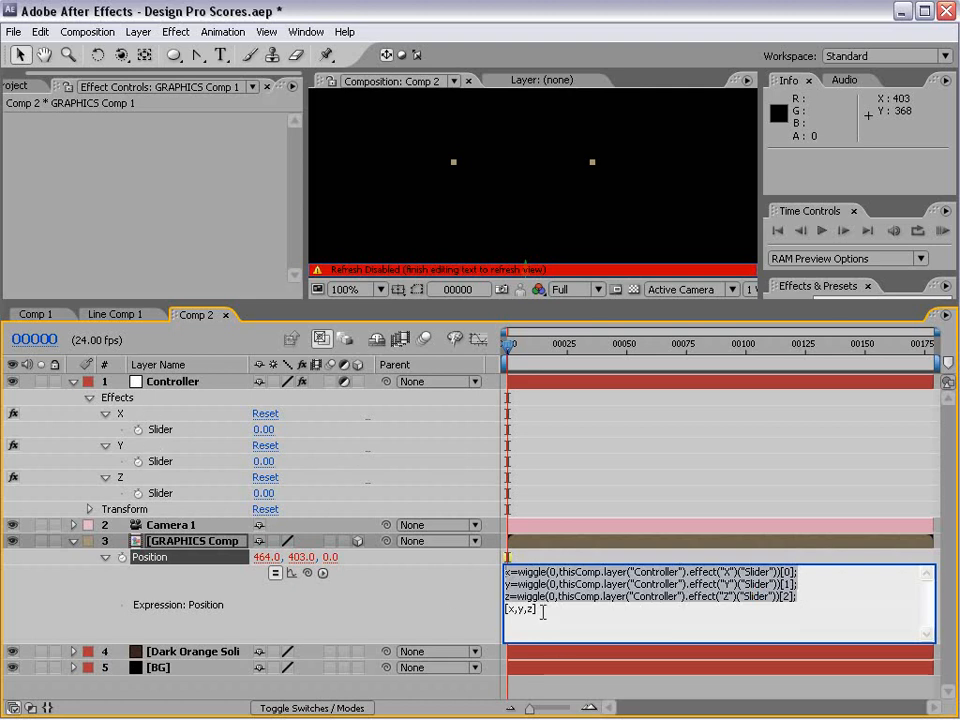
pyautogui.click(494, 612)
pyautogui.click(567, 620)
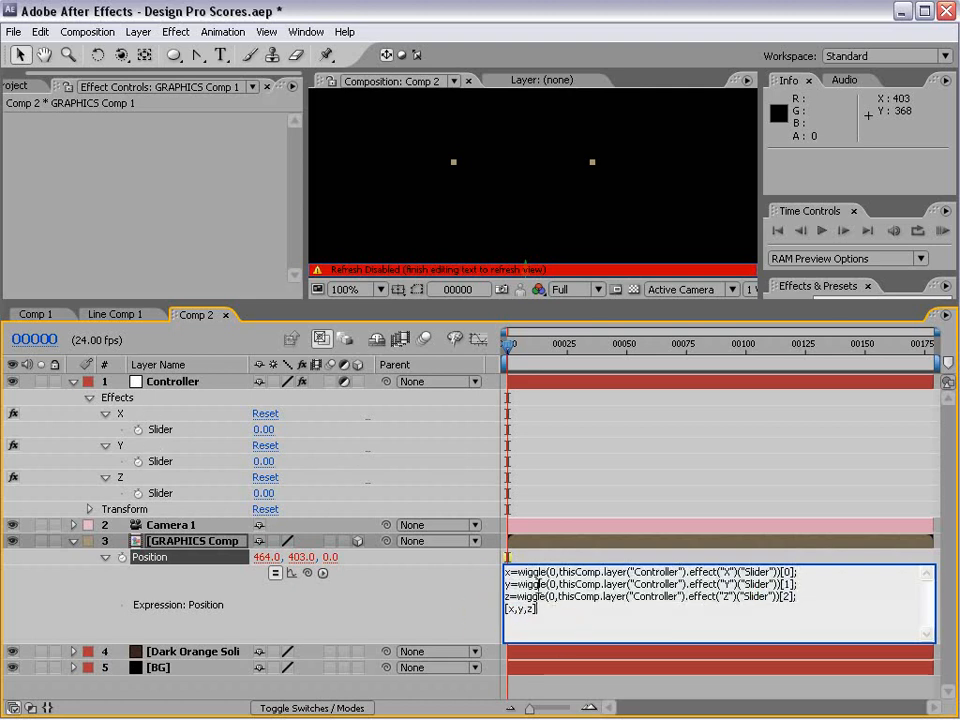
pyautogui.click(541, 560)
pyautogui.click(542, 550)
pyautogui.scroll(-2, 525, 182)
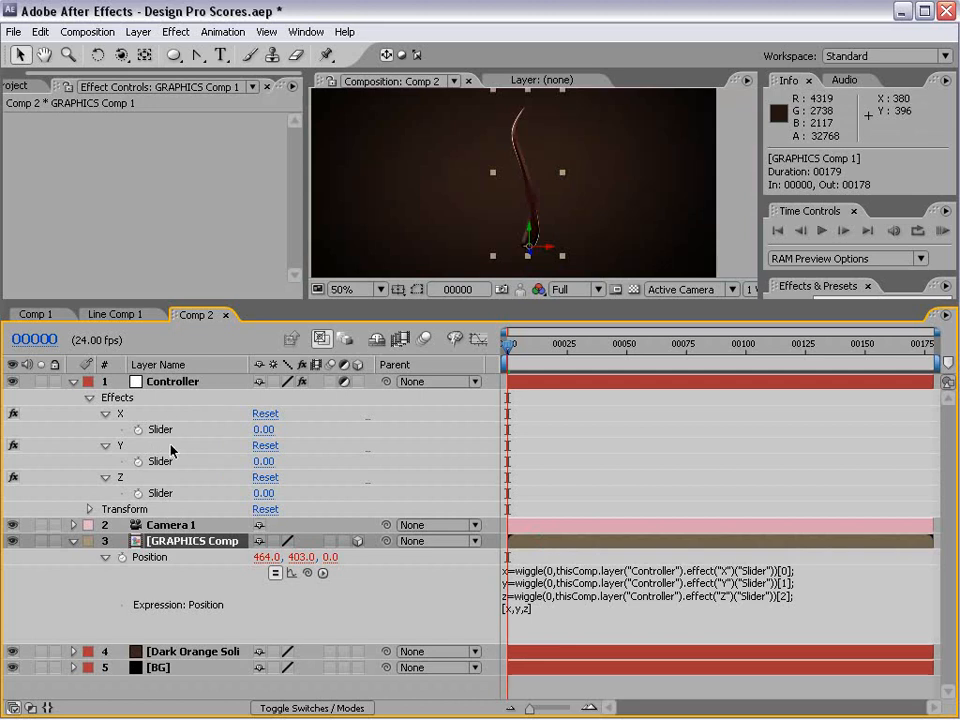
# Step: Duplicate the Controller layer's Z slider effect and name the copy RotationRandom
pyautogui.click(172, 388)
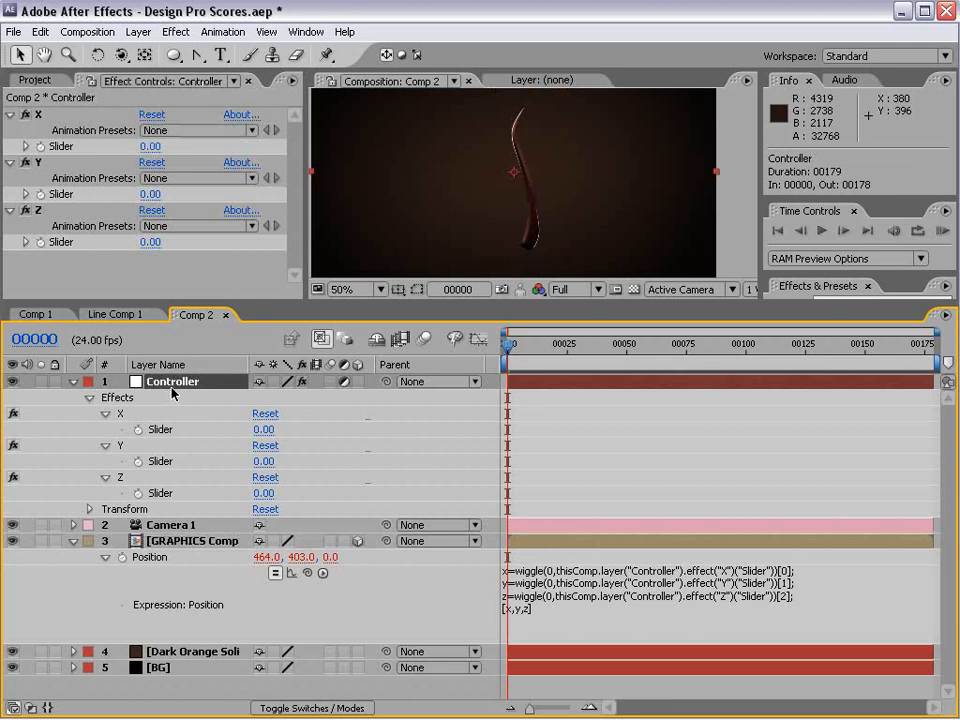
pyautogui.click(40, 210)
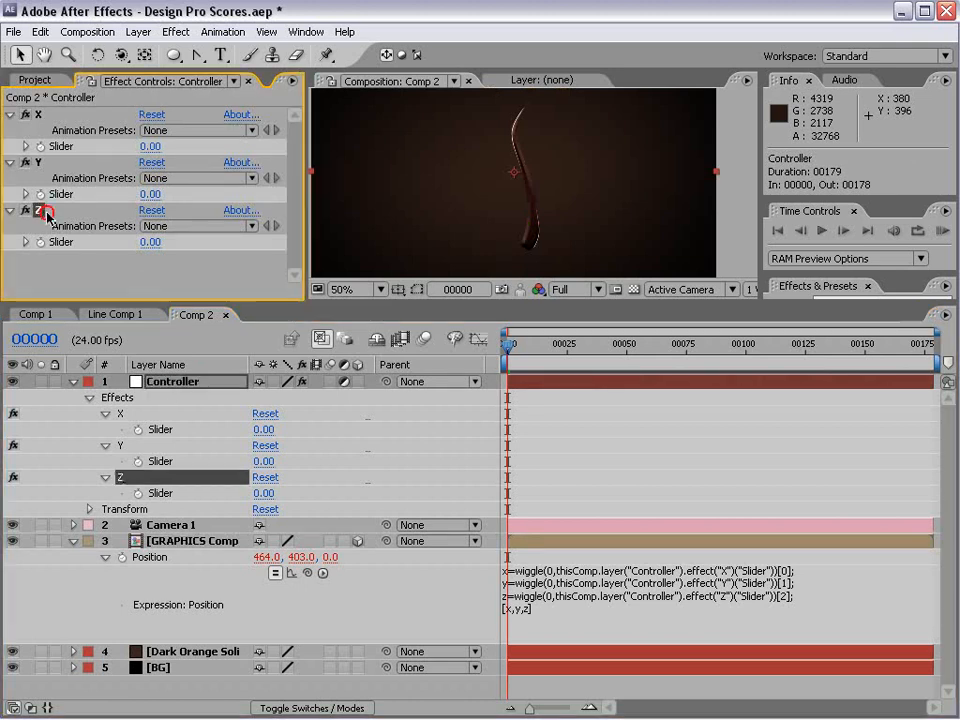
pyautogui.hotkey('ctrl', 'd')
pyautogui.press('Return')
pyautogui.write('RotationRando')
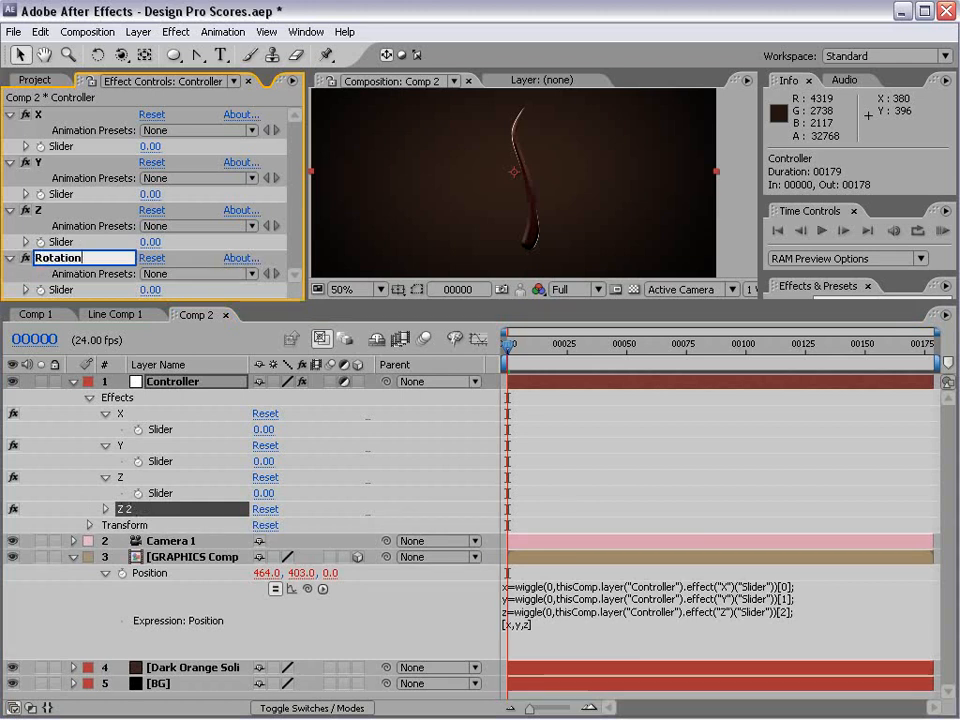
pyautogui.press('BackSpace')
pyautogui.write('om')
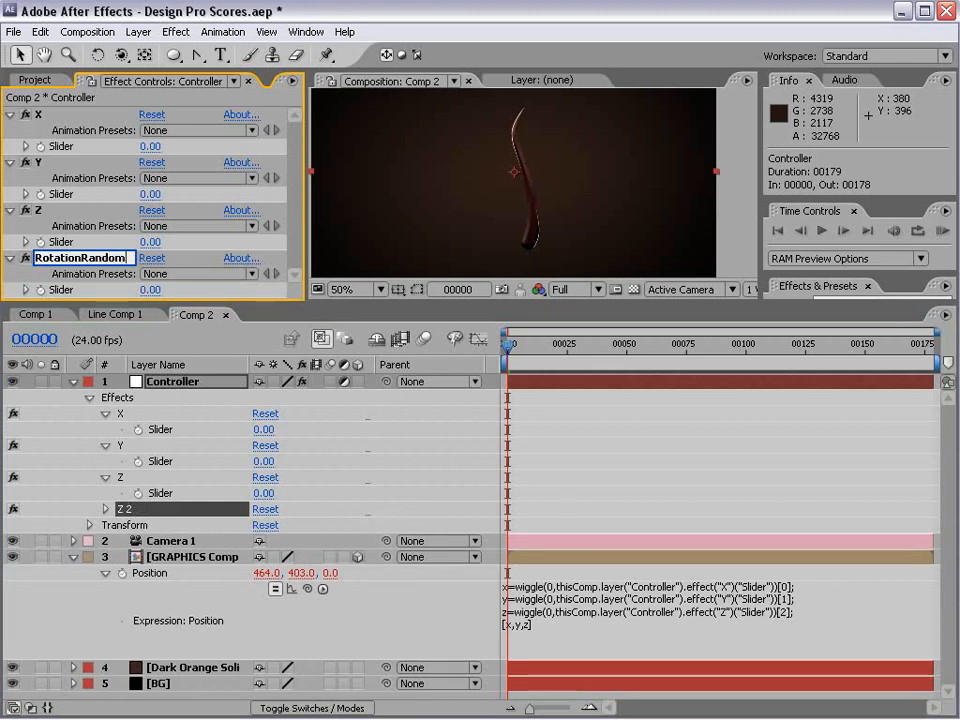
# Step: Show the rotation properties of the GRAPHICS Comp 1 layer and expand the Controller's RotationRandom slider
pyautogui.click(166, 568)
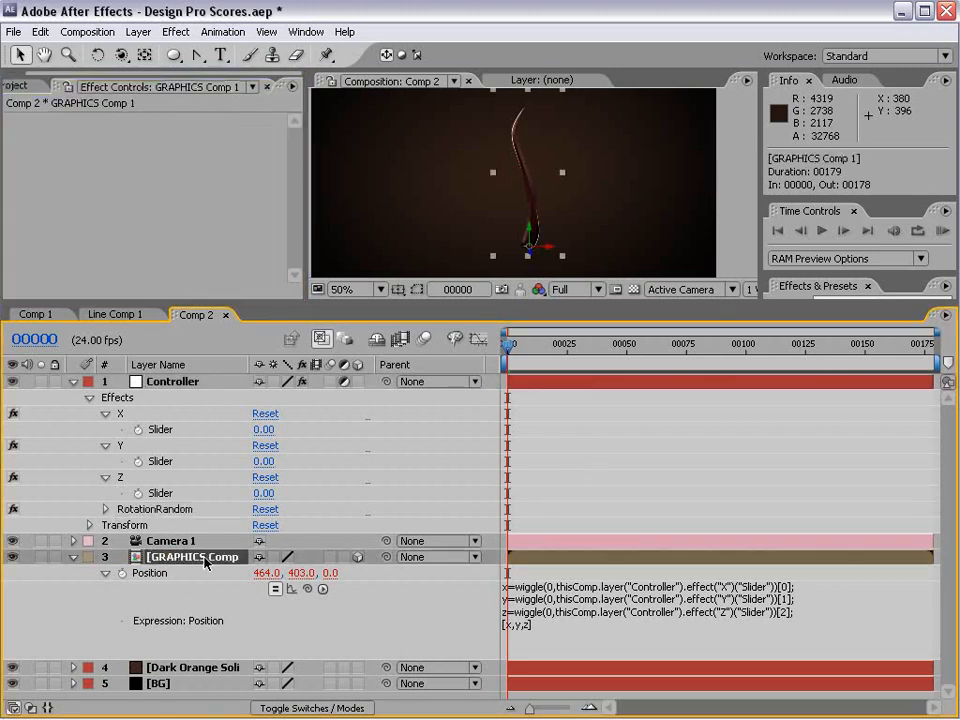
pyautogui.hotkey('shift', 'r')
pyautogui.scroll(-2, 318, 600)
pyautogui.click(105, 462)
pyautogui.press('space')
pyautogui.moveTo(289, 598); pyautogui.dragTo(303, 571)
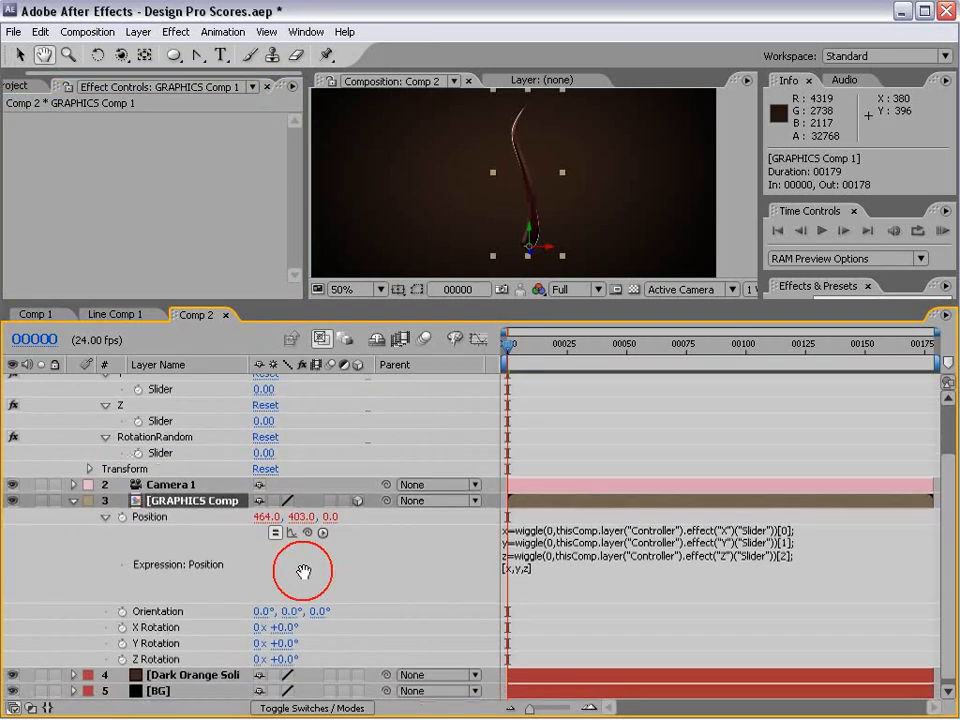
# Step: Add an Orientation expression to the GRAPHICS Comp 1 layer: wiggle(0, Controller's RotationRandom slider)
pyautogui.keyDown('alt'); pyautogui.click(122, 611); pyautogui.keyUp('alt')
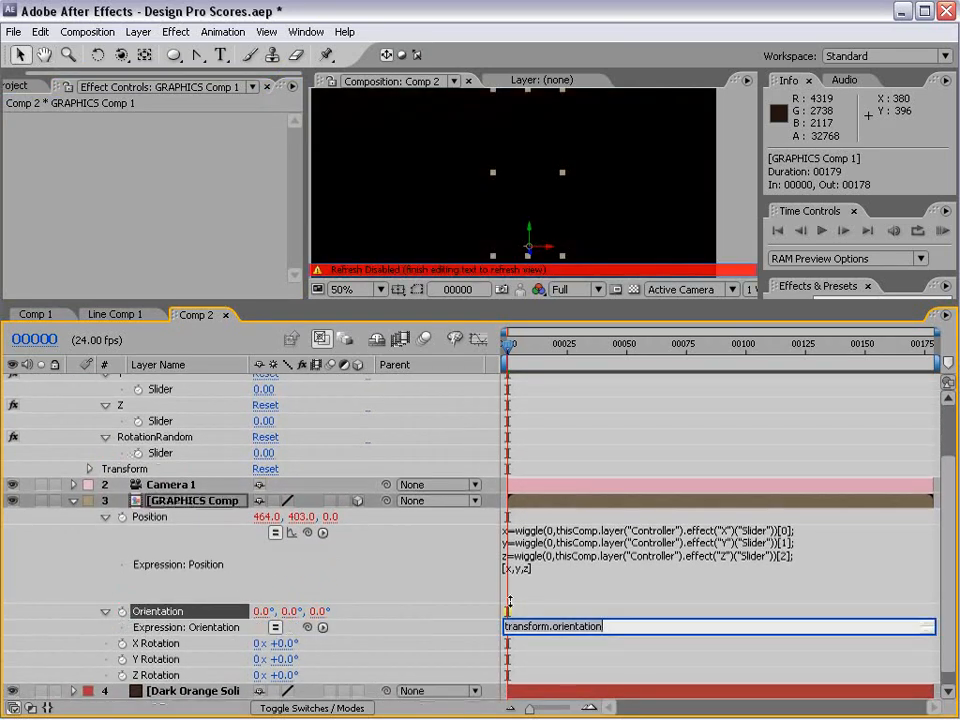
pyautogui.write('wiggl')
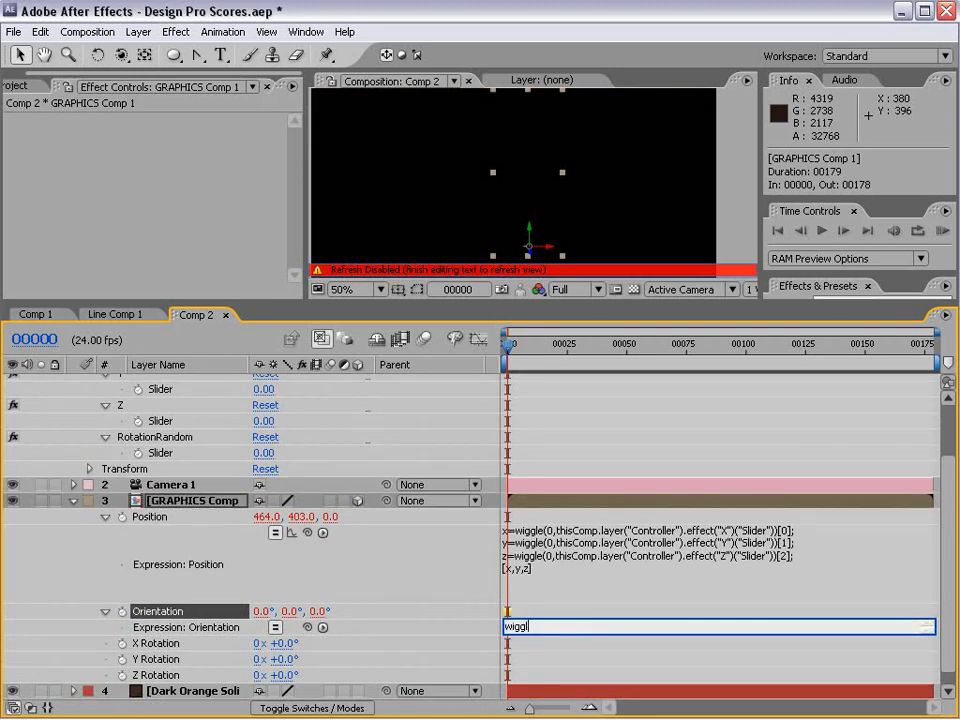
pyautogui.write('e(0,')
pyautogui.moveTo(307, 627); pyautogui.dragTo(186, 452)
pyautogui.write(',')
pyautogui.write(')')
pyautogui.write(')("Slider"))')
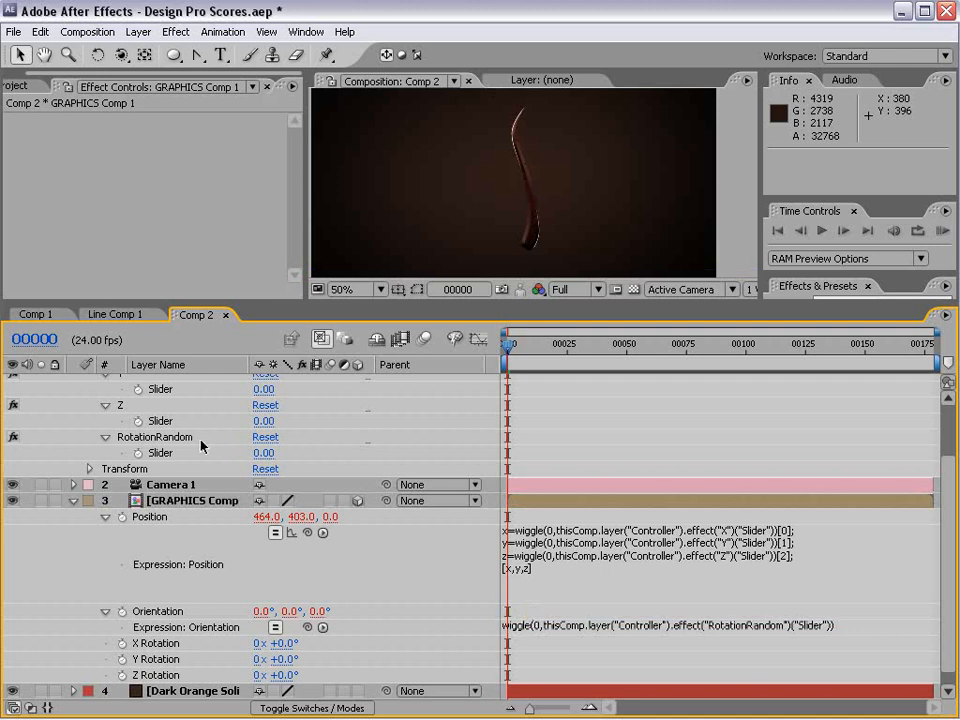
# Step: Test the Controller's RotationRandom slider at 9, 23 and 211, and reset it to 0
pyautogui.click(160, 441)
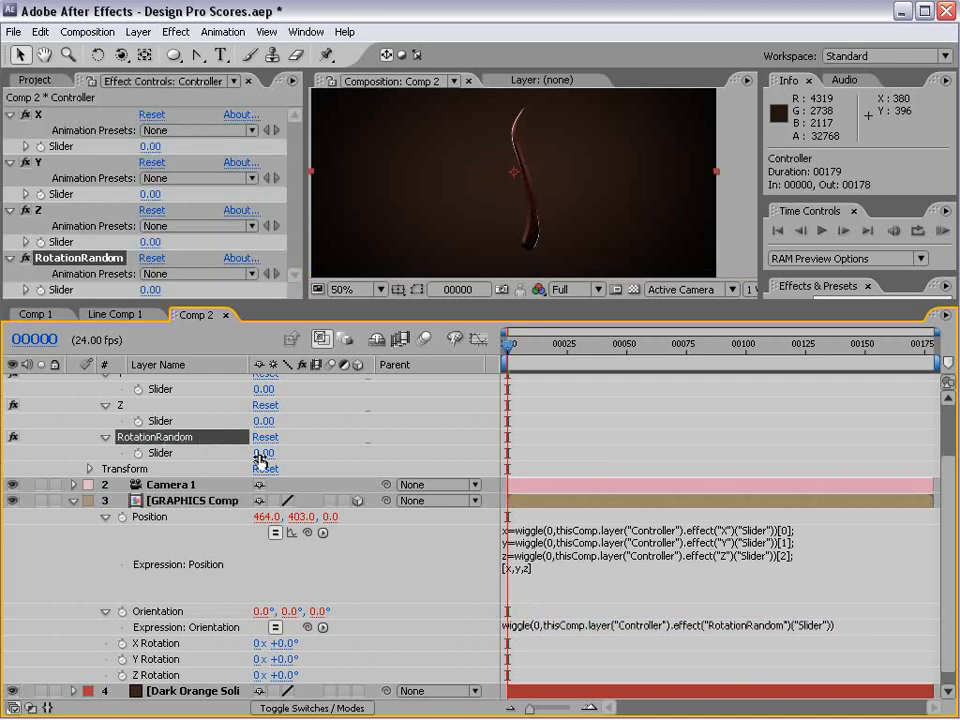
pyautogui.moveTo(259, 453); pyautogui.dragTo(262, 453)
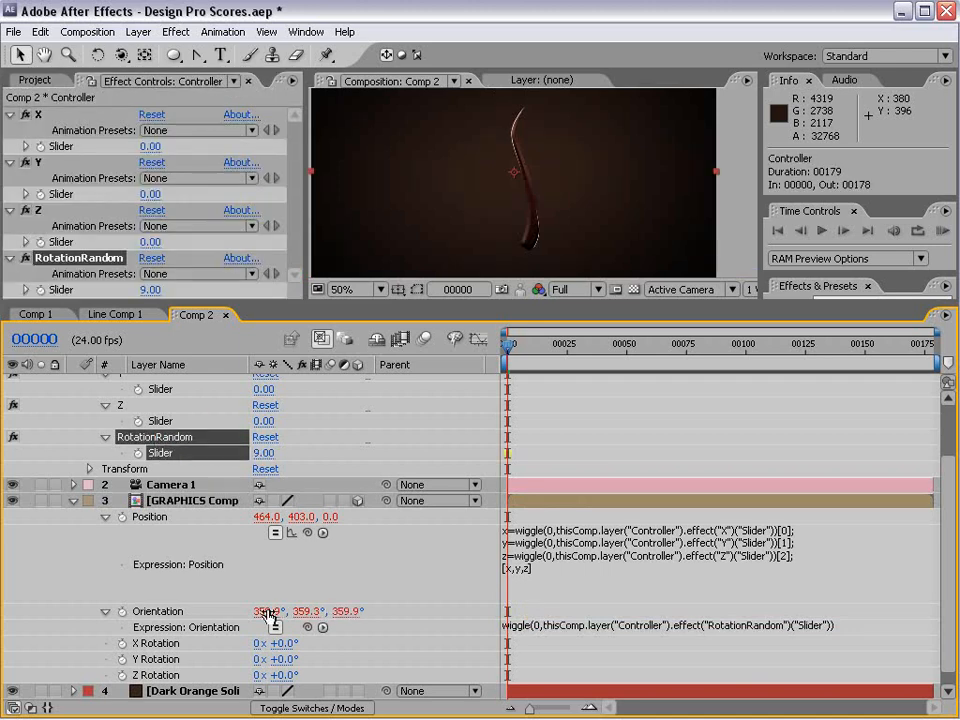
pyautogui.moveTo(262, 453); pyautogui.dragTo(282, 453)
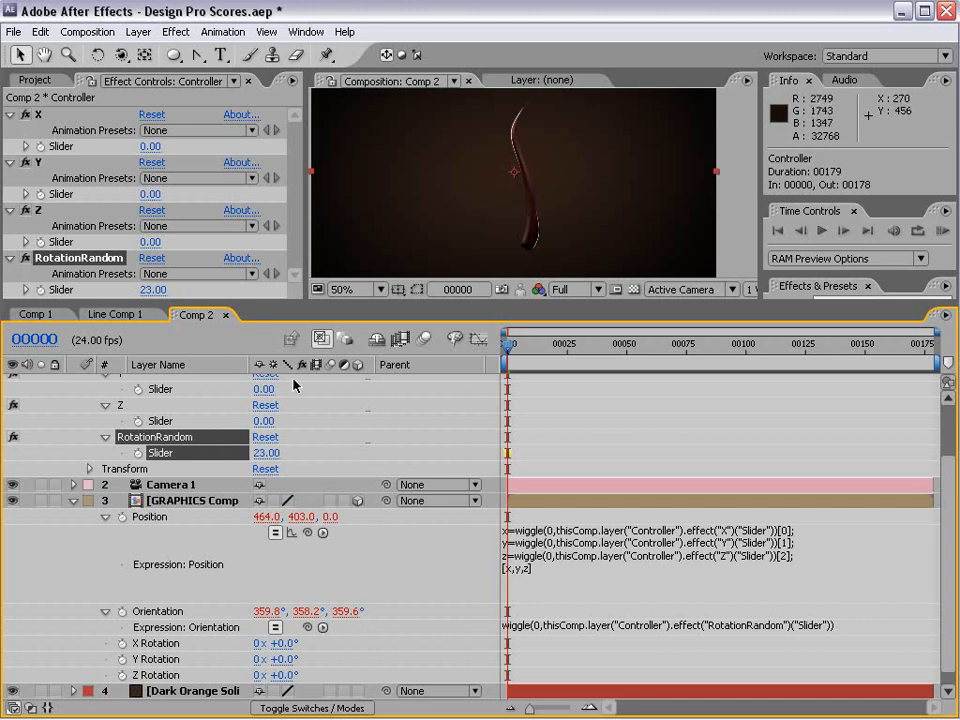
pyautogui.moveTo(260, 452); pyautogui.dragTo(310, 444)
pyautogui.click(279, 453)
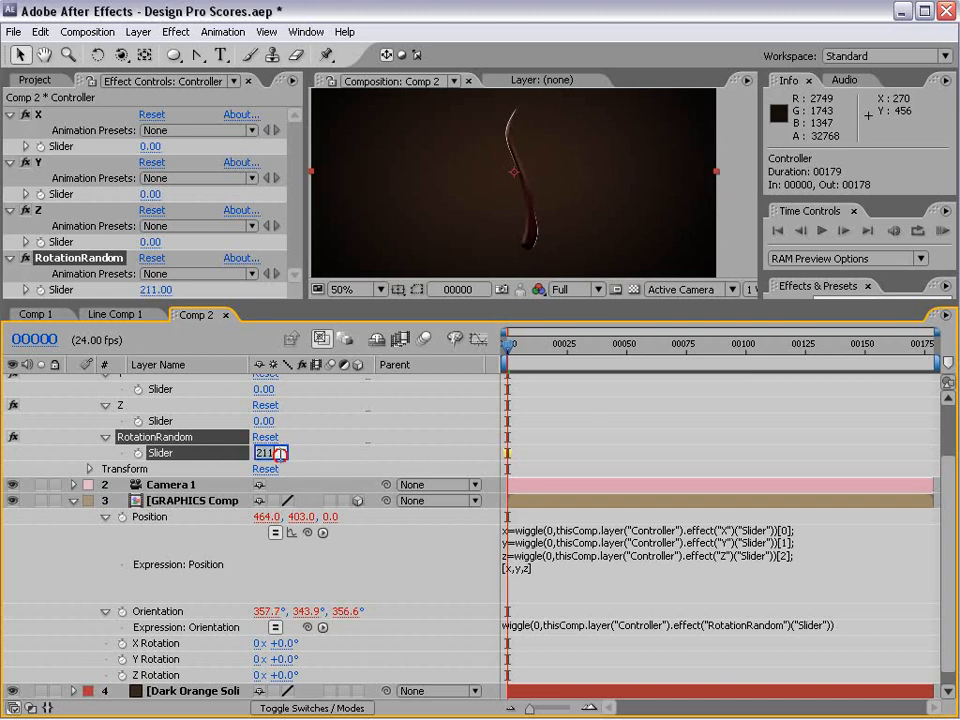
pyautogui.write('0')
pyautogui.press('Return')
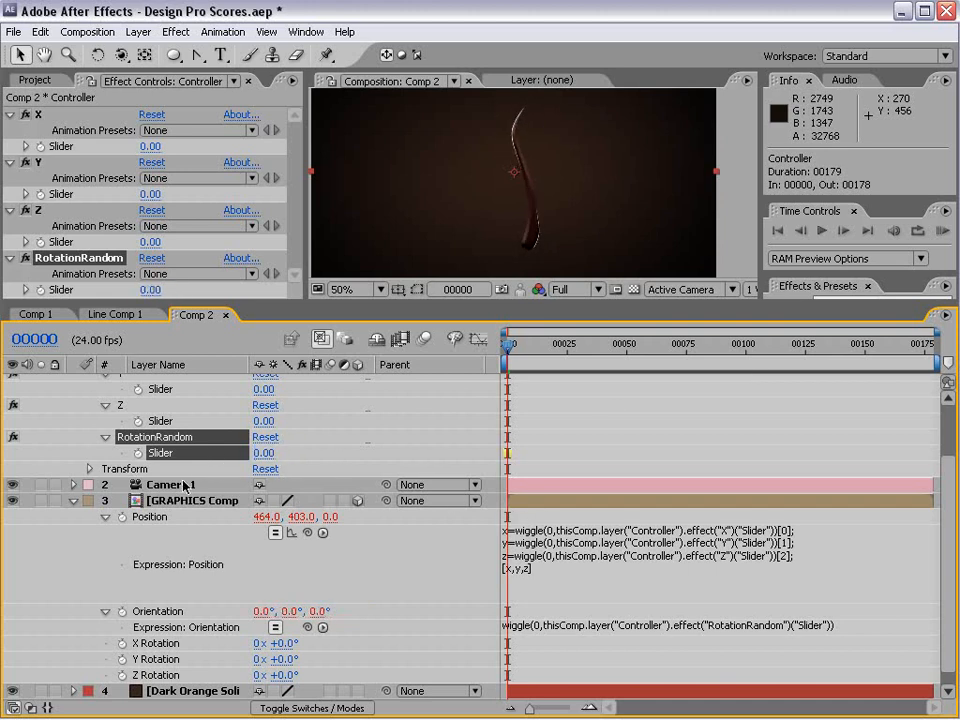
# Step: Collapse the GRAPHICS Comp 1 and Controller layer properties and set the preview resolution to Half
pyautogui.click(74, 501)
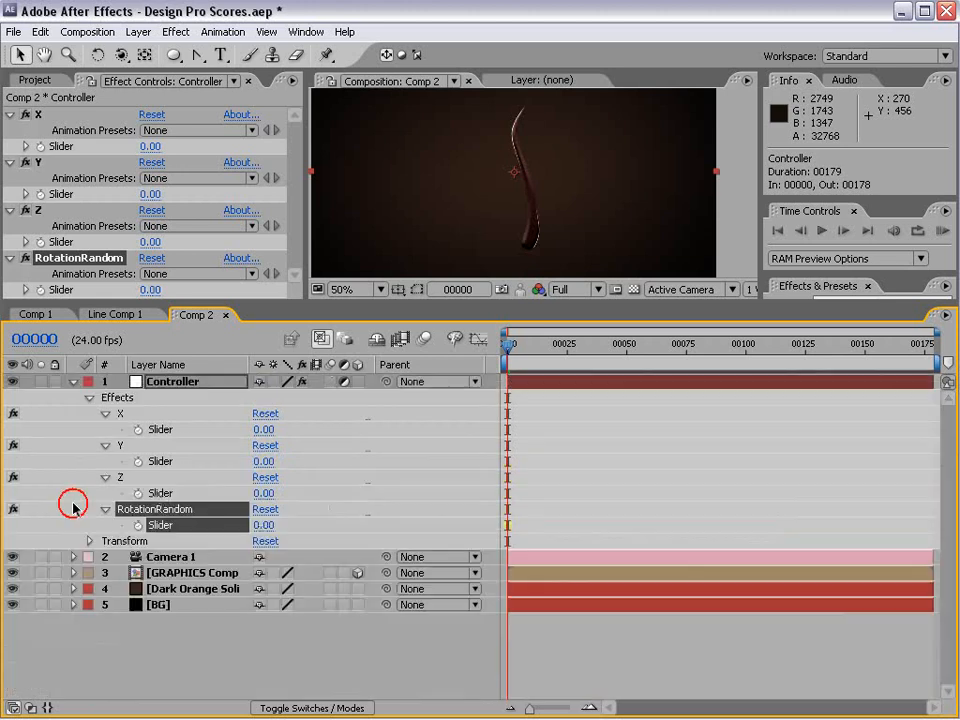
pyautogui.click(74, 382)
pyautogui.click(562, 289)
pyautogui.click(576, 325)
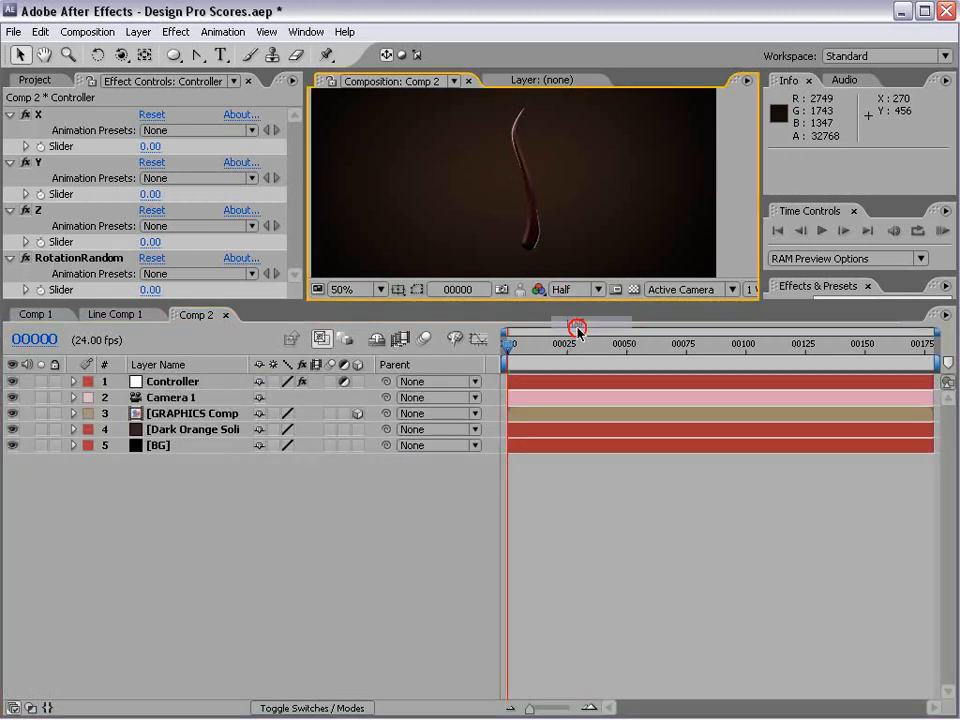
# Step: Enlarge the composition viewer and recentre the Comp 2 frame in it
pyautogui.moveTo(489, 304); pyautogui.dragTo(474, 386)
pyautogui.press('space')
pyautogui.moveTo(491, 248); pyautogui.dragTo(502, 260)
pyautogui.click(590, 580)
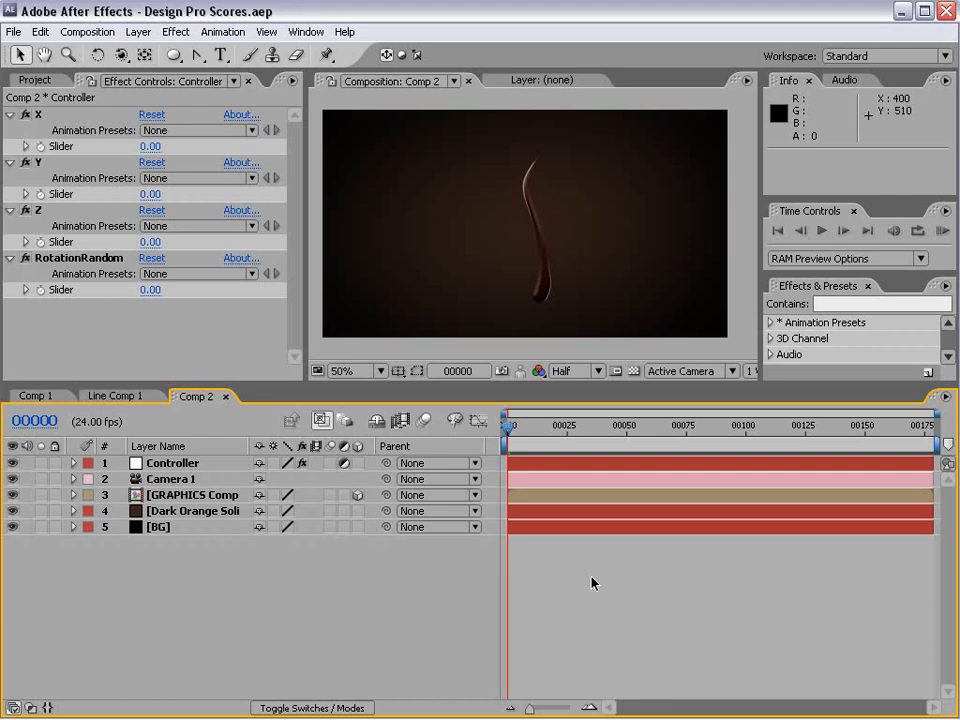
# Step: Duplicate the GRAPHICS Comp 1 layer nine times
pyautogui.click(203, 503)
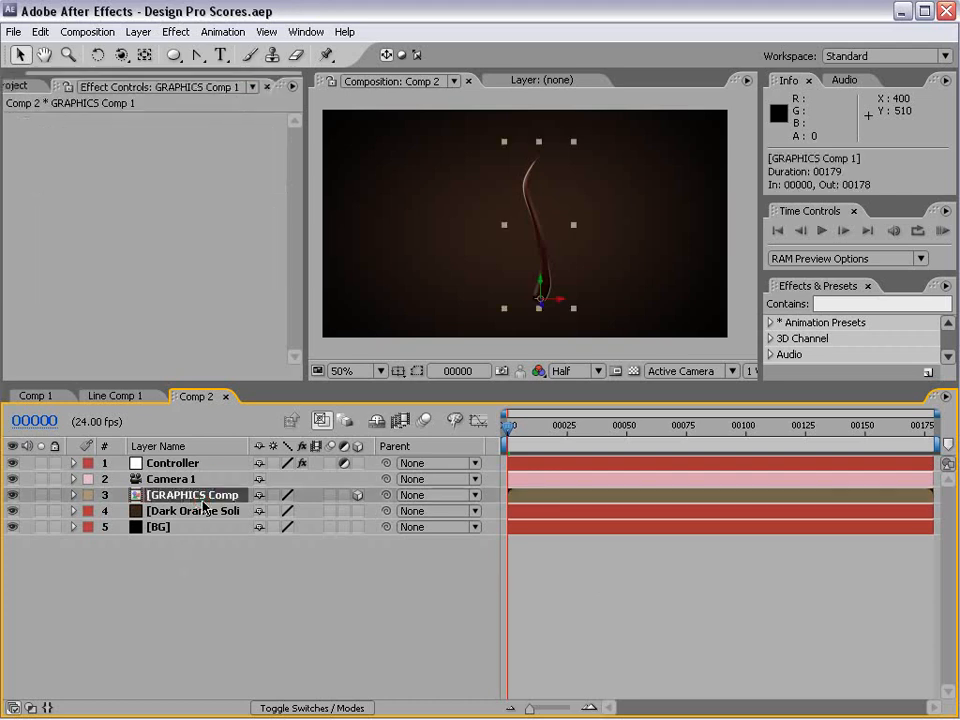
pyautogui.hotkey('ctrl', 'd')
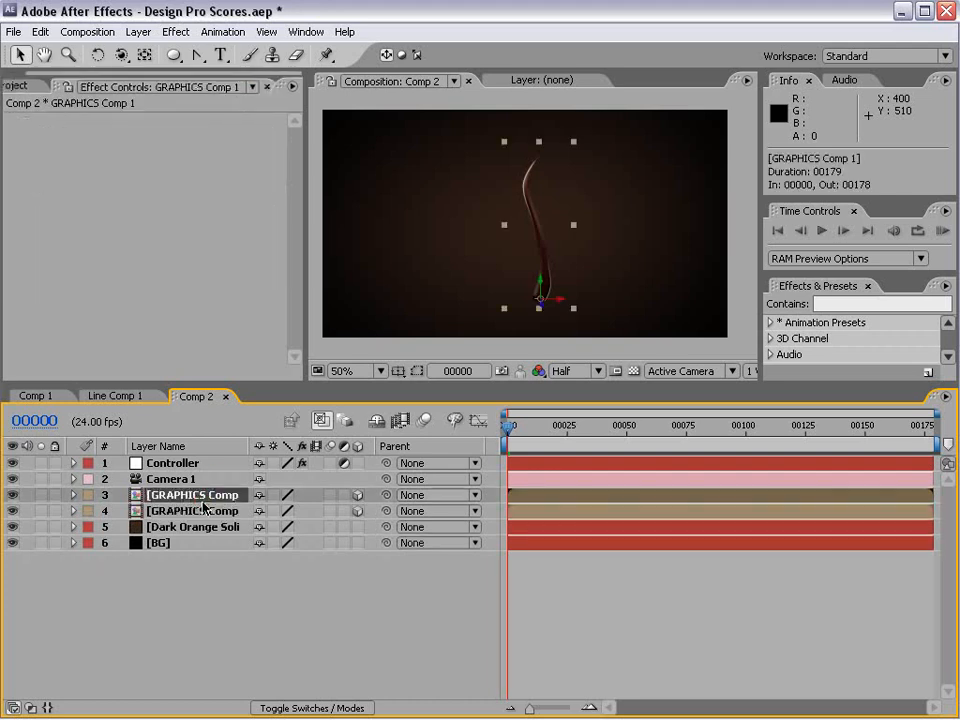
pyautogui.hotkey('ctrl', 'd')
pyautogui.hotkey('ctrl', 'd')
pyautogui.hotkey('ctrl', 'd')
pyautogui.hotkey('ctrl', 'd')
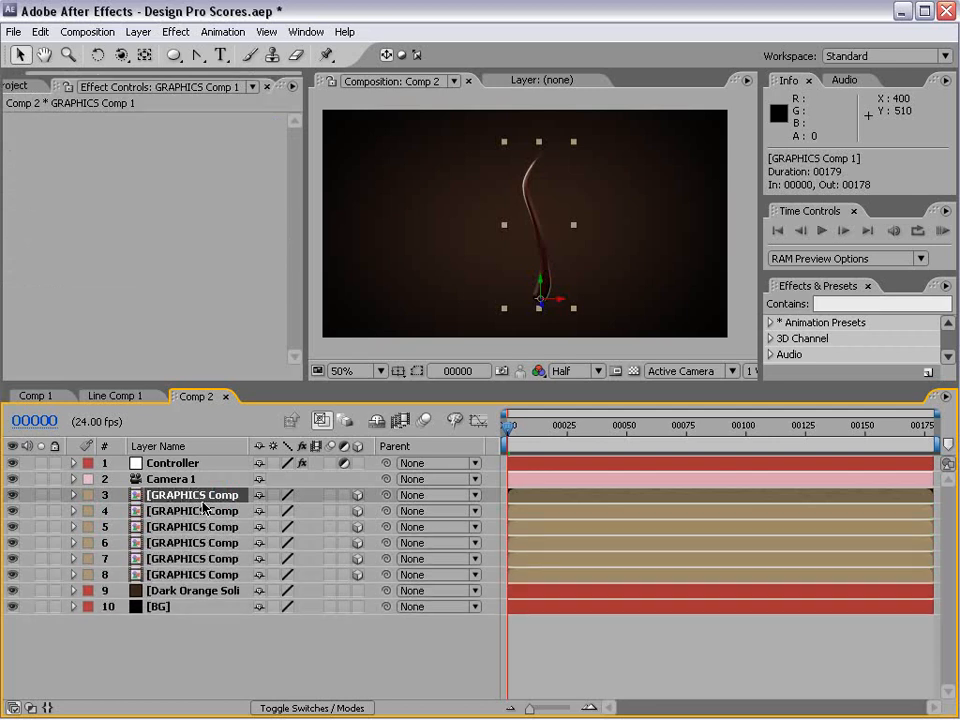
pyautogui.hotkey('ctrl', 'd')
pyautogui.hotkey('ctrl', 'd')
pyautogui.hotkey('ctrl', 'd')
pyautogui.hotkey('ctrl', 'd')
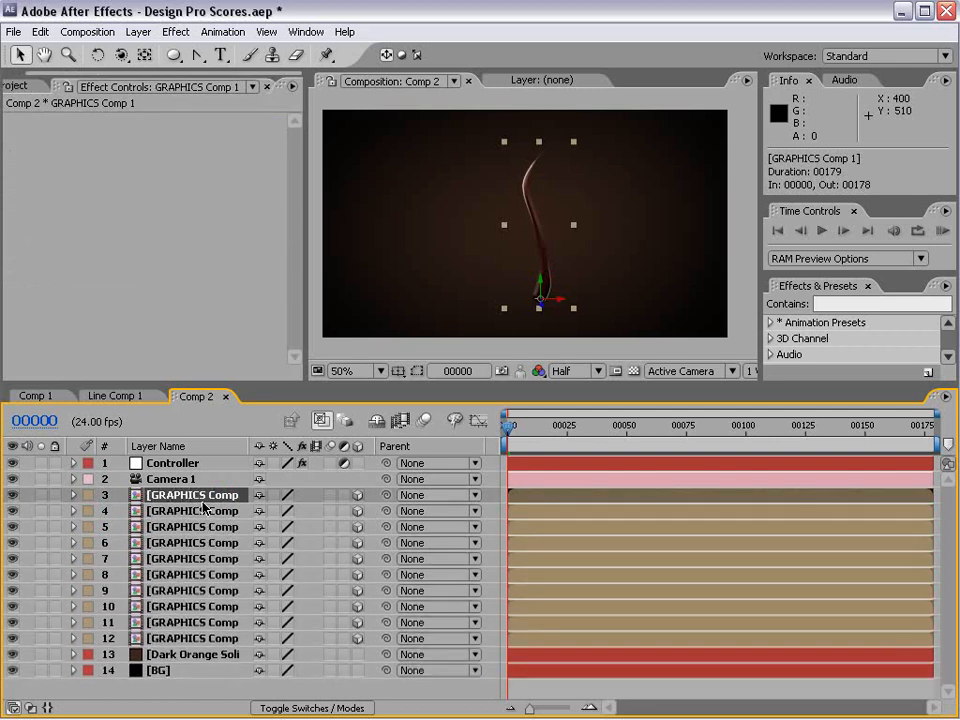
# Step: Scatter the stems by setting the Controller's X slider to 463, Y to 25 and Z to 512
pyautogui.click(171, 464)
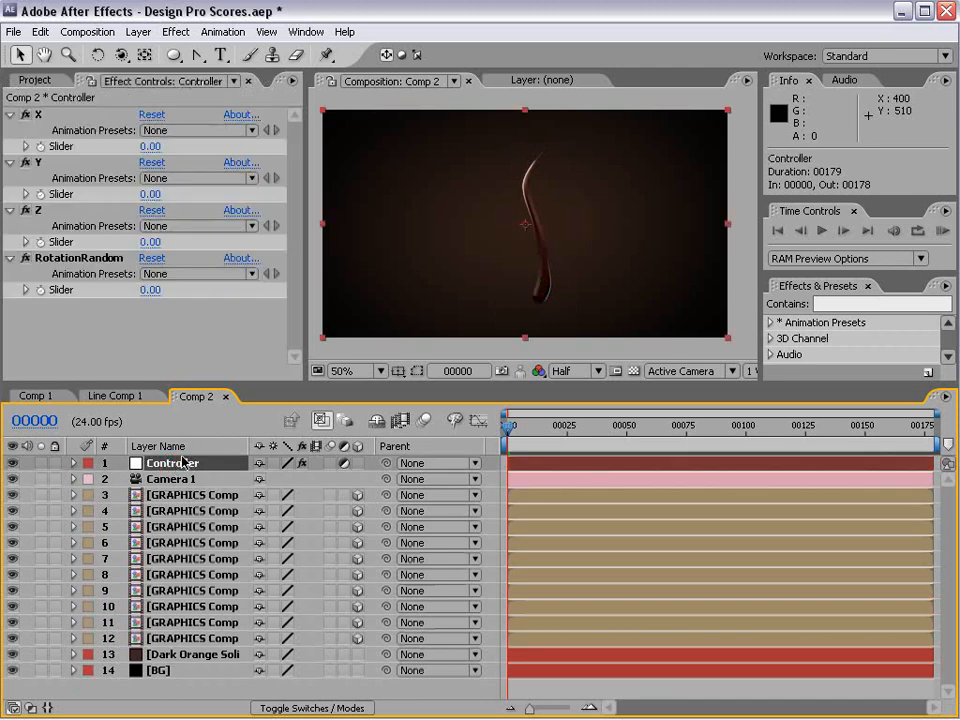
pyautogui.click(152, 146)
pyautogui.moveTo(152, 146)
pyautogui.mouseDown()
pyautogui.moveTo(531, 144)
pyautogui.moveTo(280, 147)
pyautogui.moveTo(343, 150)
pyautogui.moveTo(240, 163)
pyautogui.mouseUp()
pyautogui.moveTo(152, 194)
pyautogui.mouseDown()
pyautogui.moveTo(199, 193)
pyautogui.moveTo(173, 238)
pyautogui.moveTo(258, 240)
pyautogui.moveTo(540, 225)
pyautogui.moveTo(726, 197)
pyautogui.moveTo(677, 199)
pyautogui.moveTo(767, 201)
pyautogui.moveTo(524, 213)
pyautogui.moveTo(628, 213)
pyautogui.mouseUp()
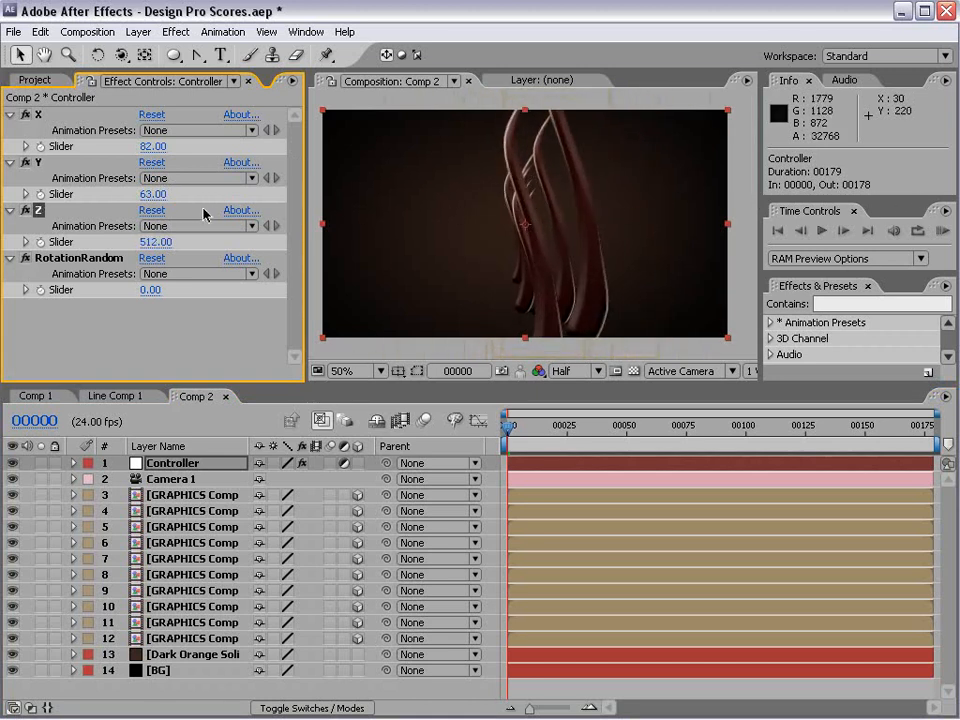
pyautogui.moveTo(150, 193); pyautogui.dragTo(328, 184)
pyautogui.moveTo(160, 193)
pyautogui.mouseDown()
pyautogui.moveTo(101, 196)
pyautogui.moveTo(152, 193)
pyautogui.mouseUp()
pyautogui.moveTo(150, 146); pyautogui.dragTo(540, 180)
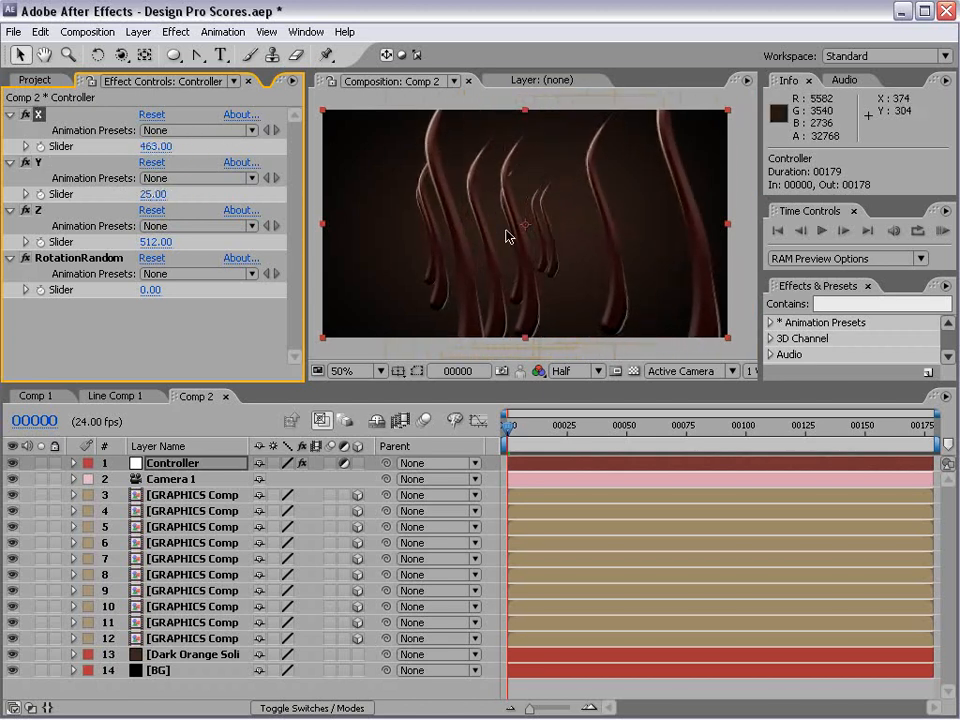
# Step: Fill the scene with more stems by making nine further duplicates of the GRAPHICS Comp 1 layer
pyautogui.click(191, 495)
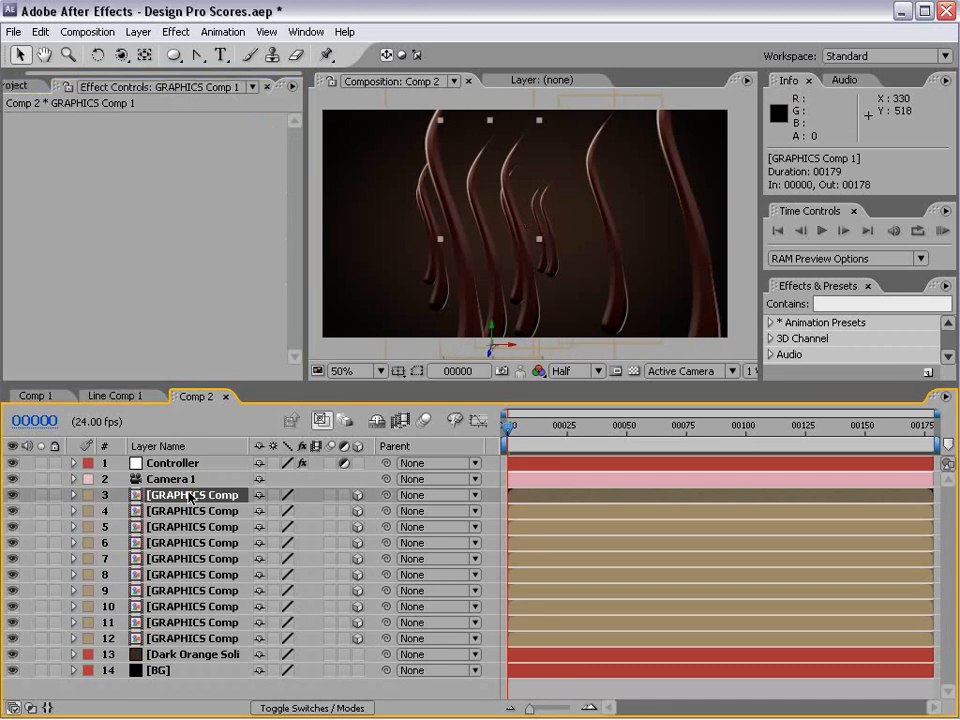
pyautogui.hotkey('ctrl', 'd')
pyautogui.hotkey('ctrl', 'd')
pyautogui.hotkey('ctrl', 'd')
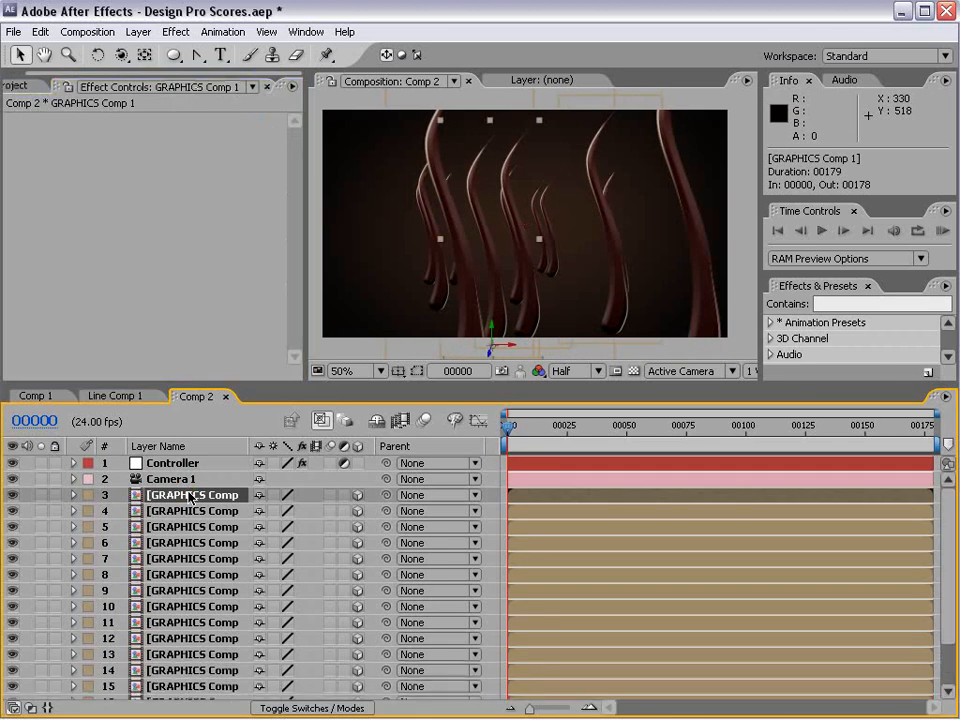
pyautogui.hotkey('ctrl', 'd')
pyautogui.hotkey('ctrl', 'd')
pyautogui.hotkey('ctrl', 'd')
pyautogui.hotkey('ctrl', 'd')
pyautogui.hotkey('ctrl', 'd')
pyautogui.hotkey('ctrl', 'd')
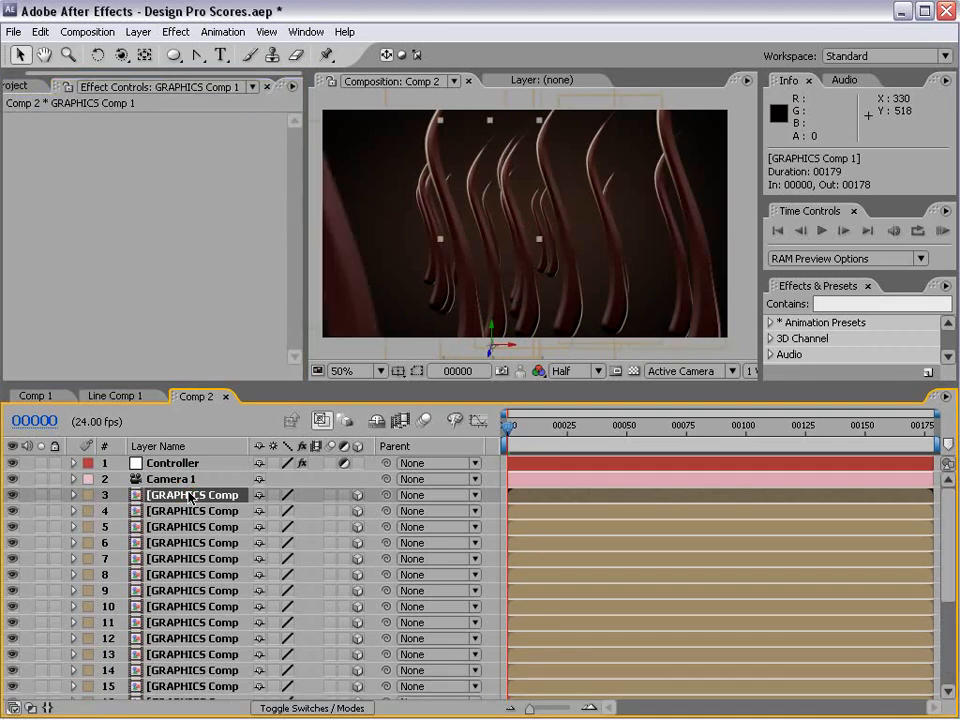
# Step: Try randomizing the stems' orientation with the Controller's RotationRandom slider
pyautogui.click(181, 466)
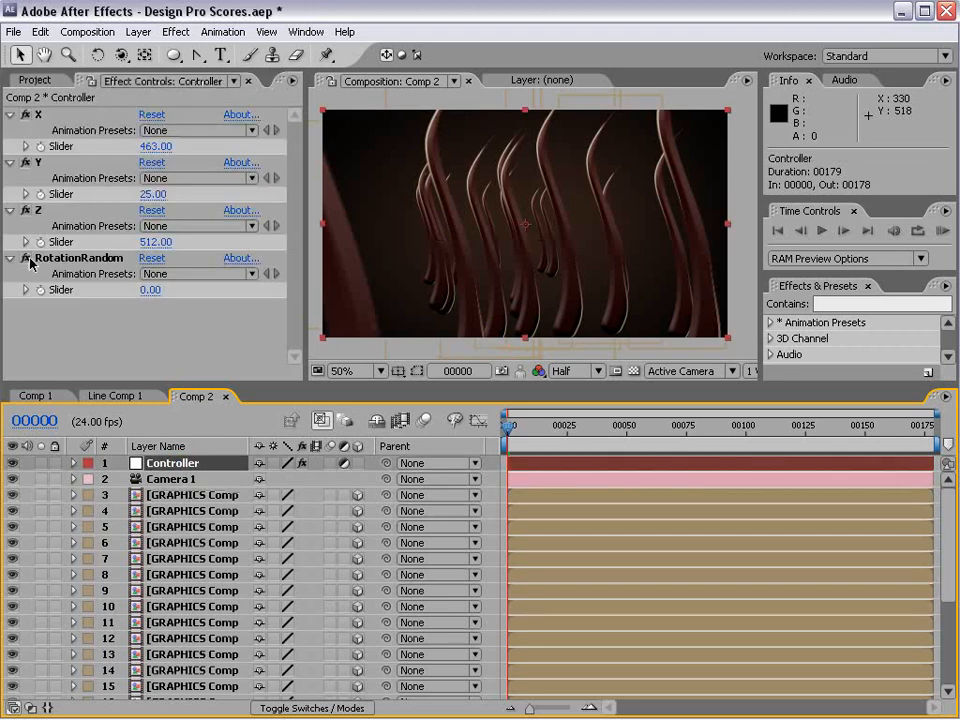
pyautogui.moveTo(149, 298); pyautogui.dragTo(176, 288)
# Step: Examine the Turbulent Displace settings on the Glow Stream 9 layer in Comp 1
pyautogui.click(22, 400)
pyautogui.click(190, 580)
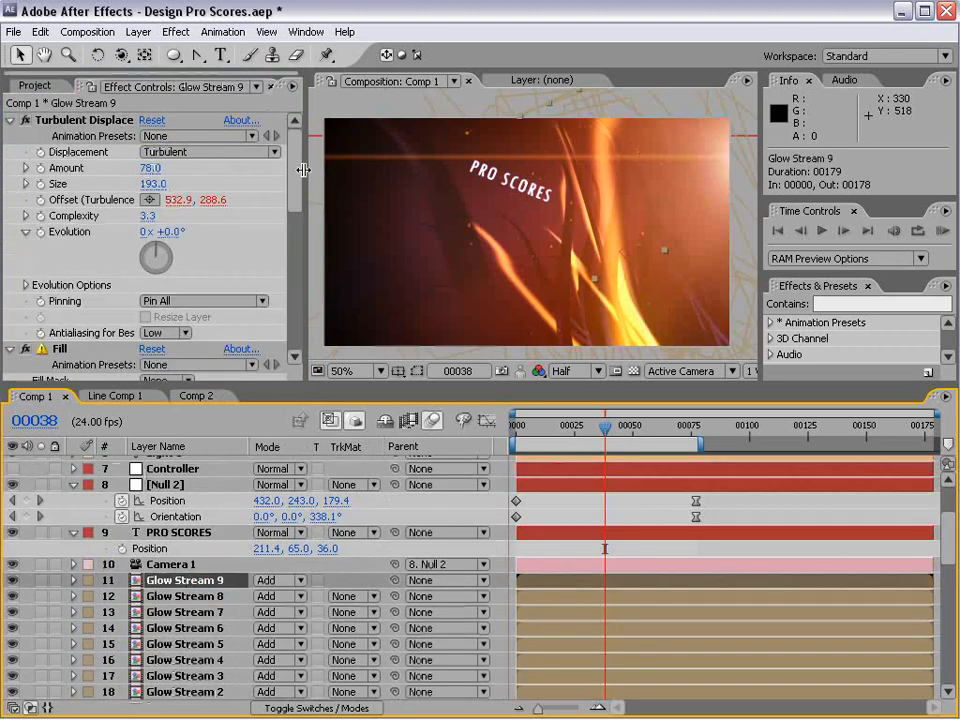
pyautogui.click(107, 121)
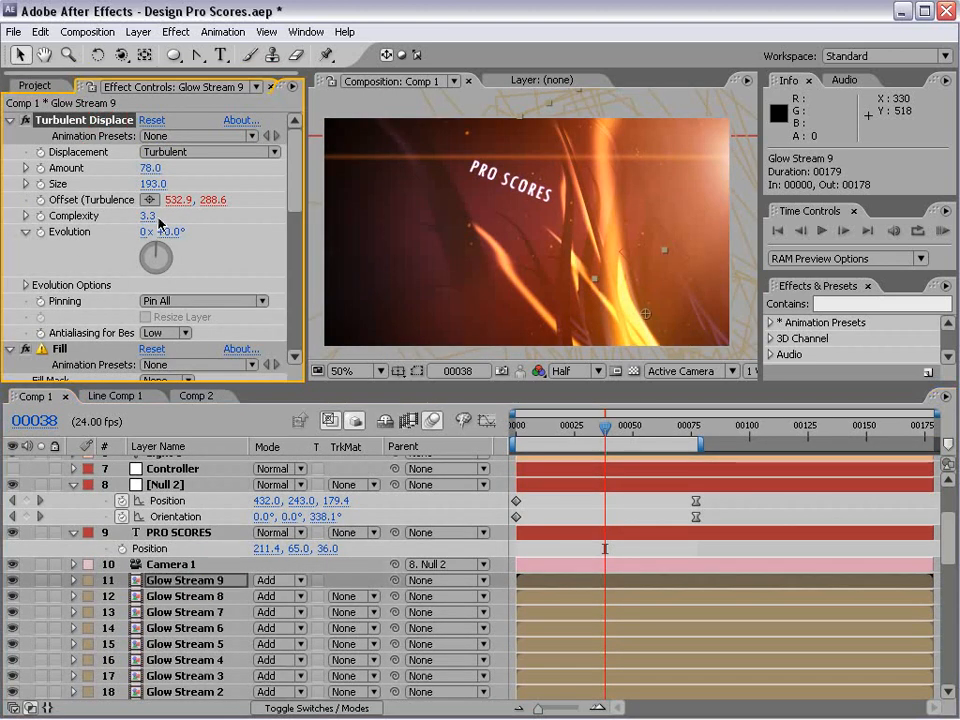
# Step: Delete the duplicated stems in Comp 2, keeping a single GRAPHICS Comp 1 layer
pyautogui.click(197, 396)
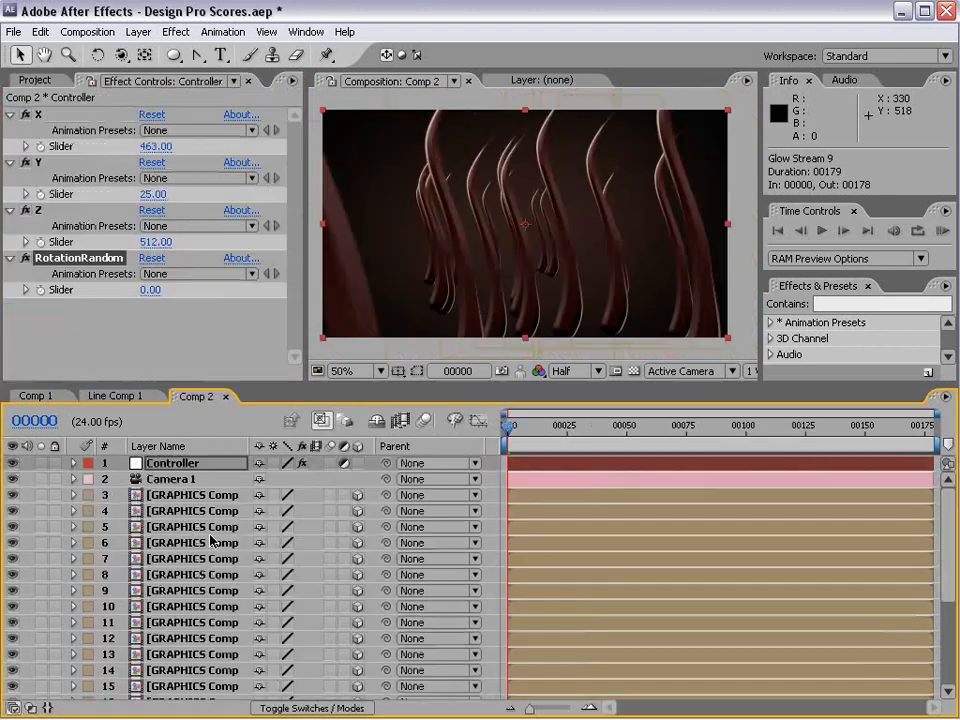
pyautogui.click(158, 498)
pyautogui.moveTo(955, 527); pyautogui.dragTo(949, 559)
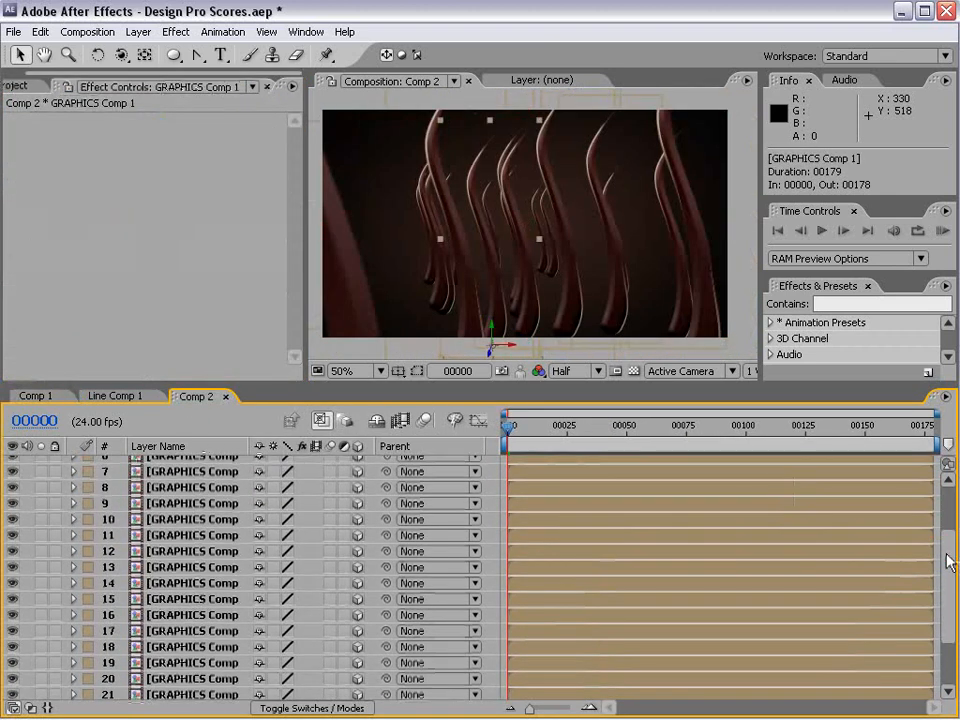
pyautogui.keyDown('shift'); pyautogui.click(205, 679); pyautogui.keyUp('shift')
pyautogui.press('Delete')
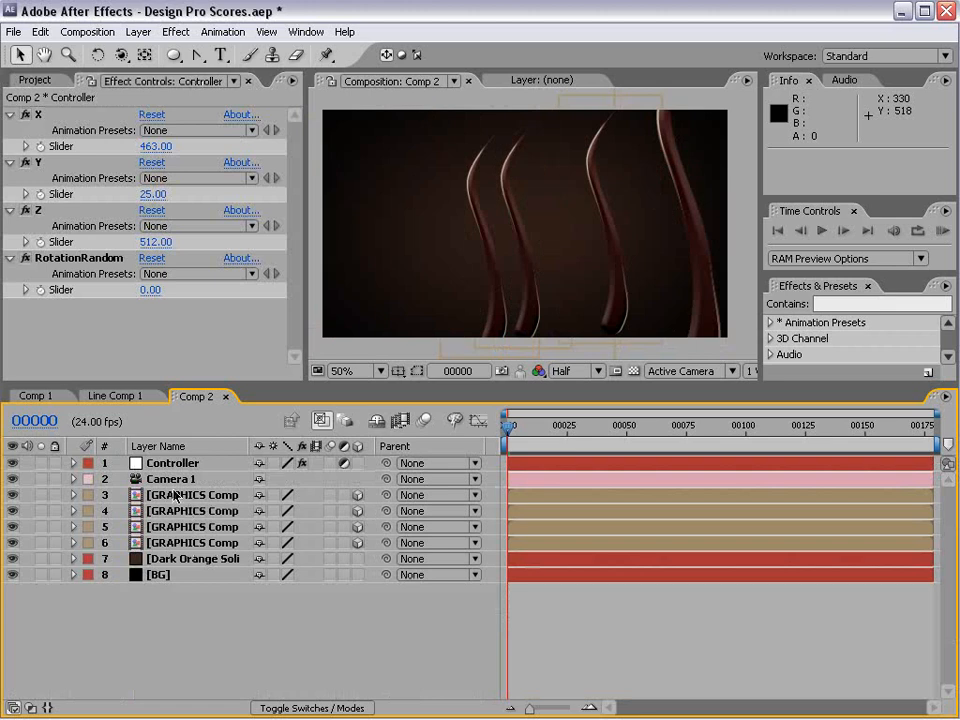
pyautogui.click(175, 495)
pyautogui.keyDown('shift'); pyautogui.click(178, 527); pyautogui.keyUp('shift')
pyautogui.press('Delete')
# Step: Apply Turbulent Displace to the GRAPHICS Comp 1 layer and move its turbulence offset to 308.2, 291.9
pyautogui.click(205, 496)
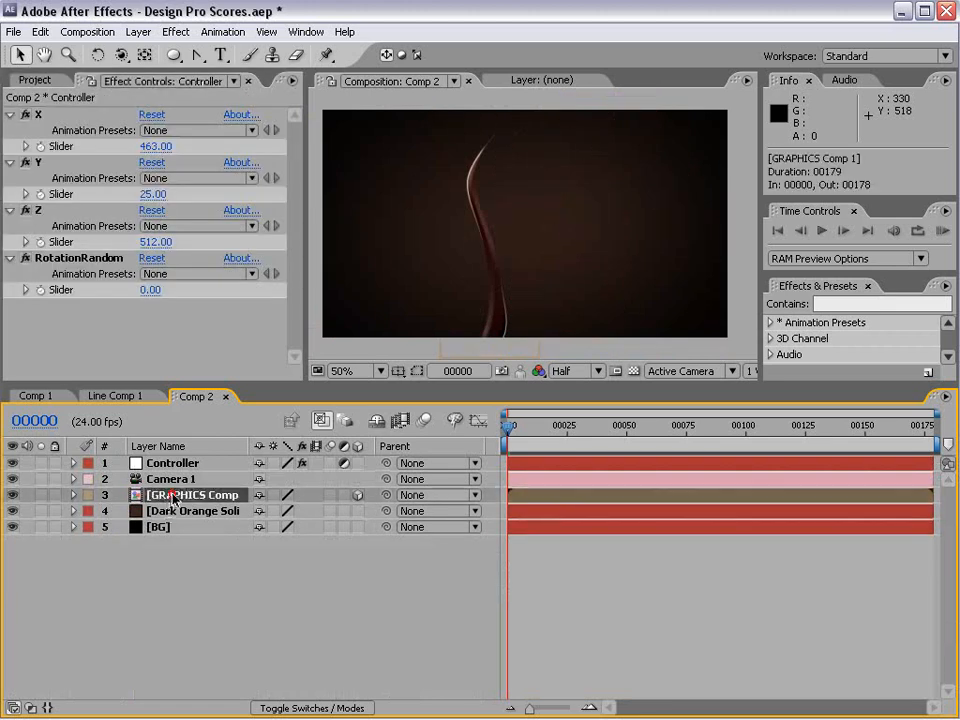
pyautogui.click(178, 32)
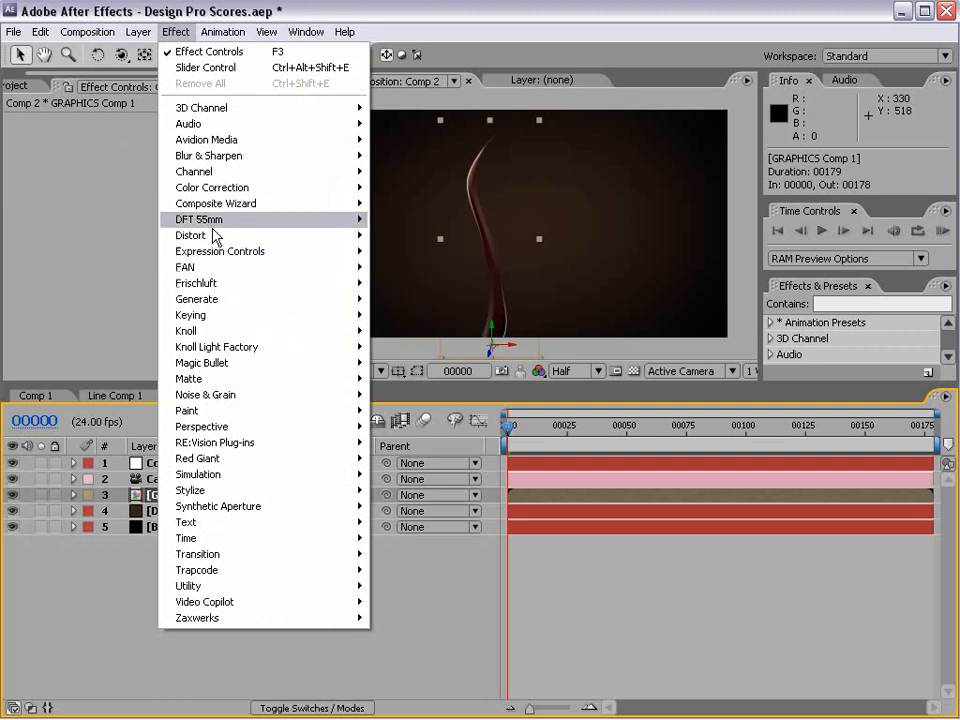
pyautogui.moveTo(222, 237)
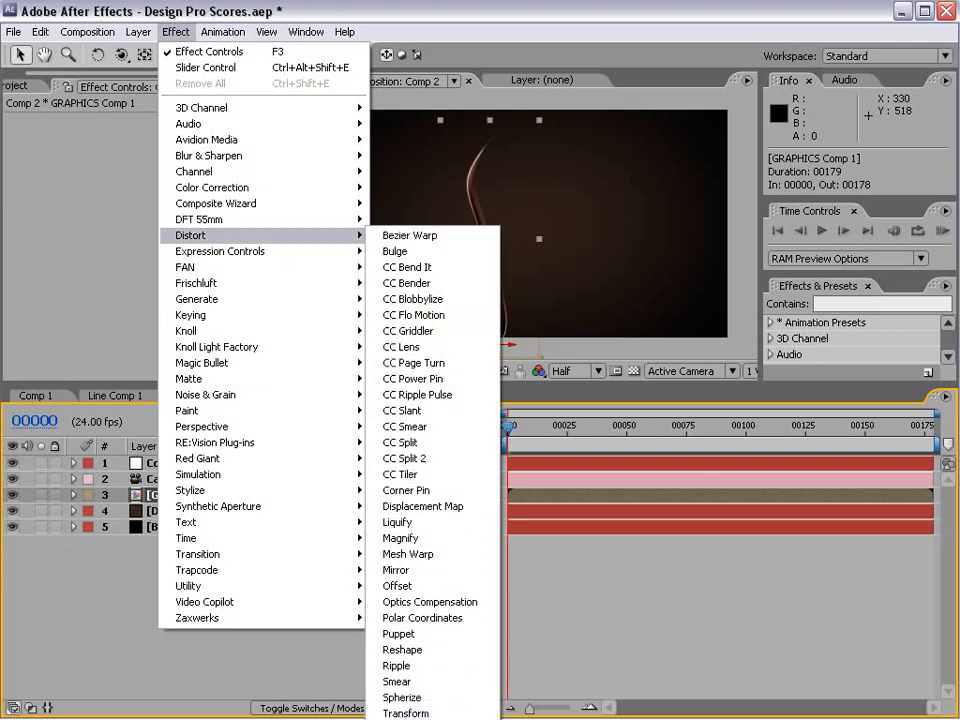
pyautogui.click(424, 719)
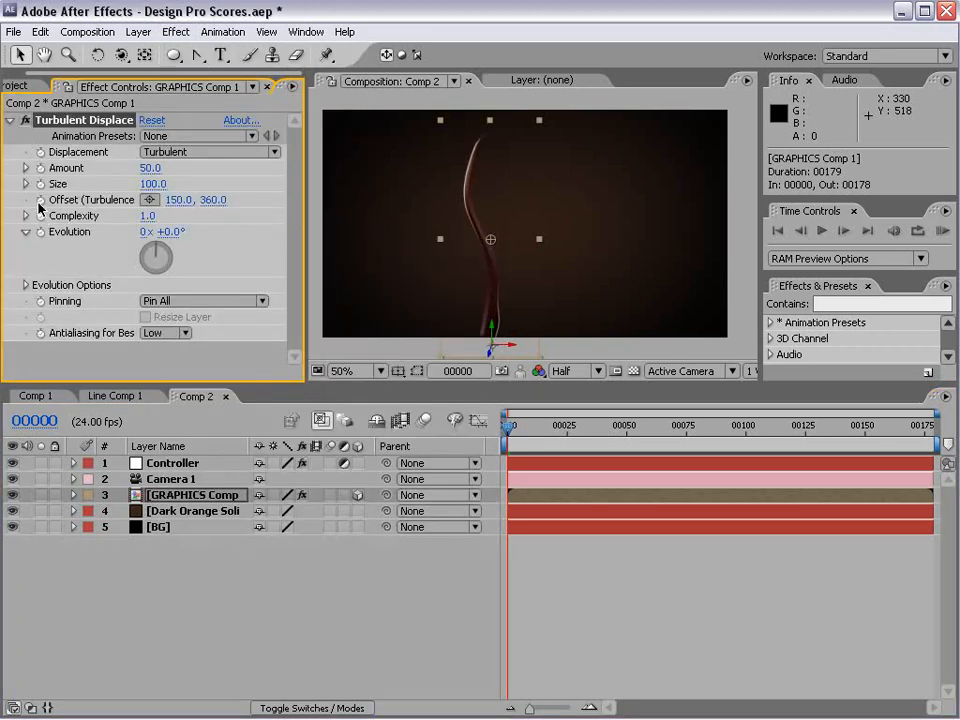
pyautogui.moveTo(182, 200); pyautogui.dragTo(338, 197)
pyautogui.moveTo(514, 240); pyautogui.dragTo(542, 217)
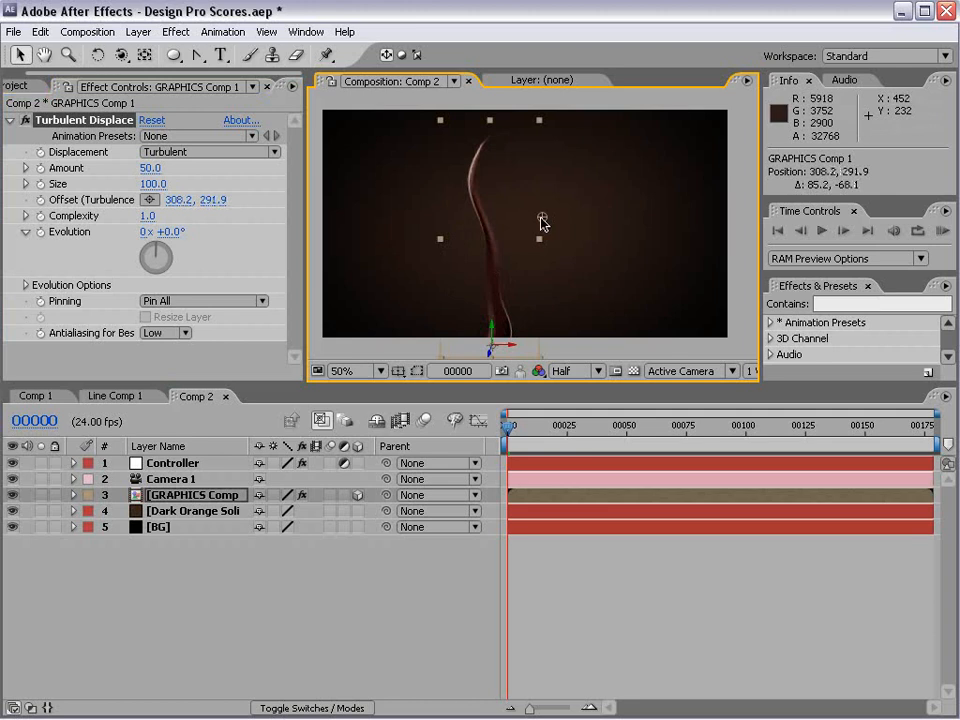
# Step: Add the expression wiggle(5,100) to the GRAPHICS Comp 1 layer's Offset (Turbulence) and scrub the timeline to frame 37
pyautogui.keyDown('alt'); pyautogui.click(40, 203); pyautogui.keyUp('alt')
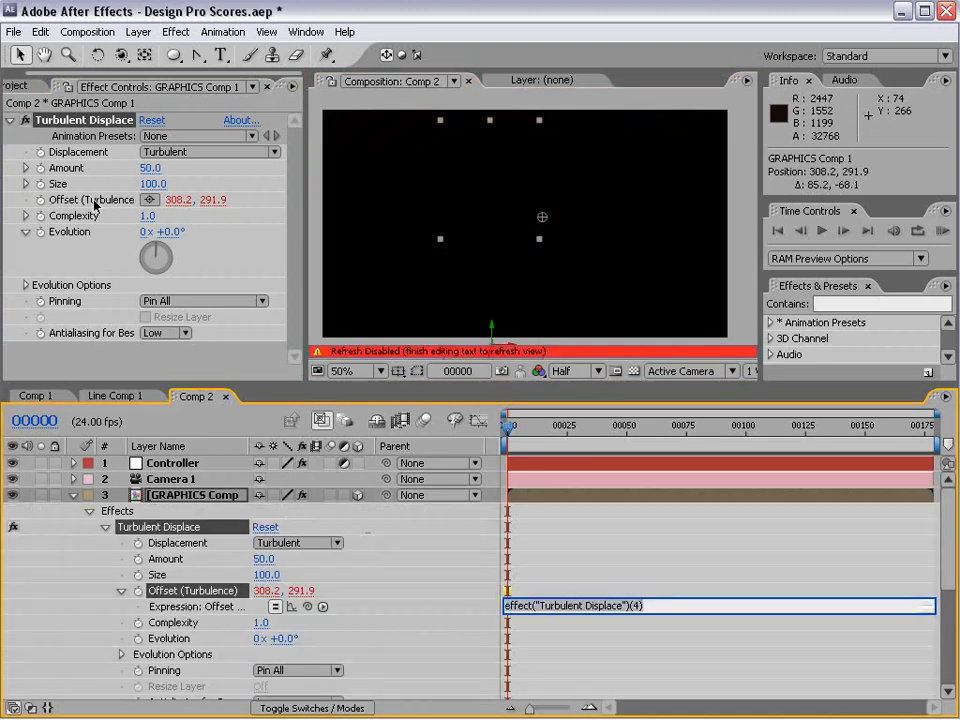
pyautogui.write('wiggle(5,100')
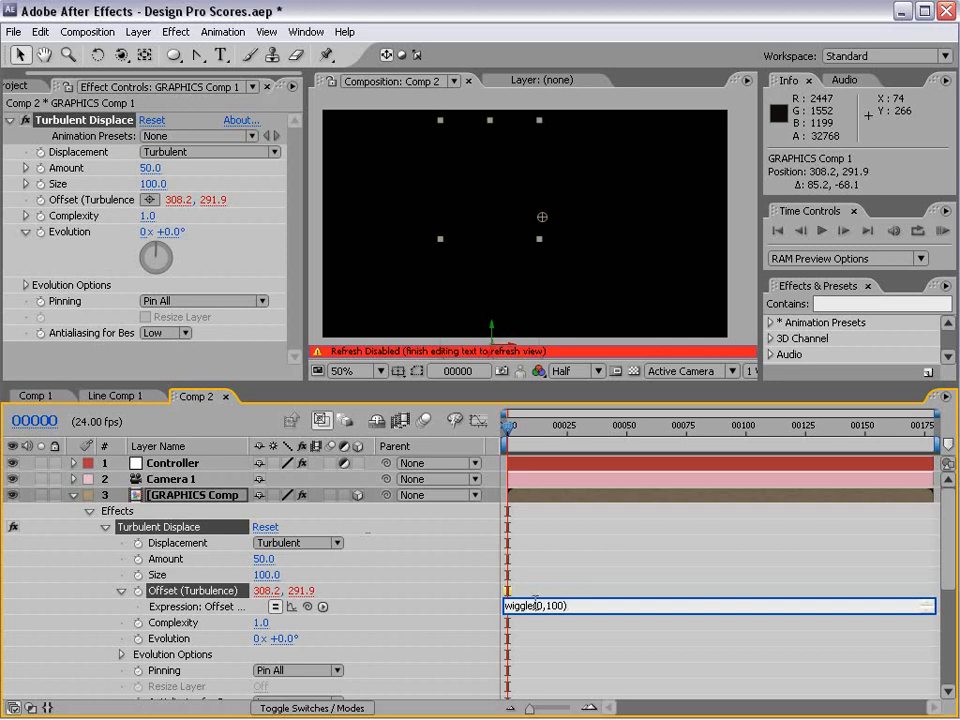
pyautogui.press('KP_Enter')
pyautogui.moveTo(508, 429); pyautogui.dragTo(596, 432)
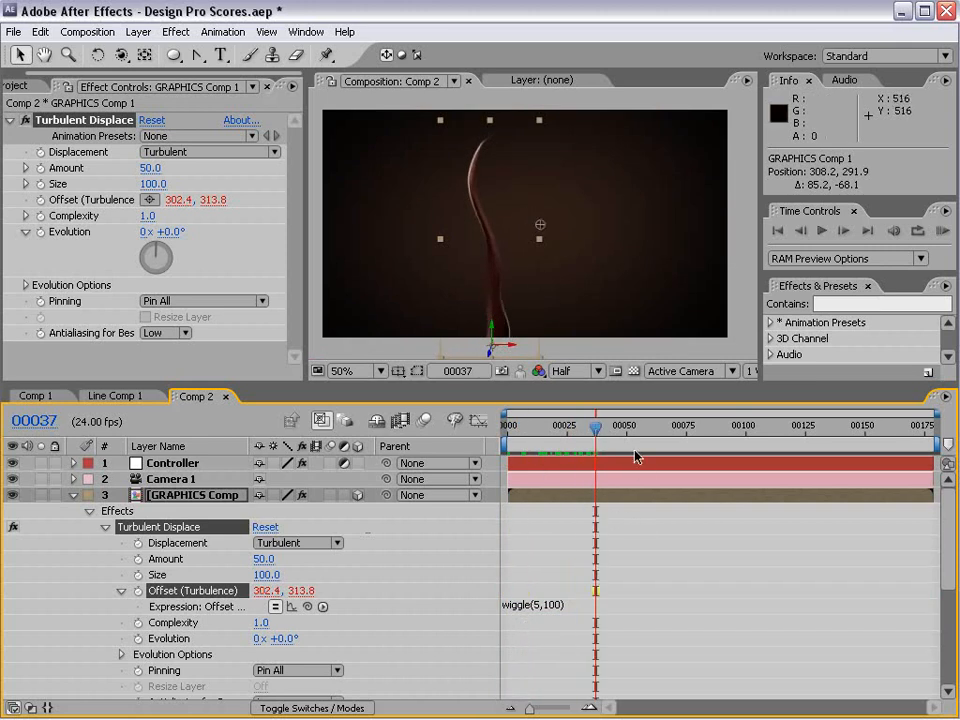
# Step: Change the Offset (Turbulence) expression to wiggle(0,100) and scrub the timeline to frame 68
pyautogui.click(537, 594)
pyautogui.doubleClick(537, 605)
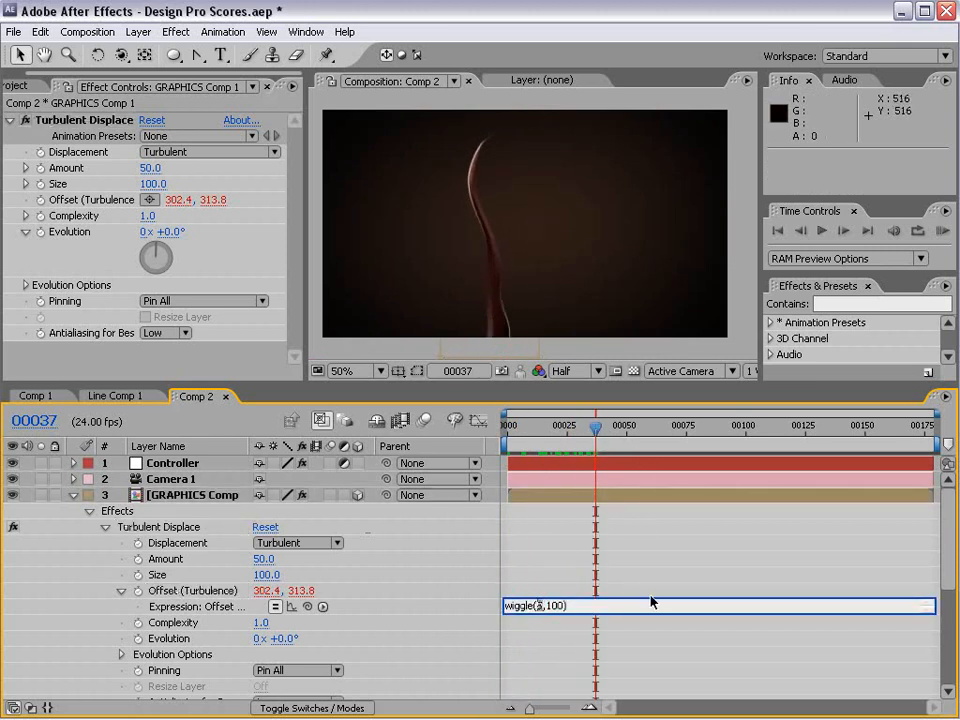
pyautogui.press('KP_Enter')
pyautogui.moveTo(583, 441); pyautogui.dragTo(669, 435)
pyautogui.click(544, 604)
pyautogui.click(559, 528)
# Step: Duplicate the GRAPHICS Comp 1 layer 13 times to build a cluster of randomized stems
pyautogui.click(545, 495)
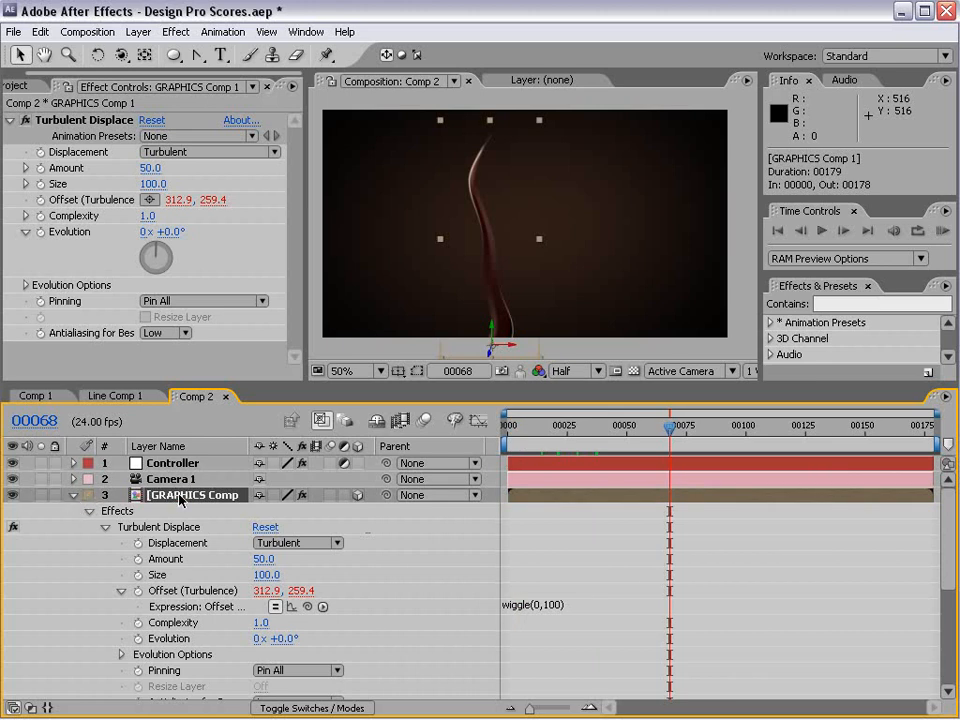
pyautogui.hotkey('ctrl', 'd')
pyautogui.hotkey('ctrl', 'd')
pyautogui.hotkey('ctrl', 'd')
pyautogui.hotkey('ctrl', 'd')
pyautogui.hotkey('ctrl', 'd')
pyautogui.hotkey('ctrl', 'd')
pyautogui.hotkey('ctrl', 'd')
pyautogui.hotkey('ctrl', 'd')
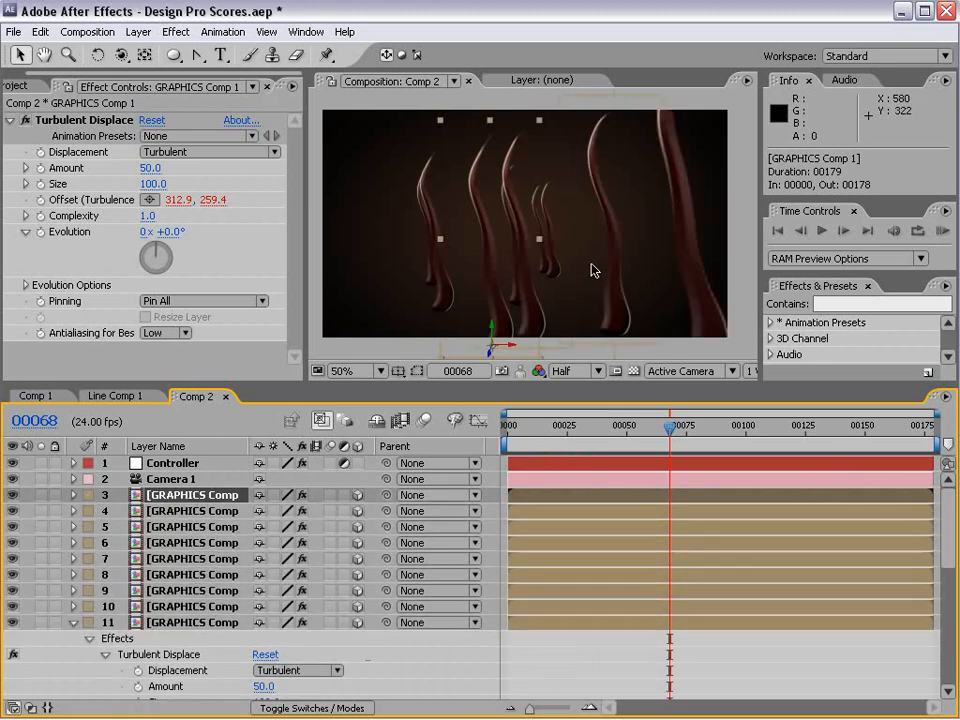
pyautogui.hotkey('ctrl', 'd')
pyautogui.hotkey('ctrl', 'd')
pyautogui.hotkey('ctrl', 'd')
pyautogui.hotkey('ctrl', 'd')
pyautogui.hotkey('ctrl', 'd')
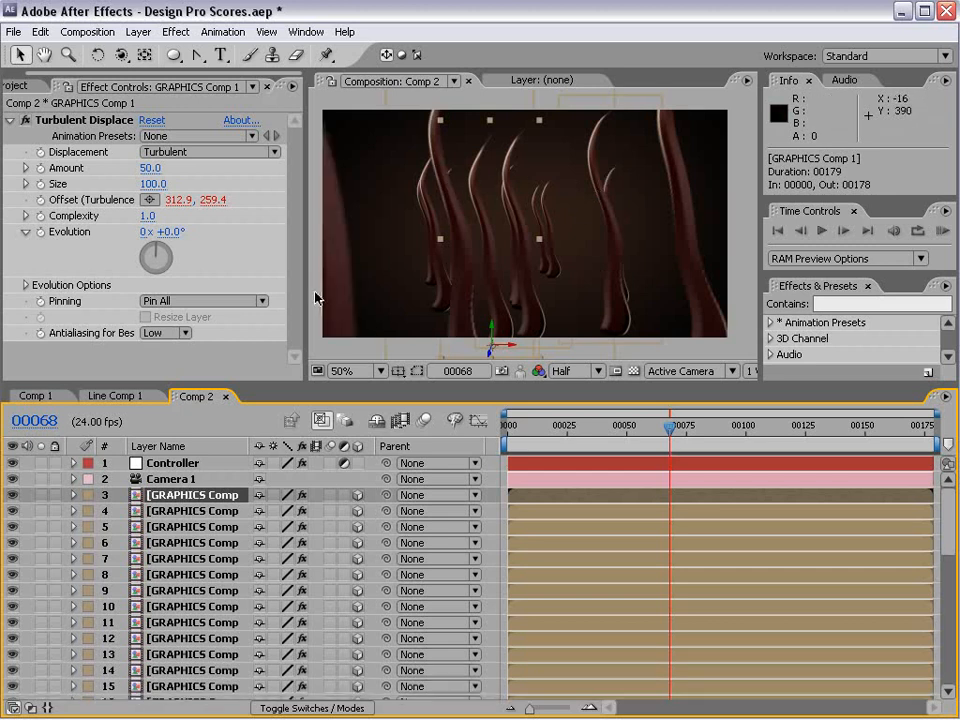
# Step: Compare the Turbulent Displace offset values across several of the duplicated stem layers
pyautogui.click(200, 511)
pyautogui.click(200, 527)
pyautogui.click(200, 543)
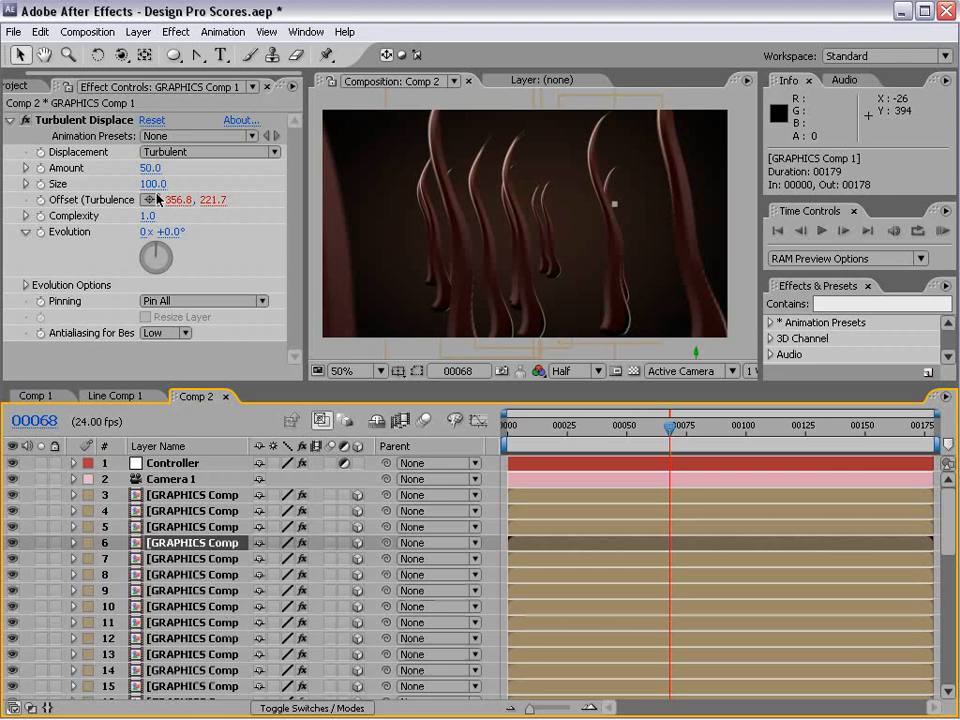
pyautogui.click(205, 559)
pyautogui.click(214, 606)
pyautogui.click(221, 638)
pyautogui.click(193, 590)
pyautogui.click(199, 559)
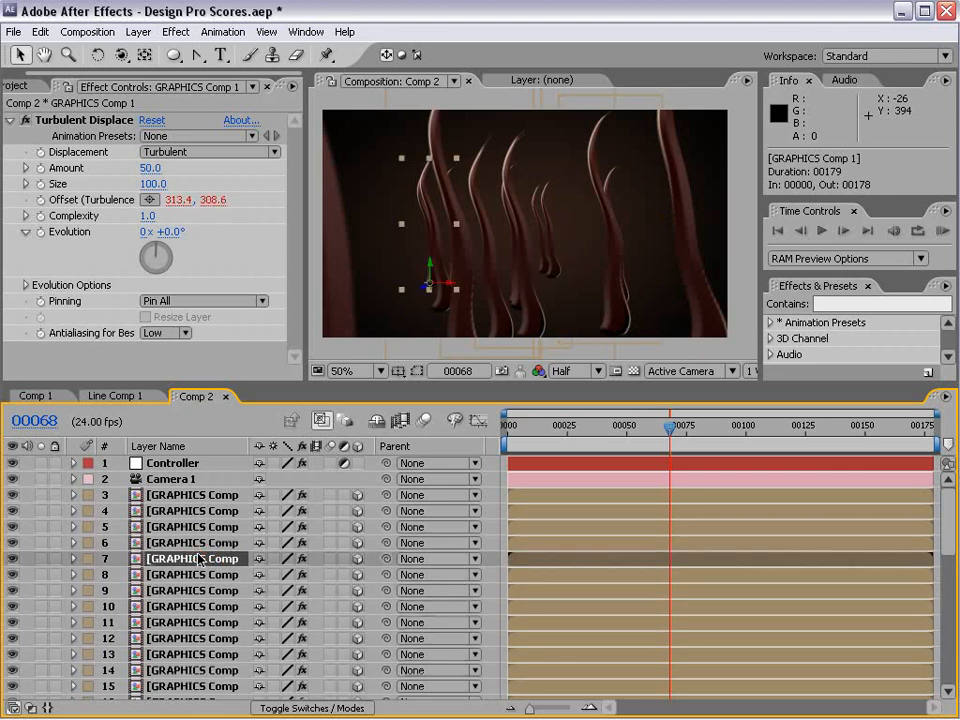
# Step: Set the Controller's X slider to 113, Y to 0 and Z to 148, and save the project
pyautogui.click(158, 465)
pyautogui.moveTo(161, 242); pyautogui.dragTo(72, 242)
pyautogui.moveTo(165, 242); pyautogui.dragTo(155, 203)
pyautogui.click(155, 195)
pyautogui.write('00')
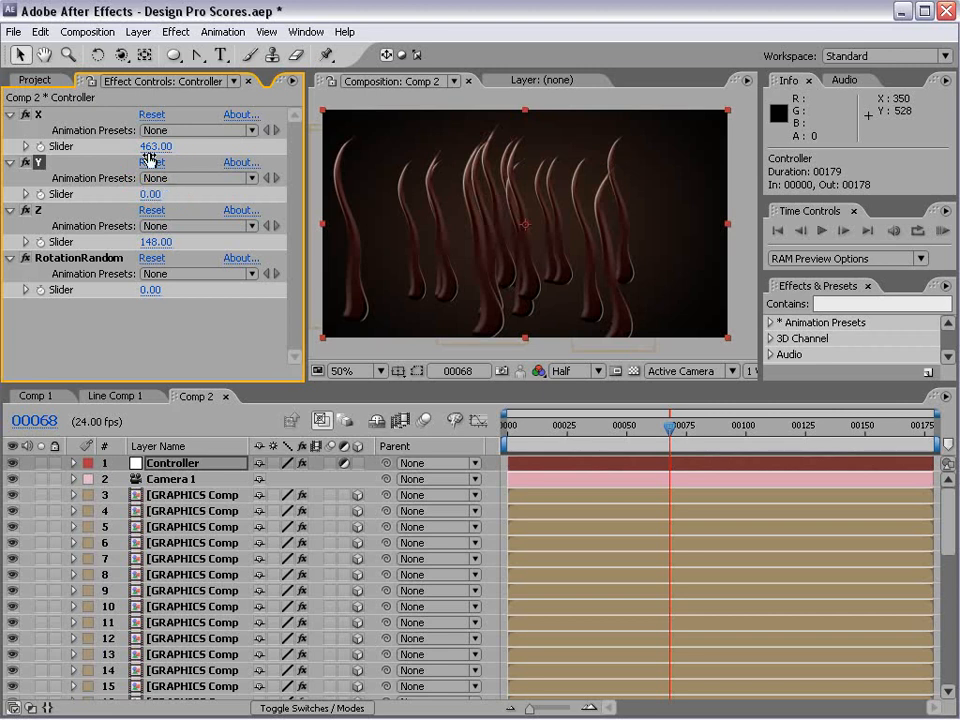
pyautogui.press('Return')
pyautogui.moveTo(150, 146)
pyautogui.mouseDown()
pyautogui.moveTo(118, 147)
pyautogui.moveTo(141, 156)
pyautogui.mouseUp()
pyautogui.hotkey('ctrl', 's')
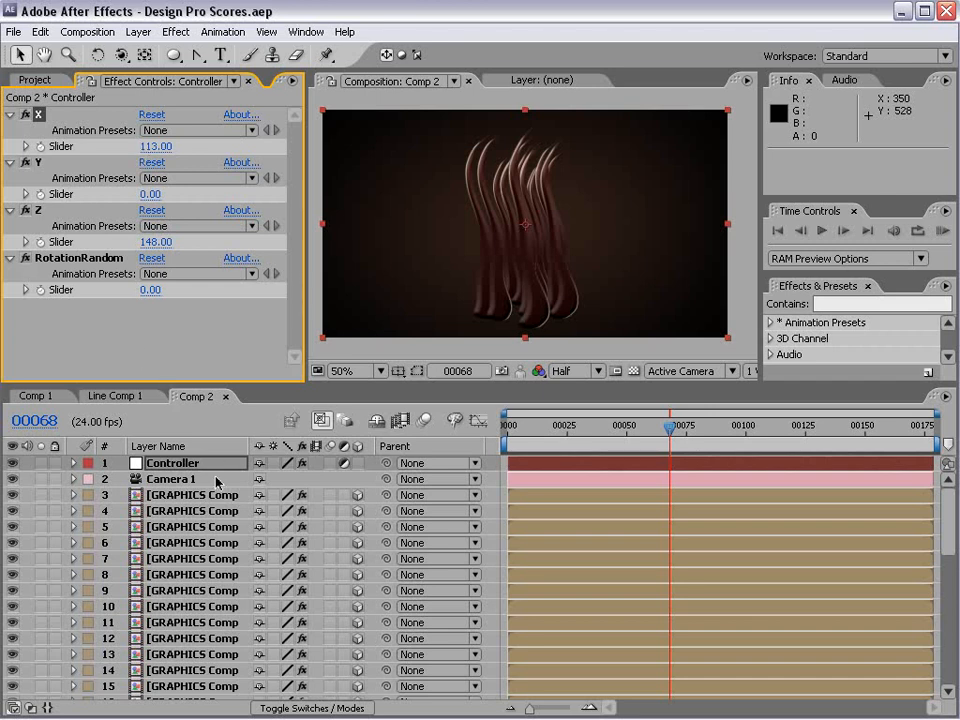
# Step: Move the uppermost GRAPHICS Comp 1 stem by hand to position 570.0, 388.4, 0.0
pyautogui.click(156, 494)
pyautogui.moveTo(545, 240); pyautogui.dragTo(598, 232)
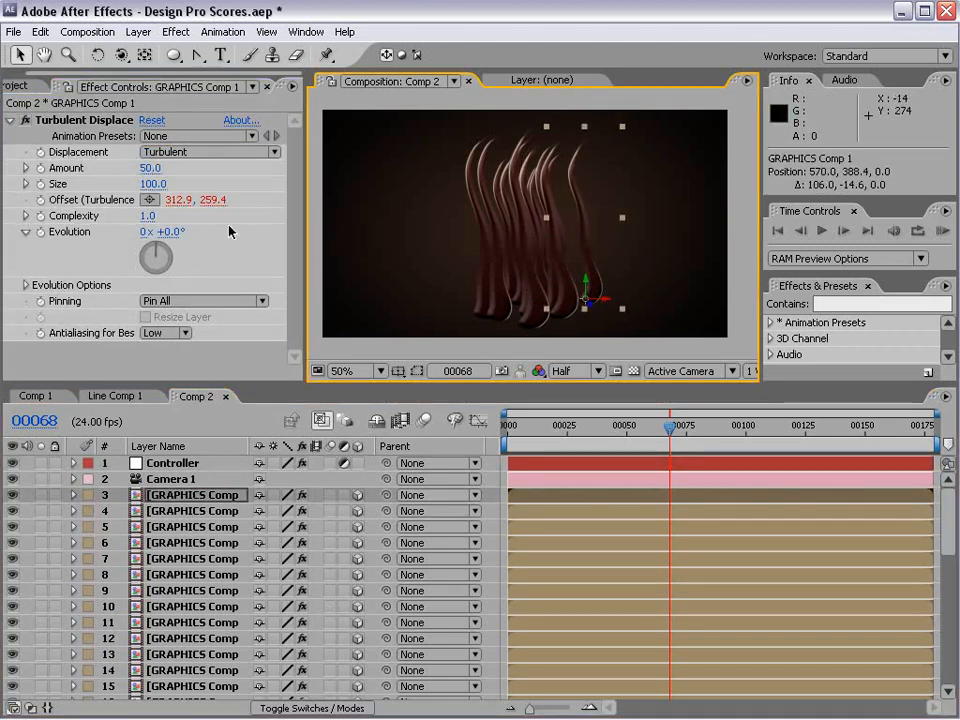
# Step: Set the Controller's Z slider to 138 and lock the Controller layer
pyautogui.click(172, 464)
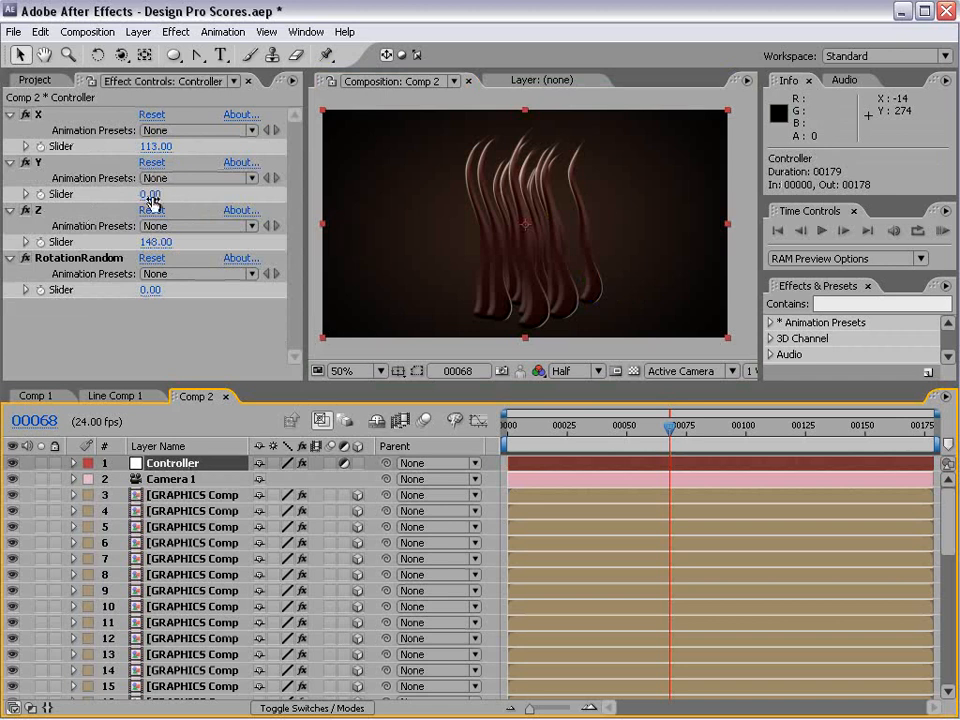
pyautogui.moveTo(152, 243); pyautogui.dragTo(133, 230)
pyautogui.moveTo(580, 199); pyautogui.dragTo(546, 206)
pyautogui.hotkey('ctrl', 'z')
pyautogui.click(55, 463)
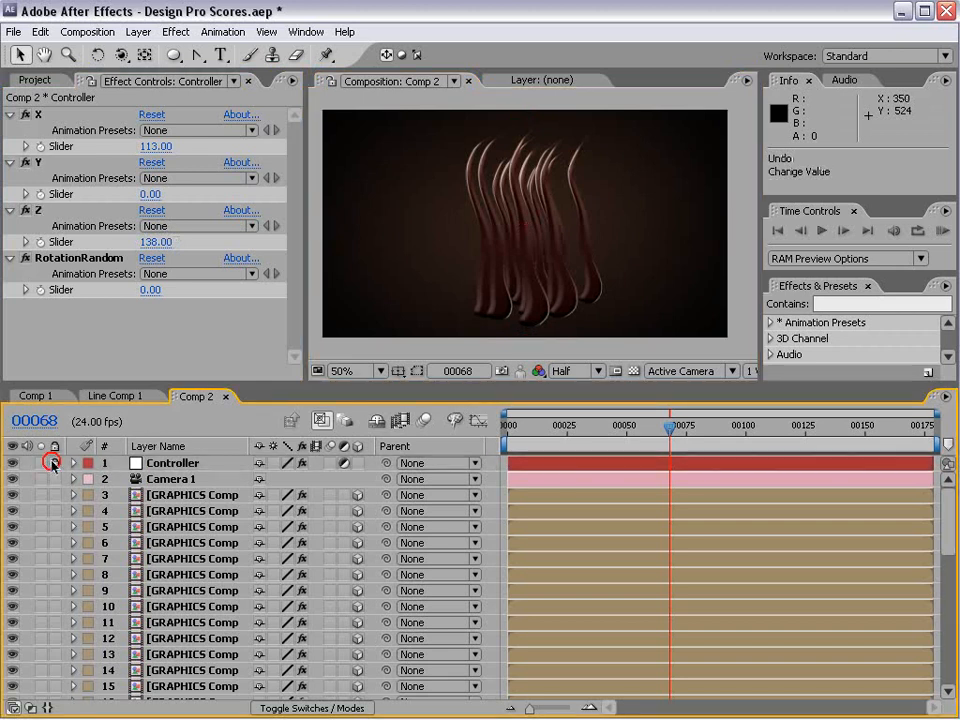
# Step: Try moving a stem by hand in the composition, and undo its repositioning
pyautogui.click(584, 497)
pyautogui.moveTo(600, 267); pyautogui.dragTo(591, 291)
pyautogui.hotkey('ctrl', 'z')
pyautogui.click(540, 465)
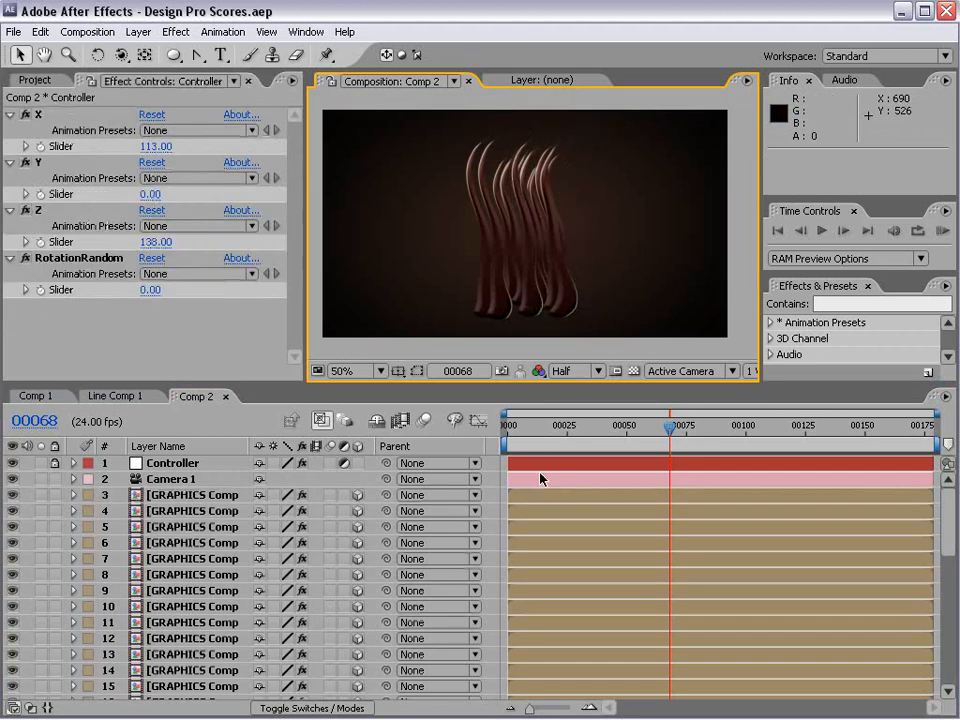
# Step: Solo the uppermost GRAPHICS Comp 1 layer and rename it Bright
pyautogui.click(225, 495)
pyautogui.click(41, 495)
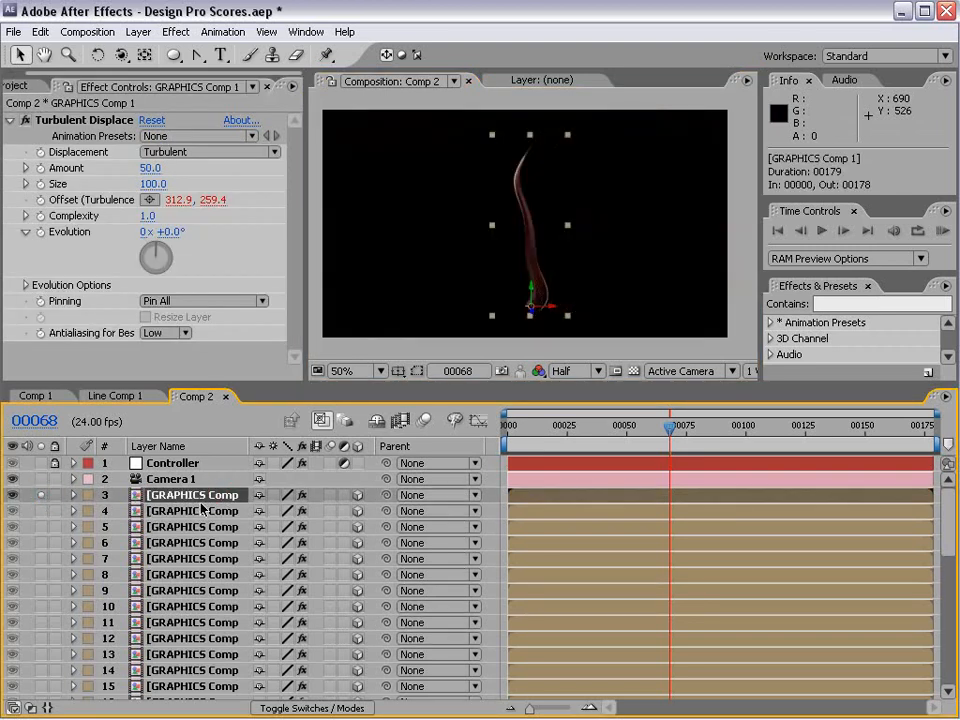
pyautogui.click(40, 511)
pyautogui.press('Return')
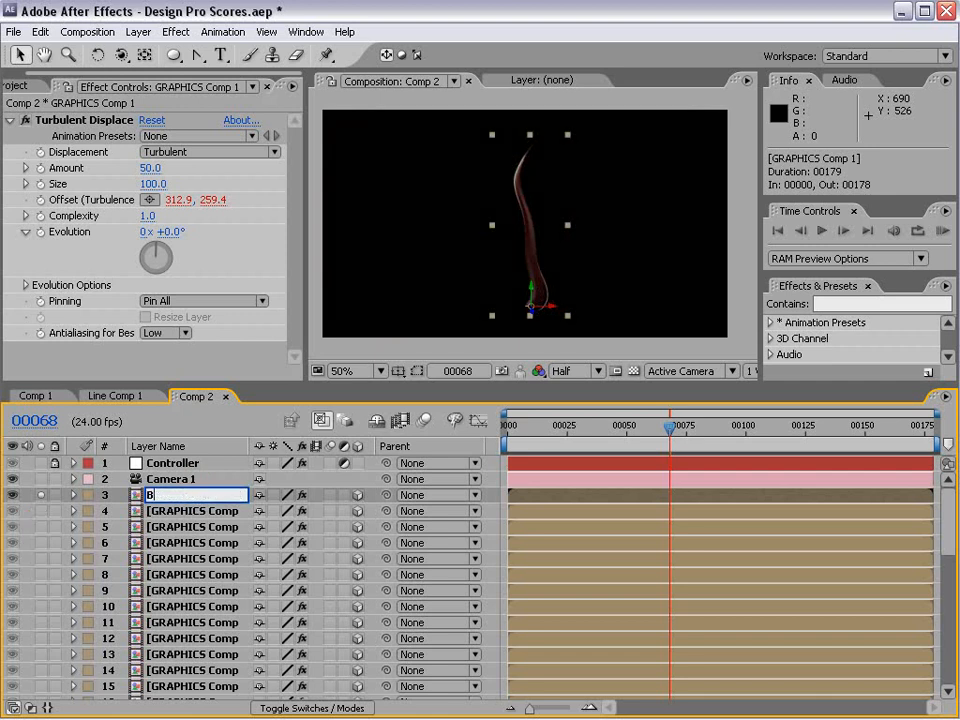
pyautogui.press('Return')
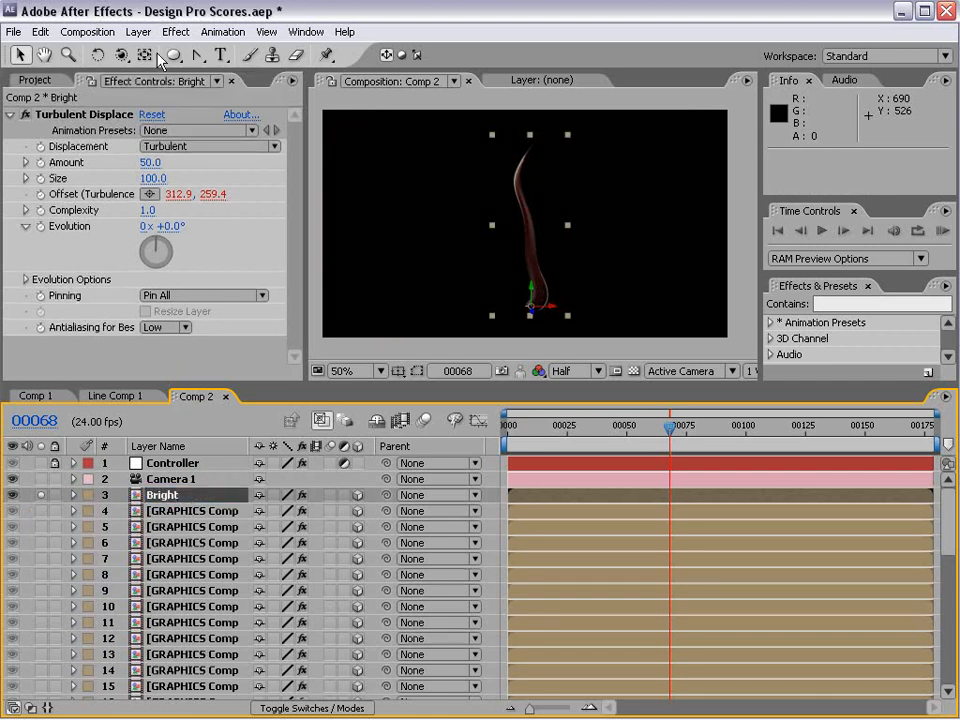
# Step: Apply the Fill effect to the Bright layer with an orange colour
pyautogui.click(176, 32)
pyautogui.moveTo(229, 299)
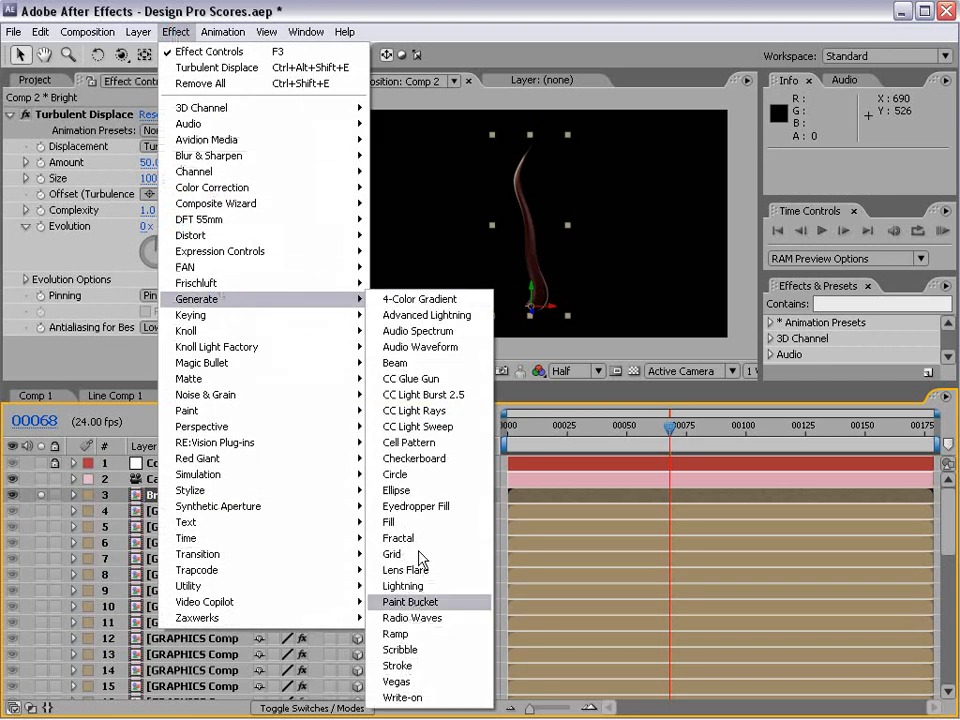
pyautogui.click(409, 522)
pyautogui.click(147, 308)
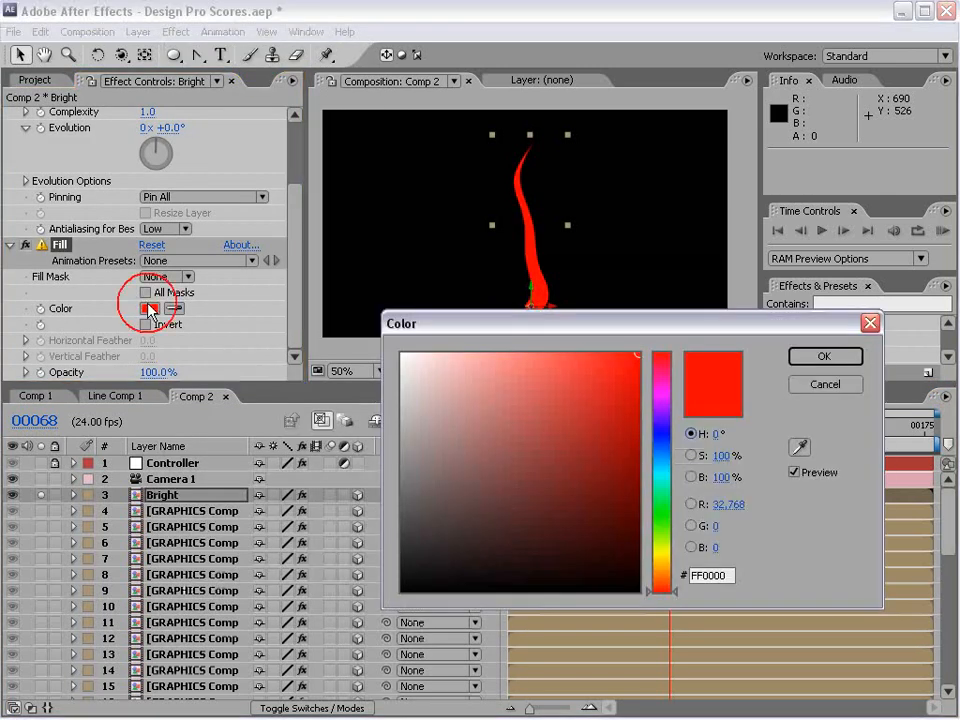
pyautogui.moveTo(662, 589)
pyautogui.mouseDown()
pyautogui.moveTo(662, 563)
pyautogui.moveTo(661, 576)
pyautogui.mouseUp()
pyautogui.click(824, 356)
pyautogui.click(225, 207)
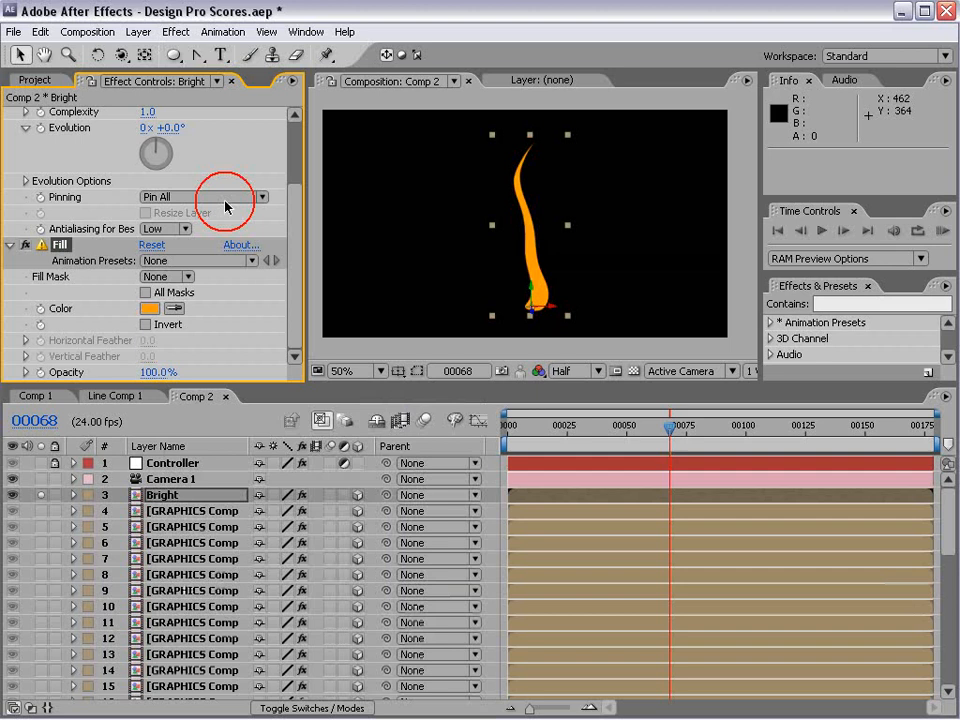
# Step: Apply Fast Blur to the Bright layer with a Blurriness of 34.0
pyautogui.click(175, 31)
pyautogui.moveTo(320, 160)
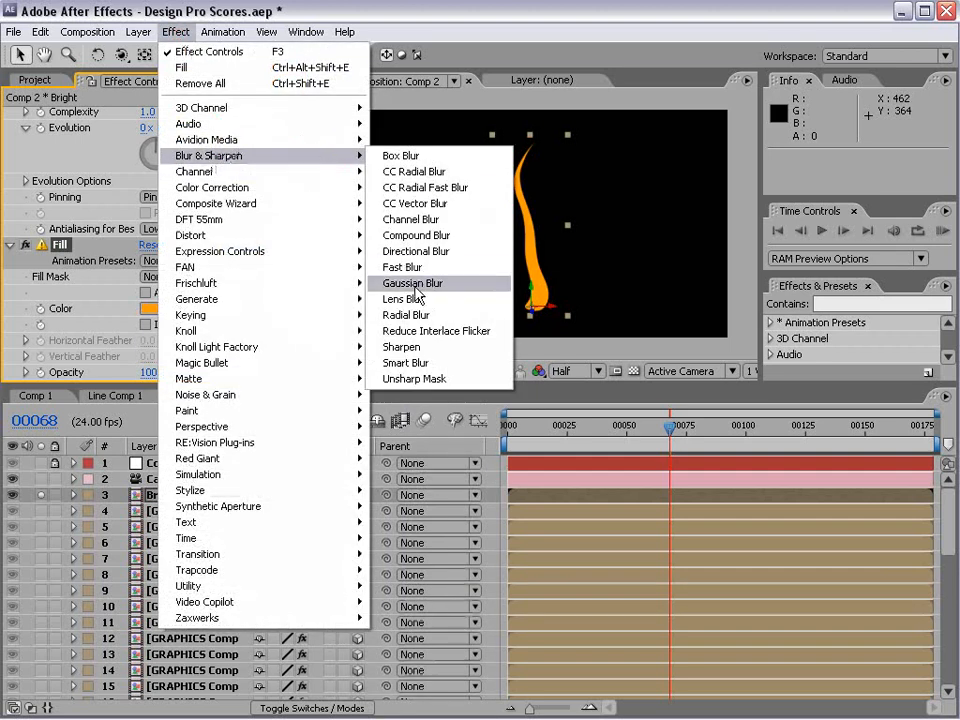
pyautogui.click(405, 267)
pyautogui.moveTo(157, 339)
pyautogui.mouseDown()
pyautogui.moveTo(197, 339)
pyautogui.moveTo(172, 331)
pyautogui.mouseUp()
# Step: Delete the Turbulent Displace effect from the Bright layer
pyautogui.moveTo(299, 276); pyautogui.dragTo(277, 118)
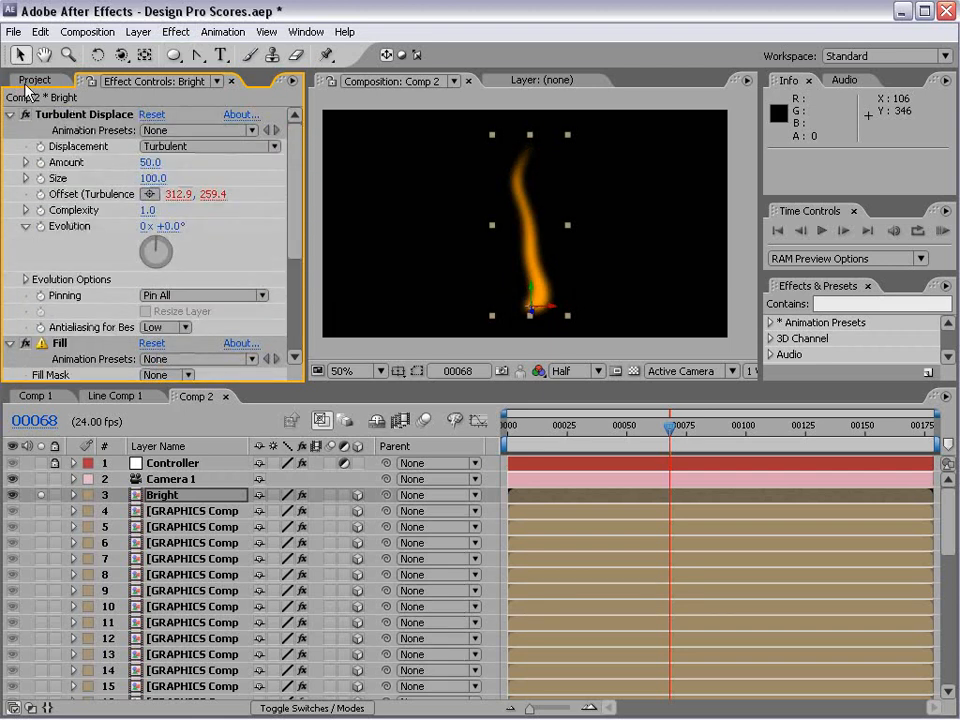
pyautogui.click(9, 115)
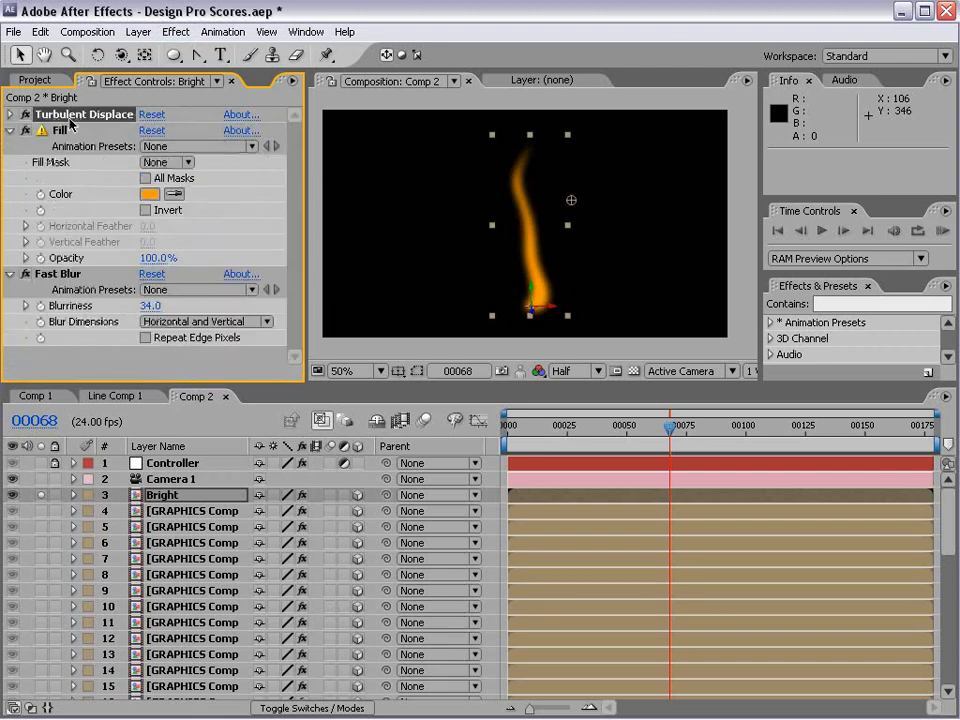
pyautogui.press('Delete')
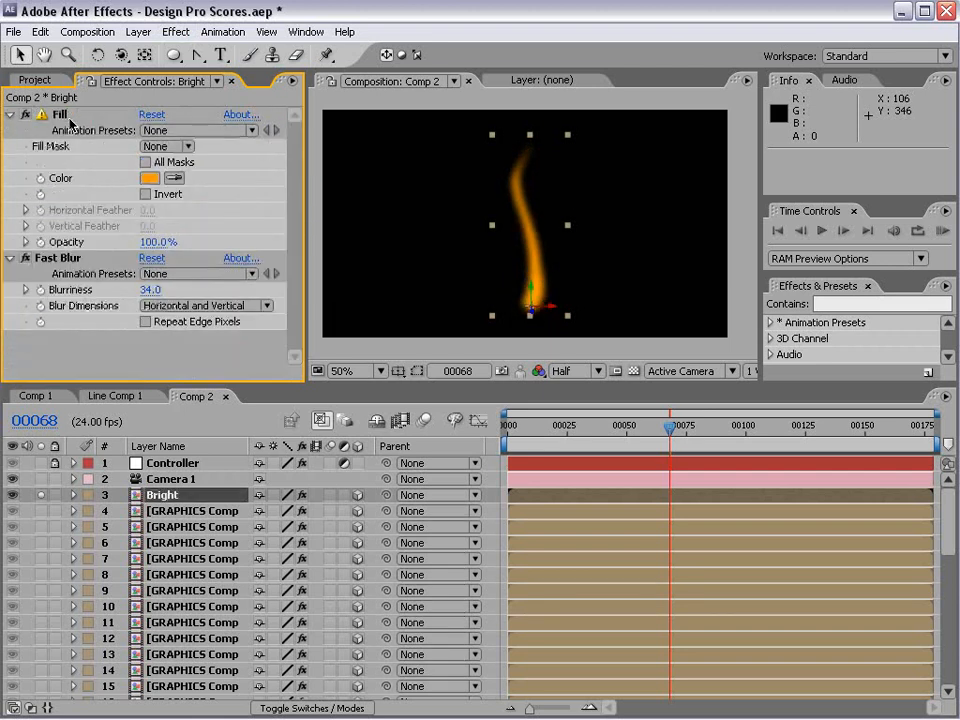
# Step: Set the Bright layer's blending mode to Add, and turn off its solo to check the glow among the stems
pyautogui.click(218, 496)
pyautogui.press('F4')
pyautogui.click(295, 707)
pyautogui.click(295, 707)
pyautogui.click(272, 495)
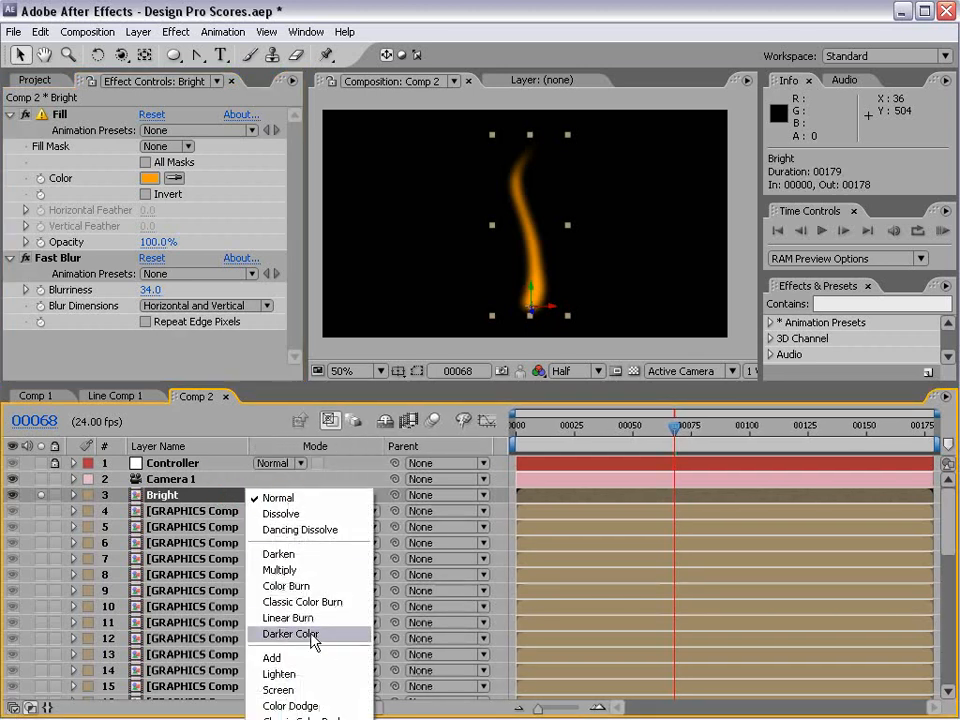
pyautogui.click(316, 659)
pyautogui.click(41, 495)
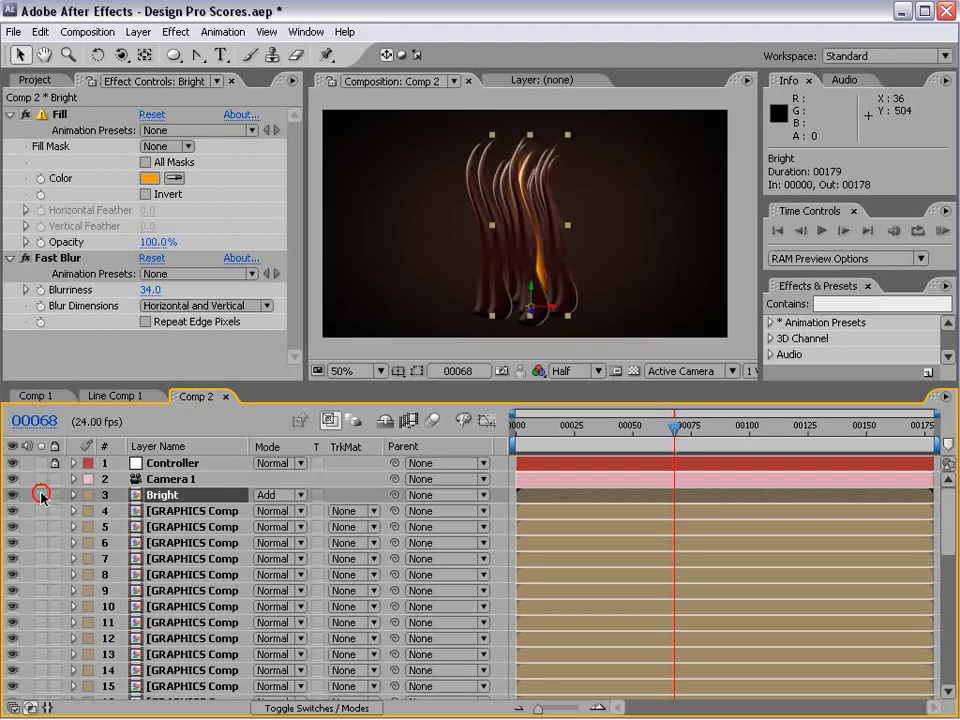
pyautogui.scroll(1, 490, 230)
pyautogui.press('`')
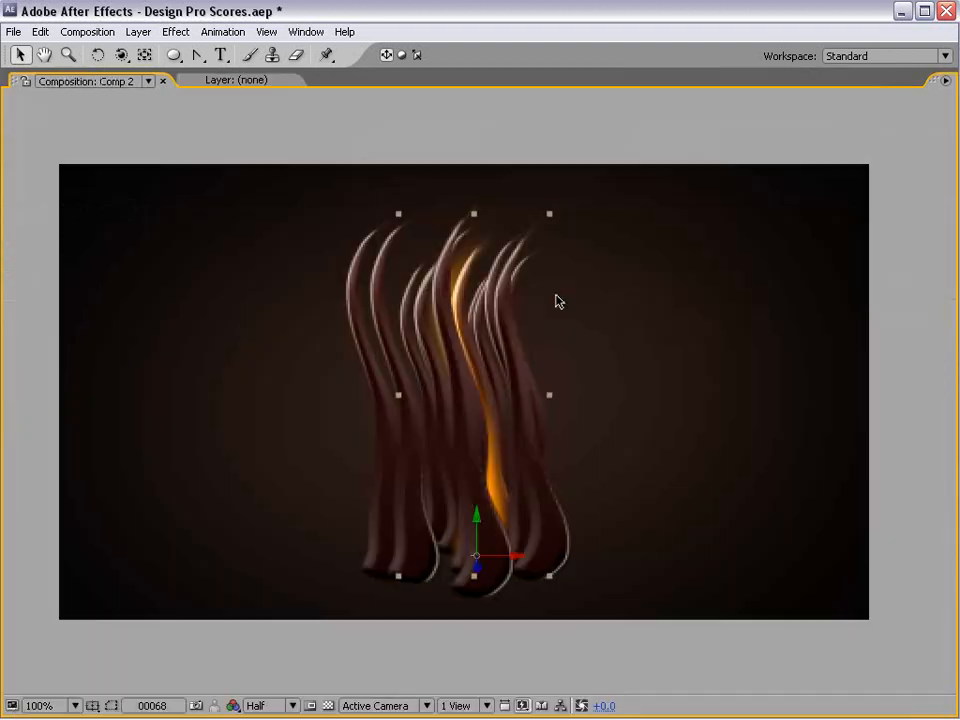
pyautogui.press('`')
pyautogui.scroll(-1, 535, 310)
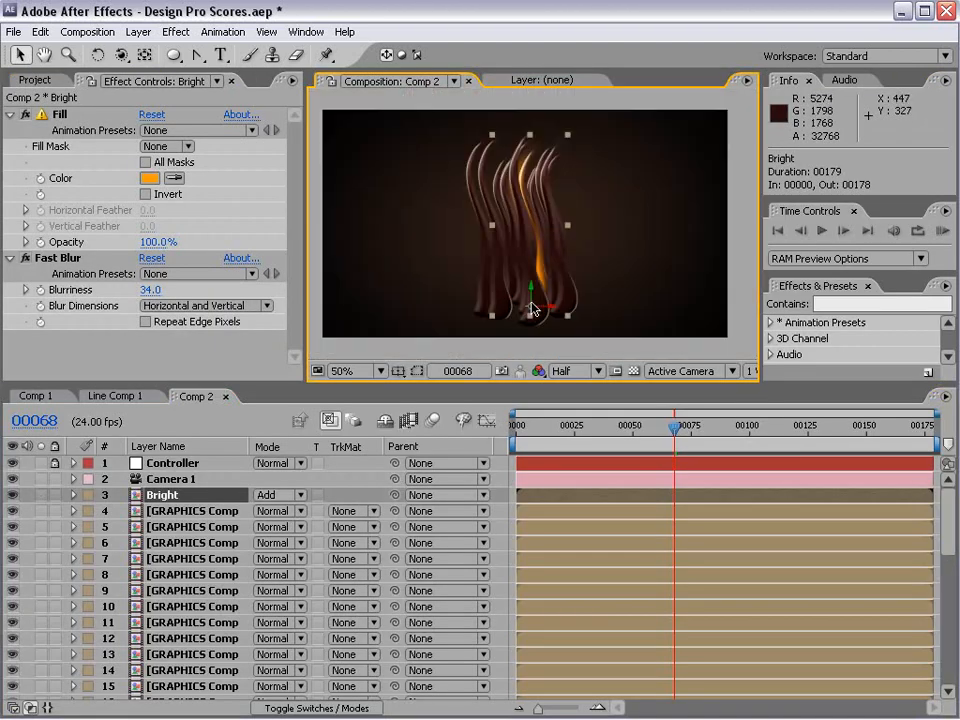
# Step: Duplicate the Bright layer 11 times to spread glows among the stems
pyautogui.hotkey('ctrl', 'd')
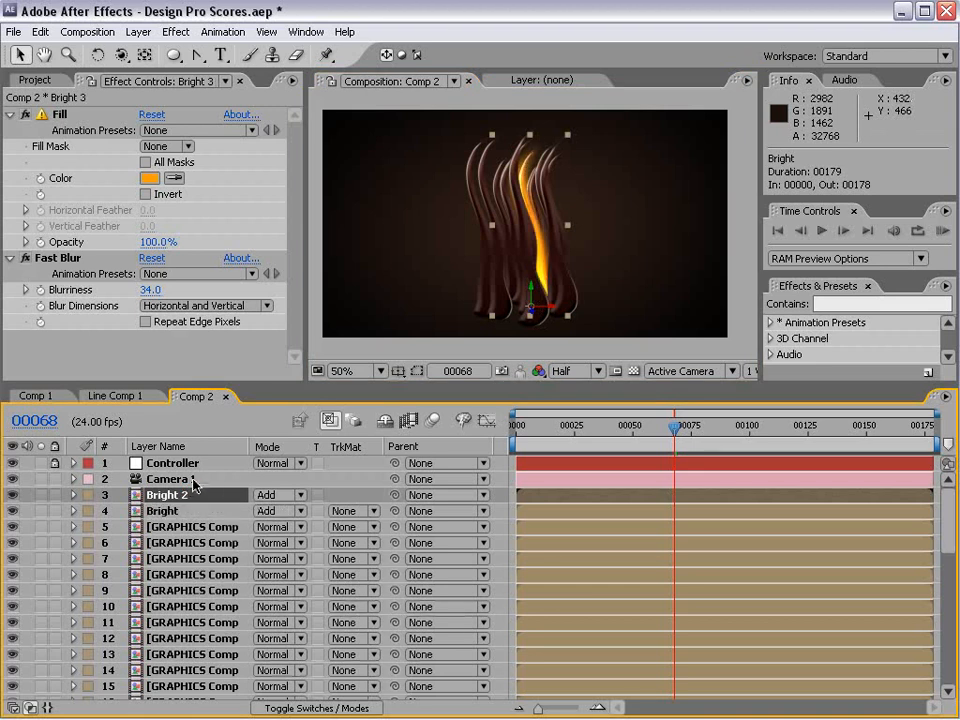
pyautogui.hotkey('ctrl', 'd')
pyautogui.hotkey('ctrl', 'd')
pyautogui.hotkey('ctrl', 'd')
pyautogui.hotkey('ctrl', 'd')
pyautogui.hotkey('ctrl', 'd')
pyautogui.hotkey('ctrl', 'd')
pyautogui.hotkey('ctrl', 'd')
pyautogui.hotkey('ctrl', 'd')
pyautogui.hotkey('ctrl', 'd')
pyautogui.hotkey('ctrl', 'd')
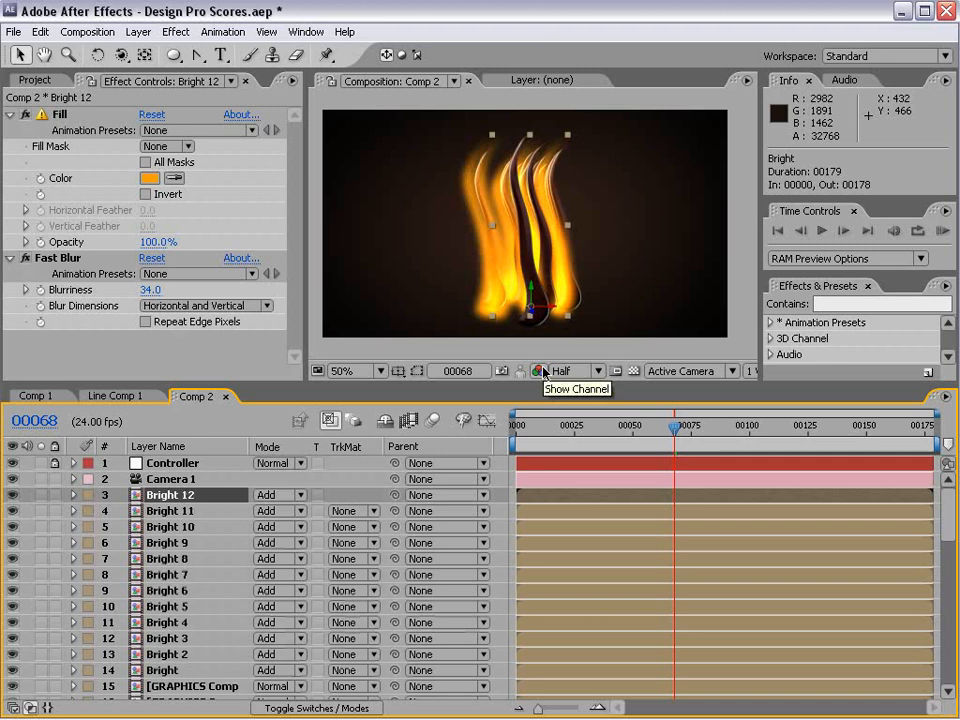
# Step: Unlock and hide the Controller layer, and set its sliders to X 323, Y 41 and Z 395
pyautogui.click(197, 465)
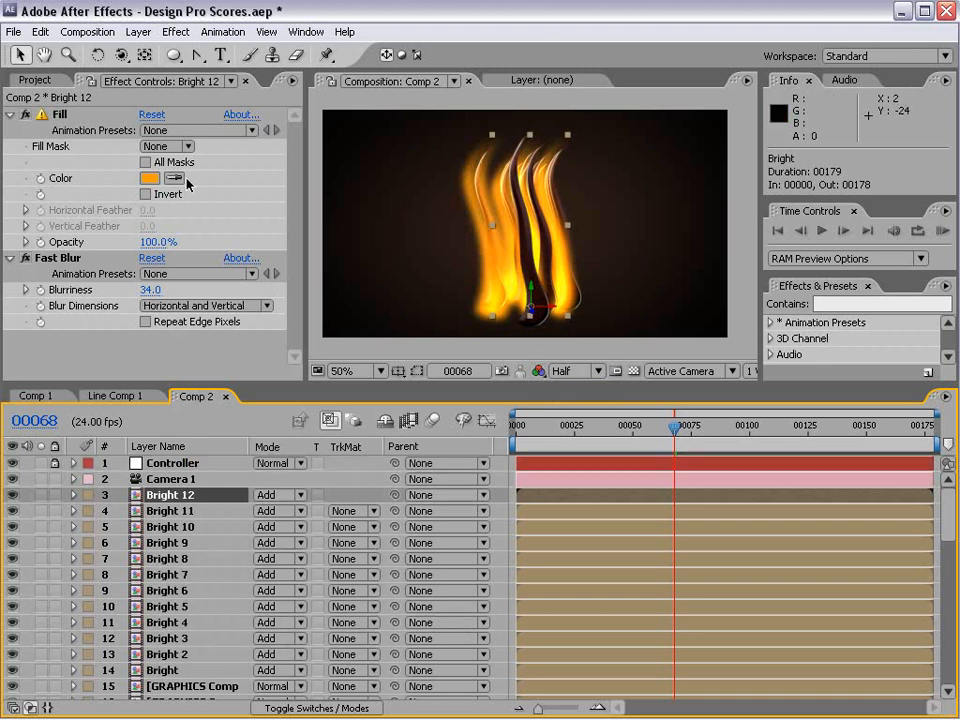
pyautogui.click(186, 466)
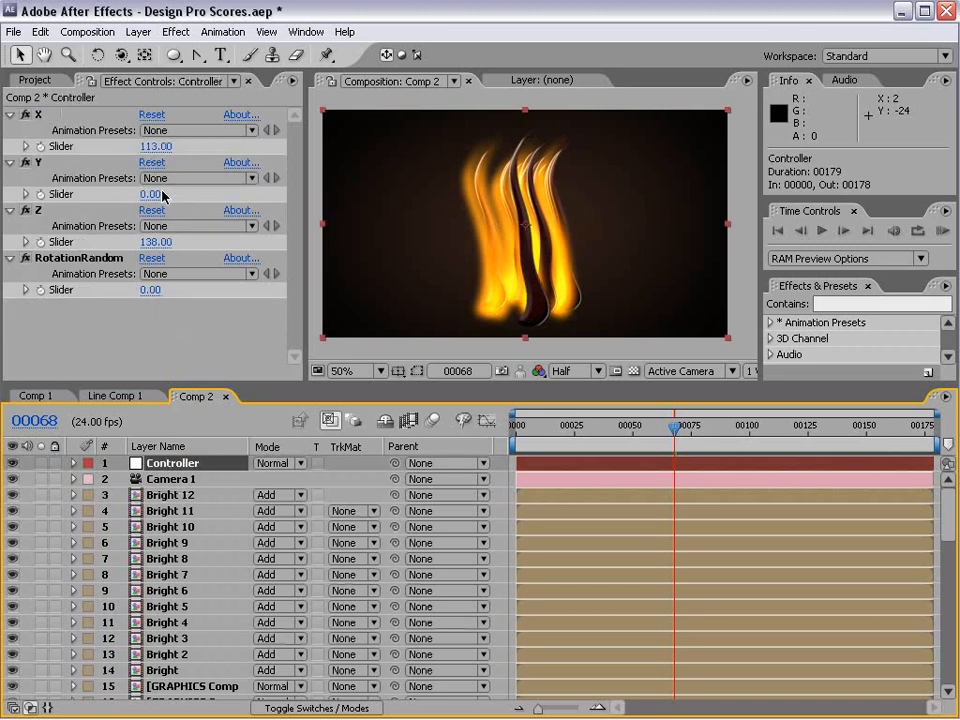
pyautogui.click(12, 463)
pyautogui.moveTo(140, 194); pyautogui.dragTo(404, 225)
pyautogui.moveTo(155, 146); pyautogui.dragTo(370, 170)
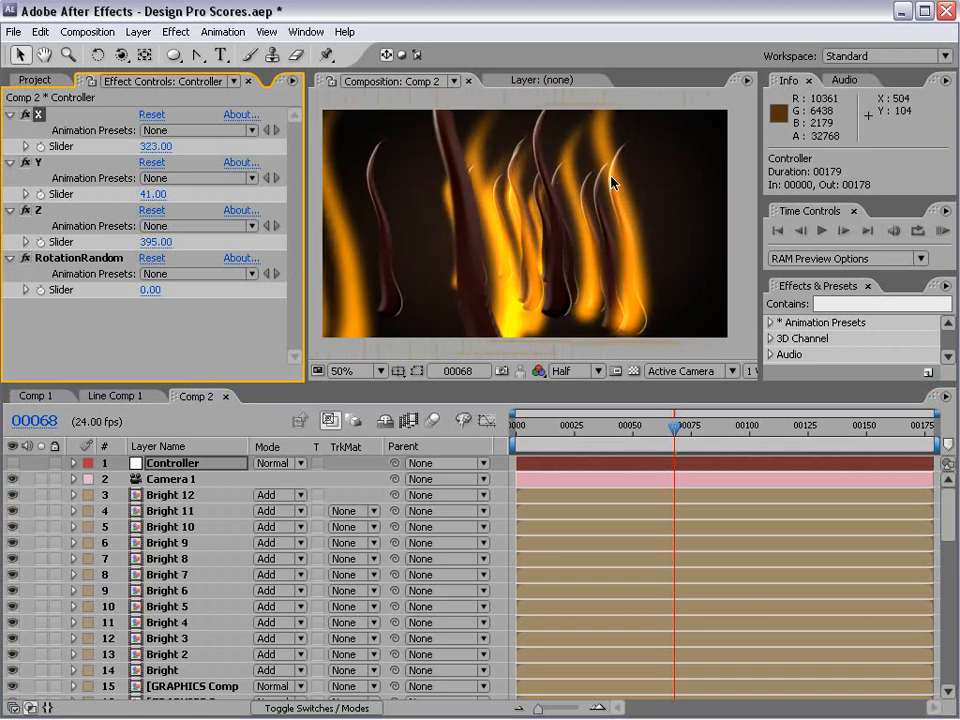
# Step: Add a new null object to Comp 2
pyautogui.click(147, 38)
pyautogui.moveTo(148, 49)
pyautogui.click(410, 177)
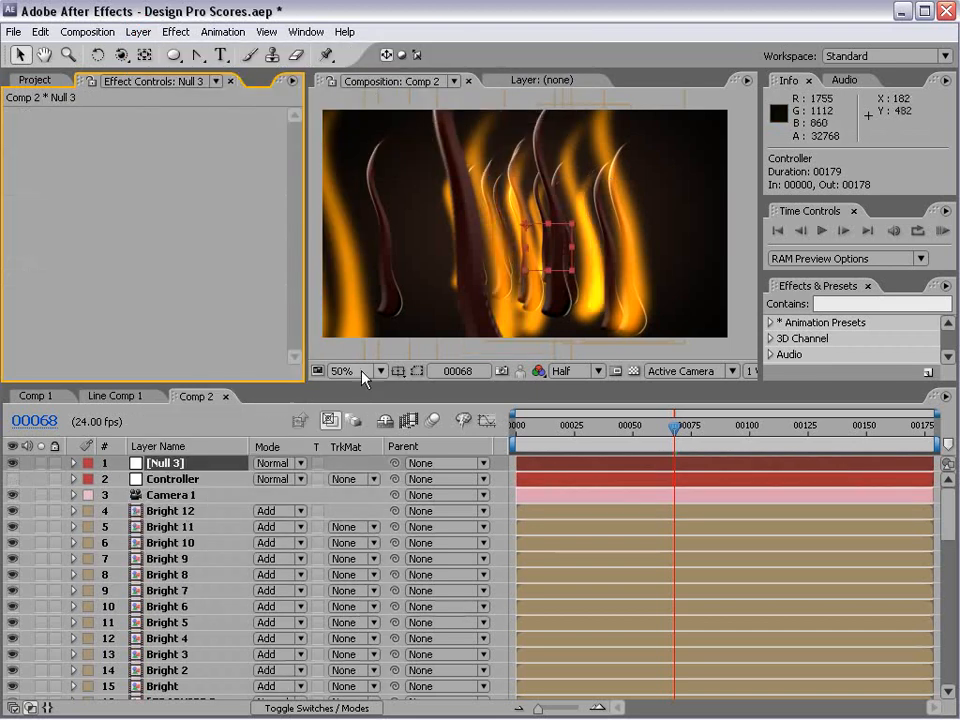
# Step: Rename the new null Cam Control and move it below the Controller layer
pyautogui.click(173, 461)
pyautogui.press('Return')
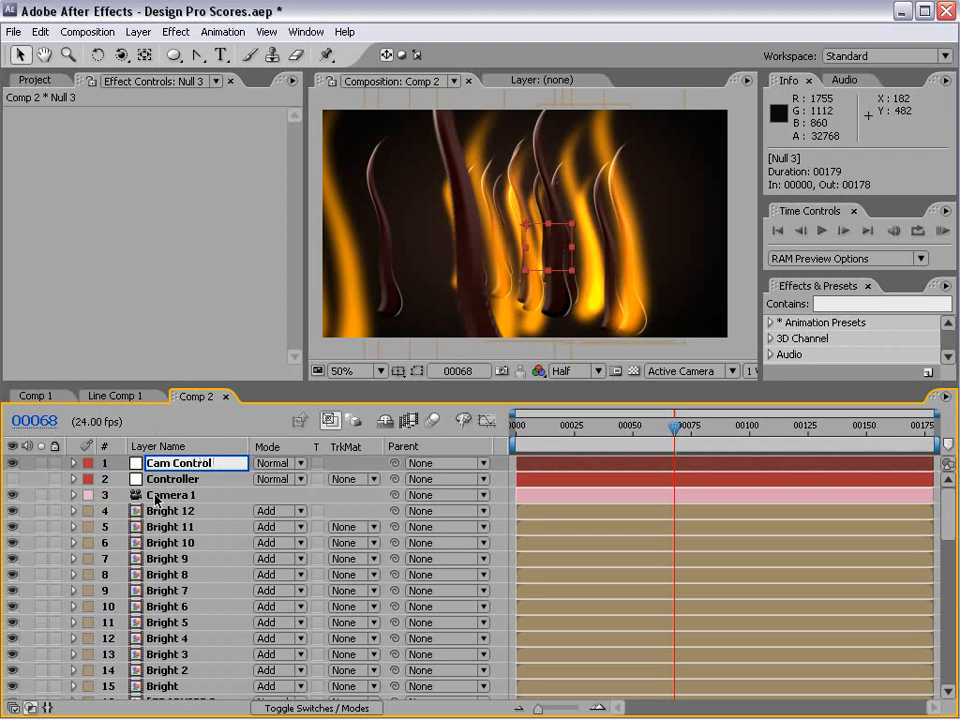
pyautogui.press('Return')
pyautogui.click(340, 707)
pyautogui.moveTo(175, 463); pyautogui.dragTo(160, 480)
# Step: Make Cam Control a 3D layer, and parent Camera 1 to it
pyautogui.click(155, 497)
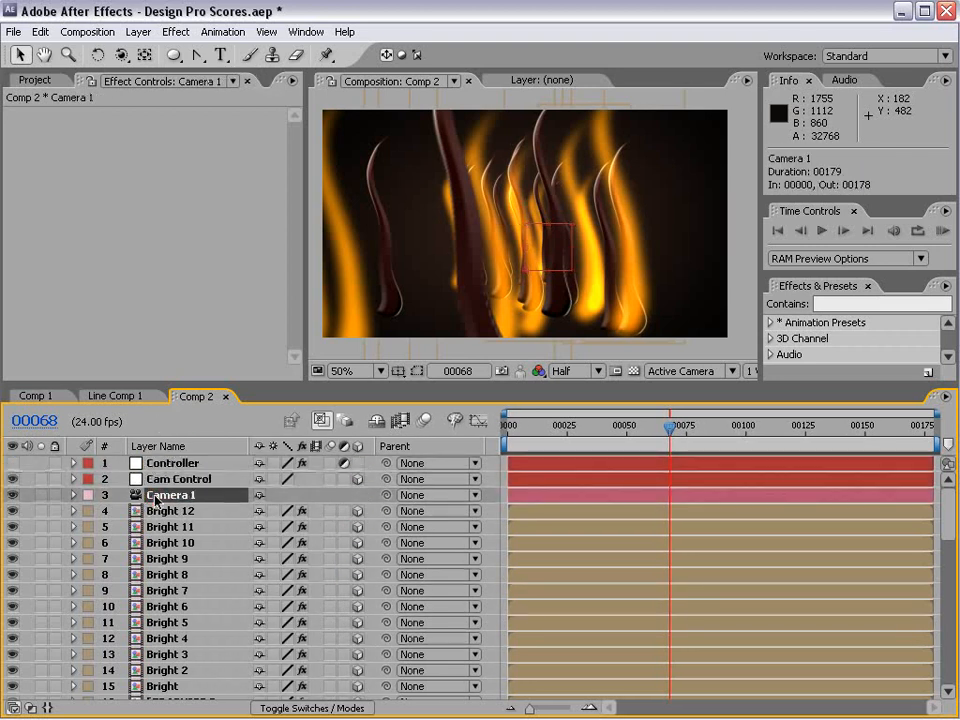
pyautogui.click(168, 479)
pyautogui.click(163, 497)
pyautogui.moveTo(388, 495); pyautogui.dragTo(198, 484)
pyautogui.click(198, 484)
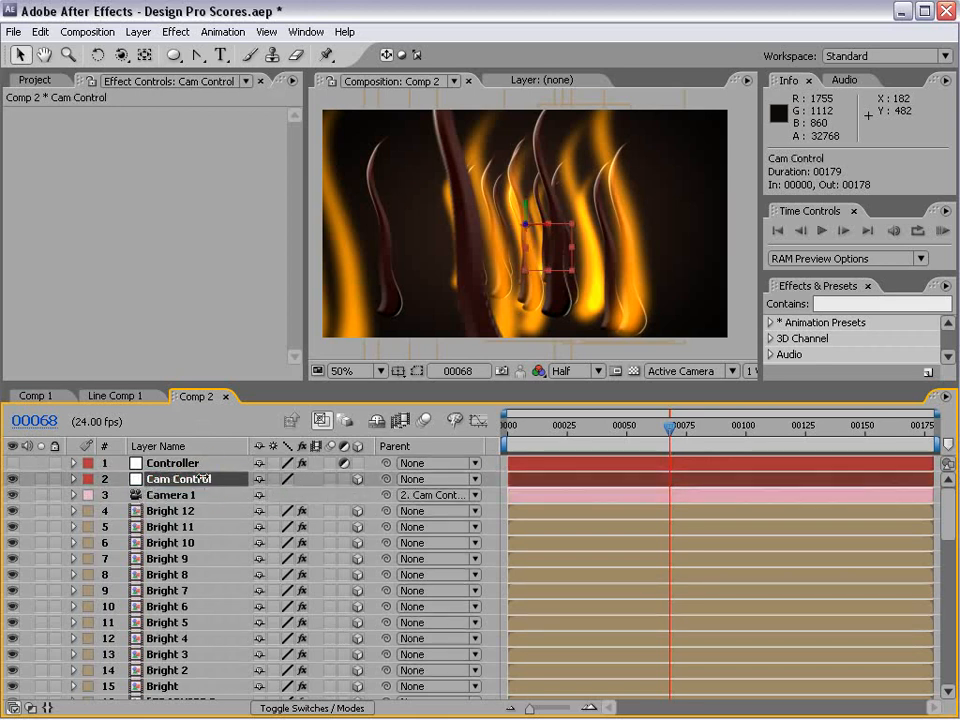
# Step: Tilt the Cam Control null about its Z axis and move it to about 322.2, 172.4, 0.0
pyautogui.moveTo(559, 254); pyautogui.dragTo(521, 251)
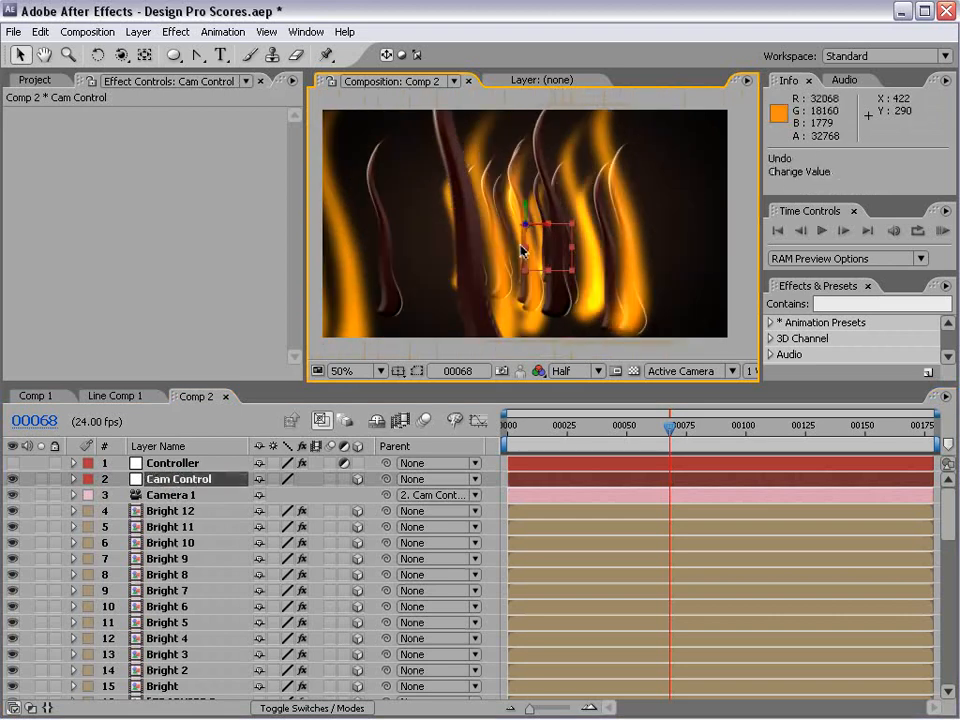
pyautogui.click(99, 57)
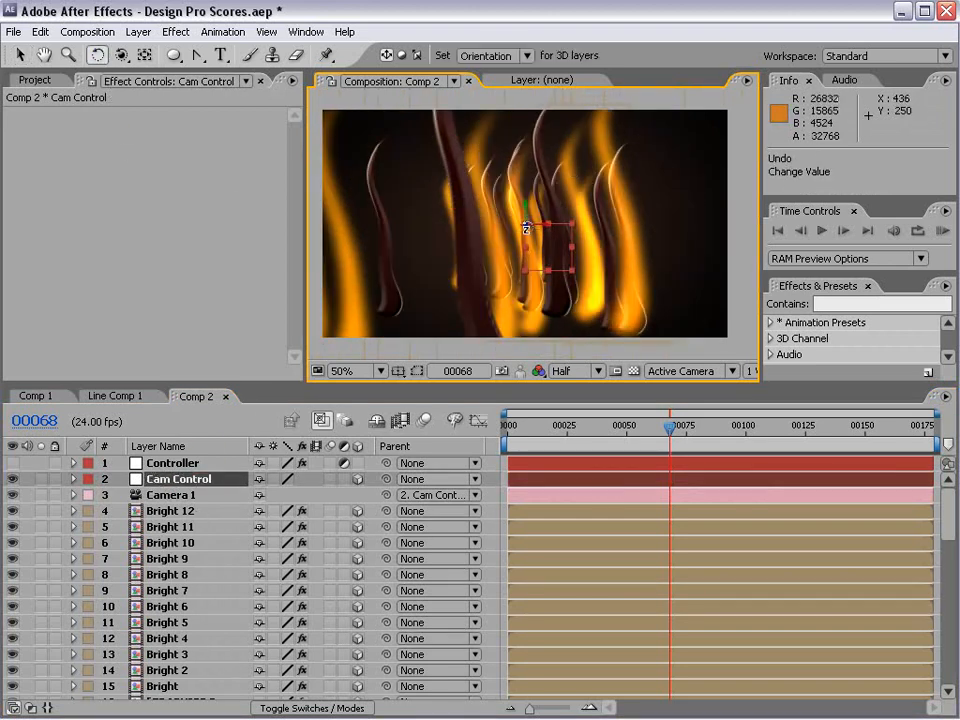
pyautogui.moveTo(527, 227); pyautogui.dragTo(487, 253)
pyautogui.press('v')
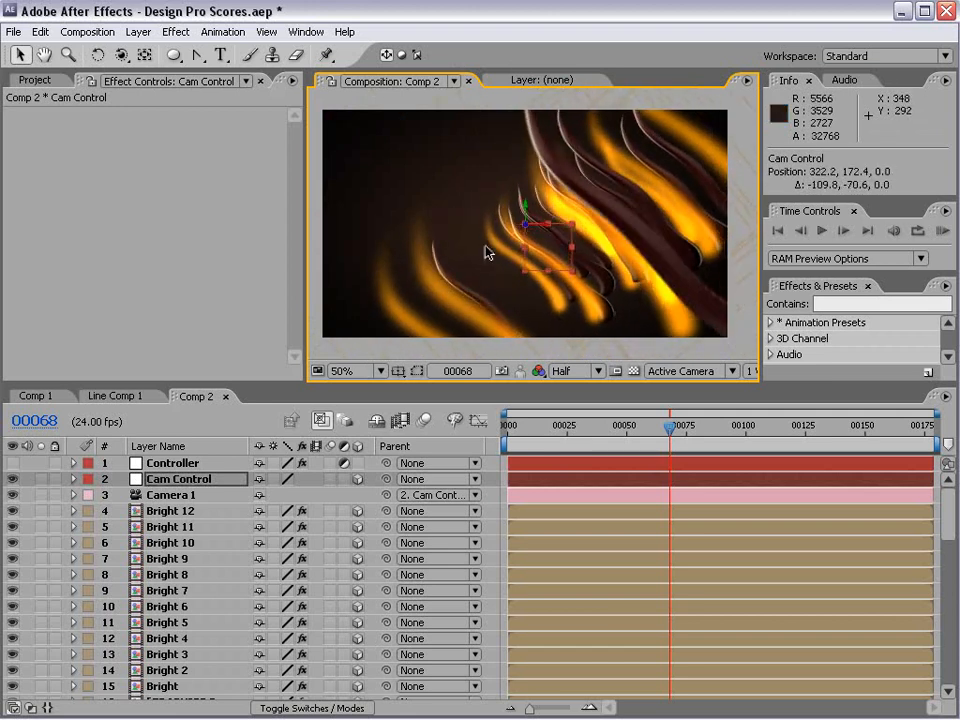
# Step: Set the Controller layer's Y slider to 245 and its Z slider to 465
pyautogui.click(172, 465)
pyautogui.moveTo(152, 200); pyautogui.dragTo(340, 199)
pyautogui.moveTo(163, 241); pyautogui.dragTo(230, 256)
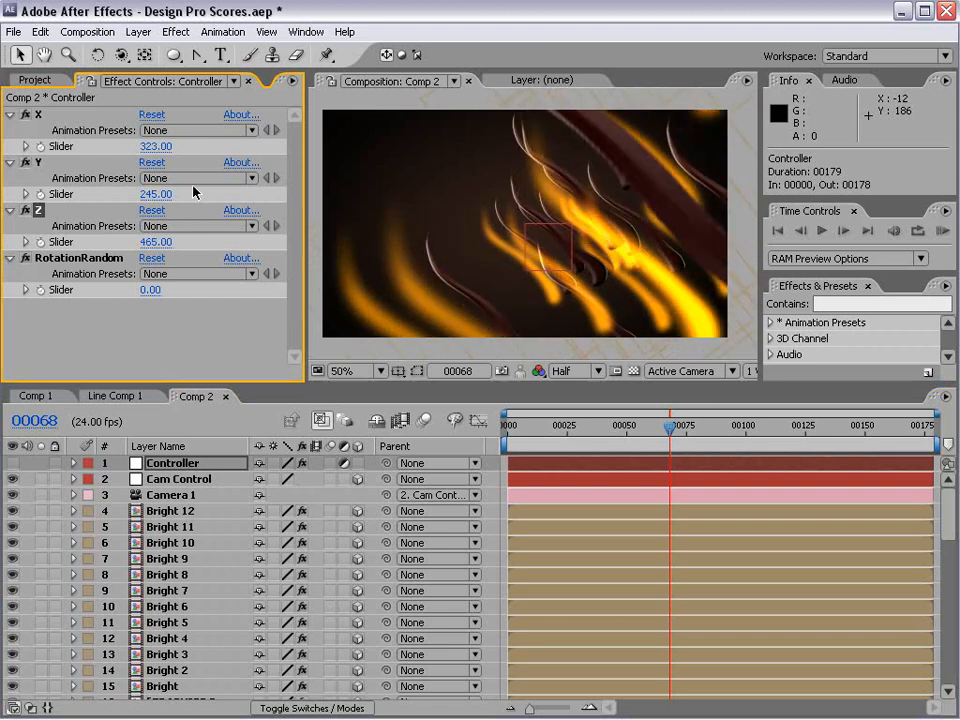
# Step: Duplicate the topmost GRAPHICS Comp layer to add more stems, and undo a trial camera orbit
pyautogui.scroll(-5, 208, 585)
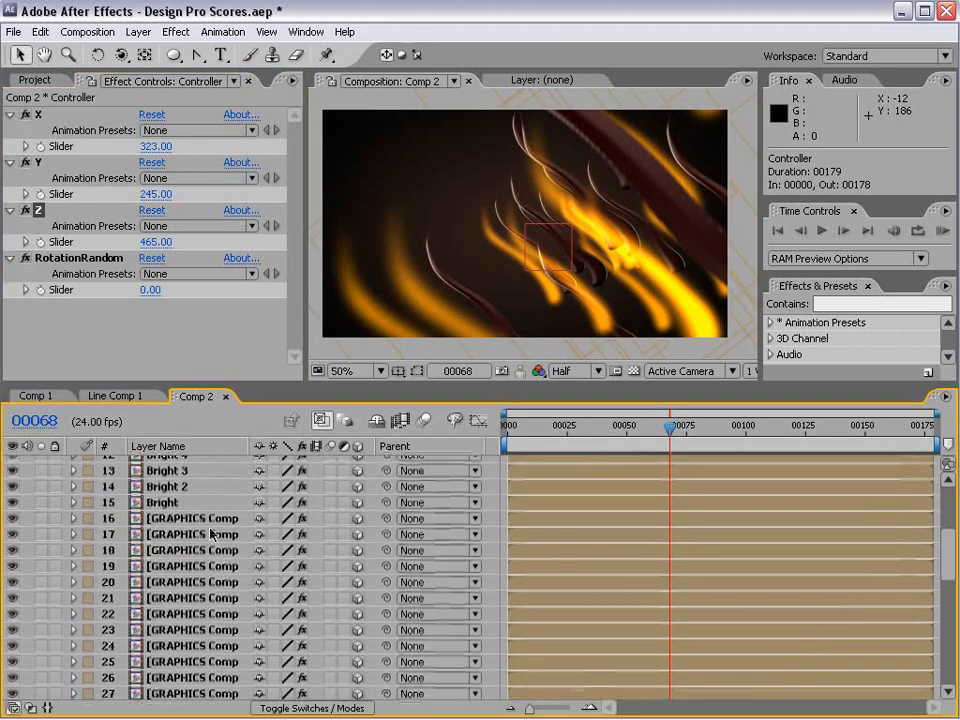
pyautogui.click(195, 502)
pyautogui.click(212, 519)
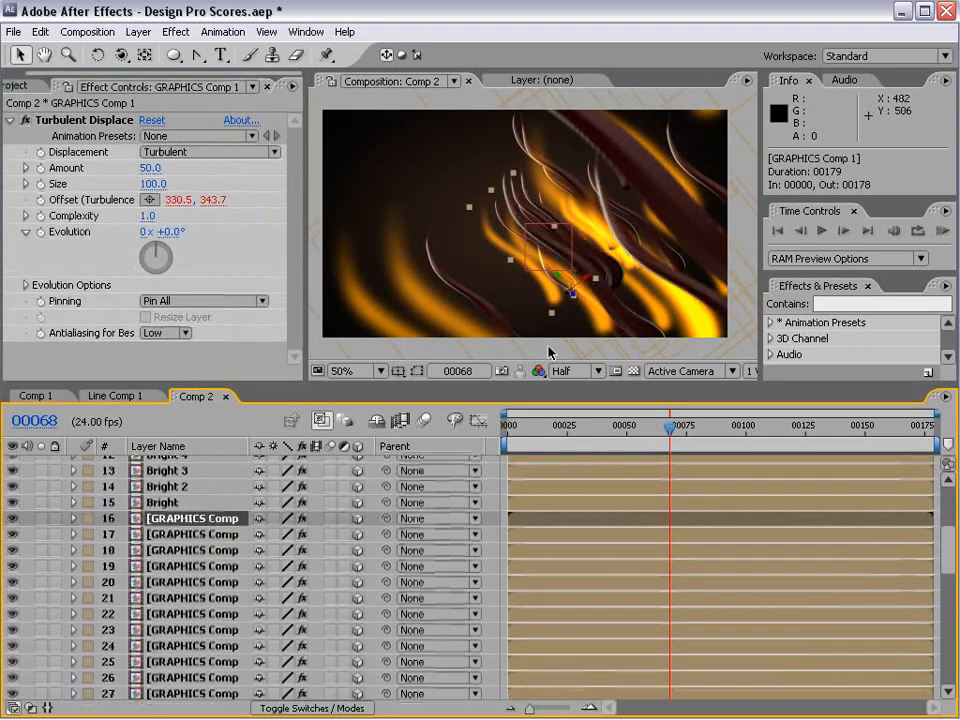
pyautogui.press('c')
pyautogui.moveTo(617, 223)
pyautogui.mouseDown()
pyautogui.moveTo(585, 250)
pyautogui.moveTo(641, 199)
pyautogui.moveTo(611, 221)
pyautogui.mouseUp()
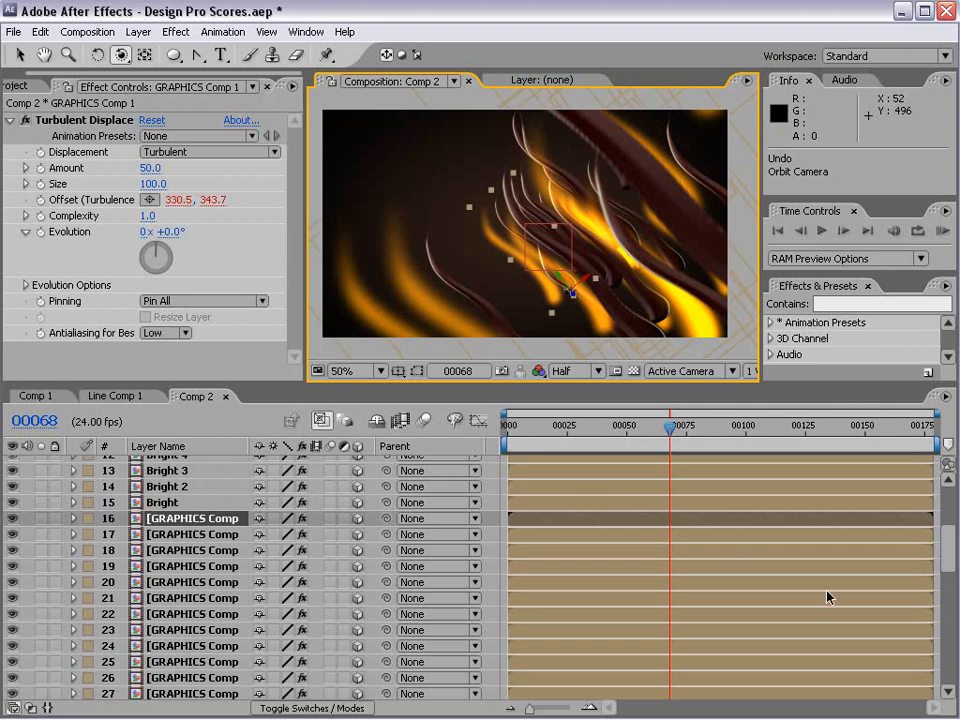
# Step: Add a Position keyframe to Cam Control at frame 0 and move that keyframe to frame 37
pyautogui.moveTo(953, 556); pyautogui.dragTo(945, 485)
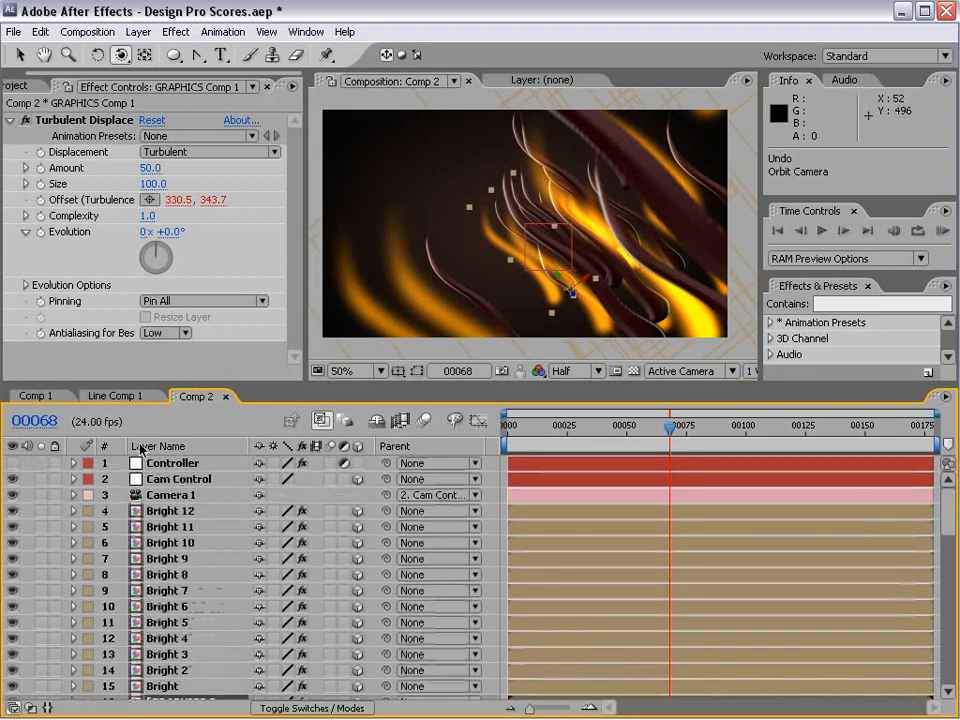
pyautogui.click(193, 466)
pyautogui.moveTo(614, 425); pyautogui.dragTo(474, 449)
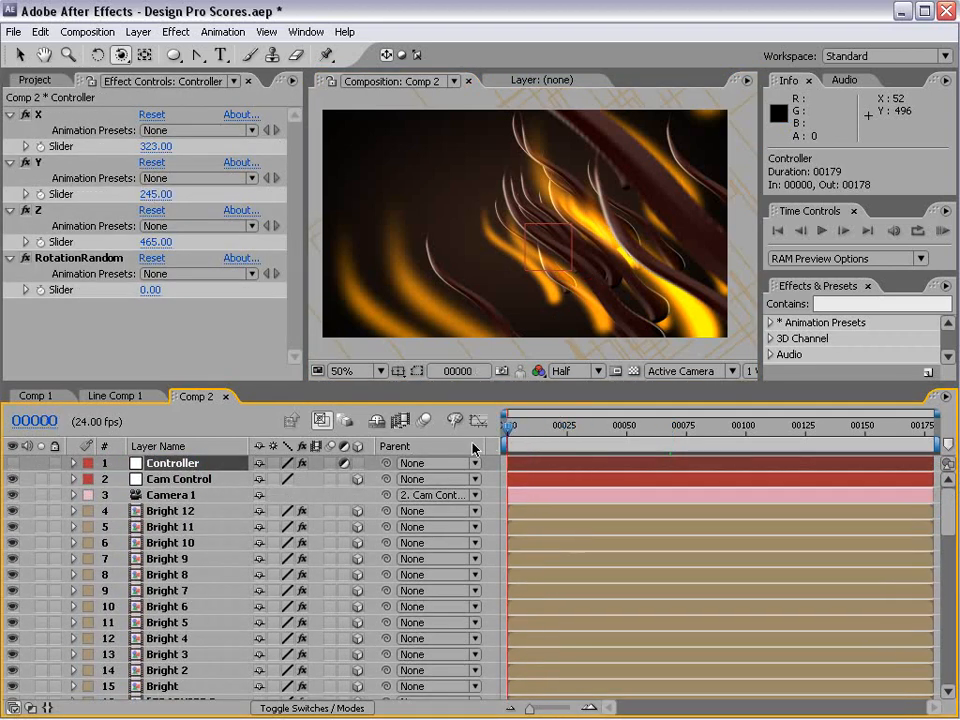
pyautogui.click(170, 481)
pyautogui.press('p')
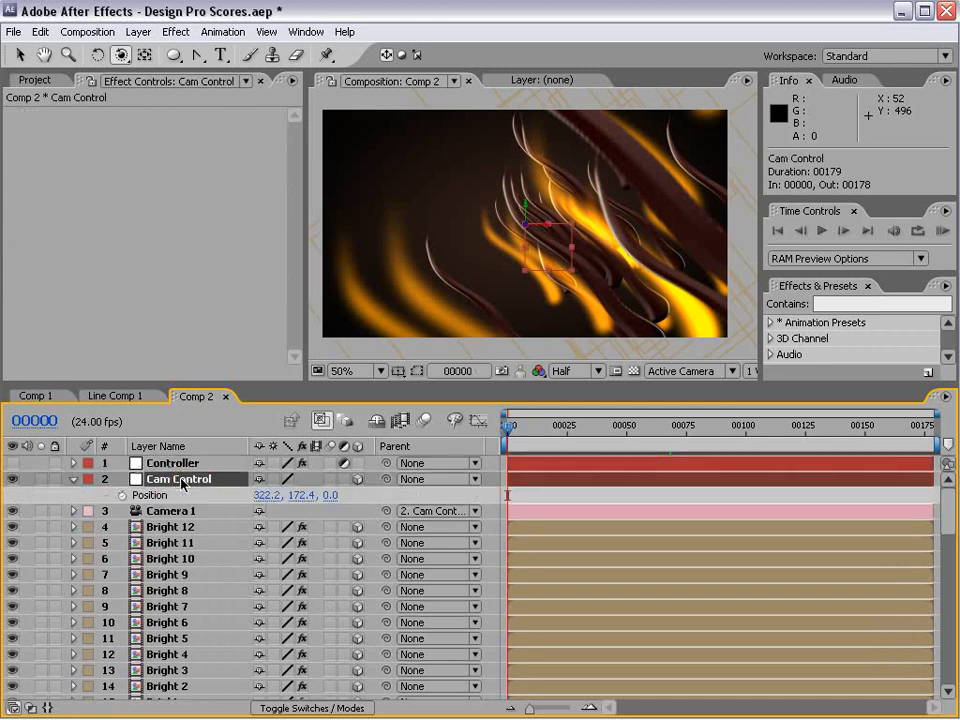
pyautogui.click(119, 495)
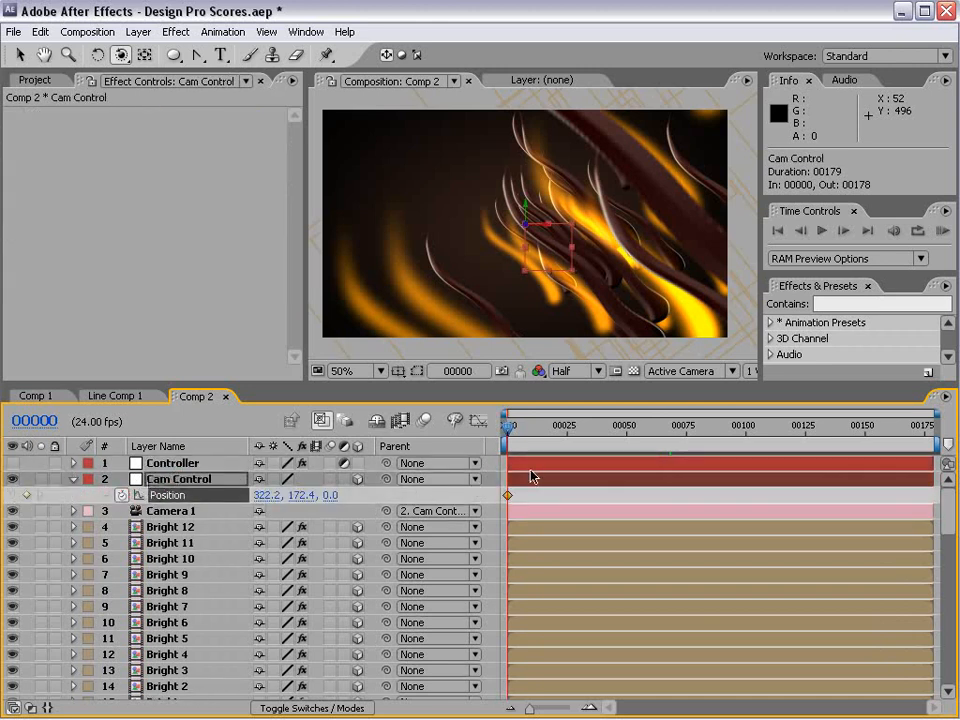
pyautogui.moveTo(508, 495); pyautogui.dragTo(597, 495)
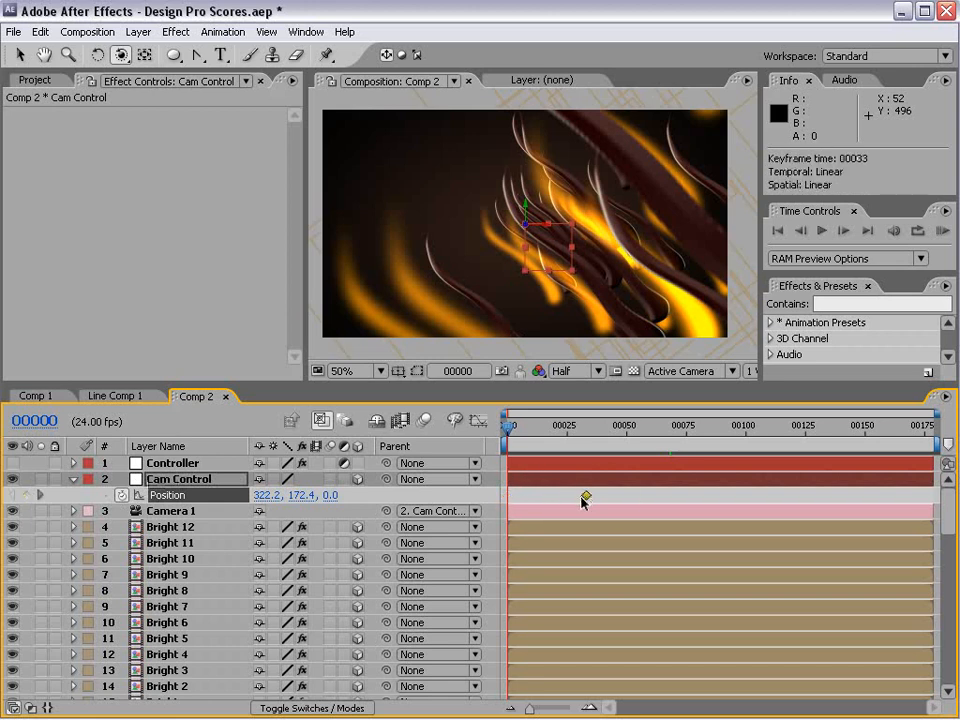
# Step: Set Cam Control's Position Z to -177 at frame 0, and its Position to 430.2, 170.6, 262 at frame 37
pyautogui.moveTo(335, 505); pyautogui.dragTo(165, 503)
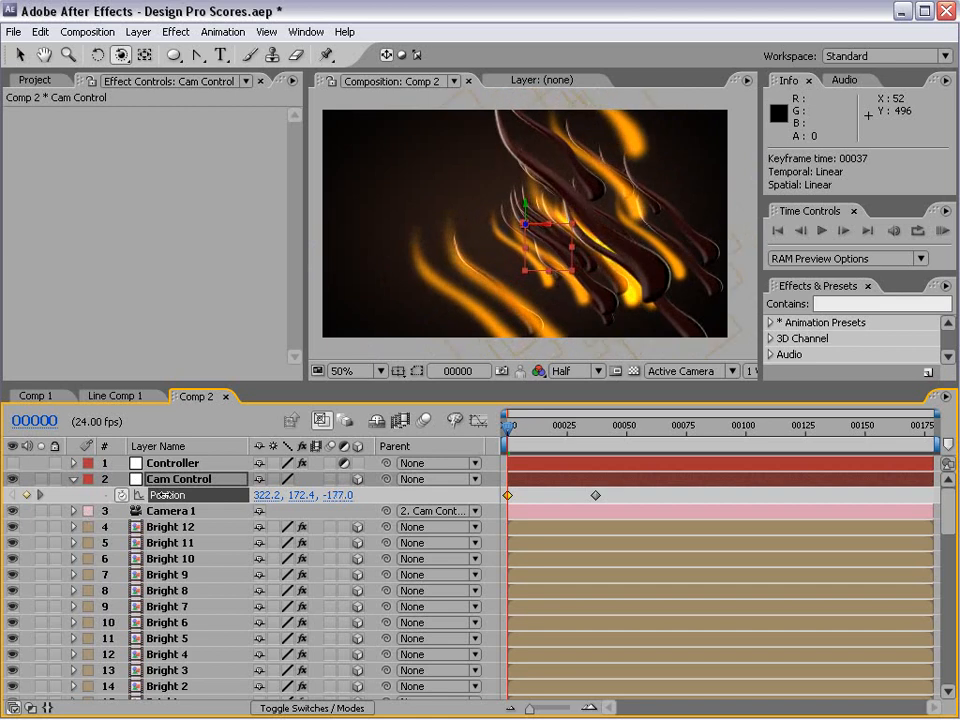
pyautogui.moveTo(508, 428); pyautogui.dragTo(596, 436)
pyautogui.moveTo(330, 495); pyautogui.dragTo(592, 495)
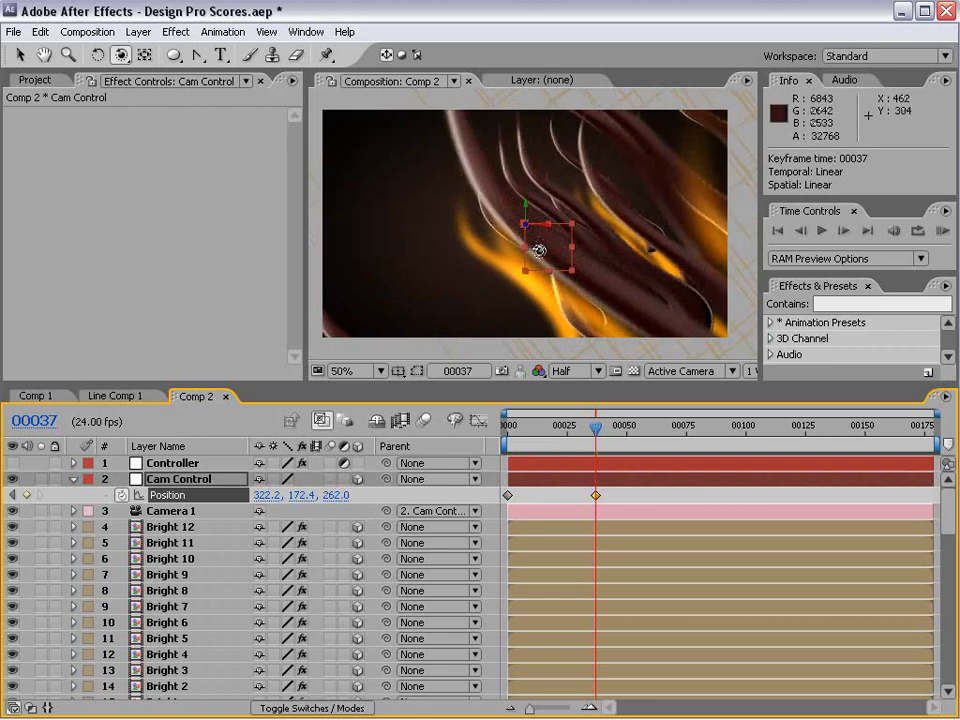
pyautogui.moveTo(541, 254); pyautogui.dragTo(525, 228)
# Step: Rotate Cam Control to a Z orientation of 322°, set its frame 0 Position Z to -50, and preview the move
pyautogui.press('w')
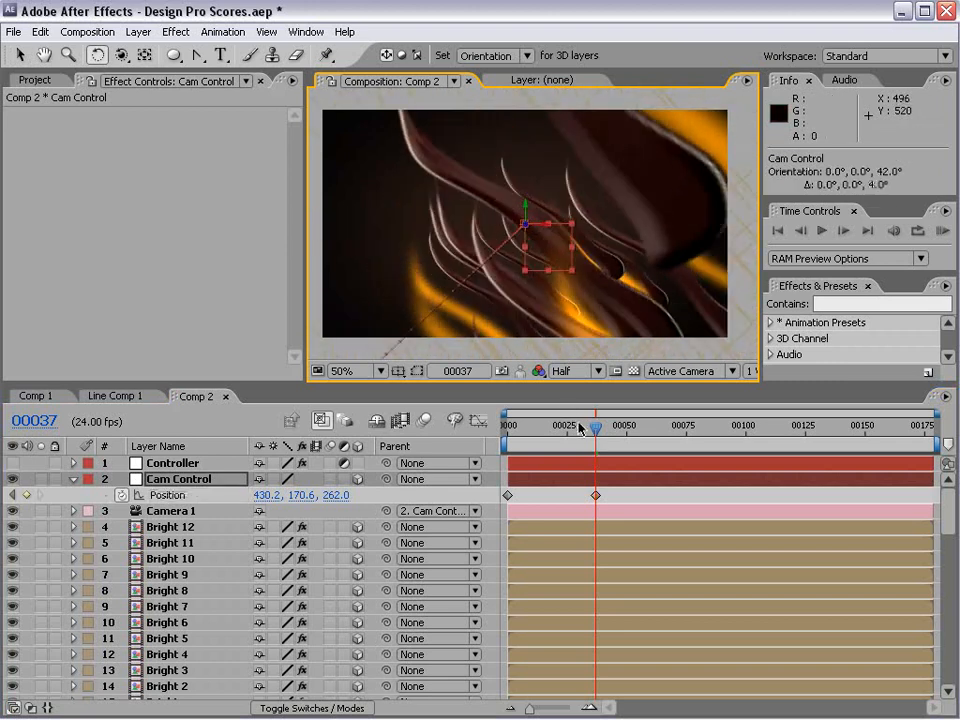
pyautogui.moveTo(579, 427); pyautogui.dragTo(503, 433)
pyautogui.moveTo(525, 225); pyautogui.dragTo(576, 266)
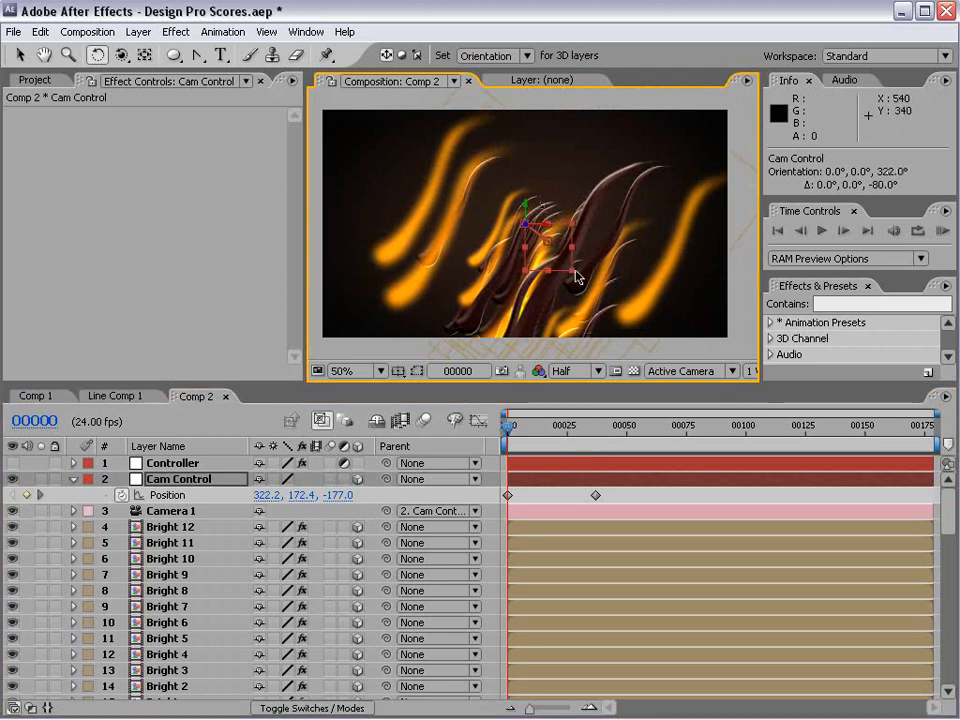
pyautogui.moveTo(326, 494); pyautogui.dragTo(432, 471)
pyautogui.moveTo(512, 437); pyautogui.dragTo(607, 440)
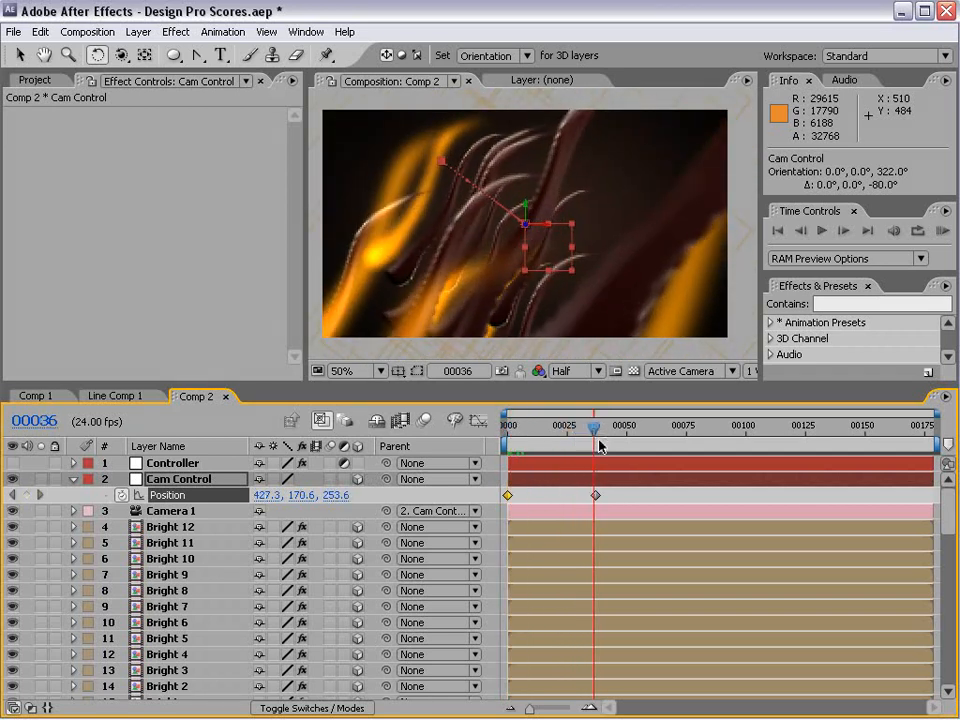
# Step: Keyframe Cam Control's Orientation with Z at 322° on frame 0 and 26° on frame 37
pyautogui.hotkey('shift', 'r')
pyautogui.moveTo(590, 430); pyautogui.dragTo(480, 446)
pyautogui.click(121, 511)
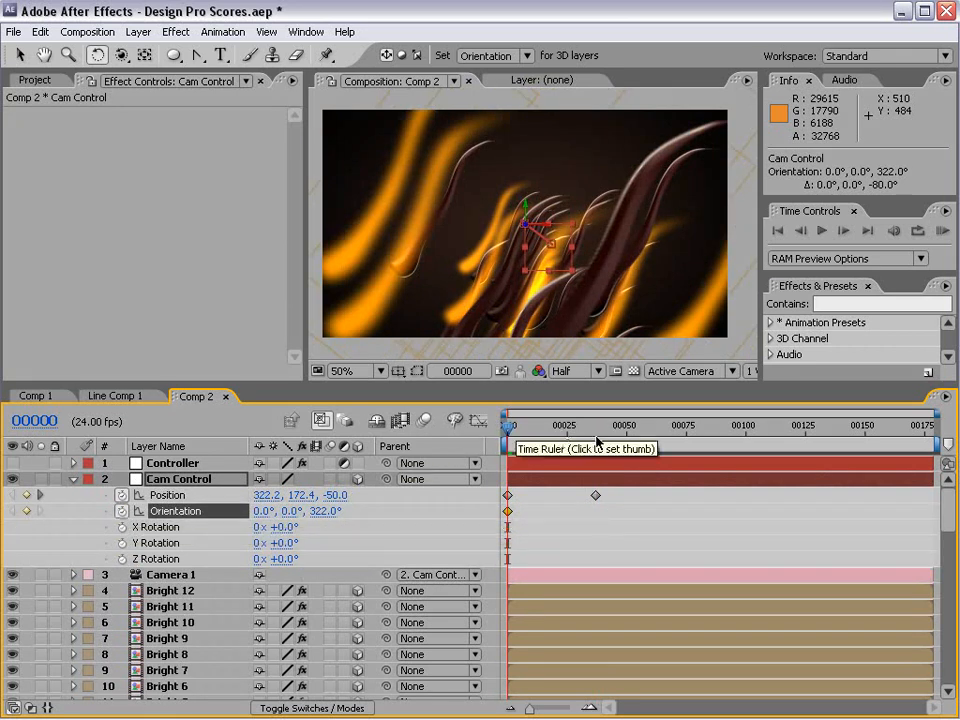
pyautogui.moveTo(594, 430); pyautogui.dragTo(596, 430)
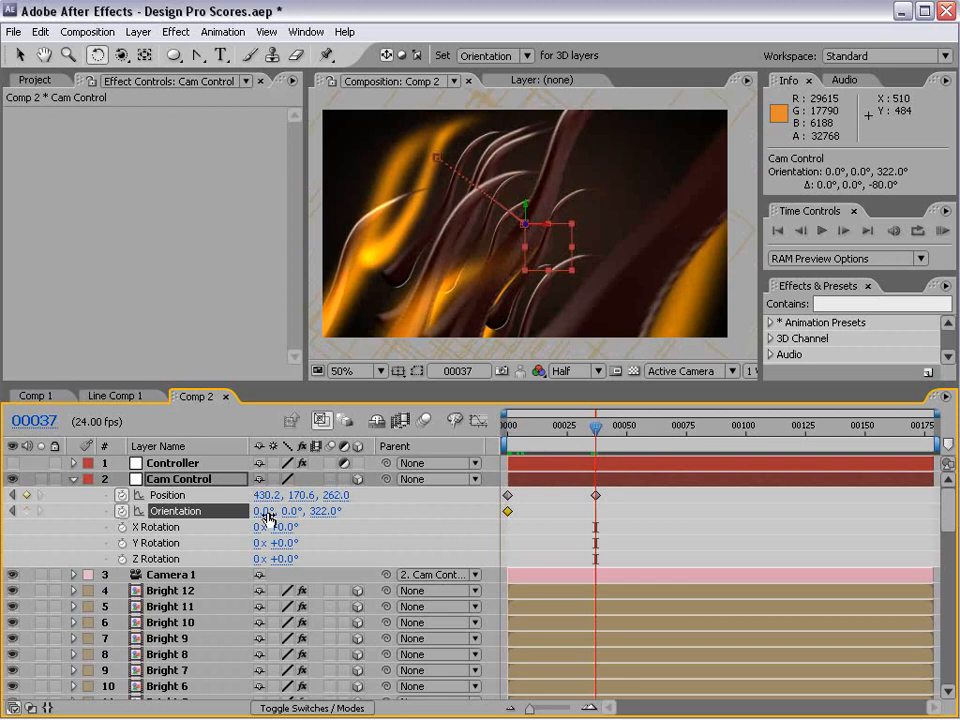
pyautogui.moveTo(330, 513); pyautogui.dragTo(348, 483)
# Step: Set Cam Control's Position to about 365.2, 198.9, 326 at frame 37, collapse its properties, and save the project
pyautogui.press('v')
pyautogui.moveTo(553, 264); pyautogui.dragTo(519, 237)
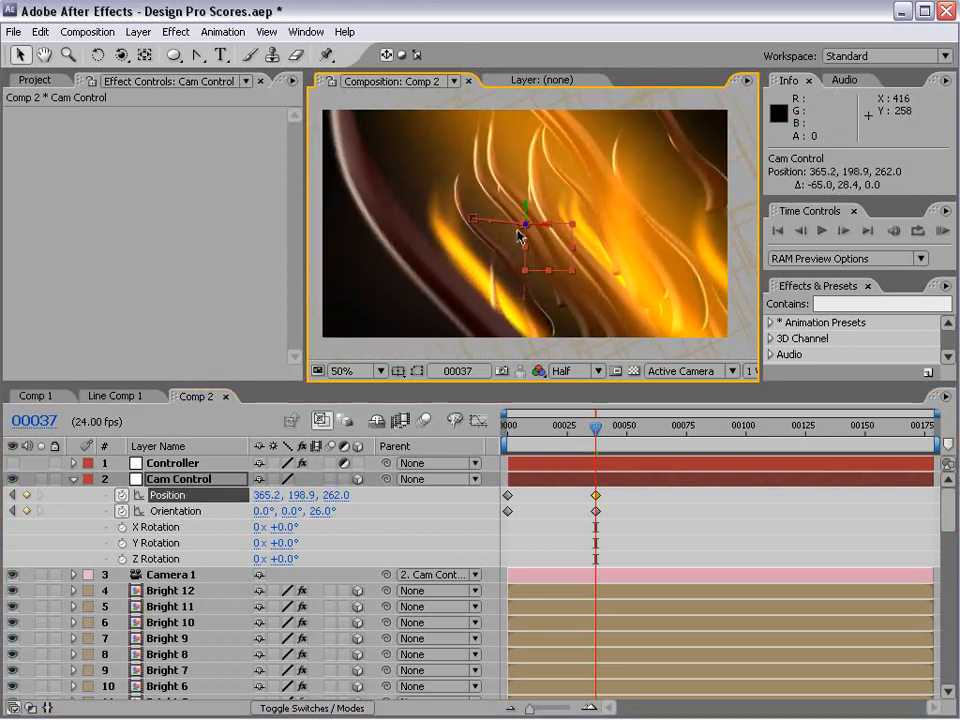
pyautogui.moveTo(597, 430); pyautogui.dragTo(596, 463)
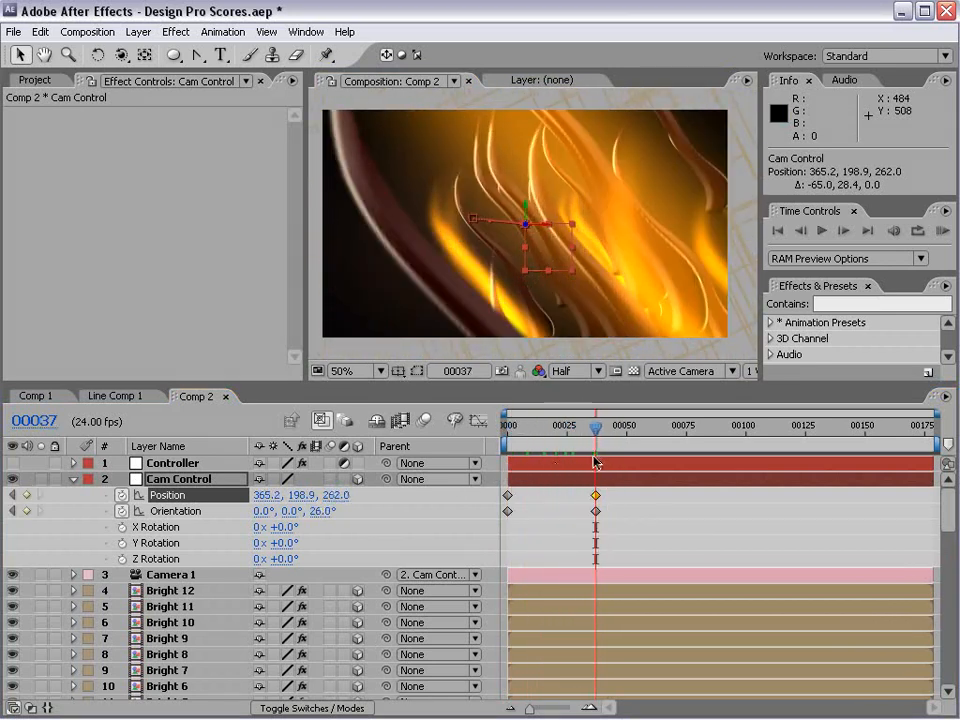
pyautogui.moveTo(528, 230); pyautogui.dragTo(602, 337)
pyautogui.click(621, 488)
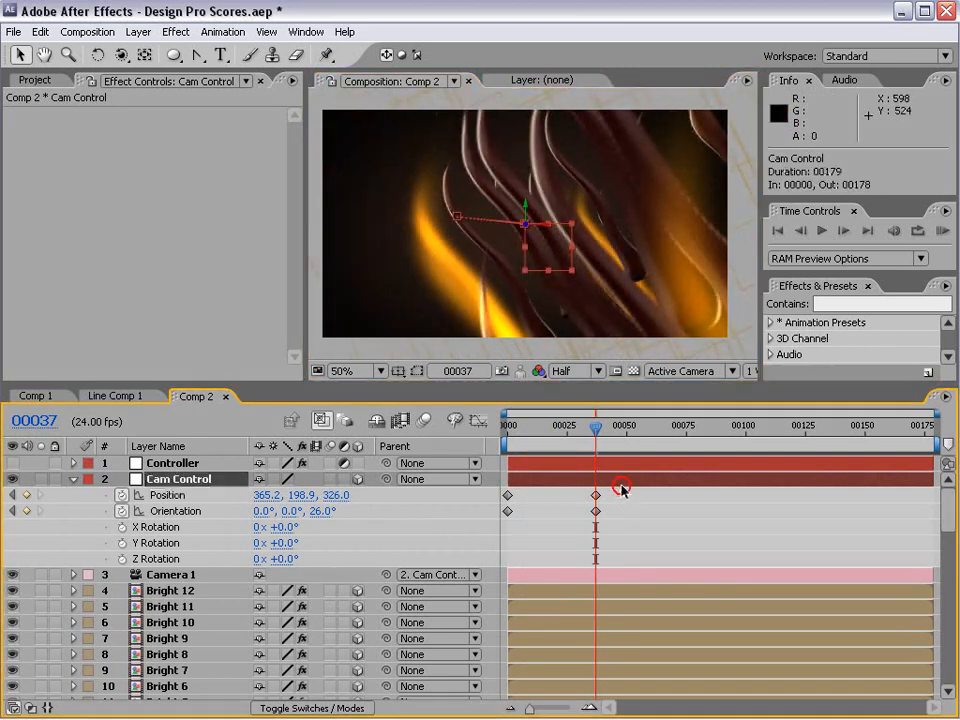
pyautogui.moveTo(583, 449); pyautogui.dragTo(437, 471)
pyautogui.click(73, 479)
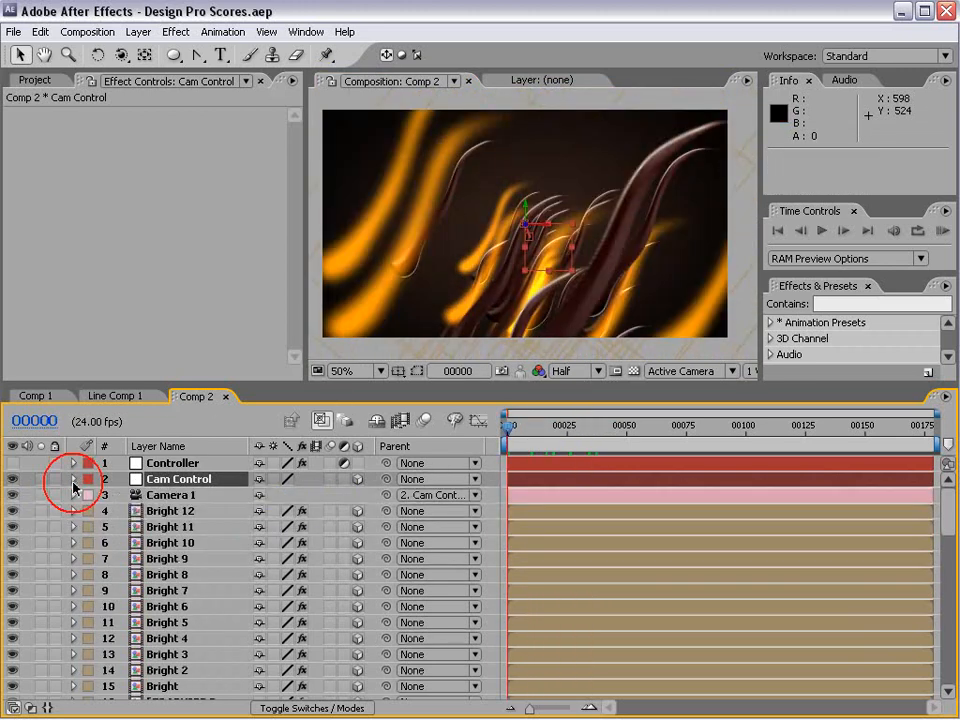
# Step: Enlarge the timeline to fill the window so the full layer list can be reached
pyautogui.press('space')
pyautogui.moveTo(332, 696); pyautogui.dragTo(341, 410)
pyautogui.moveTo(290, 618); pyautogui.dragTo(268, 373)
pyautogui.moveTo(225, 588); pyautogui.dragTo(195, 577)
pyautogui.click(74, 555)
pyautogui.press('`')
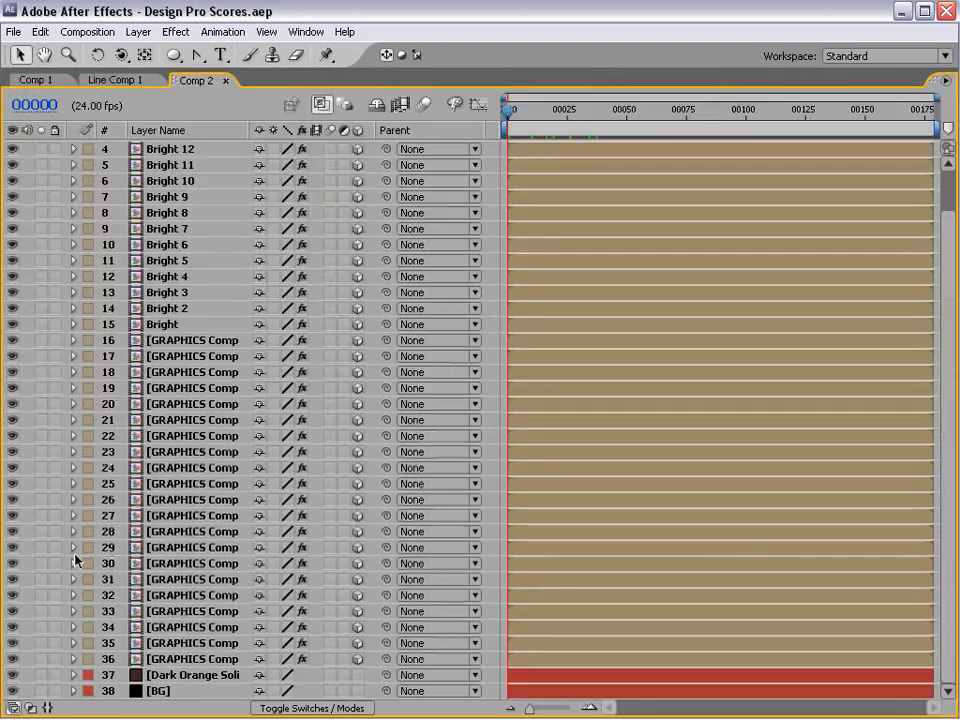
# Step: Mark layers 4 through 35 as shy and hide them, restore the panel layout, and save the project
pyautogui.click(175, 645)
pyautogui.scroll(1, 245, 270)
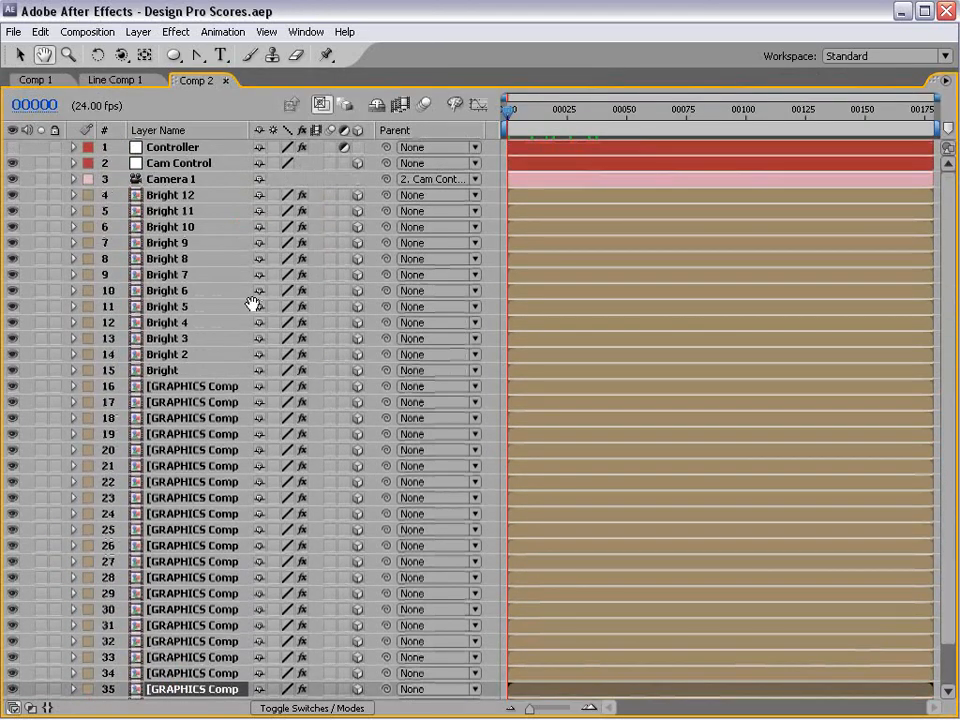
pyautogui.keyDown('shift'); pyautogui.click(178, 198); pyautogui.keyUp('shift')
pyautogui.click(258, 196)
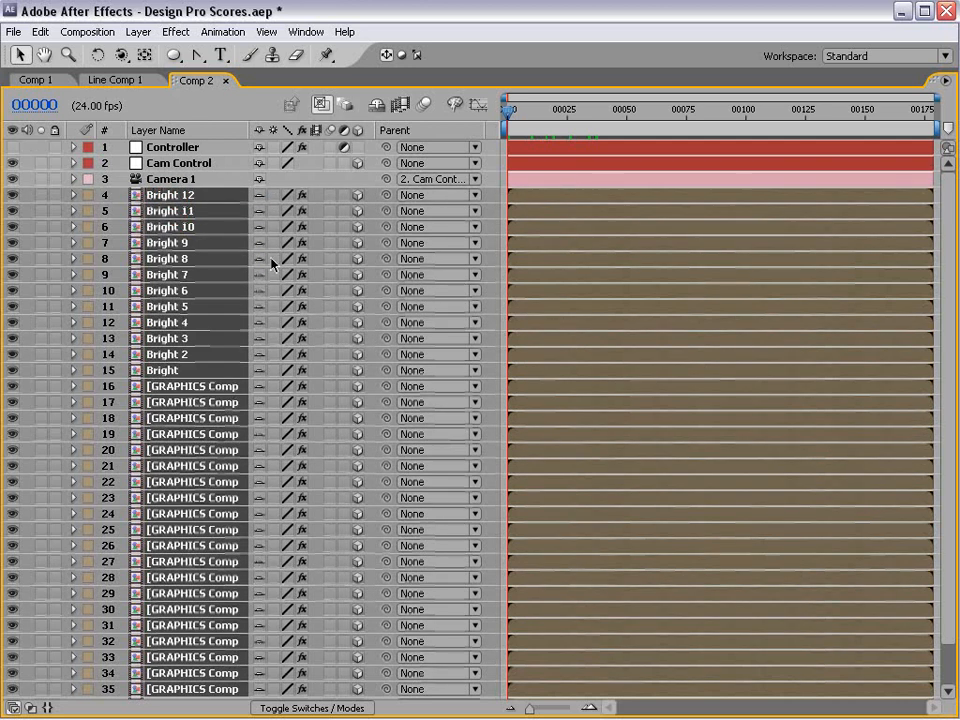
pyautogui.click(378, 106)
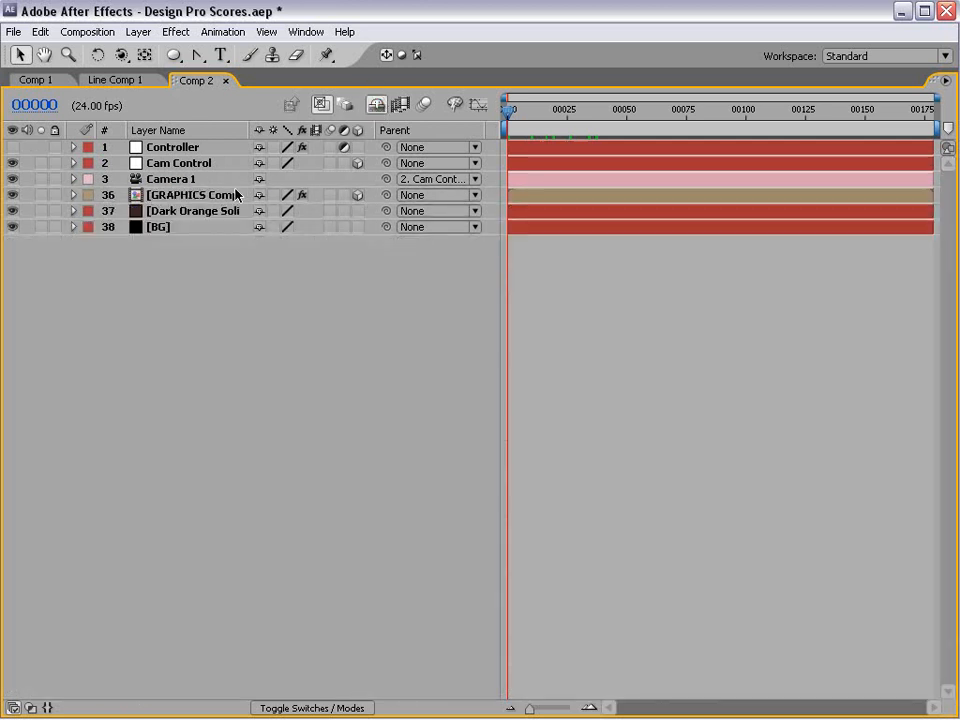
pyautogui.press('`')
pyautogui.click(652, 606)
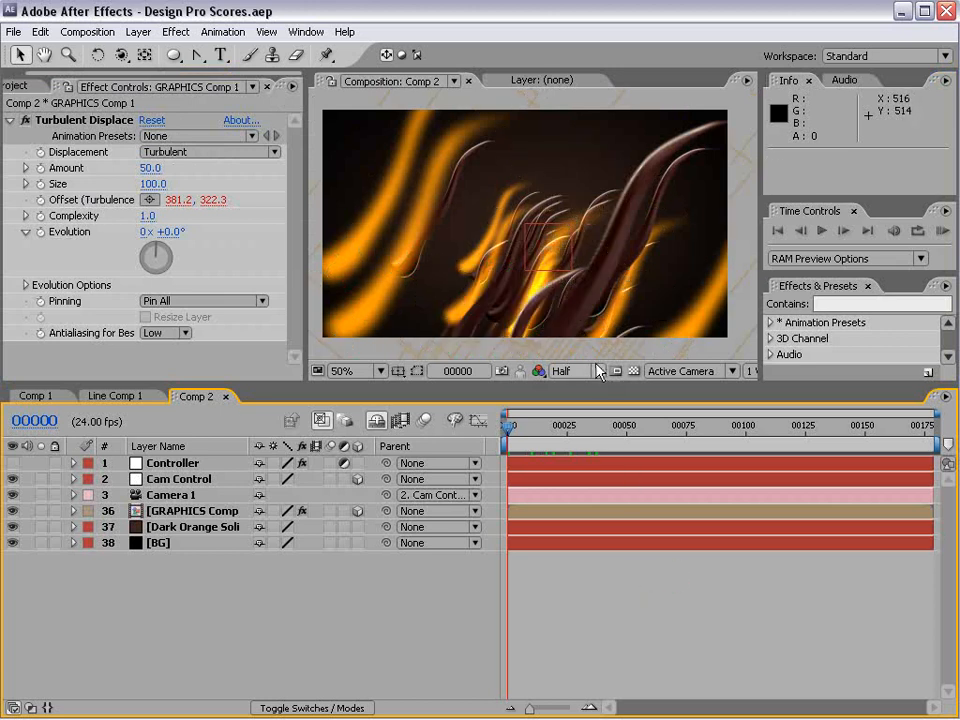
# Step: Select a glow directly in the composition, and toggle the hiding of shy layers off and back on
pyautogui.click(431, 186)
pyautogui.click(386, 421)
pyautogui.click(384, 421)
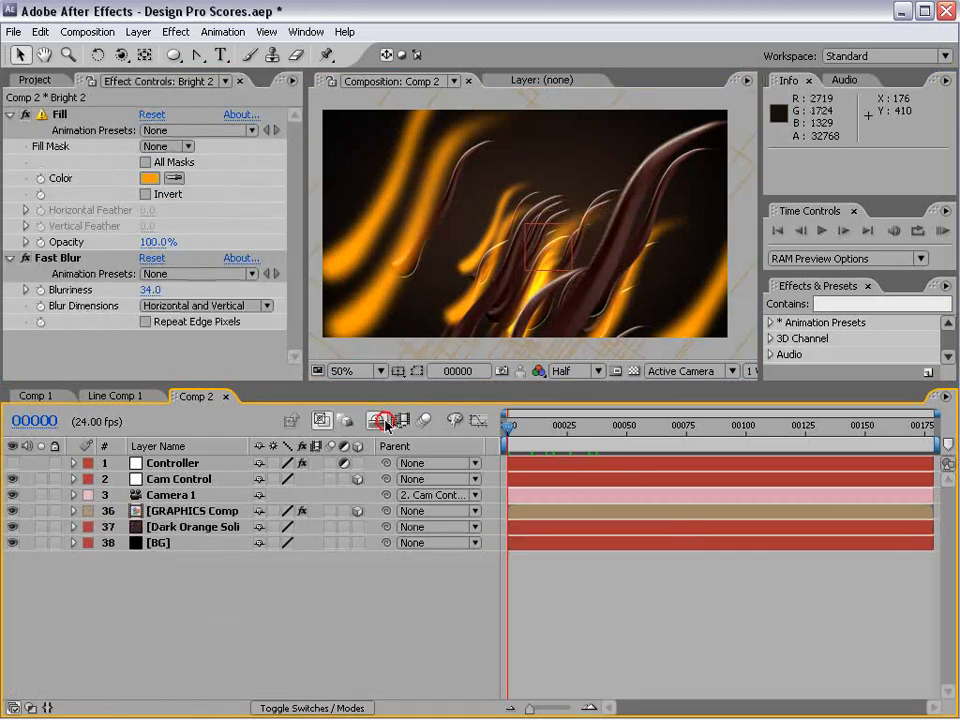
# Step: Apply a Fill effect to the Dark Orange Solid layer and set its color to dark crimson 73172B
pyautogui.click(170, 536)
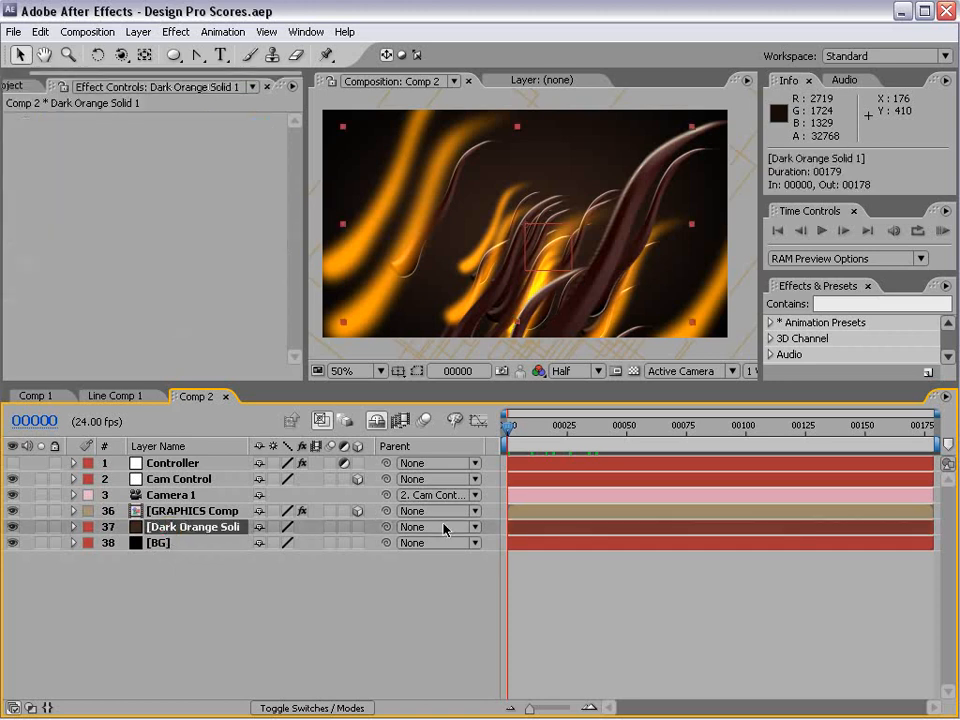
pyautogui.click(175, 32)
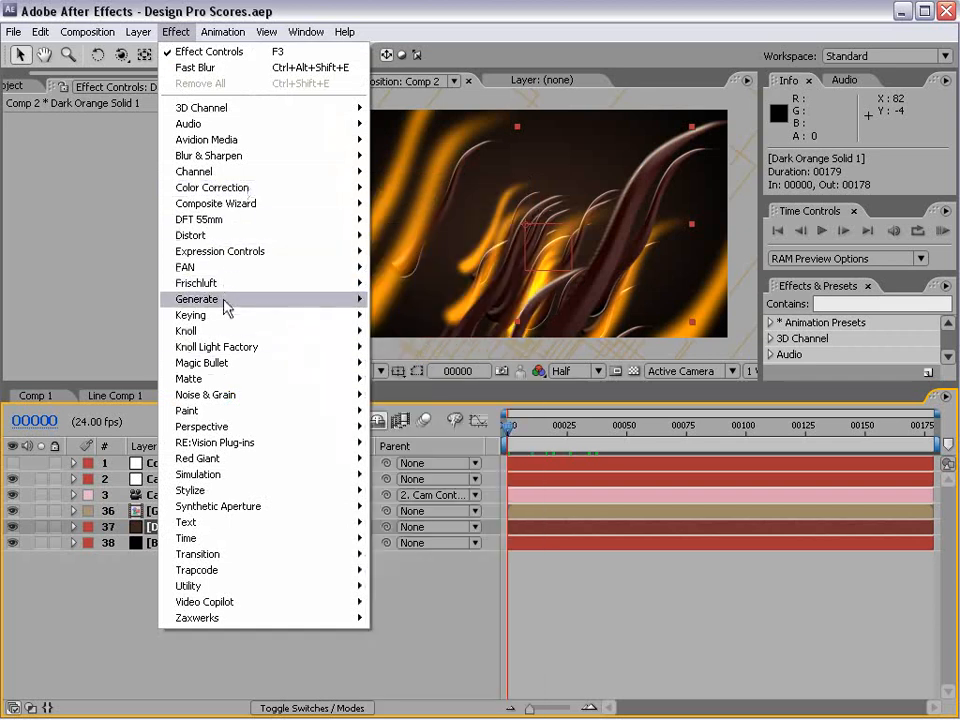
pyautogui.click(349, 299)
pyautogui.click(390, 522)
pyautogui.click(149, 186)
pyautogui.moveTo(549, 467)
pyautogui.mouseDown()
pyautogui.moveTo(525, 497)
pyautogui.moveTo(577, 489)
pyautogui.moveTo(579, 476)
pyautogui.moveTo(591, 484)
pyautogui.mouseUp()
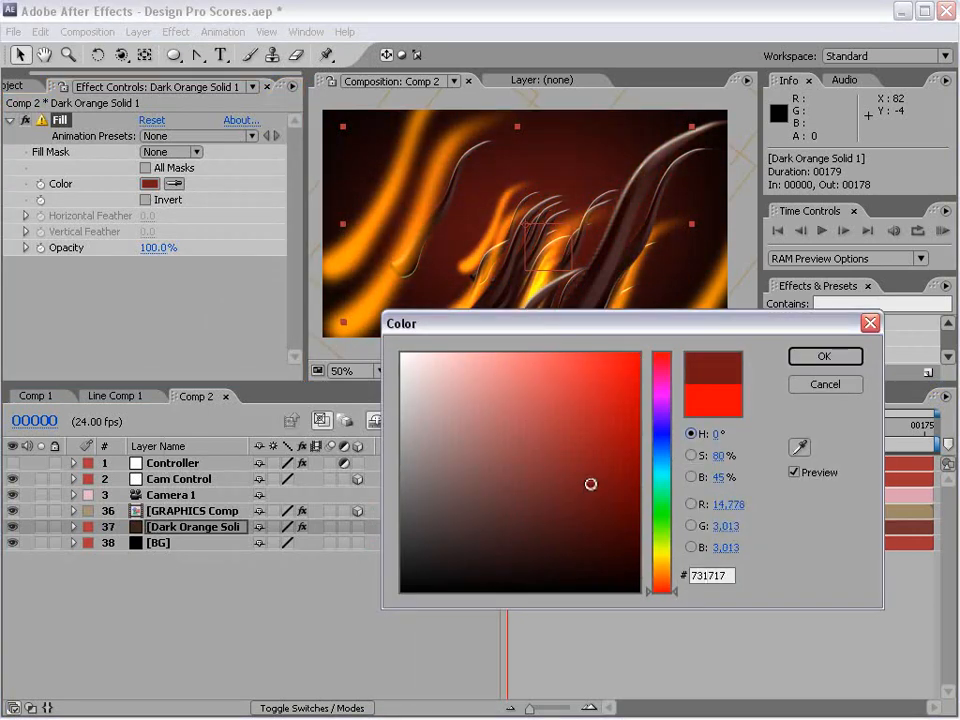
pyautogui.moveTo(658, 586); pyautogui.dragTo(660, 365)
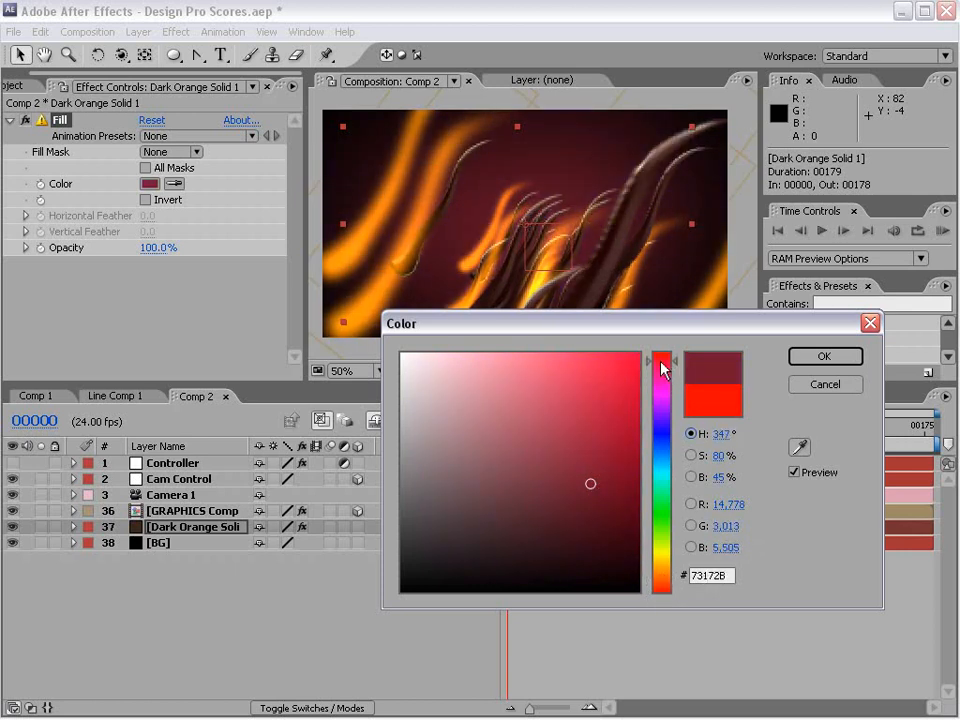
pyautogui.click(821, 357)
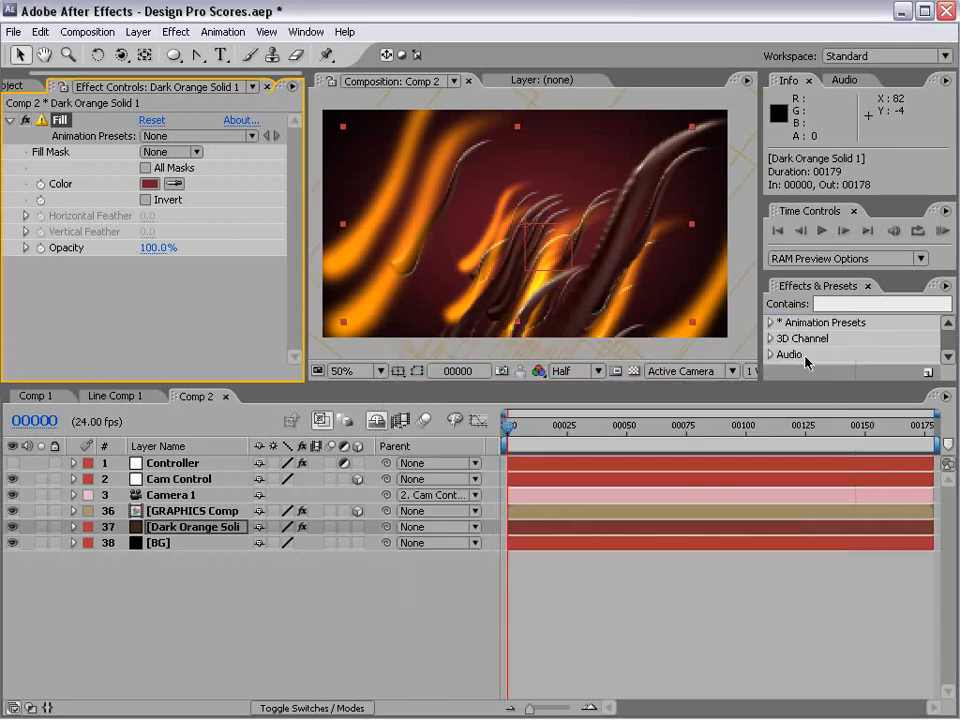
# Step: Create a new adjustment layer at the top of Comp 2 and apply the Glow effect to it
pyautogui.click(137, 31)
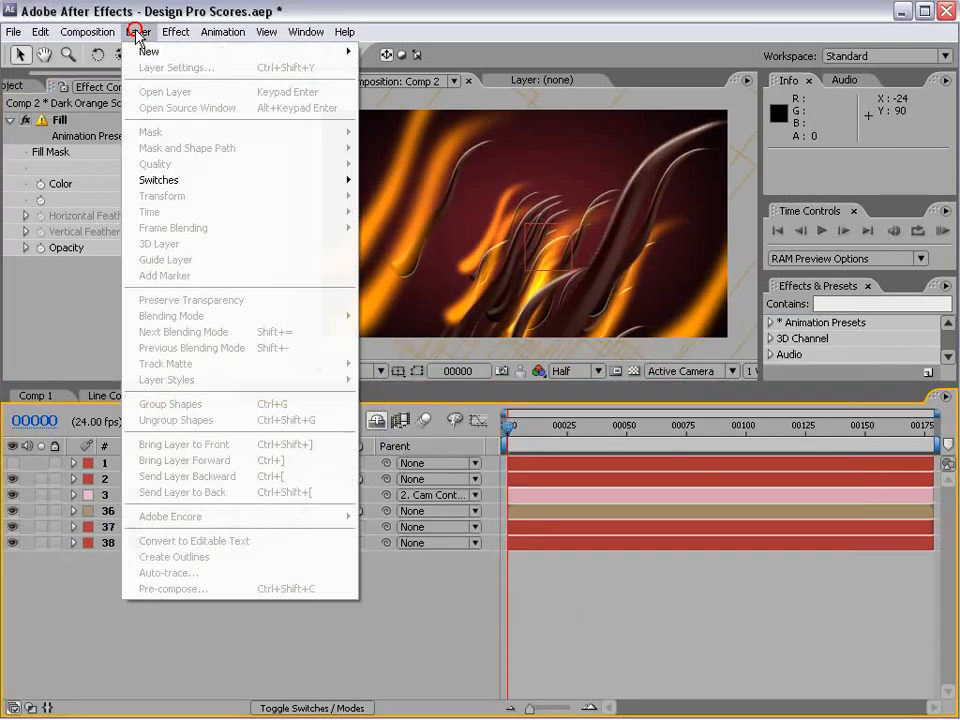
pyautogui.moveTo(212, 52)
pyautogui.click(415, 149)
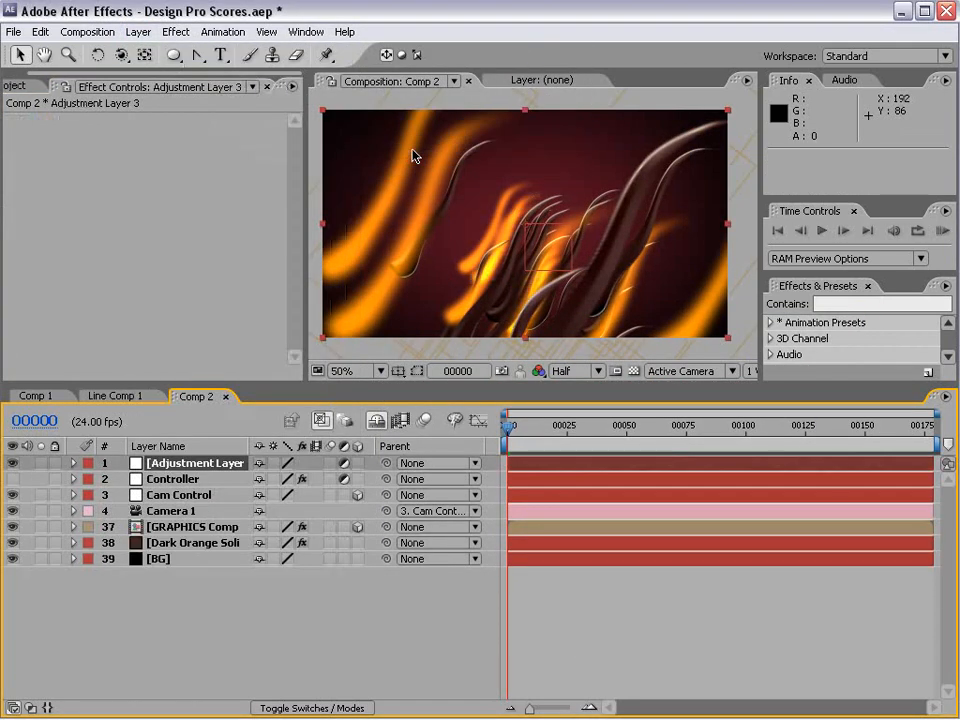
pyautogui.click(176, 31)
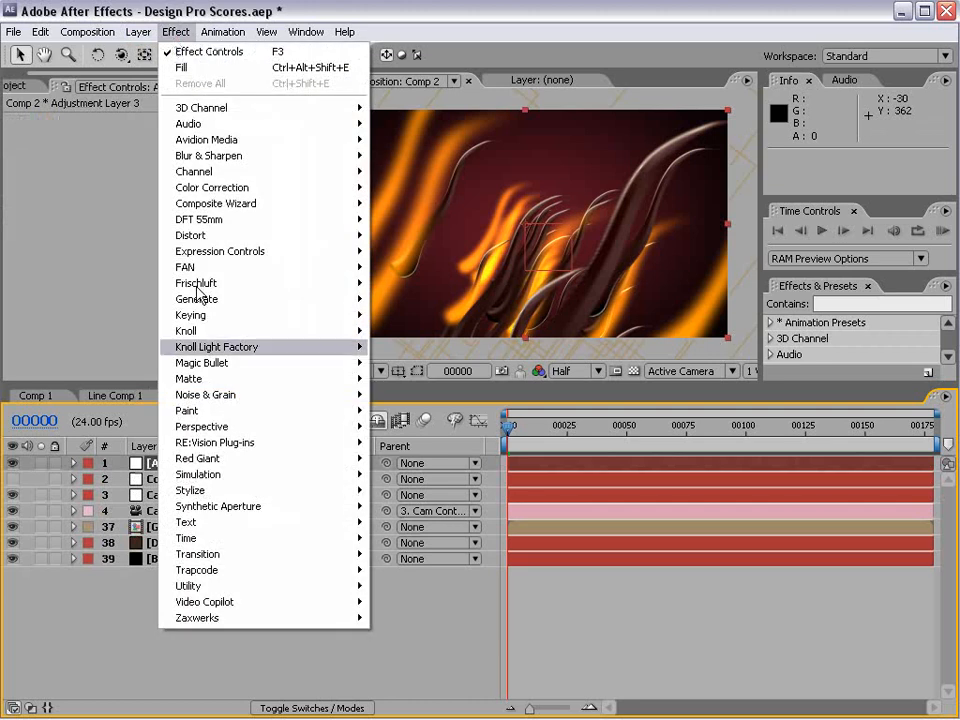
pyautogui.moveTo(220, 494)
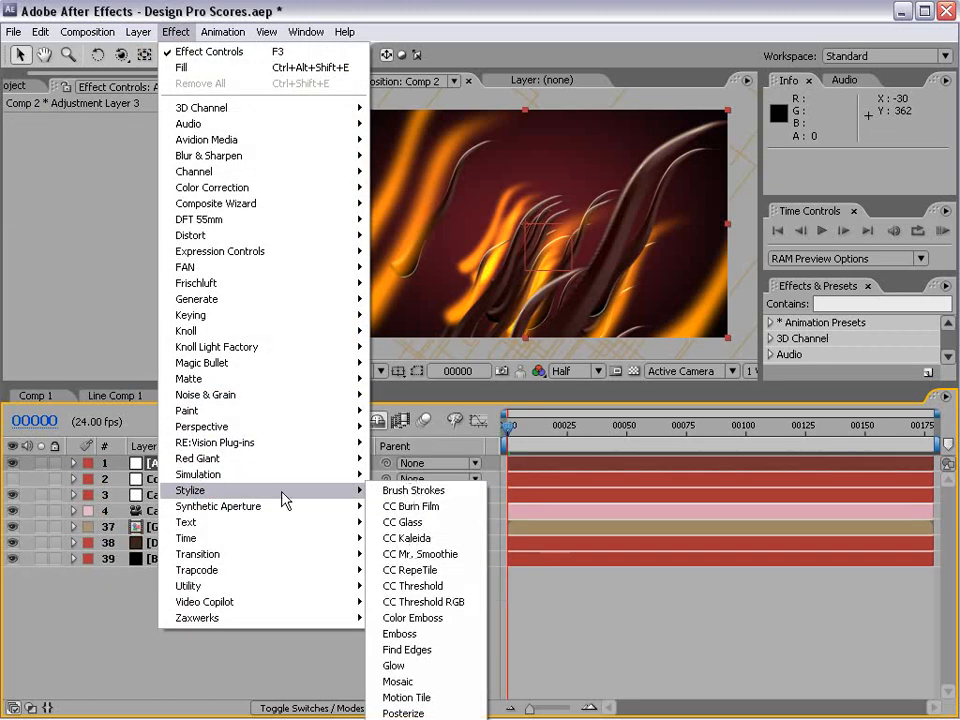
pyautogui.click(420, 665)
# Step: Add the Tint and Curves color correction effects to the adjustment layer
pyautogui.click(177, 31)
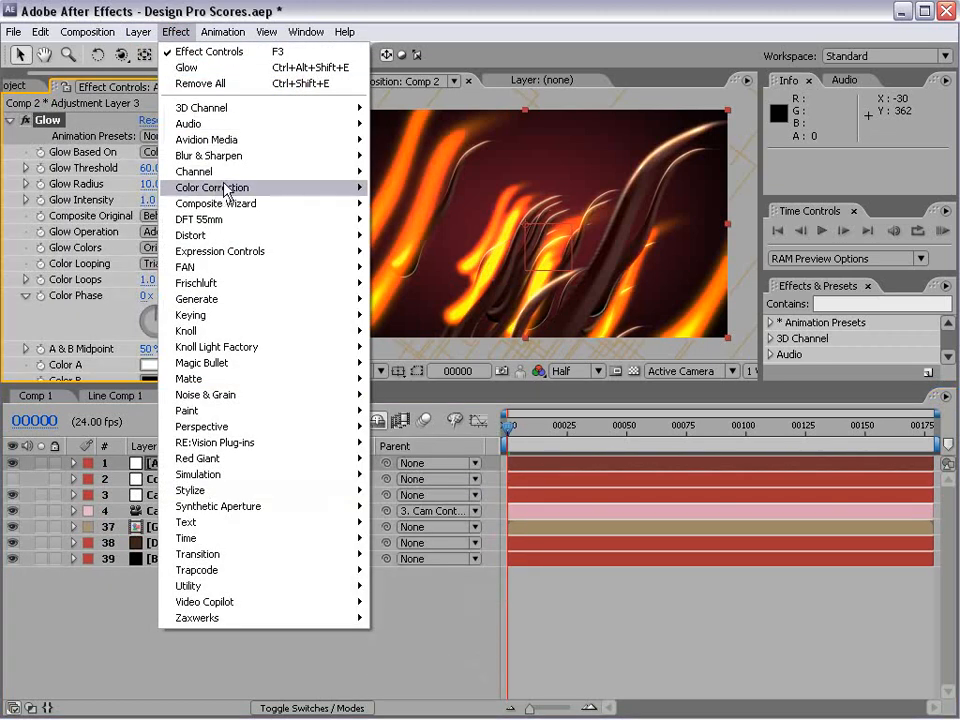
pyautogui.moveTo(225, 188)
pyautogui.click(410, 605)
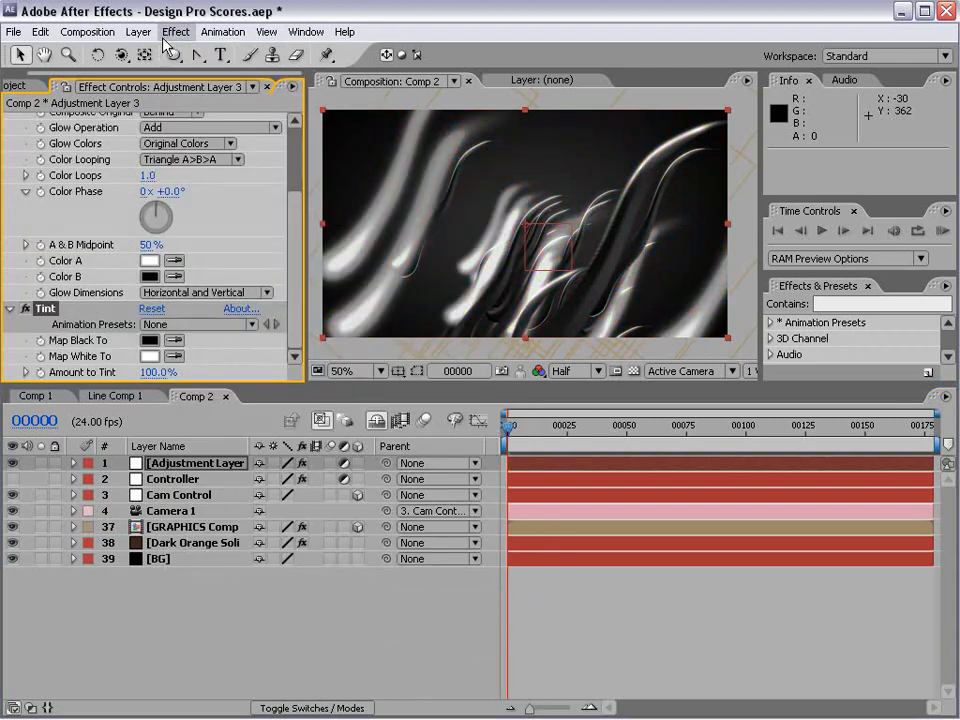
pyautogui.click(176, 31)
pyautogui.moveTo(216, 190)
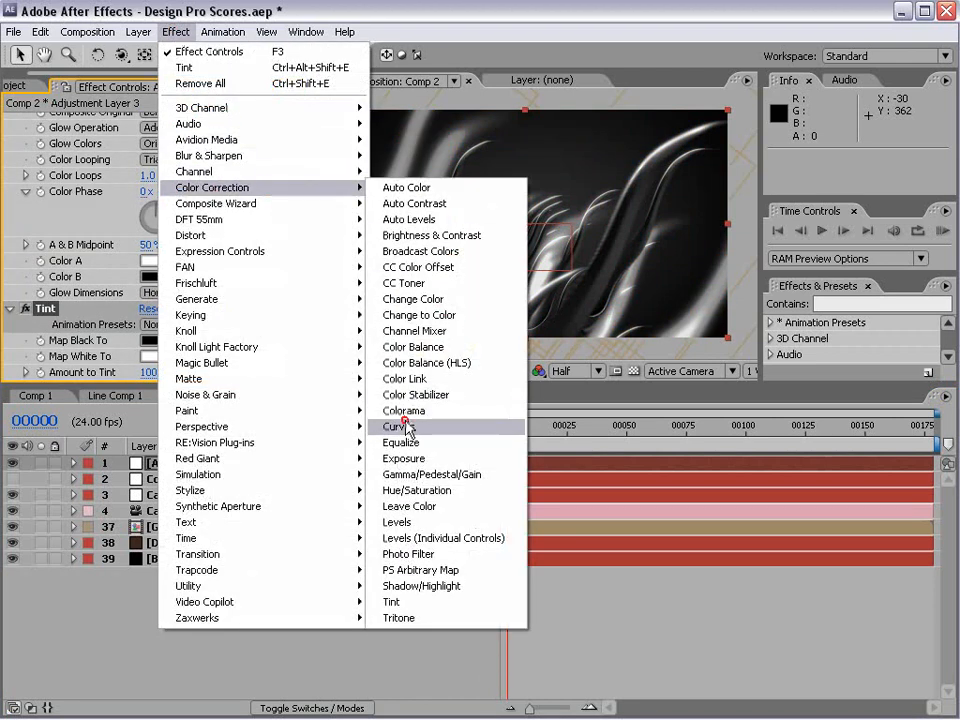
pyautogui.click(396, 426)
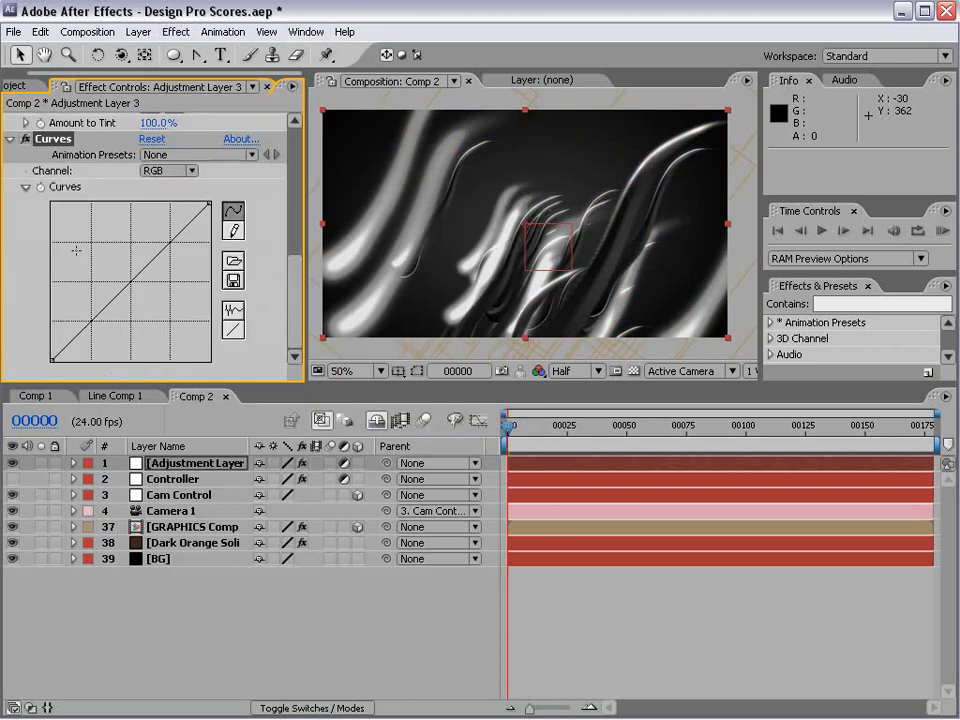
# Step: Collapse the effects, move Tint above Glow in the effect order, and set its Amount to Tint to 45%
pyautogui.keyDown('ctrl'); pyautogui.click(10, 139); pyautogui.keyUp('ctrl')
pyautogui.moveTo(40, 136); pyautogui.dragTo(18, 131)
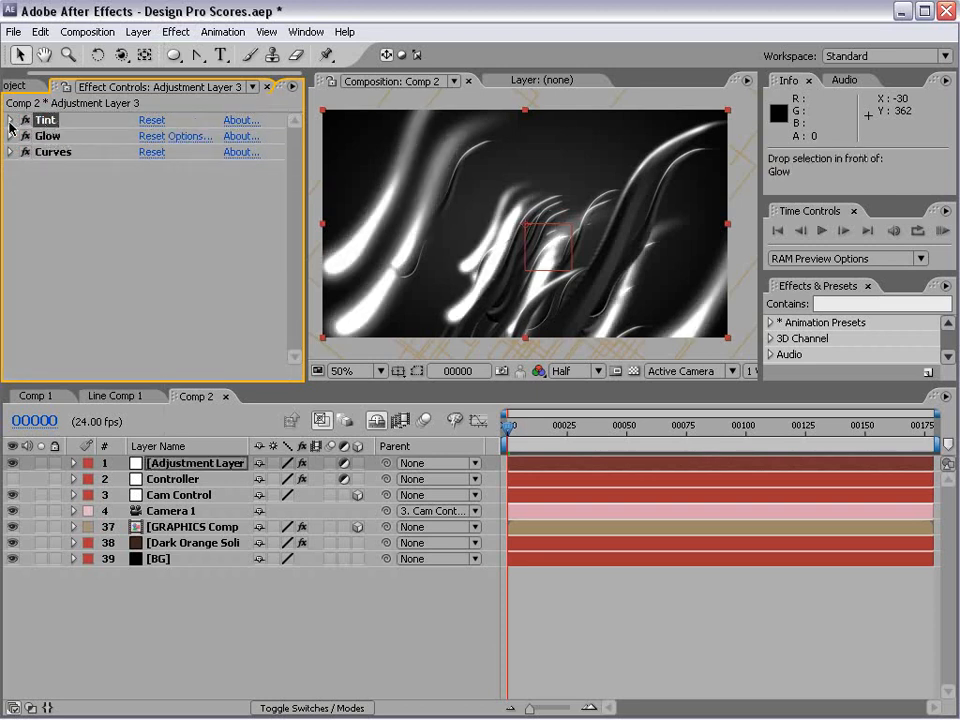
pyautogui.click(9, 120)
pyautogui.moveTo(159, 185); pyautogui.dragTo(110, 184)
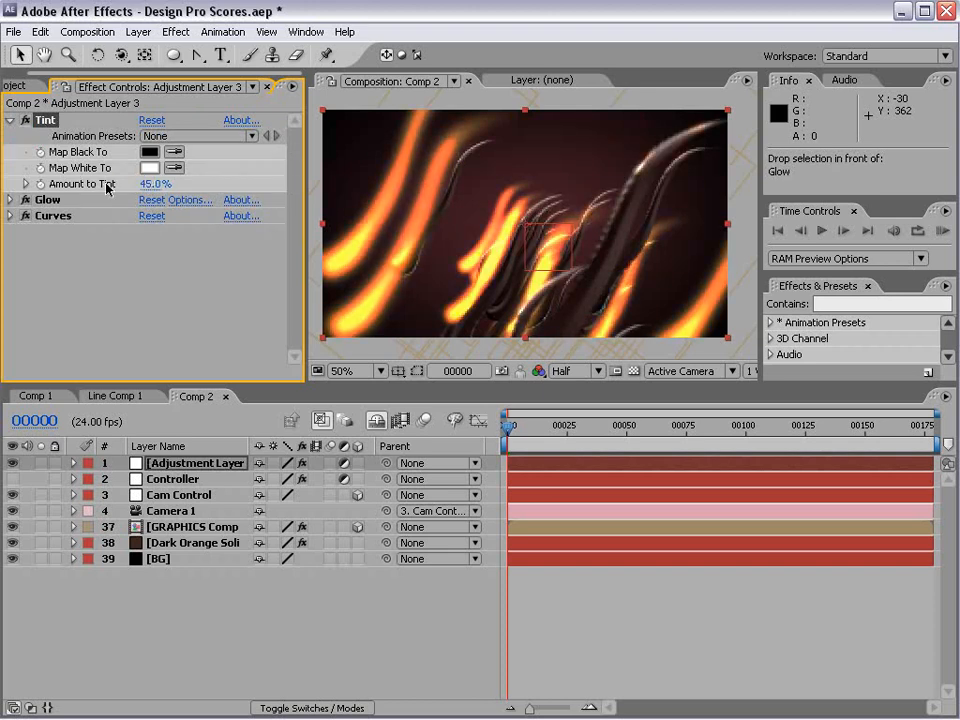
# Step: Increase the Glow Radius on the adjustment layer for a wider, softer glow, and collapse the Glow settings
pyautogui.click(51, 215)
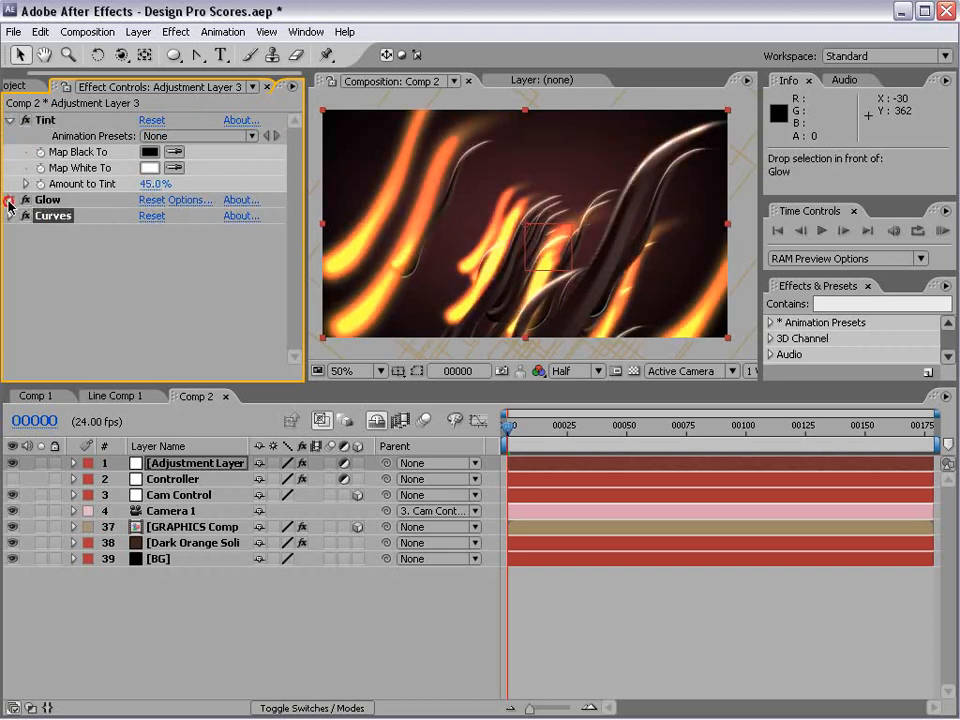
pyautogui.click(9, 201)
pyautogui.moveTo(150, 184); pyautogui.dragTo(225, 170)
pyautogui.click(9, 121)
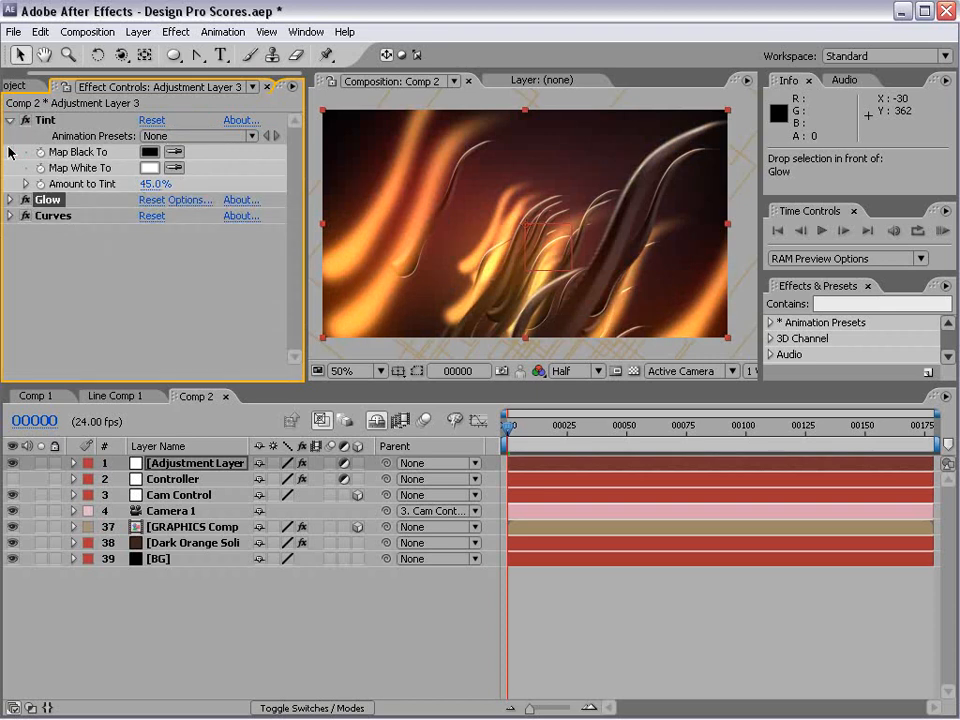
# Step: Shape the RGB curve for more contrast by lowering the shadows and lifting the midtones slightly
pyautogui.click(9, 216)
pyautogui.moveTo(94, 325); pyautogui.dragTo(91, 343)
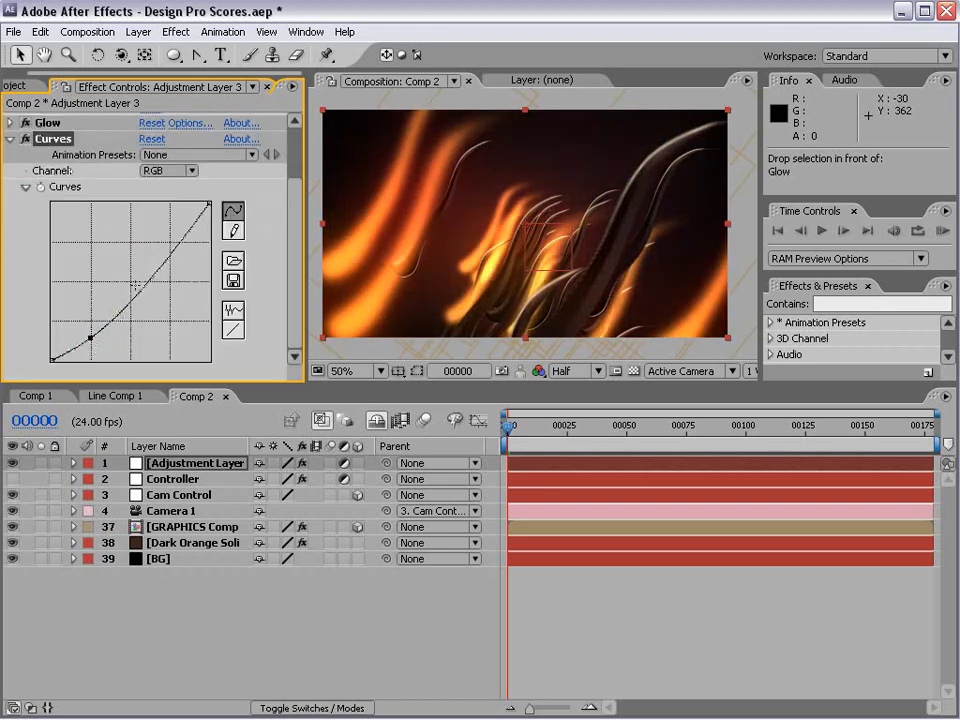
pyautogui.moveTo(138, 300); pyautogui.dragTo(140, 288)
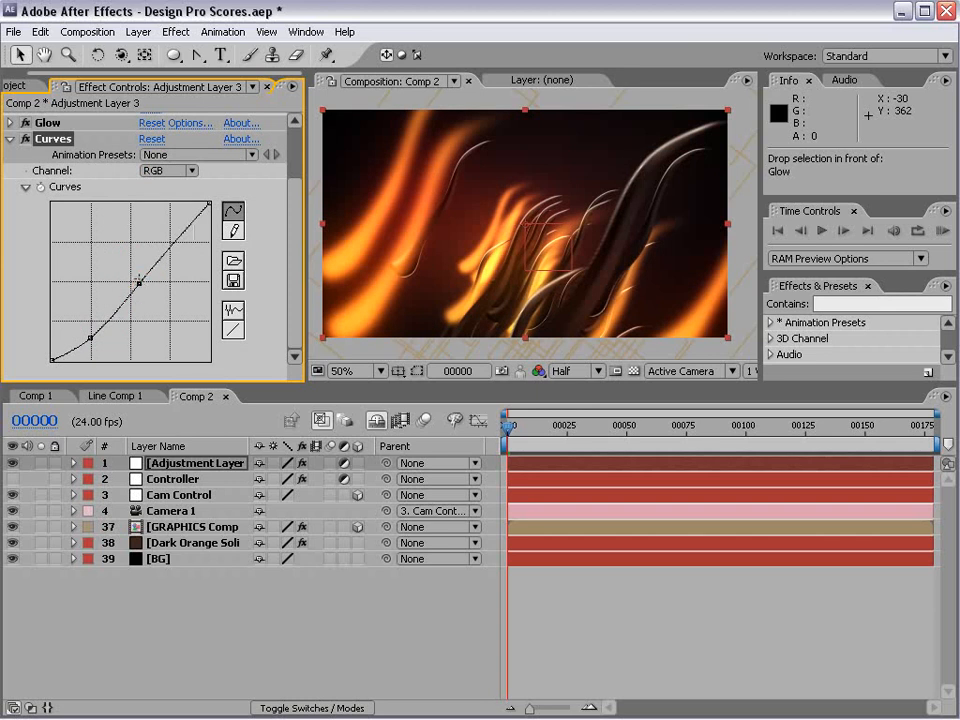
# Step: Raise the shadows of the Blue channel curve and pull its highlights back towards the diagonal
pyautogui.click(176, 171)
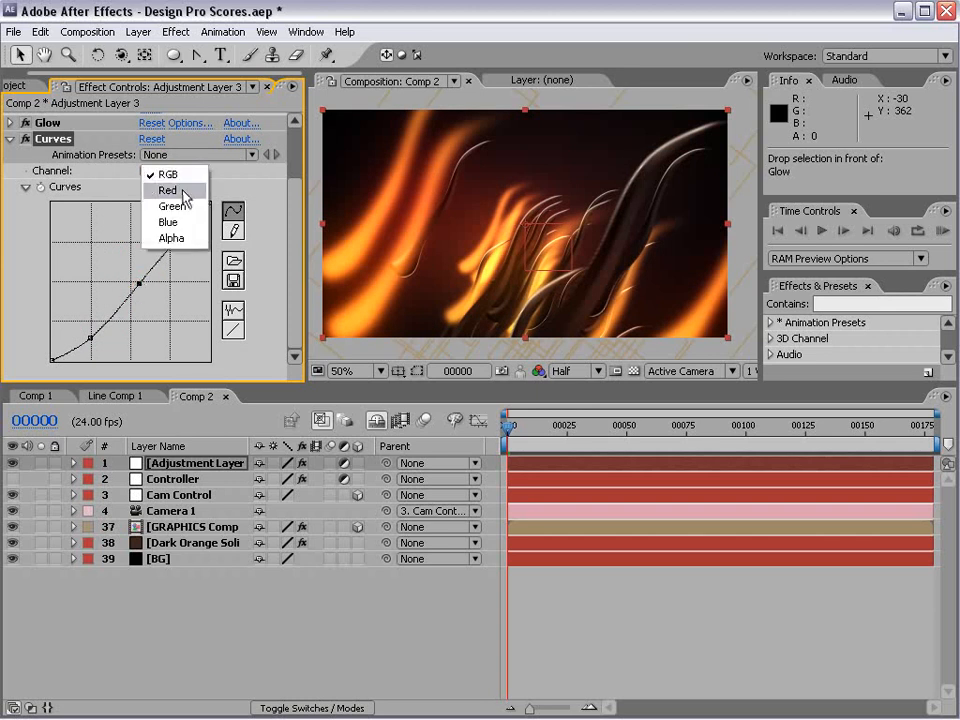
pyautogui.click(172, 222)
pyautogui.moveTo(142, 283); pyautogui.dragTo(95, 296)
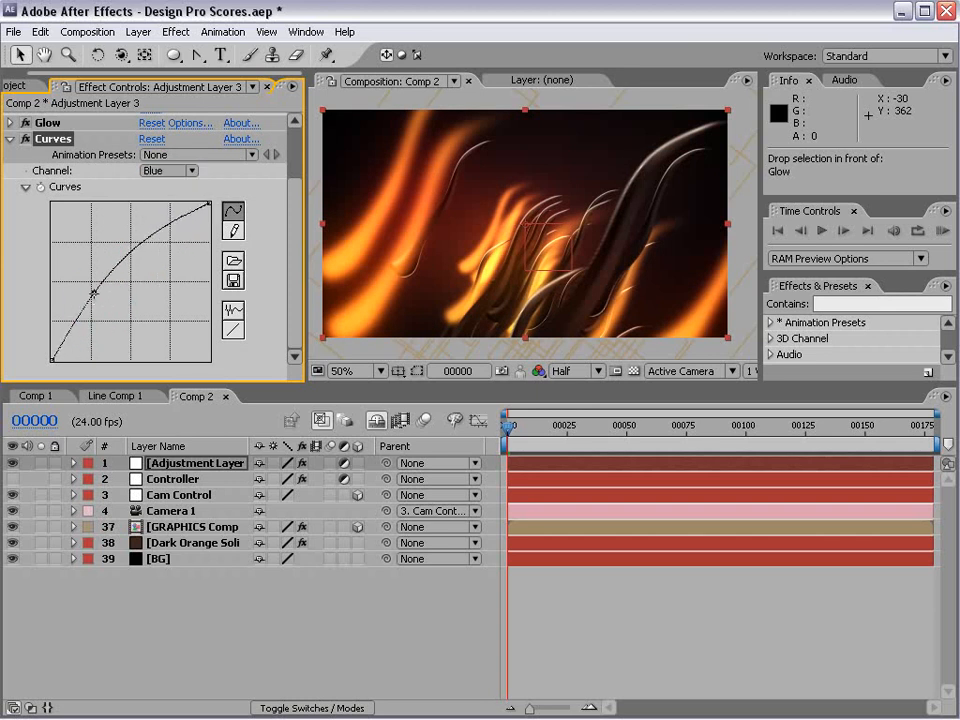
pyautogui.moveTo(146, 239); pyautogui.dragTo(163, 246)
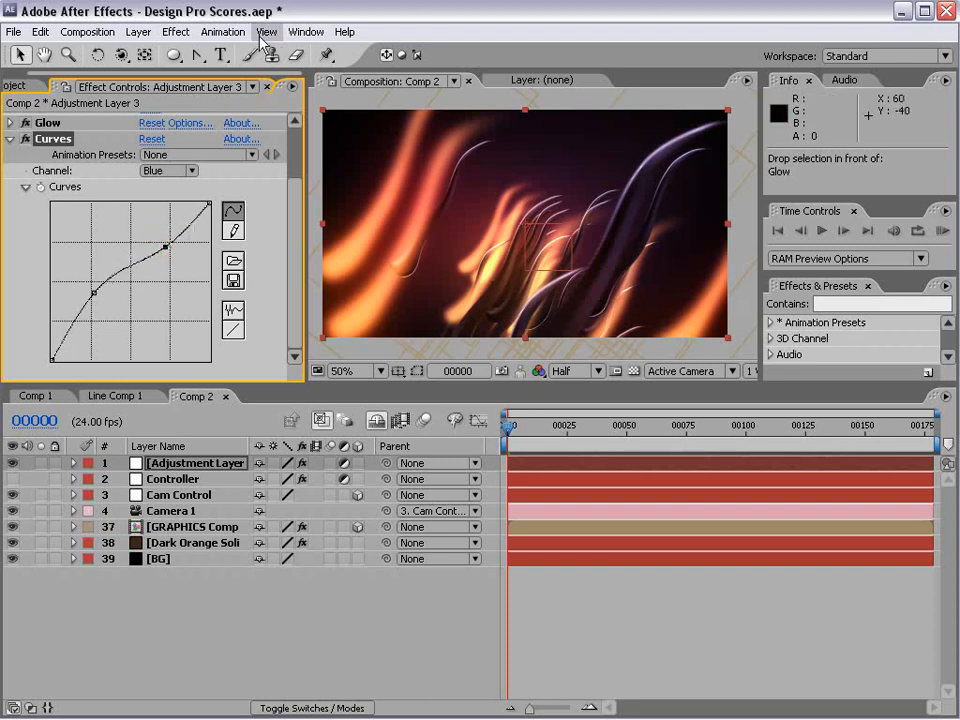
# Step: Add a second Tint effect to the adjustment layer with Amount to Tint at 23%
pyautogui.click(175, 32)
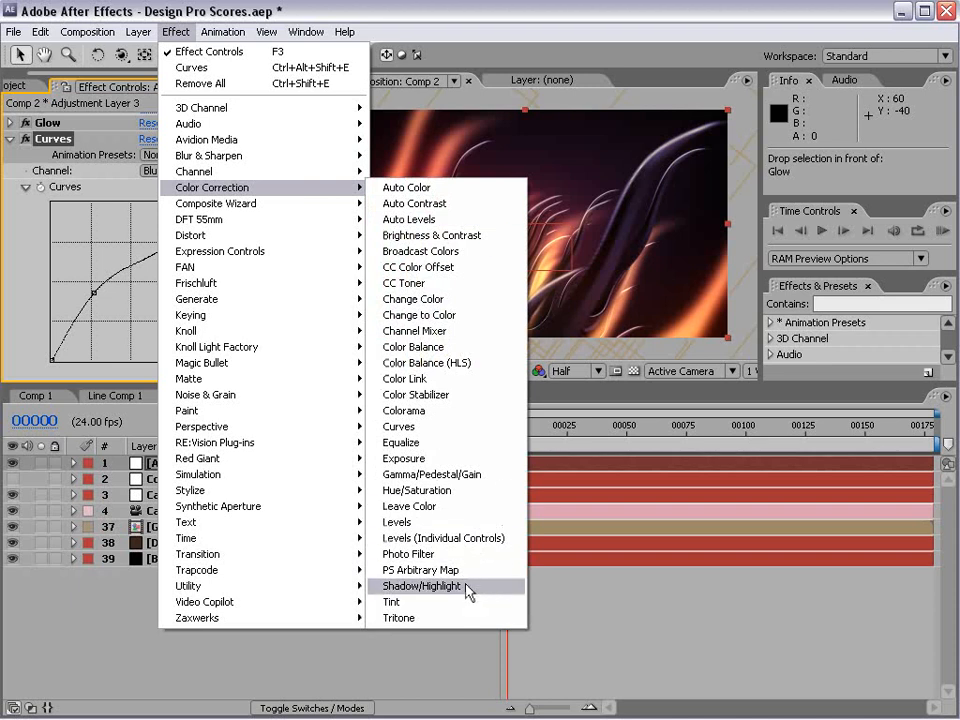
pyautogui.click(440, 601)
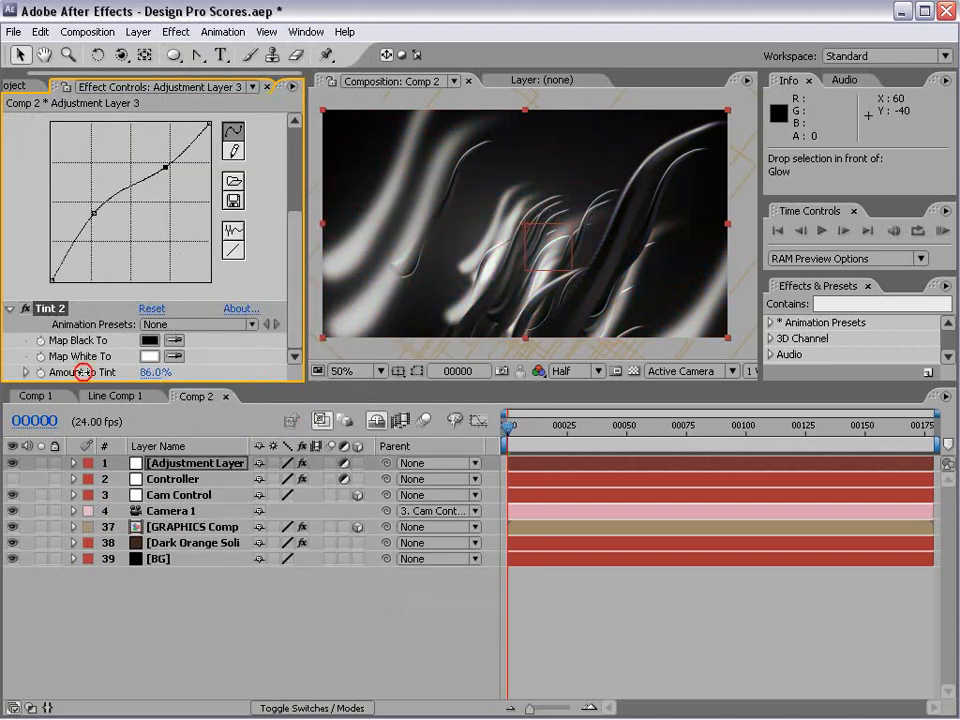
pyautogui.moveTo(142, 372); pyautogui.dragTo(41, 372)
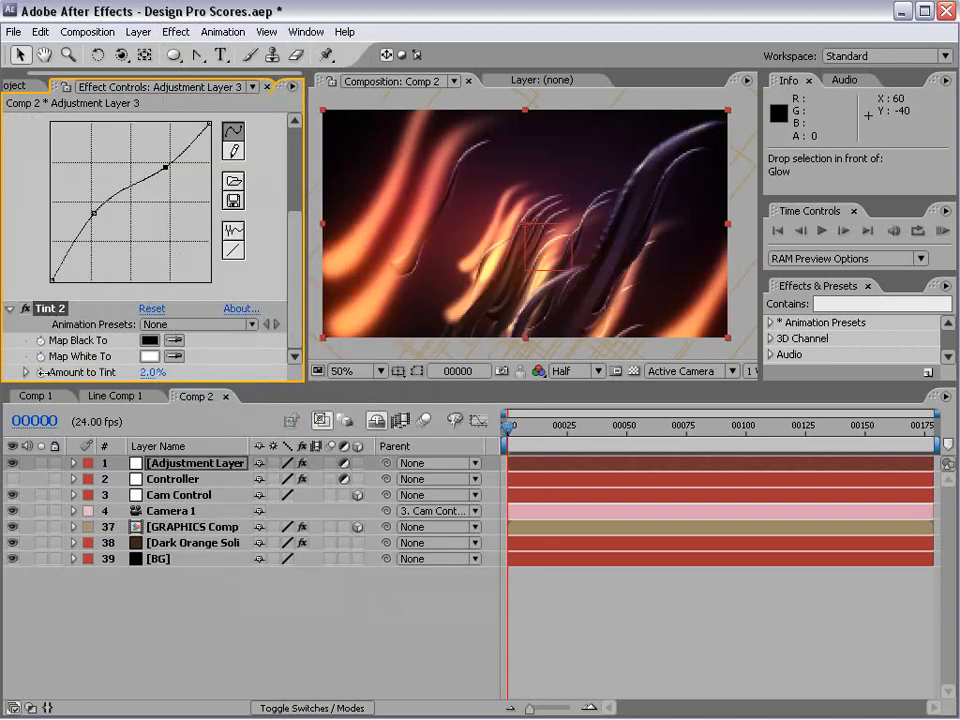
# Step: At frame 46, turn on Depth of Field for Camera 1 and set its Aperture to 127.1 pixels
pyautogui.click(600, 658)
pyautogui.moveTo(508, 428); pyautogui.dragTo(618, 430)
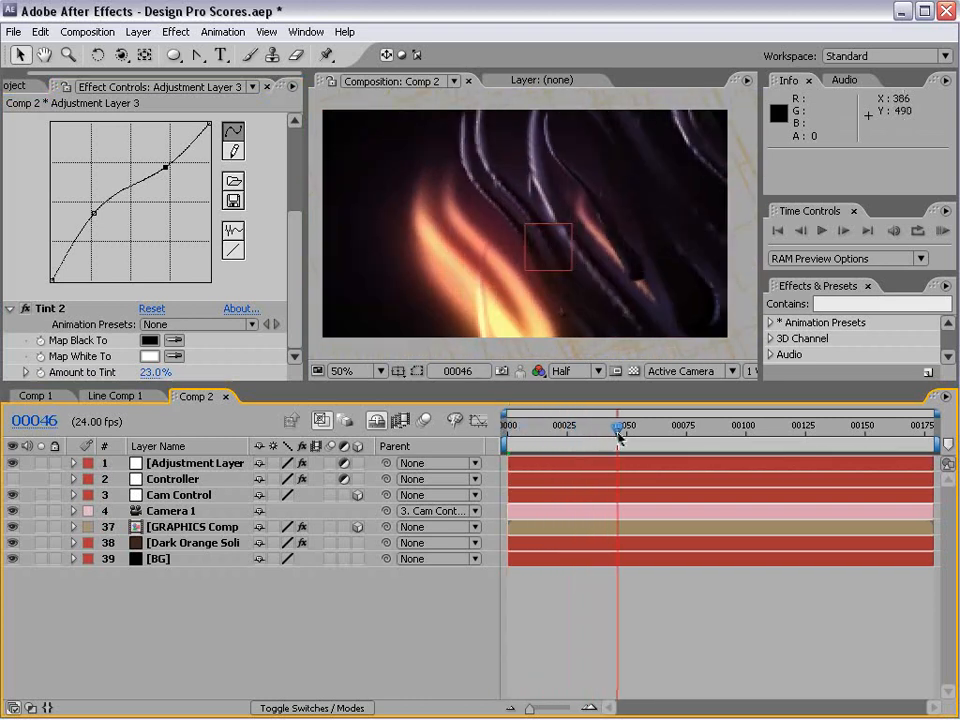
pyautogui.click(212, 512)
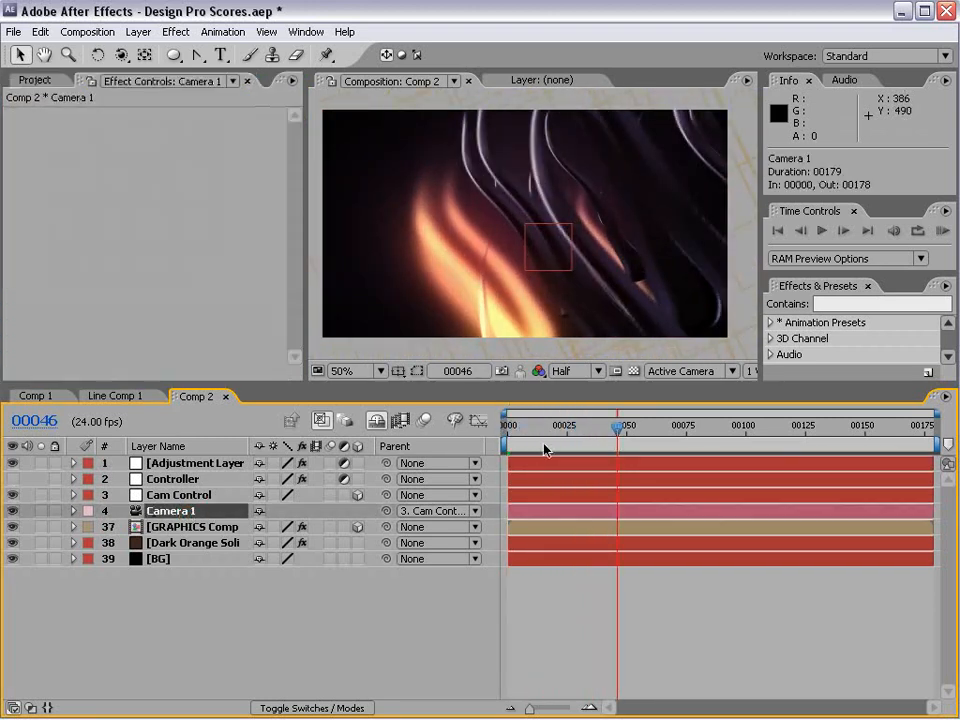
pyautogui.press('a')
pyautogui.press('a')
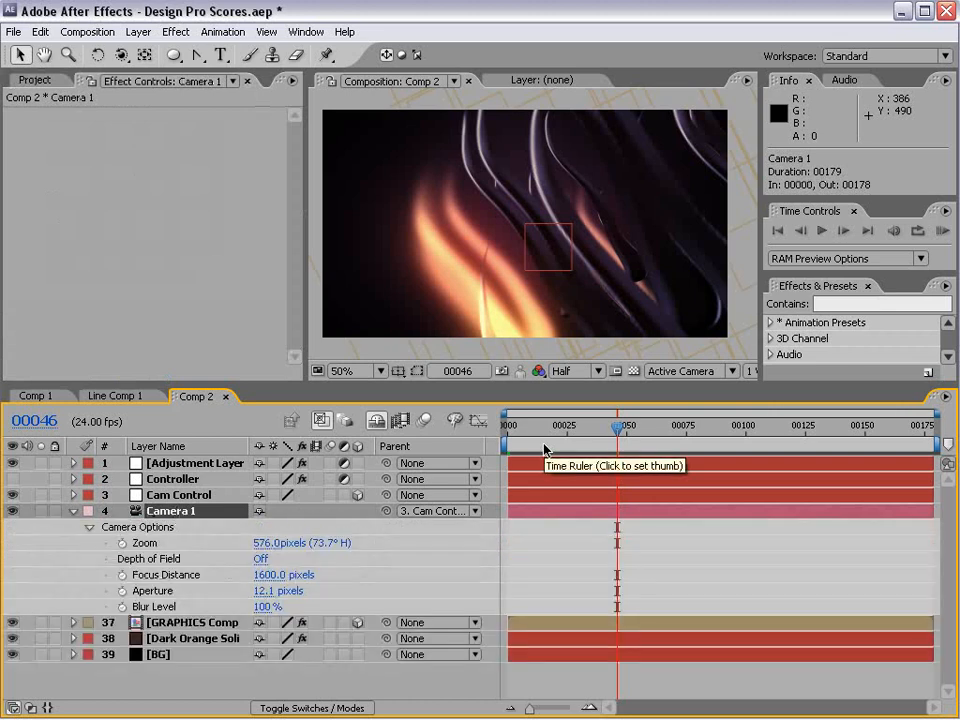
pyautogui.click(260, 558)
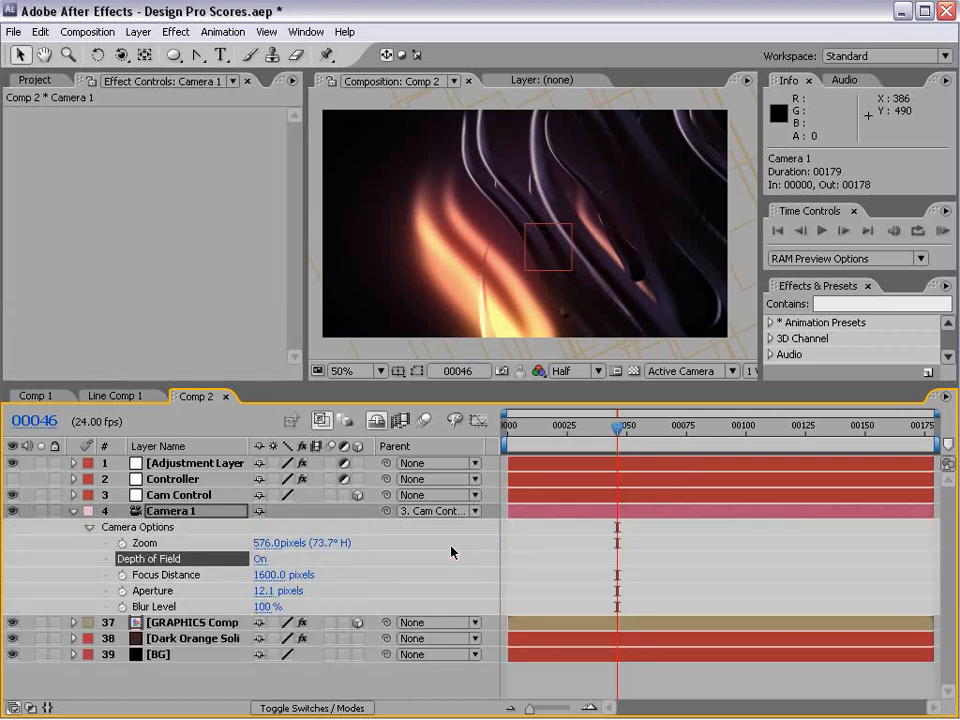
pyautogui.moveTo(266, 592); pyautogui.dragTo(324, 543)
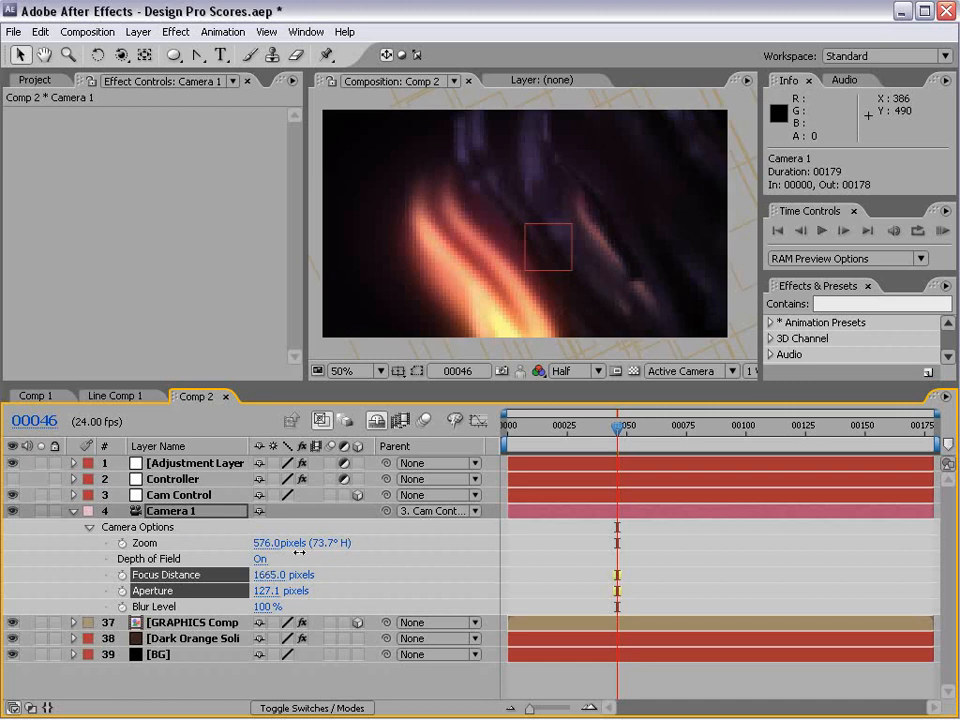
# Step: Set Camera 1's Focus Distance to 238 pixels and deselect the camera
pyautogui.moveTo(206, 572); pyautogui.dragTo(168, 575)
pyautogui.moveTo(263, 575); pyautogui.dragTo(163, 574)
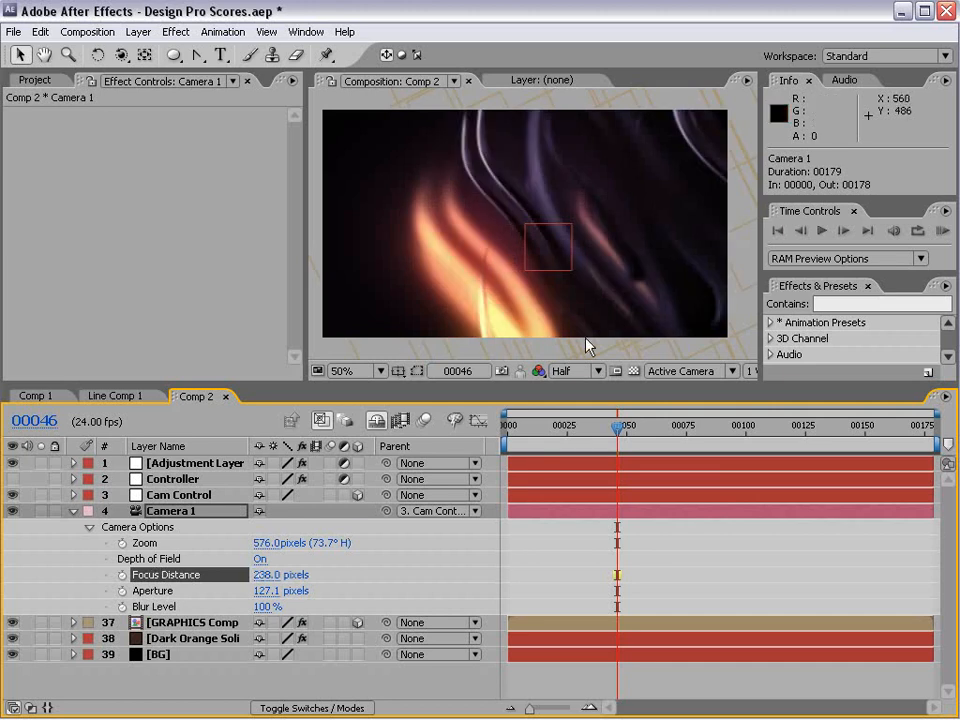
pyautogui.click(666, 533)
# Step: Set the RAM preview Skip to 1 and end the work area at frame 48
pyautogui.moveTo(617, 445); pyautogui.dragTo(444, 493)
pyautogui.moveTo(615, 438); pyautogui.dragTo(622, 430)
pyautogui.moveTo(889, 273); pyautogui.dragTo(893, 349)
pyautogui.click(848, 293)
pyautogui.write('1')
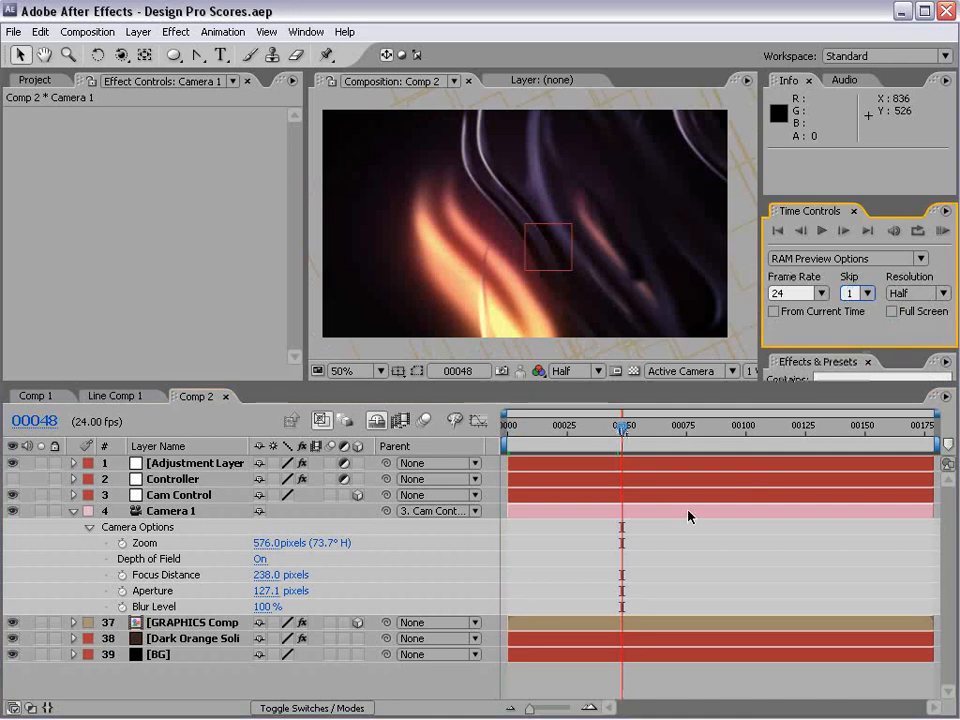
pyautogui.click(685, 542)
pyautogui.press('n')
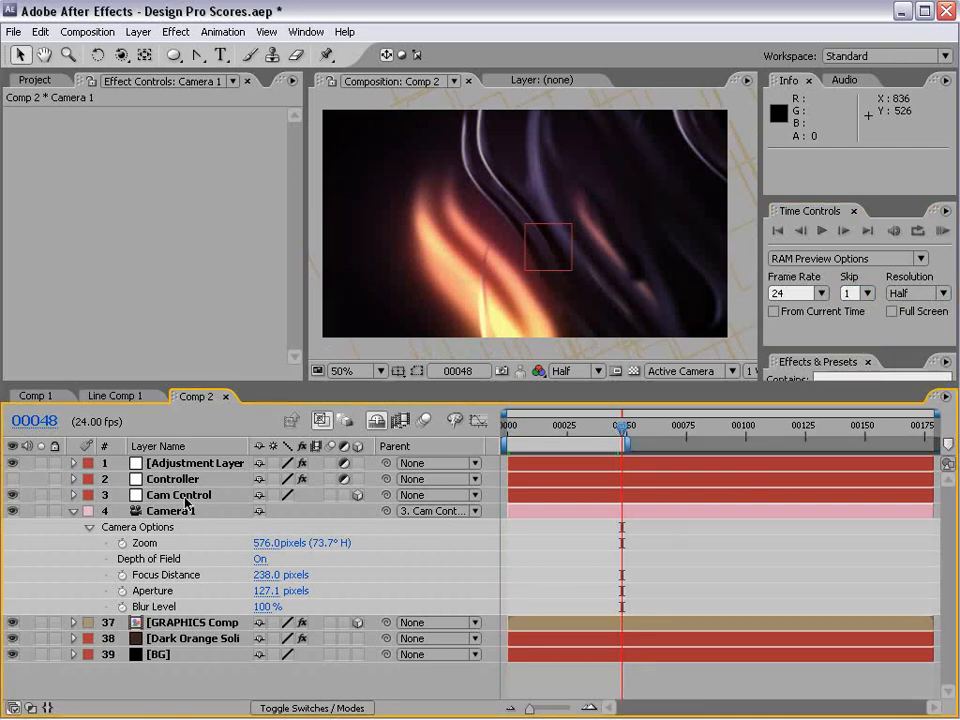
# Step: Apply Easy Ease to the end Position and Orientation keyframes of the Cam Control layer
pyautogui.click(185, 498)
pyautogui.press('u')
pyautogui.moveTo(612, 513); pyautogui.dragTo(590, 532)
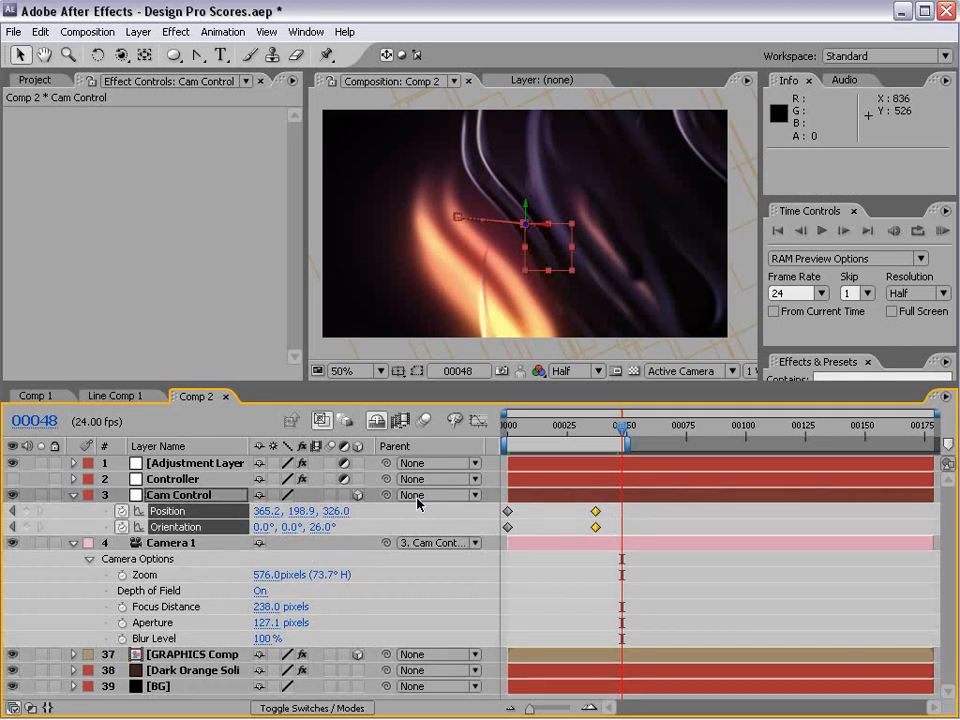
pyautogui.rightClick(596, 513)
pyautogui.click(655, 683)
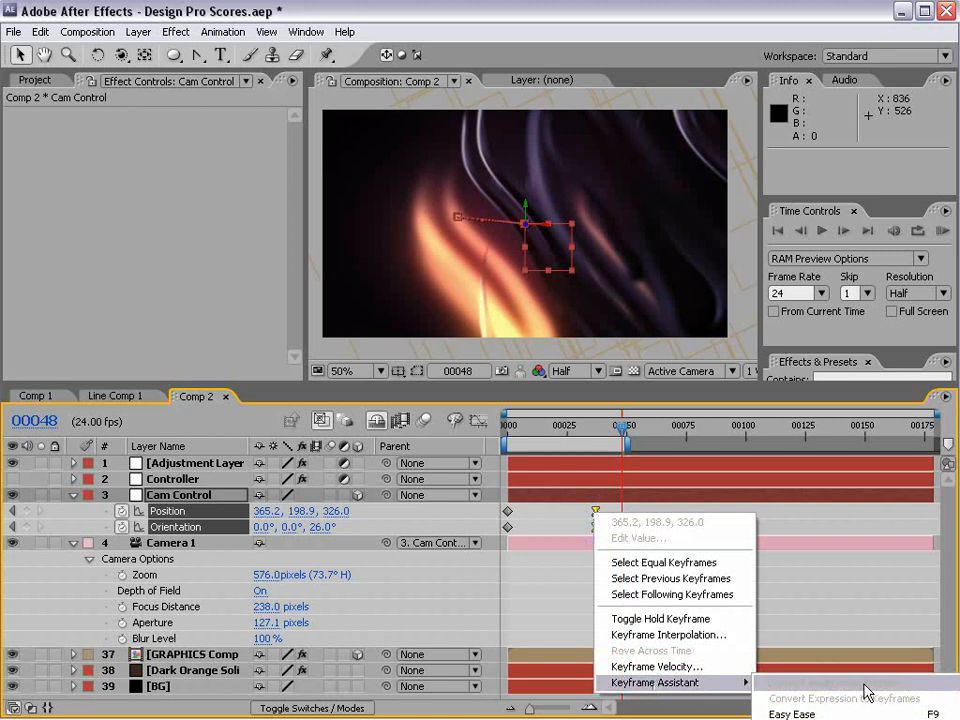
pyautogui.click(466, 511)
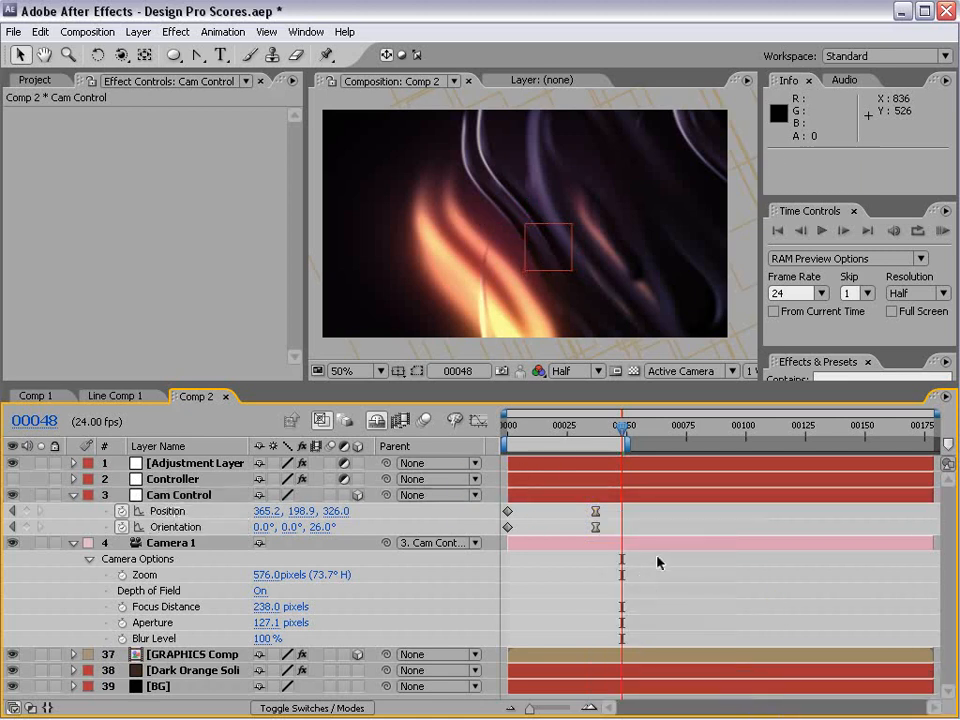
# Step: Preview the eased camera move, go to frame 27 and set the RAM preview Skip to 0
pyautogui.press('KP_0')
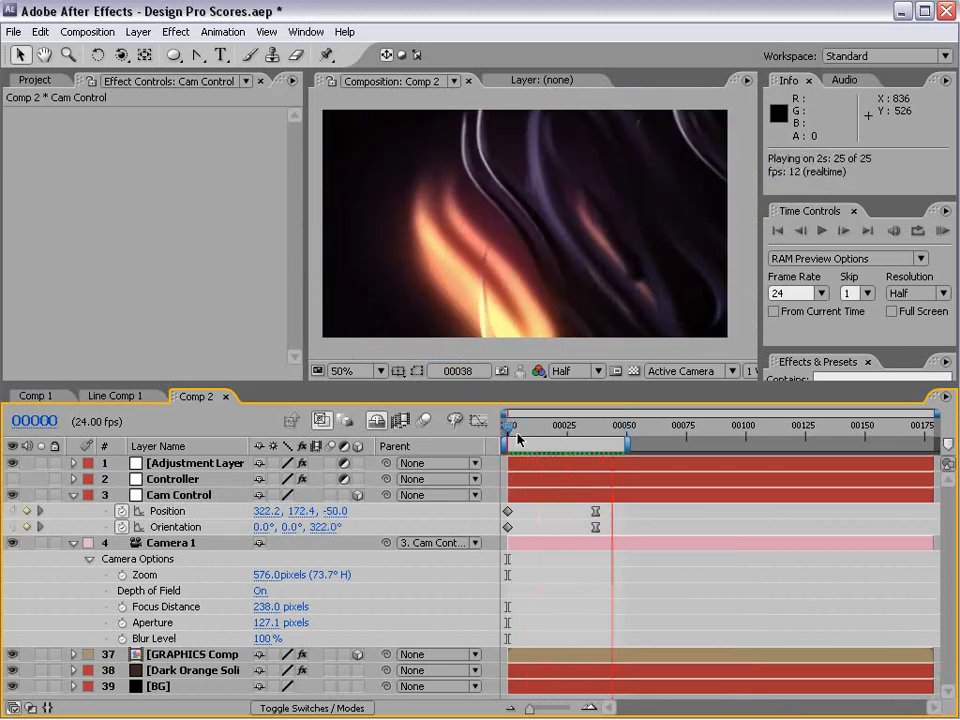
pyautogui.press('space')
pyautogui.moveTo(510, 432); pyautogui.dragTo(575, 432)
pyautogui.doubleClick(848, 293)
pyautogui.write('0')
pyautogui.press('Return')
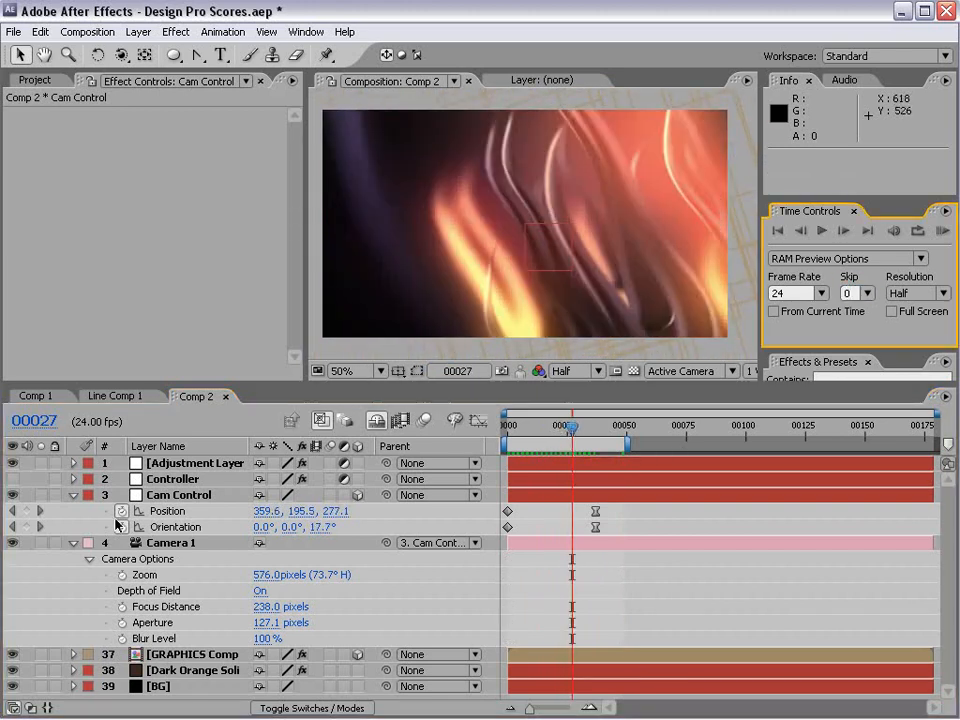
# Step: Set the Controller's RotationRandom slider to 23 and preview the resulting camera move
pyautogui.click(181, 481)
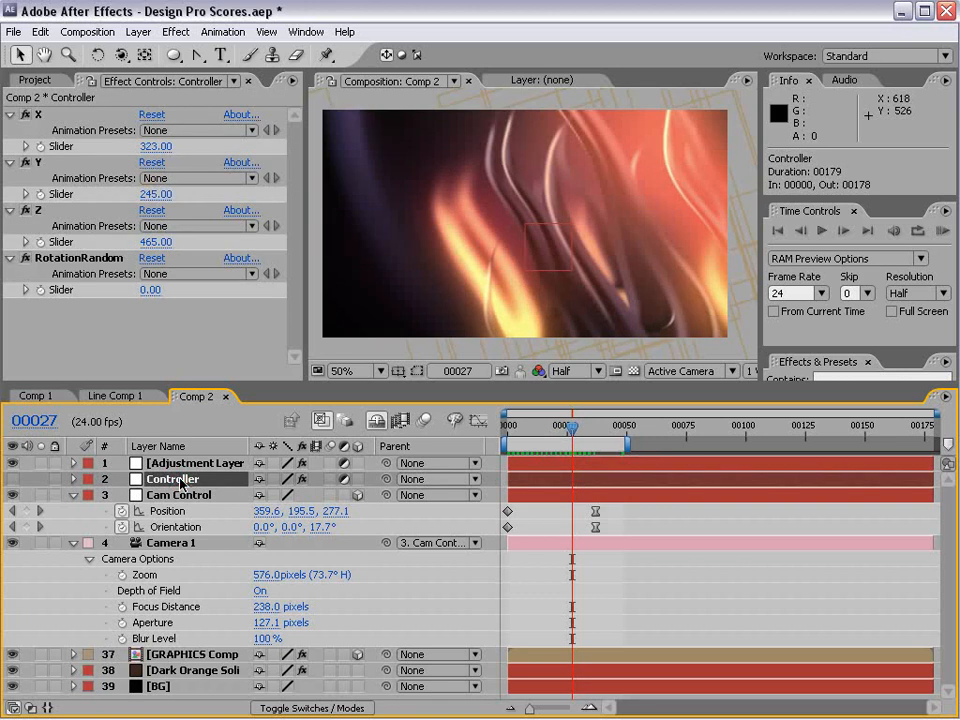
pyautogui.moveTo(150, 292); pyautogui.dragTo(161, 289)
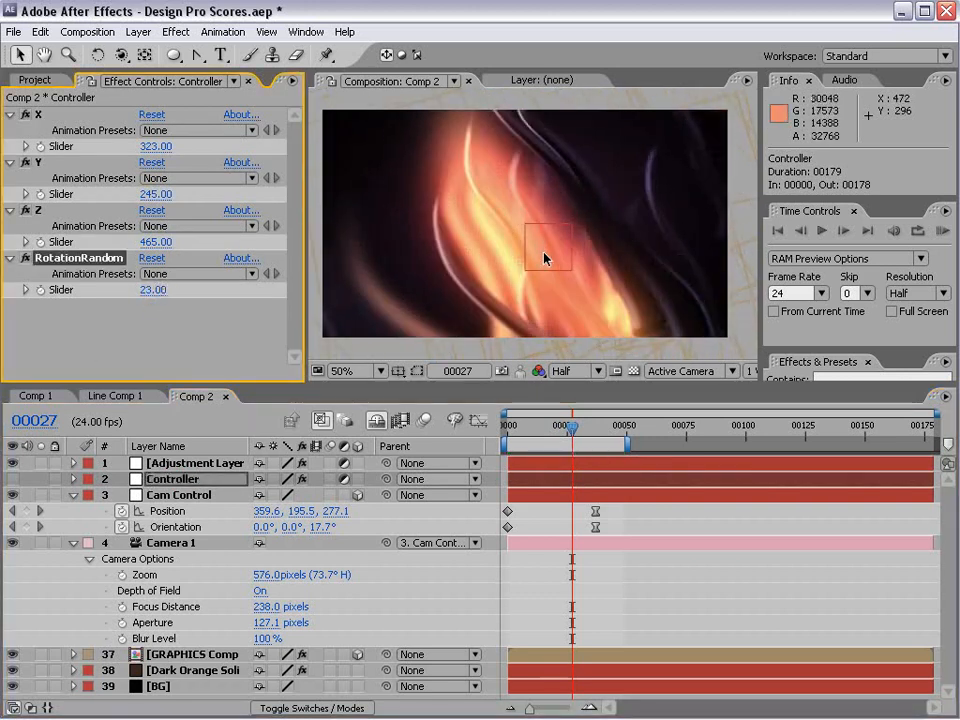
pyautogui.press('KP_0')
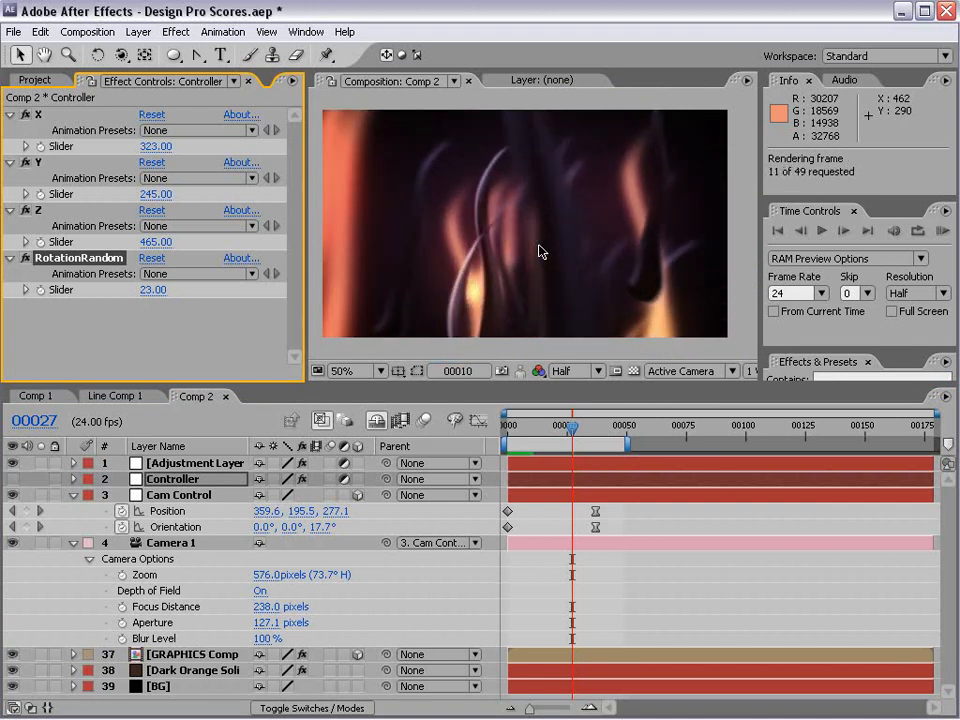
pyautogui.press('space')
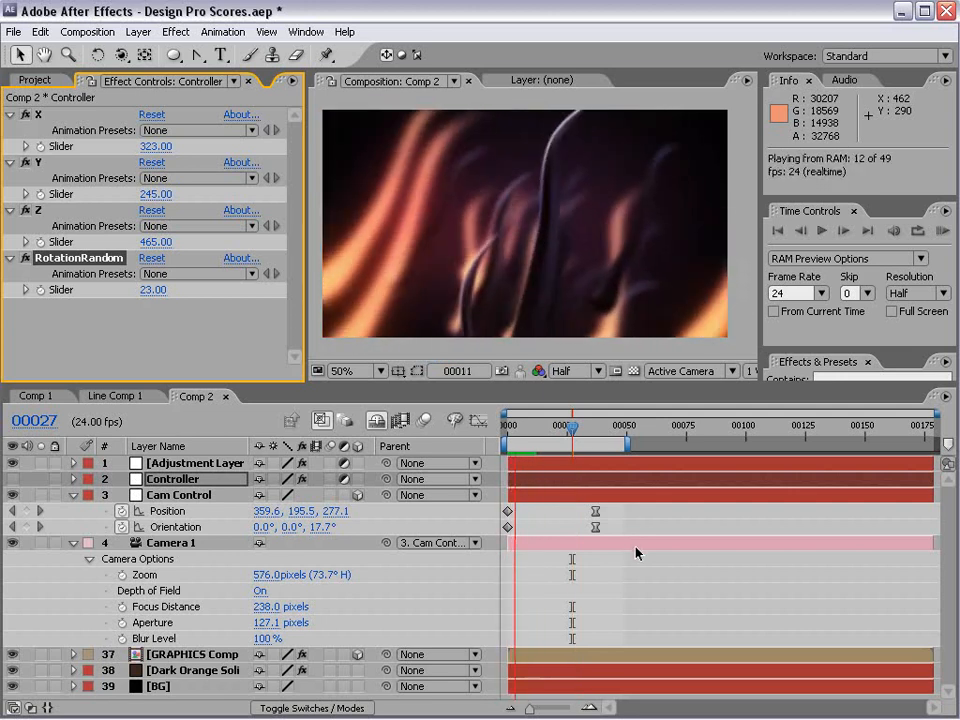
pyautogui.click(606, 561)
# Step: At frame 0, collapse all layer properties, duplicate GRAPHICS Comp 1, move the copy and rotate it to an orientation of about 189.9°, 328.3°, 155.0°
pyautogui.moveTo(531, 427); pyautogui.dragTo(507, 427)
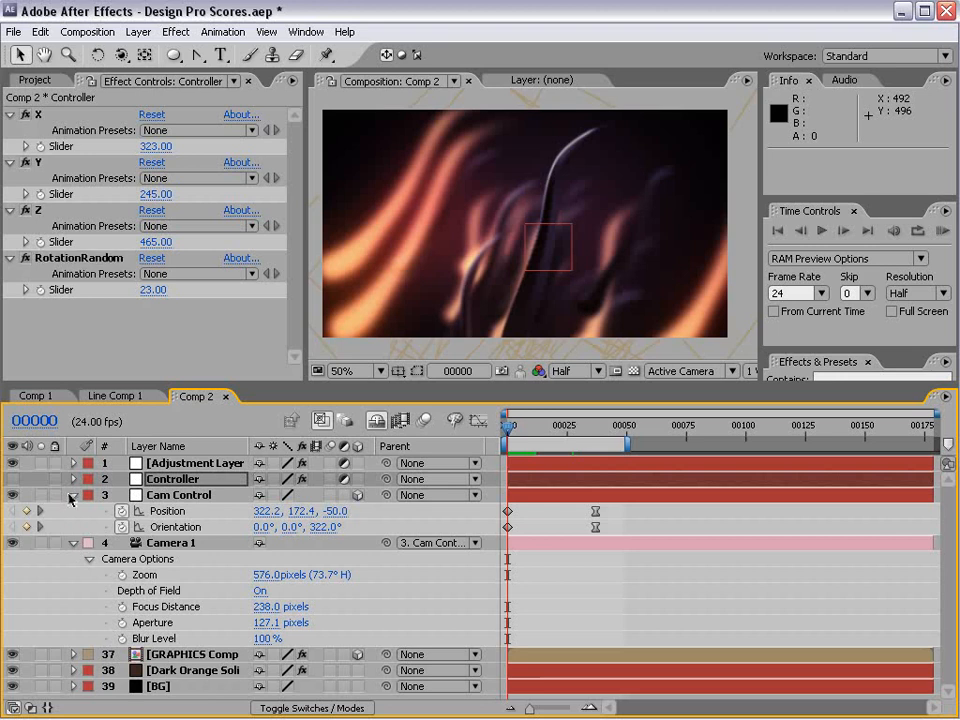
pyautogui.hotkey('ctrl', 'a')
pyautogui.press('u')
pyautogui.click(495, 561)
pyautogui.click(178, 528)
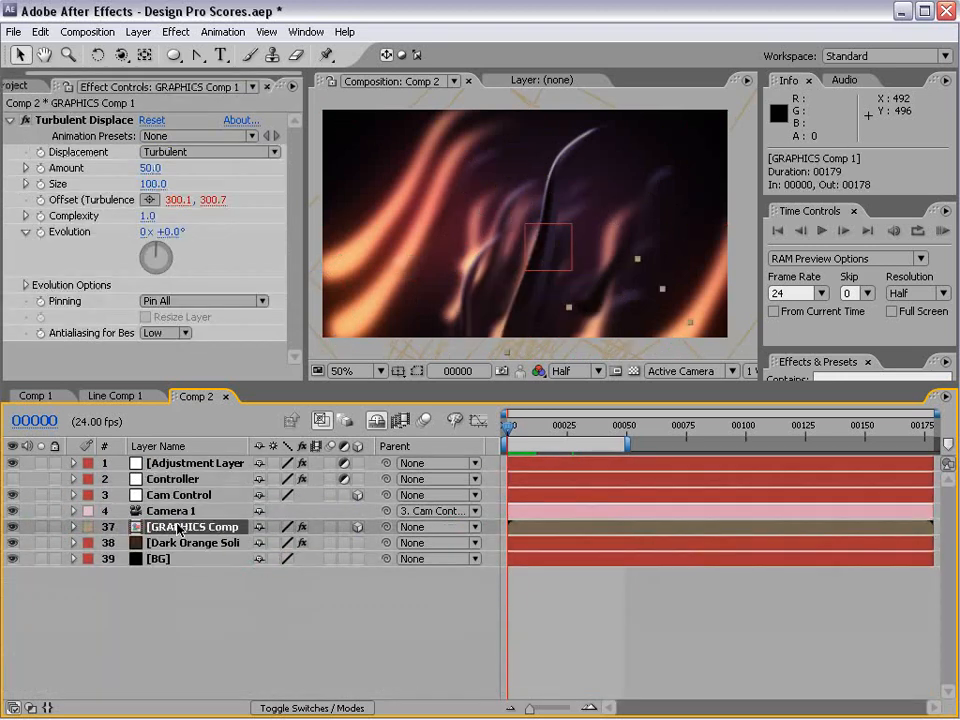
pyautogui.hotkey('ctrl', 'd')
pyautogui.moveTo(577, 227); pyautogui.dragTo(555, 193)
pyautogui.press('w')
pyautogui.moveTo(484, 251); pyautogui.dragTo(403, 191)
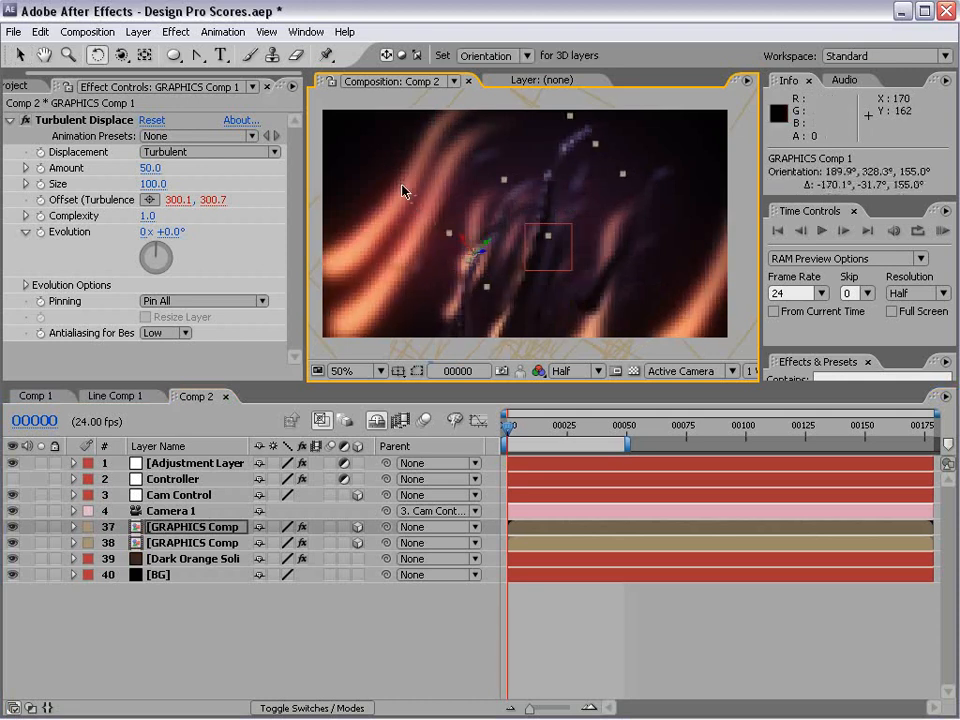
# Step: Rename the rotated GRAPHICS Comp 1 duplicate to Alt
pyautogui.click(183, 531)
pyautogui.press('Return')
pyautogui.write('A')
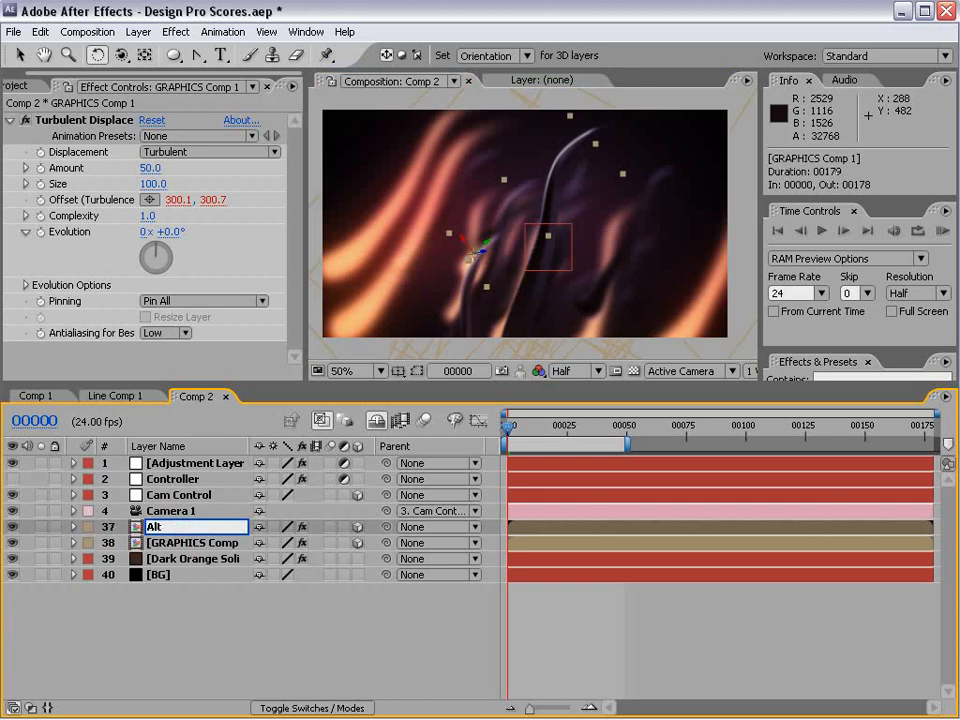
pyautogui.write('lt')
pyautogui.press('Return')
# Step: Duplicate the Alt layer nine times, up to Alt 10
pyautogui.hotkey('ctrl', 'd')
pyautogui.hotkey('ctrl', 'd')
pyautogui.hotkey('ctrl', 'd')
pyautogui.hotkey('ctrl', 'd')
pyautogui.hotkey('ctrl', 'd')
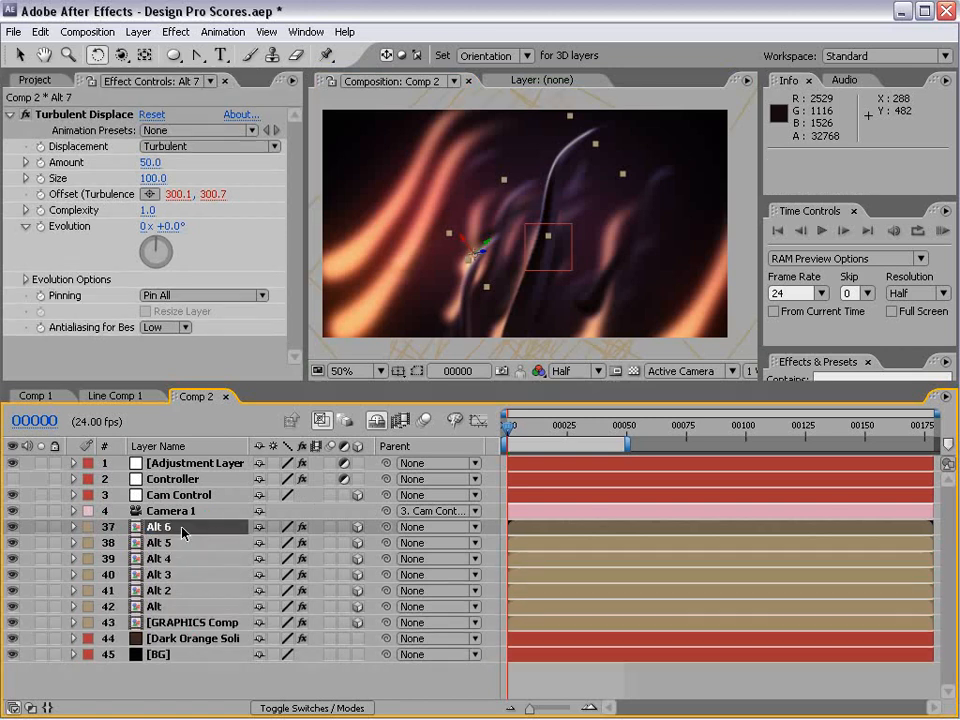
pyautogui.hotkey('ctrl', 'd')
pyautogui.hotkey('ctrl', 'd')
pyautogui.hotkey('ctrl', 'd')
pyautogui.hotkey('ctrl', 'd')
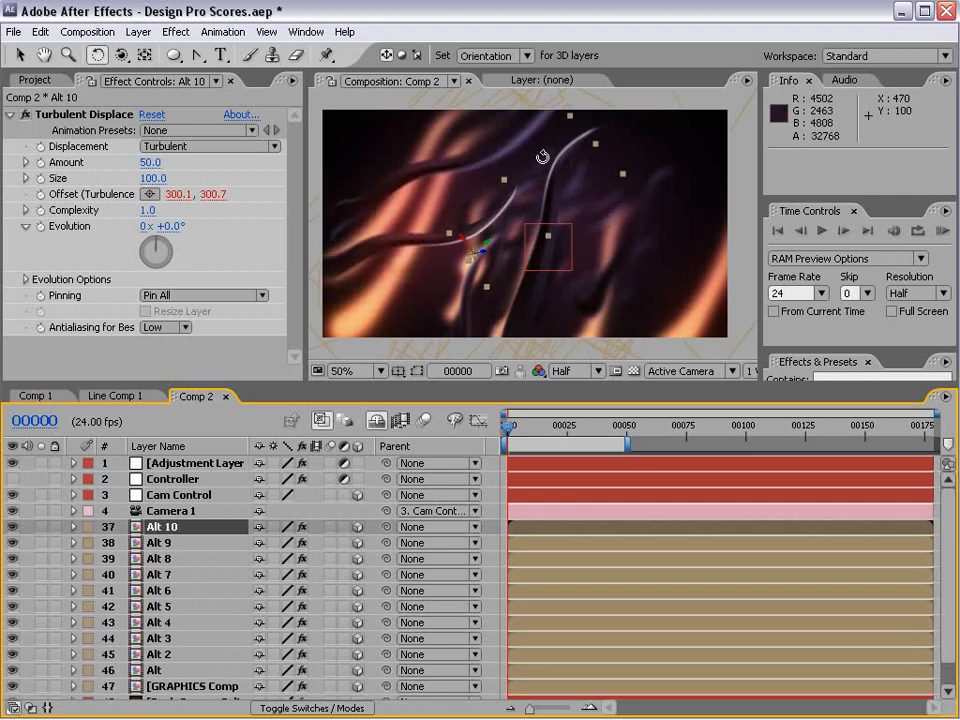
# Step: Preview the animation with the Alt stems, stop it and return to frame 0
pyautogui.press('KP_0')
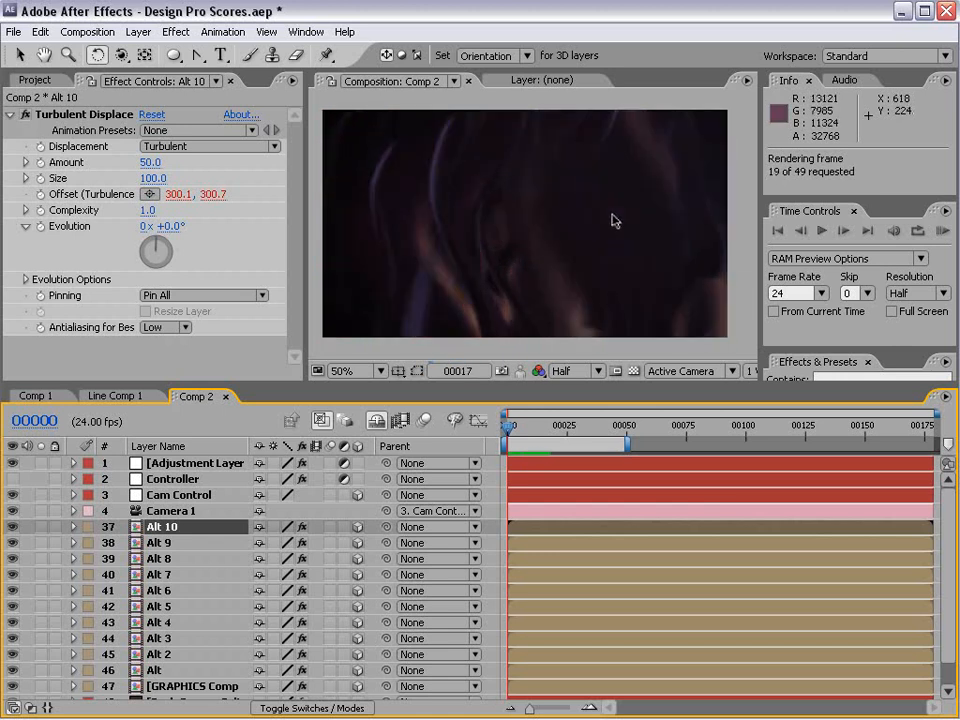
pyautogui.click(563, 315)
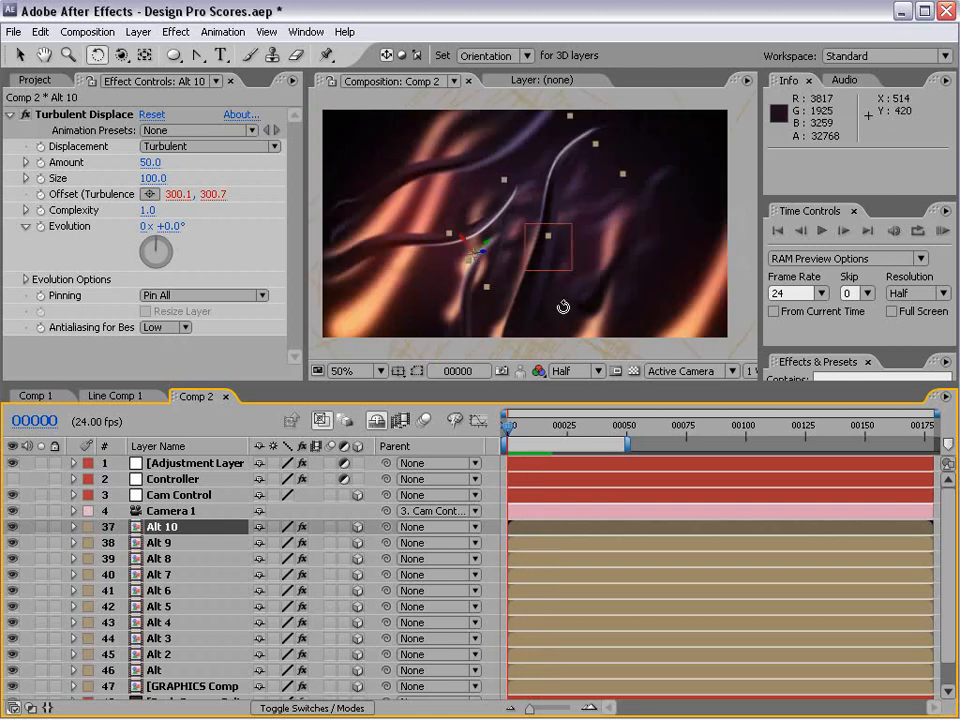
pyautogui.moveTo(517, 426); pyautogui.dragTo(484, 433)
pyautogui.click(568, 511)
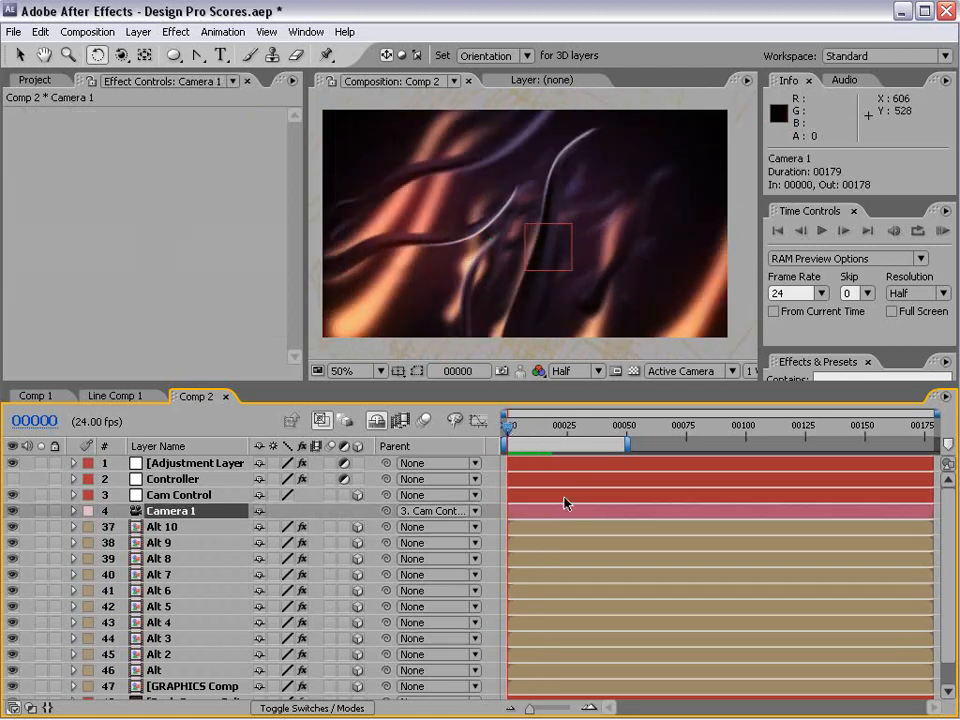
# Step: Lock the adjustment layer and move the foreground GRAPHICS Comp 1 stem to about 487.9, 388.8, 0, checking it at frames 5 and 0
pyautogui.click(557, 272)
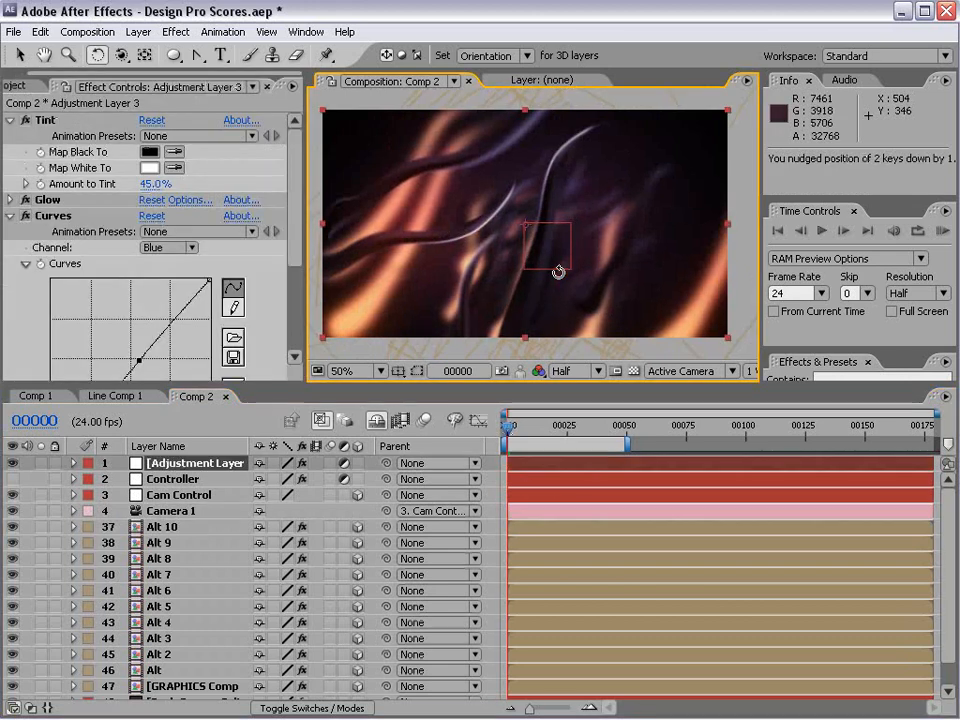
pyautogui.click(55, 463)
pyautogui.click(519, 316)
pyautogui.moveTo(534, 321); pyautogui.dragTo(557, 327)
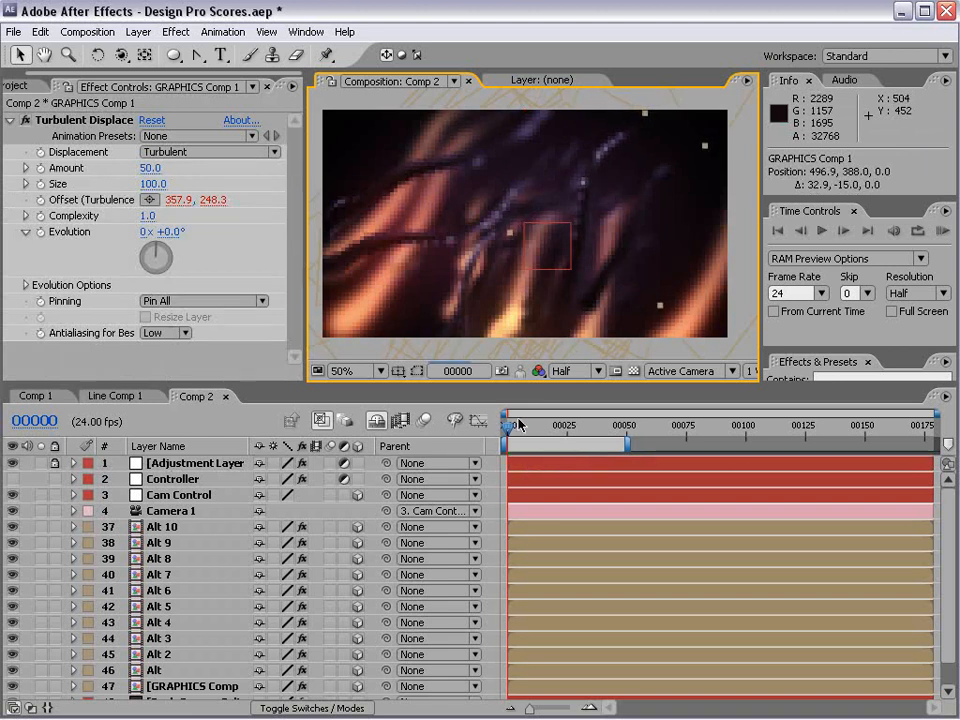
pyautogui.moveTo(509, 428)
pyautogui.mouseDown()
pyautogui.moveTo(546, 430)
pyautogui.moveTo(518, 430)
pyautogui.mouseUp()
pyautogui.click(594, 319)
pyautogui.moveTo(594, 319); pyautogui.dragTo(594, 315)
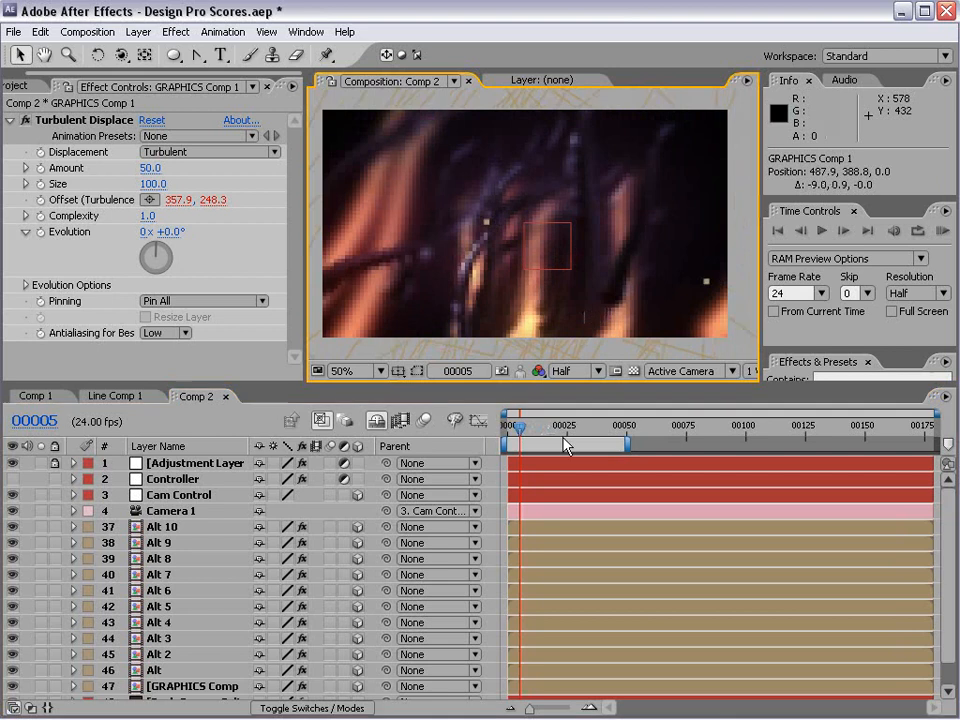
pyautogui.moveTo(519, 428); pyautogui.dragTo(489, 463)
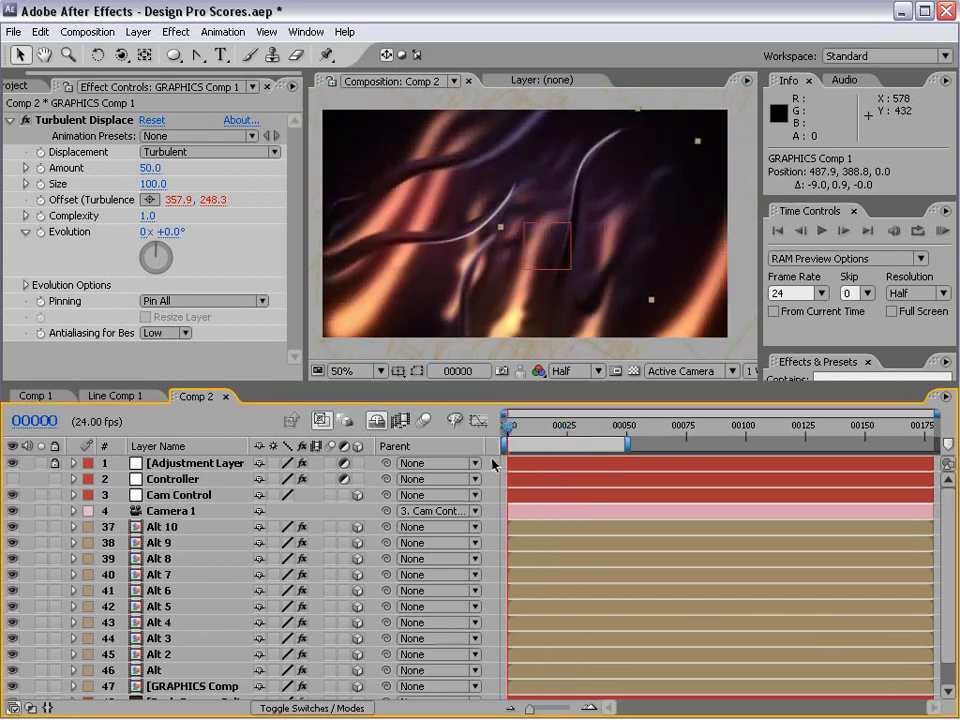
# Step: Unlock the adjustment layer and raise the middle point of its Blue curve slightly
pyautogui.click(57, 464)
pyautogui.click(55, 463)
pyautogui.click(177, 464)
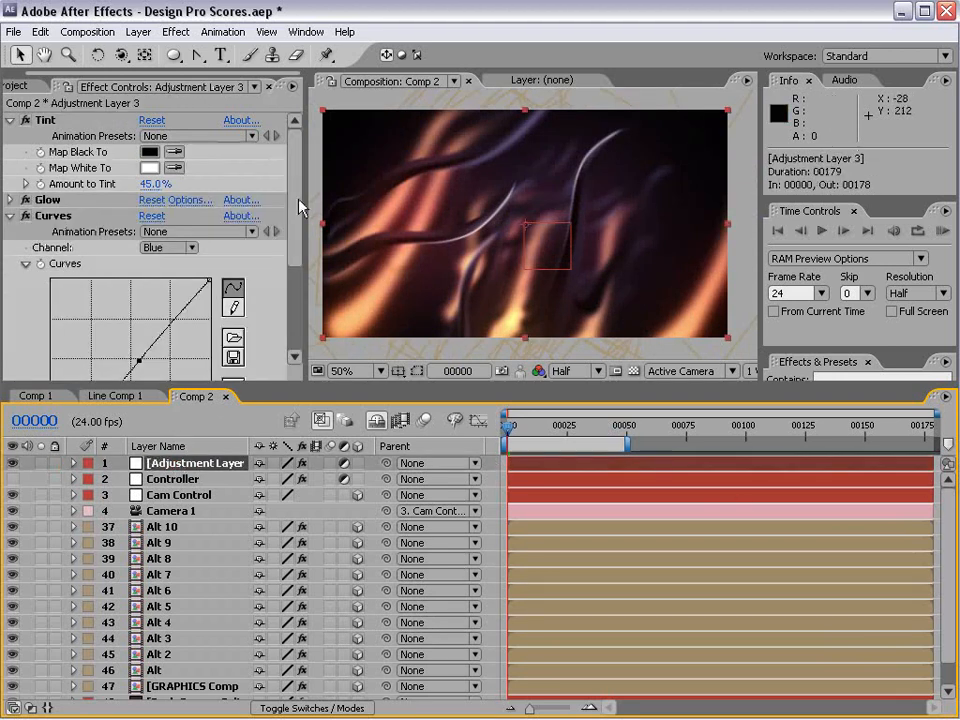
pyautogui.moveTo(298, 200); pyautogui.dragTo(298, 299)
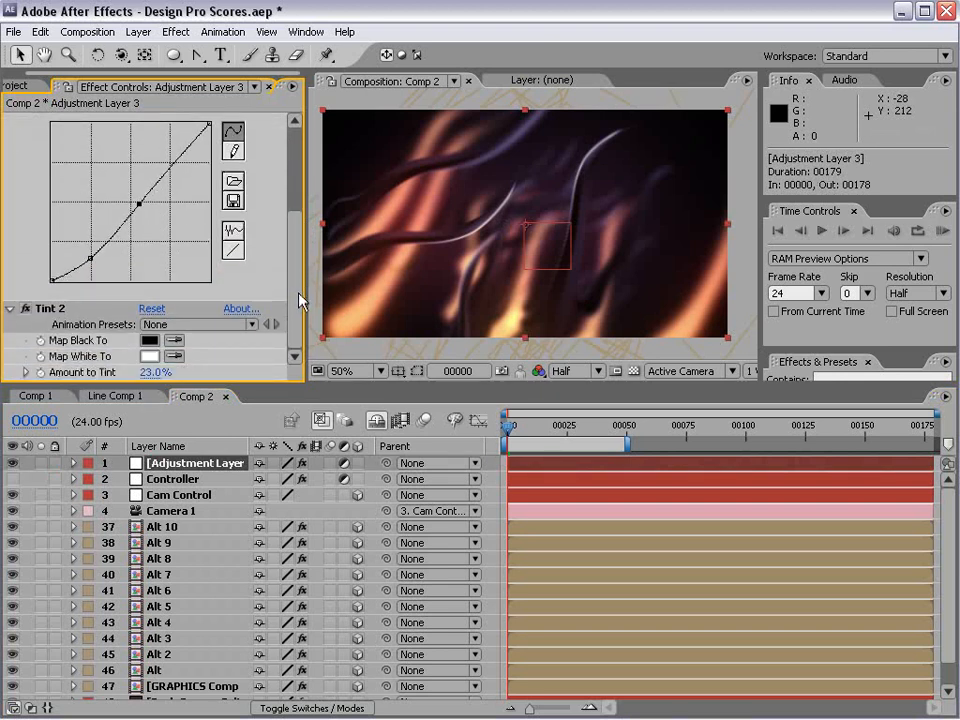
pyautogui.moveTo(139, 204); pyautogui.dragTo(140, 195)
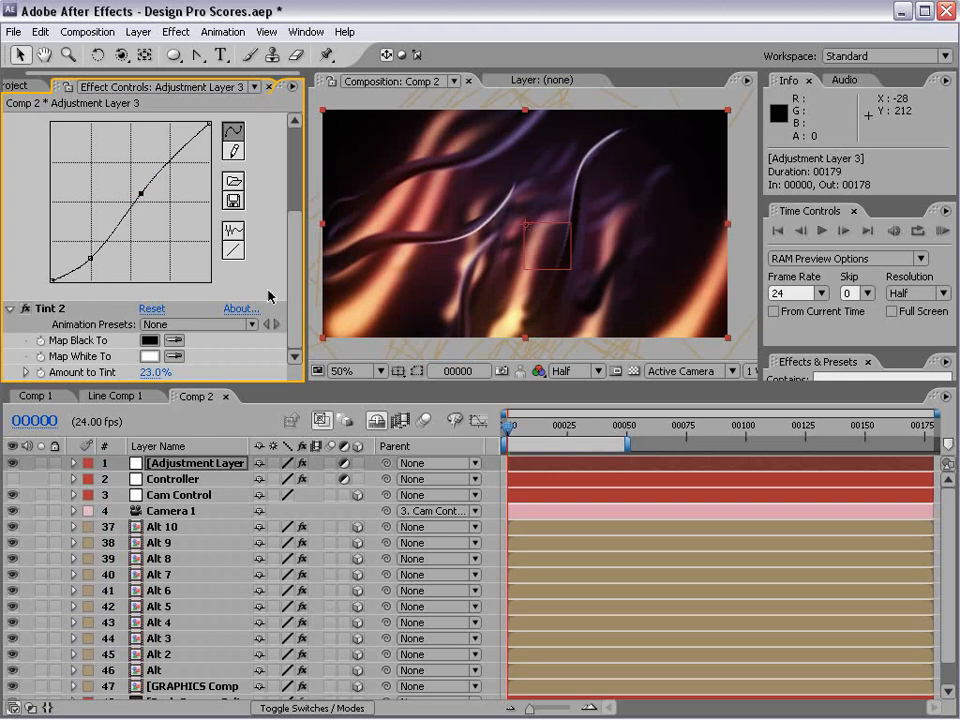
# Step: Switch the adjustment layer's Curves effect to the RGB channel and raise the curve's middle point slightly
pyautogui.click(292, 242)
pyautogui.click(170, 207)
pyautogui.click(171, 157)
pyautogui.click(295, 300)
pyautogui.moveTo(141, 199)
pyautogui.mouseDown()
pyautogui.moveTo(135, 191)
pyautogui.moveTo(144, 191)
pyautogui.mouseUp()
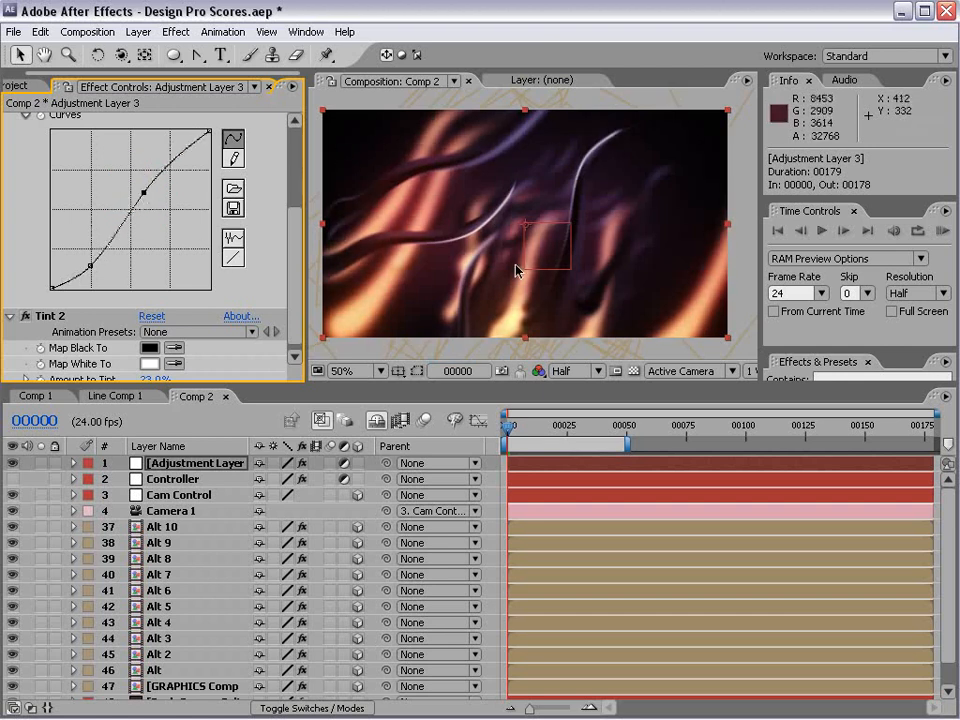
# Step: Examine the finished look in Comp 1 up to frame 61, and scrub through Comp 2 to compare
pyautogui.click(35, 396)
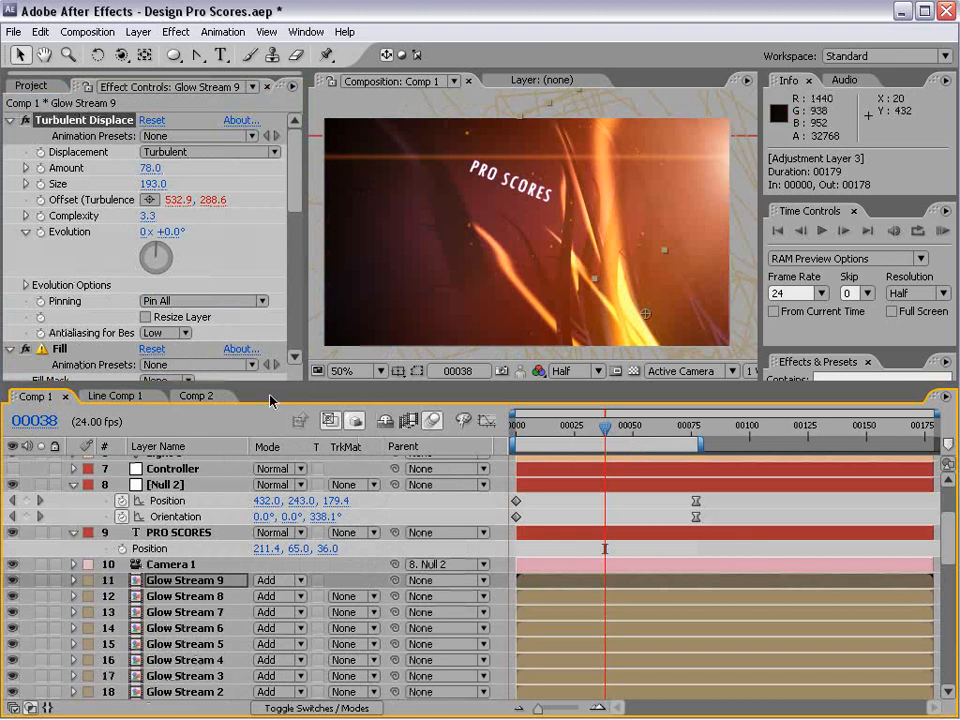
pyautogui.moveTo(618, 435); pyautogui.dragTo(662, 433)
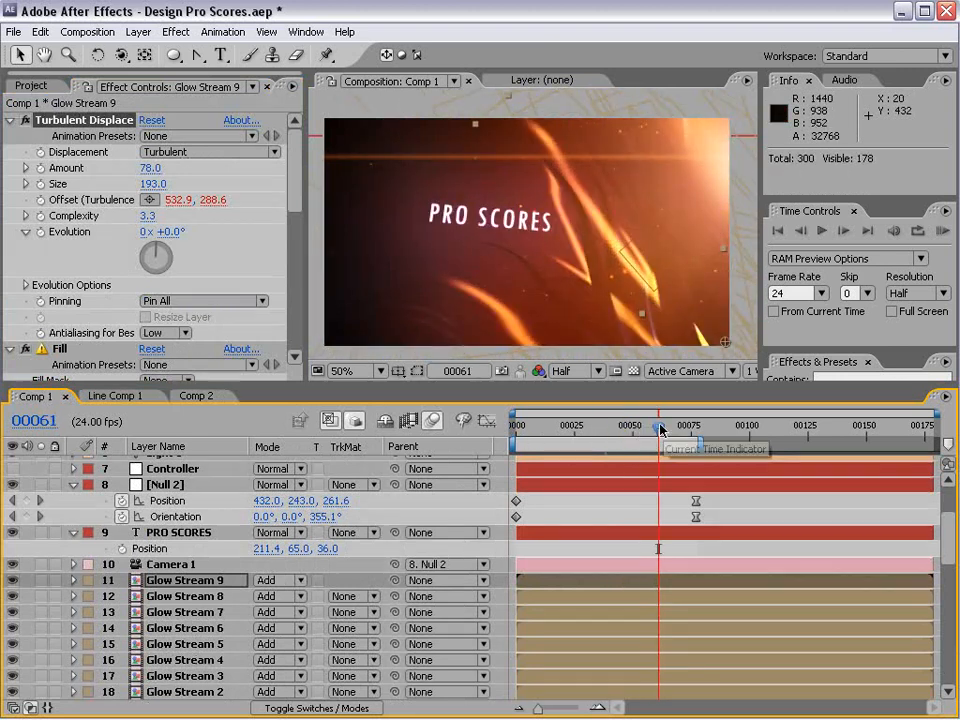
pyautogui.click(197, 396)
pyautogui.click(524, 426)
pyautogui.moveTo(527, 430); pyautogui.dragTo(619, 446)
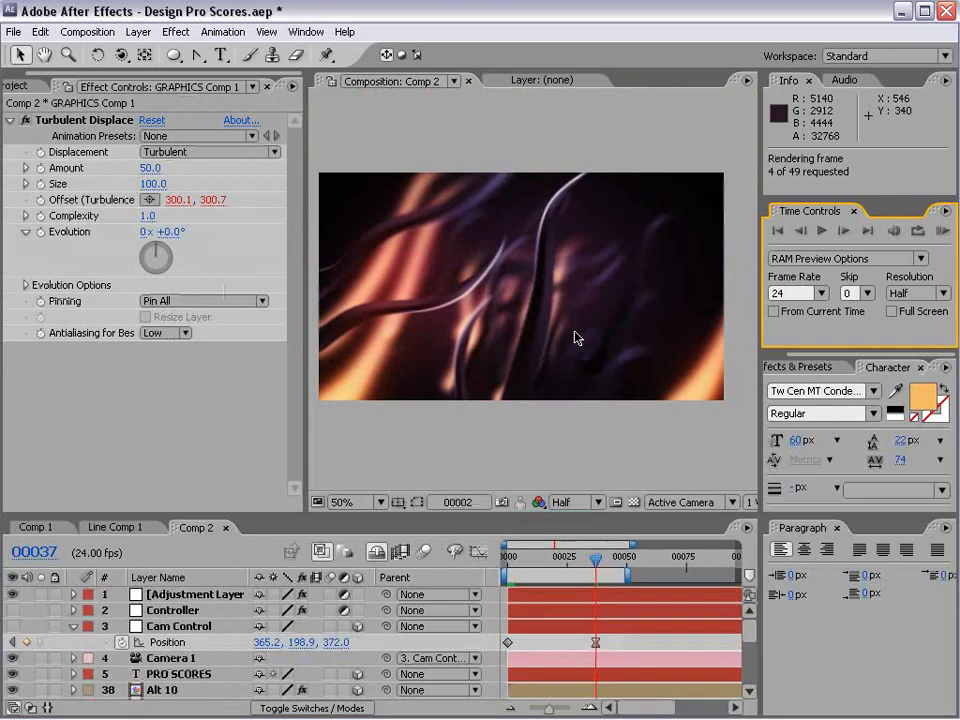
# Step: Stop the preview, reveal the shy layers in Comp 2 and enlarge the timeline
pyautogui.click(575, 338)
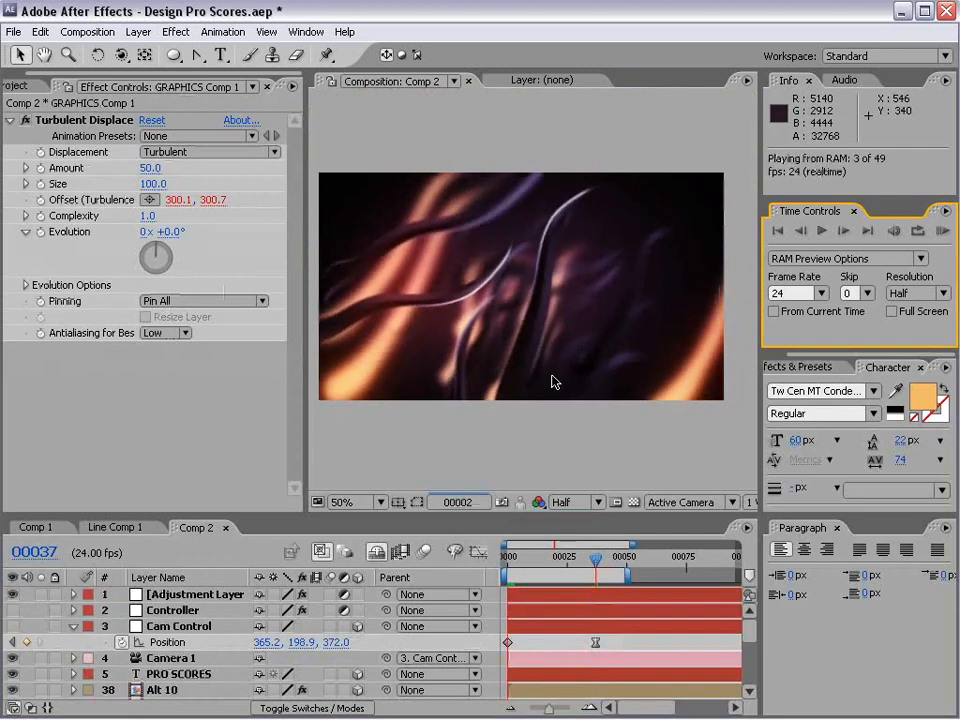
pyautogui.click(426, 521)
pyautogui.moveTo(421, 512); pyautogui.dragTo(399, 438)
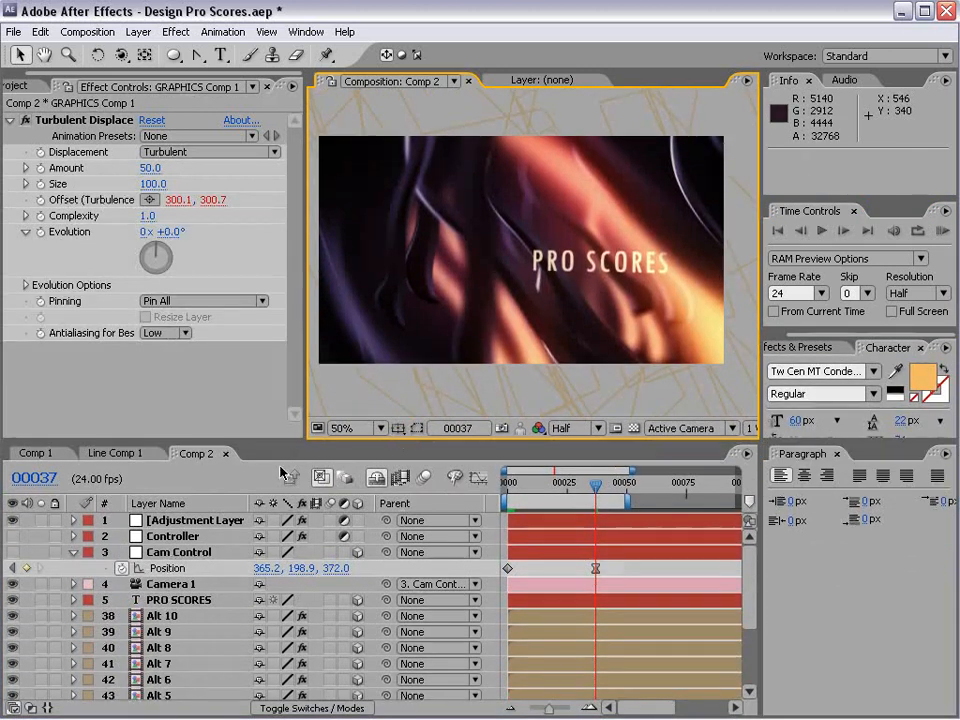
pyautogui.click(377, 479)
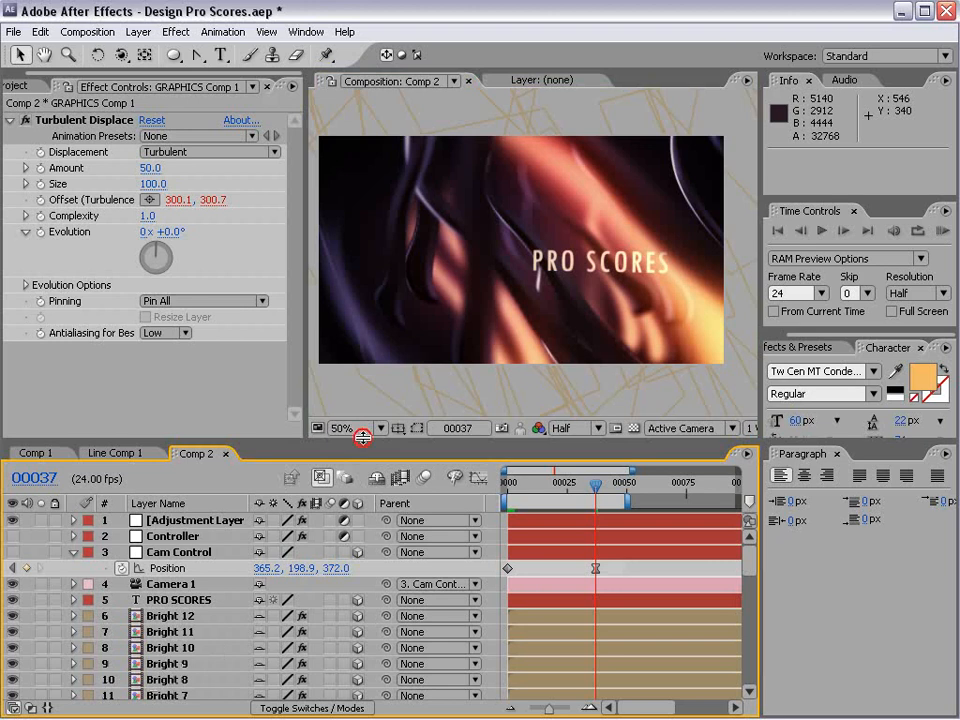
pyautogui.moveTo(362, 436); pyautogui.dragTo(315, 255)
# Step: Turn on motion blur for all layers and enable it for Comp 2, then restore the viewer size and deselect everything
pyautogui.click(198, 394)
pyautogui.hotkey('ctrl', 'a')
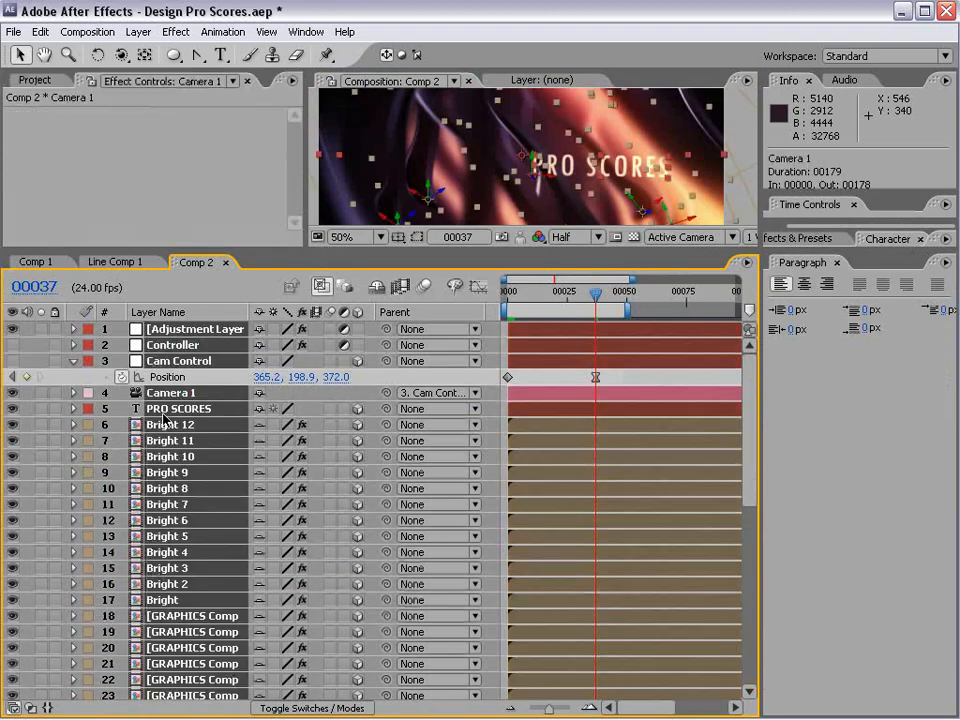
pyautogui.click(331, 330)
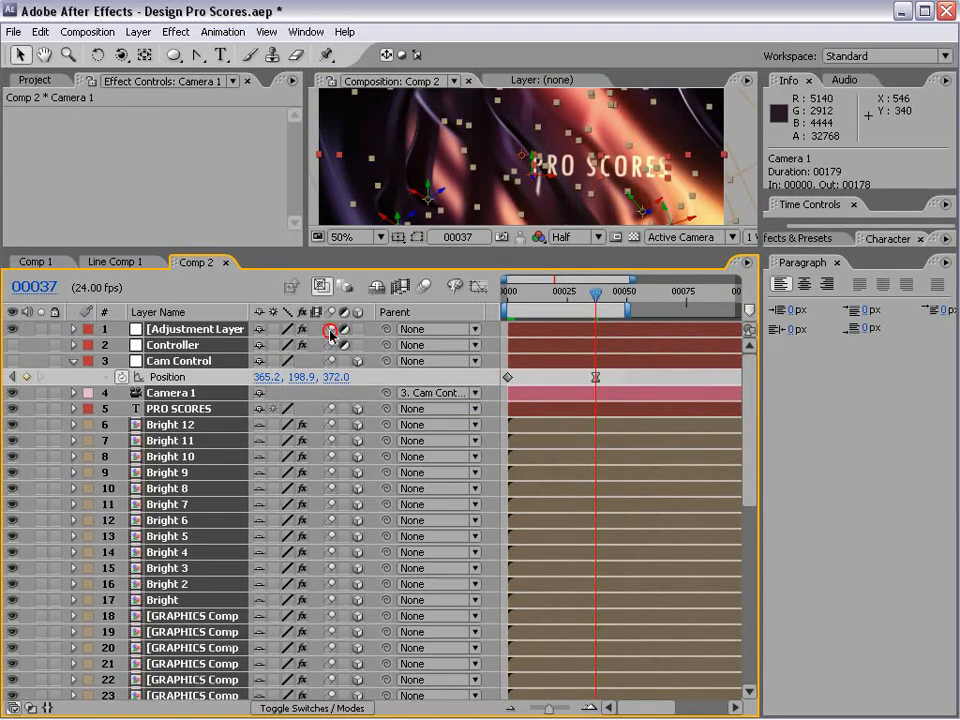
pyautogui.click(424, 286)
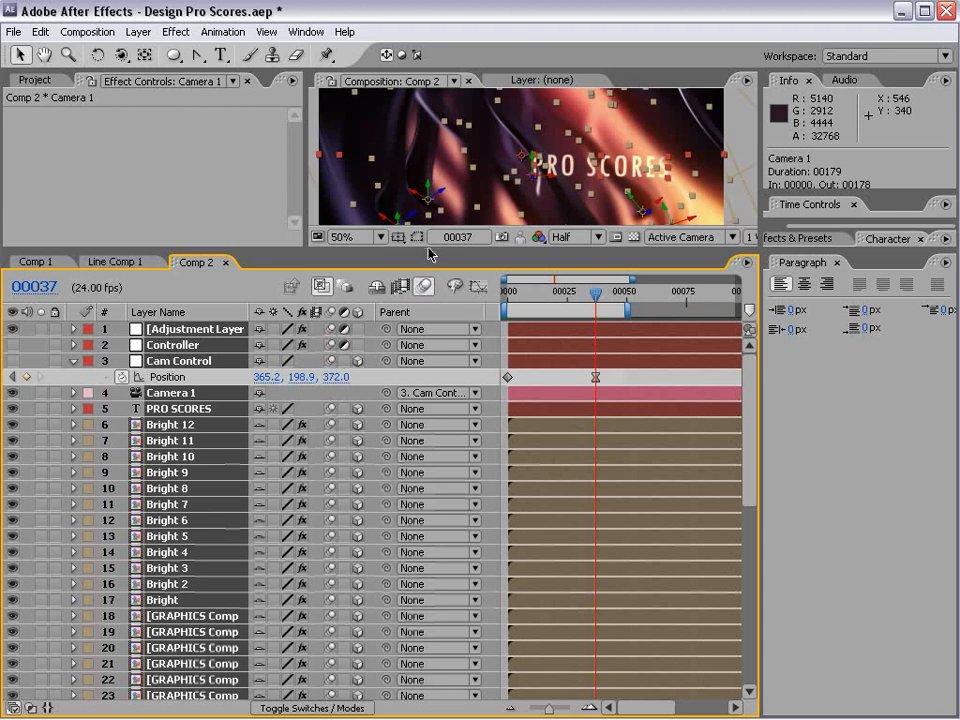
pyautogui.moveTo(428, 255); pyautogui.dragTo(403, 359)
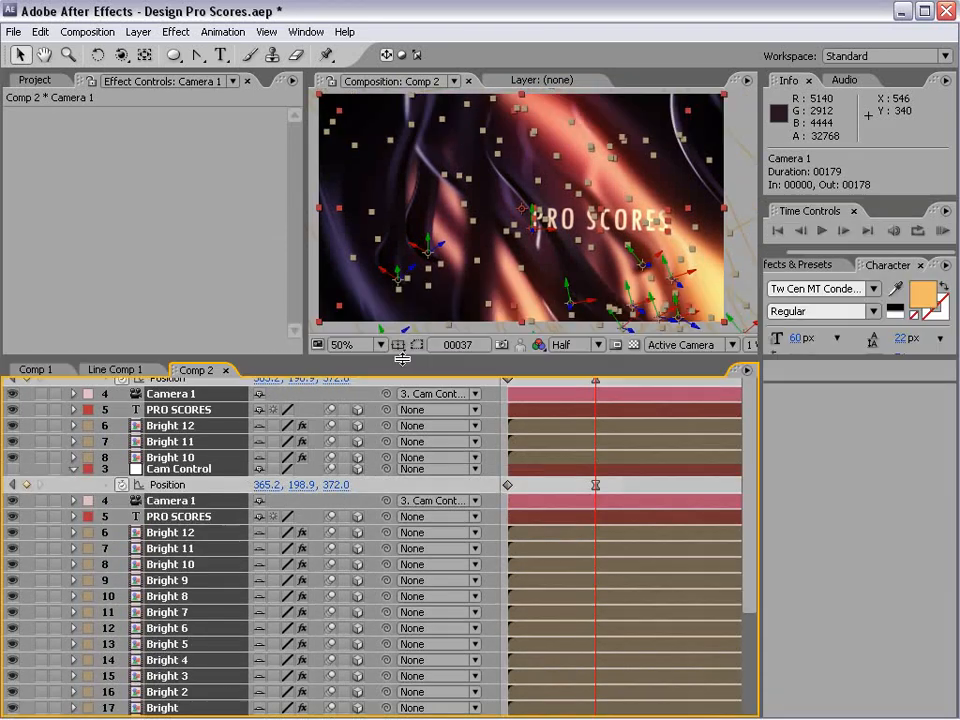
pyautogui.click(623, 493)
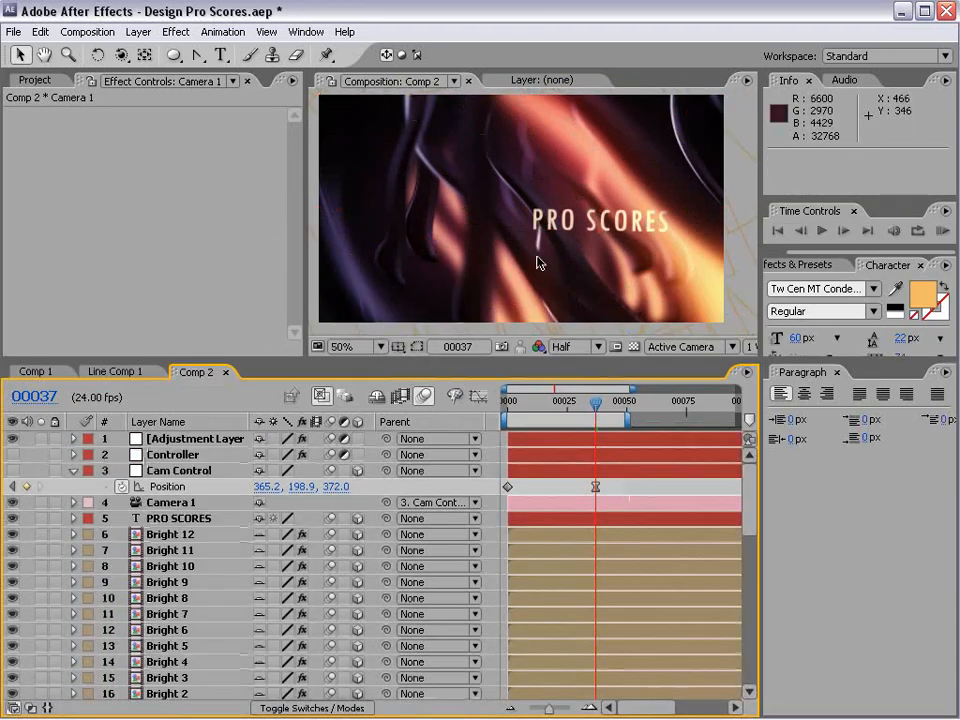
pyautogui.press('space')
pyautogui.moveTo(572, 179); pyautogui.dragTo(547, 199)
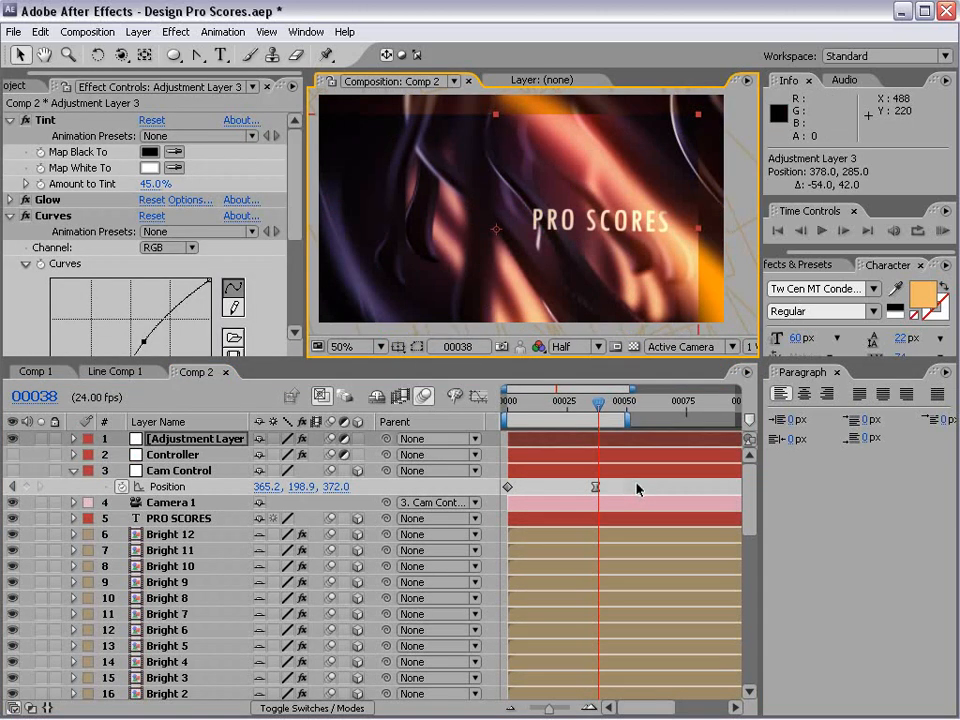
pyautogui.hotkey('ctrl', 'z')
# Step: Play back the motion-blurred animation, stop it and scrub to frame 40
pyautogui.press('space')
pyautogui.moveTo(597, 166); pyautogui.dragTo(592, 170)
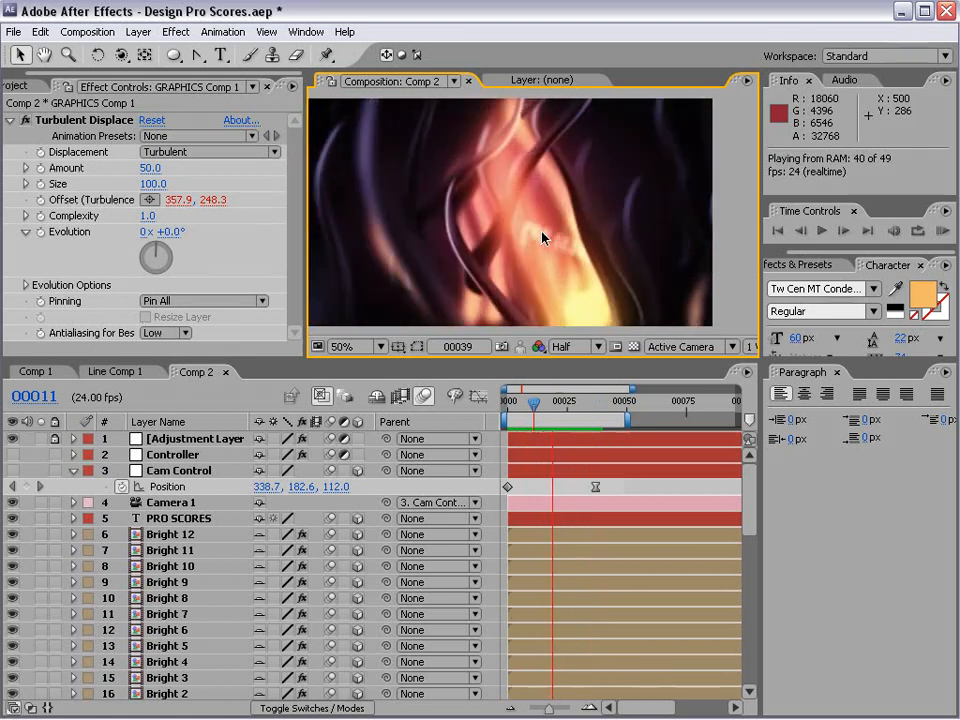
pyautogui.press('space')
pyautogui.moveTo(540, 404); pyautogui.dragTo(593, 401)
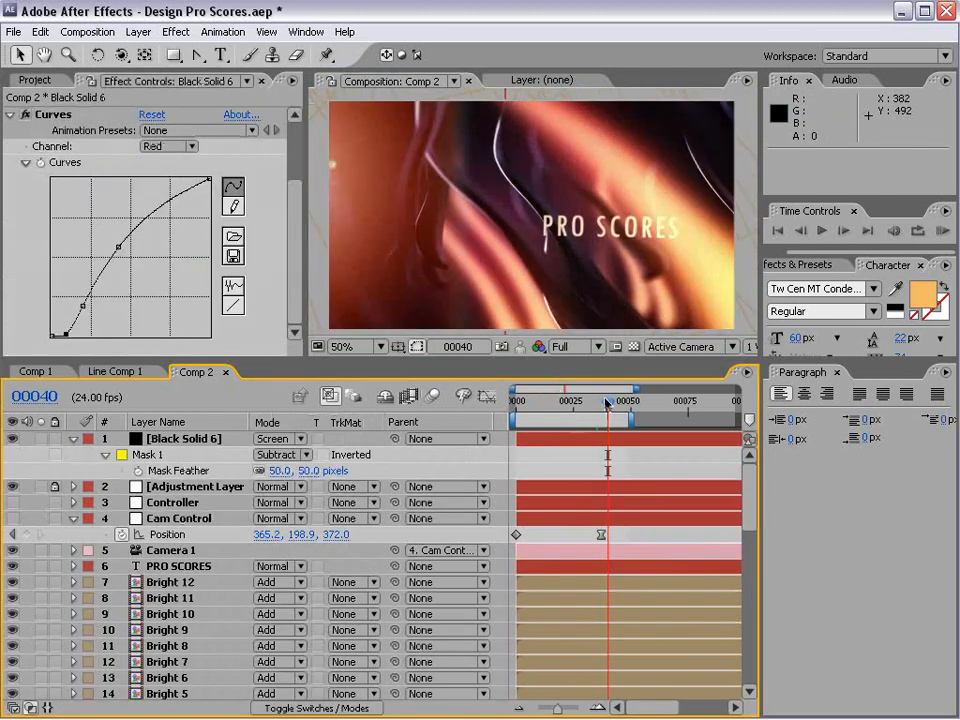